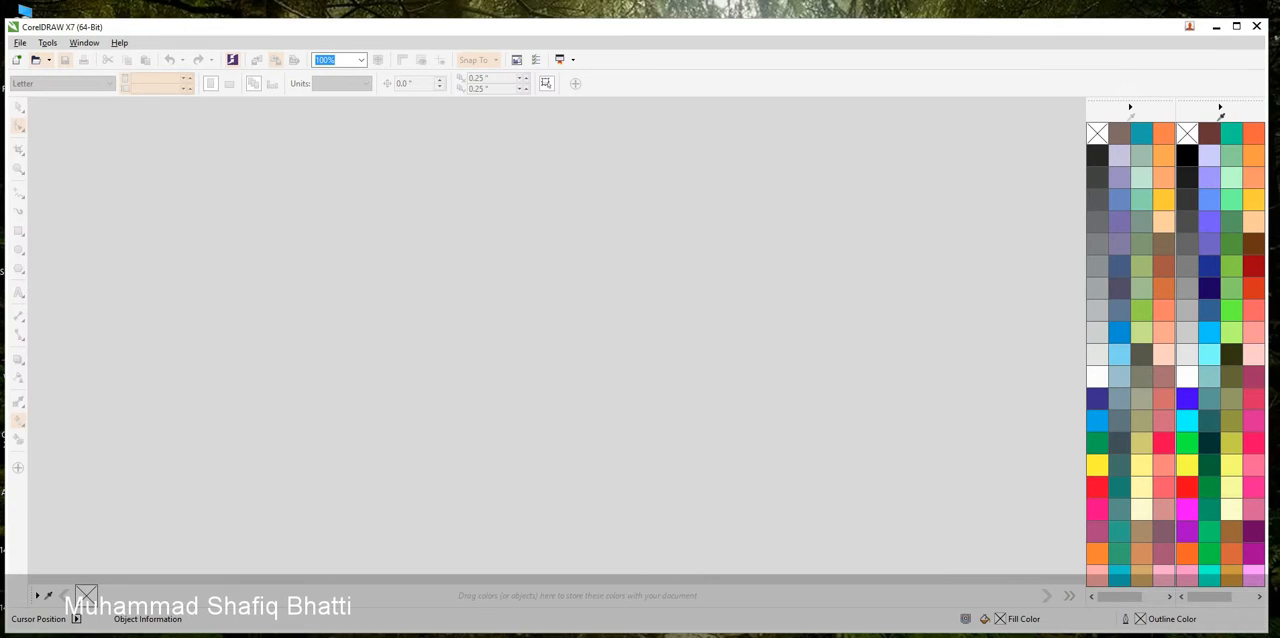
Create a new Letter-size document with the default settings
left_click(16, 60)
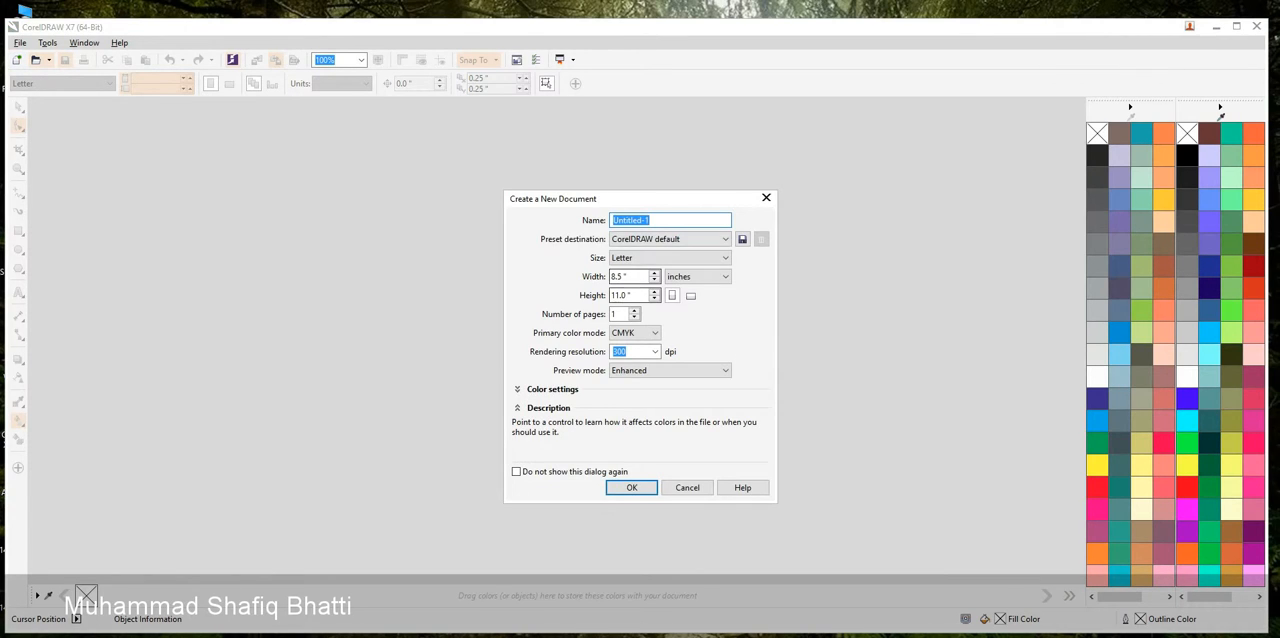
left_click(632, 487)
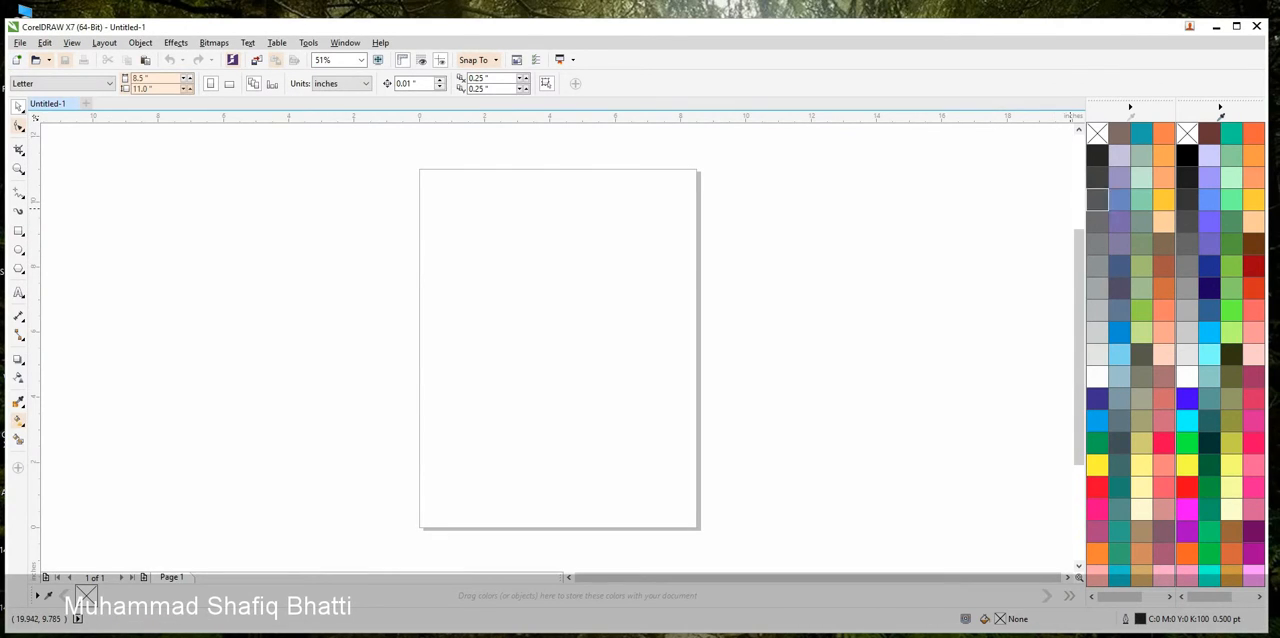
Close the extra colour palette and enlarge the program window to fill the screen
left_click_drag(1220, 99, 926, 144)
left_click(967, 144)
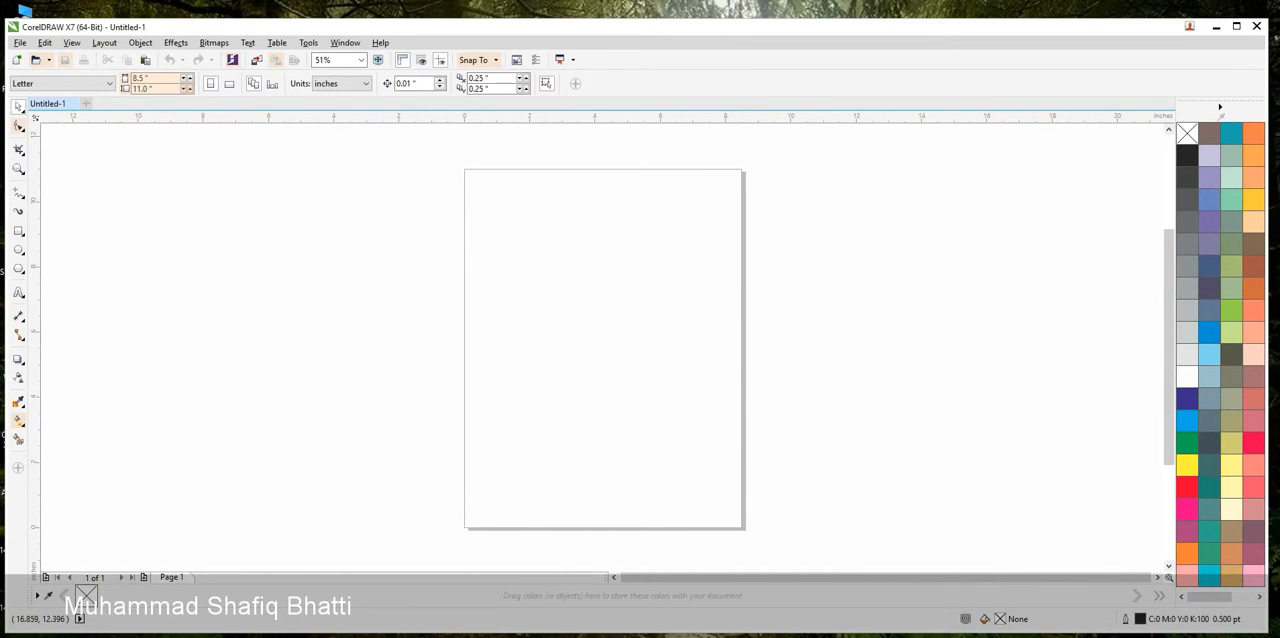
left_click(1236, 26)
left_click(1255, 5)
left_click_drag(1180, 19, 1180, 5)
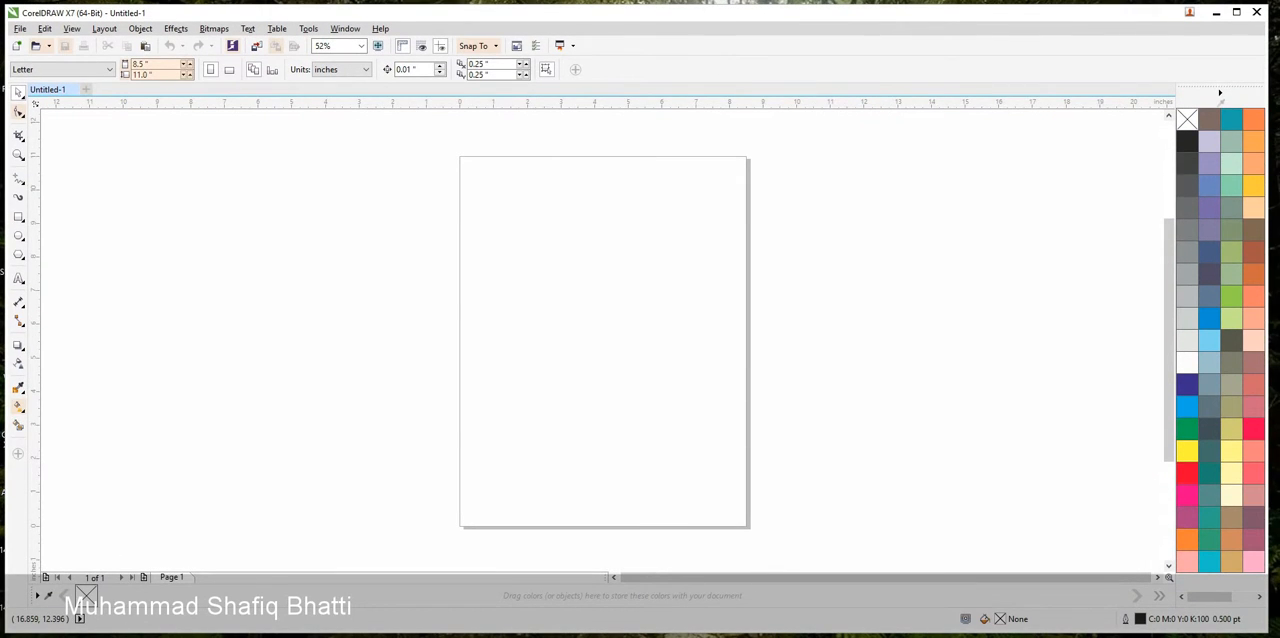
left_click_drag(1268, 230, 1278, 230)
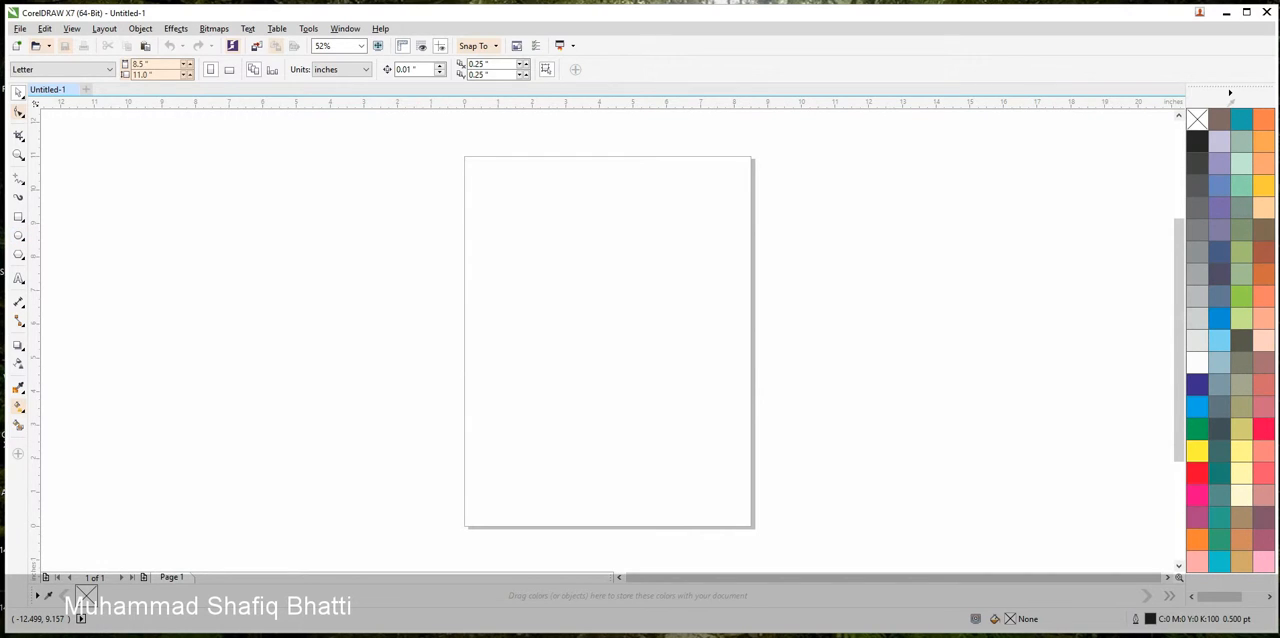
left_click_drag(5, 219, 0, 219)
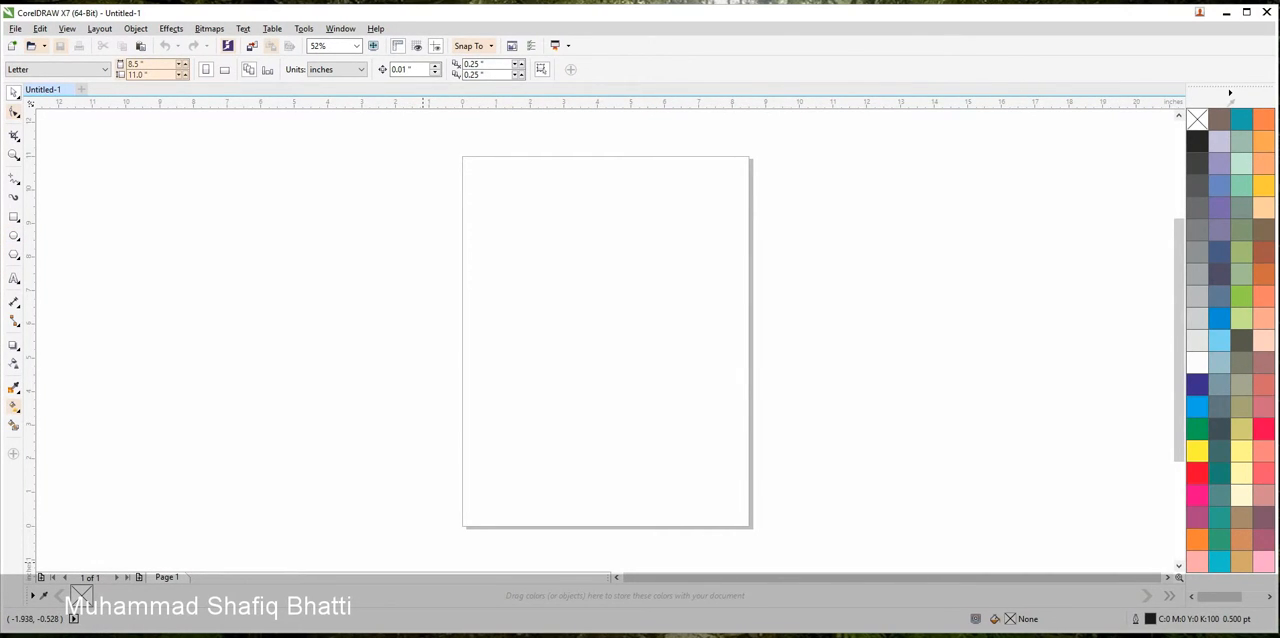
left_click_drag(440, 632, 440, 637)
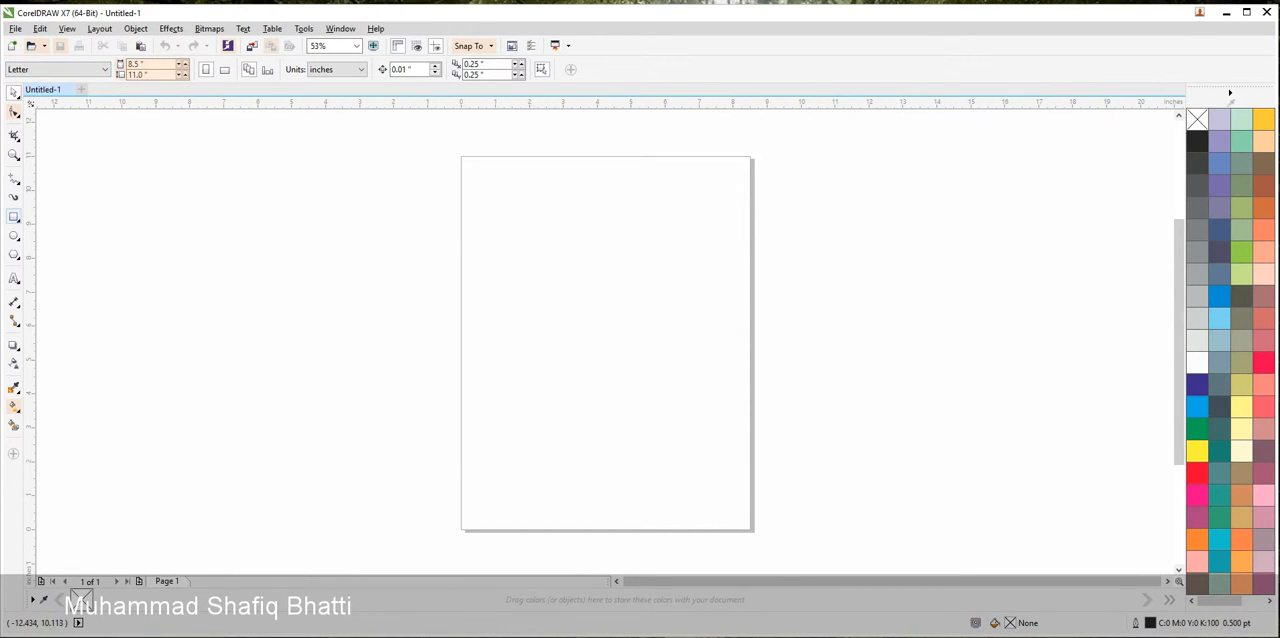
Draw a rectangle about 5.2 by 1.96 inches on the page and round its corners to about 0.73 inches
mouse_move(500, 232)
left_mouse_down()
mouse_move(629, 293)
mouse_move(678, 298)
left_mouse_up()
key("F10")
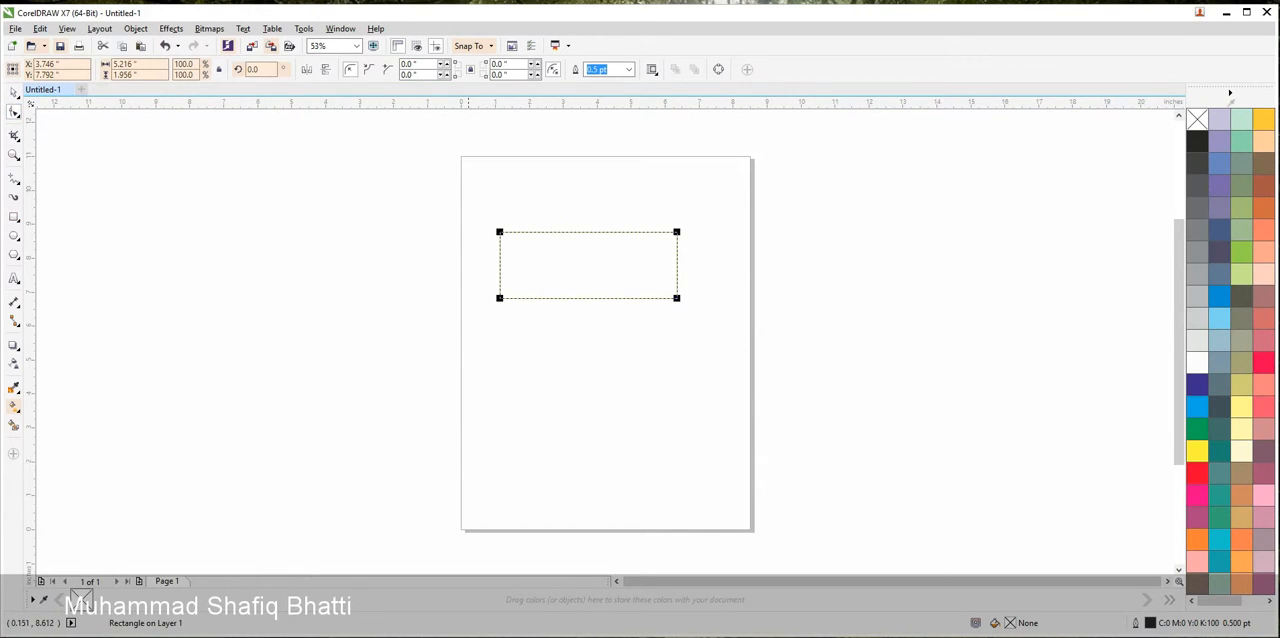
left_click_drag(499, 232, 524, 232)
left_click(13, 92)
left_click(400, 288)
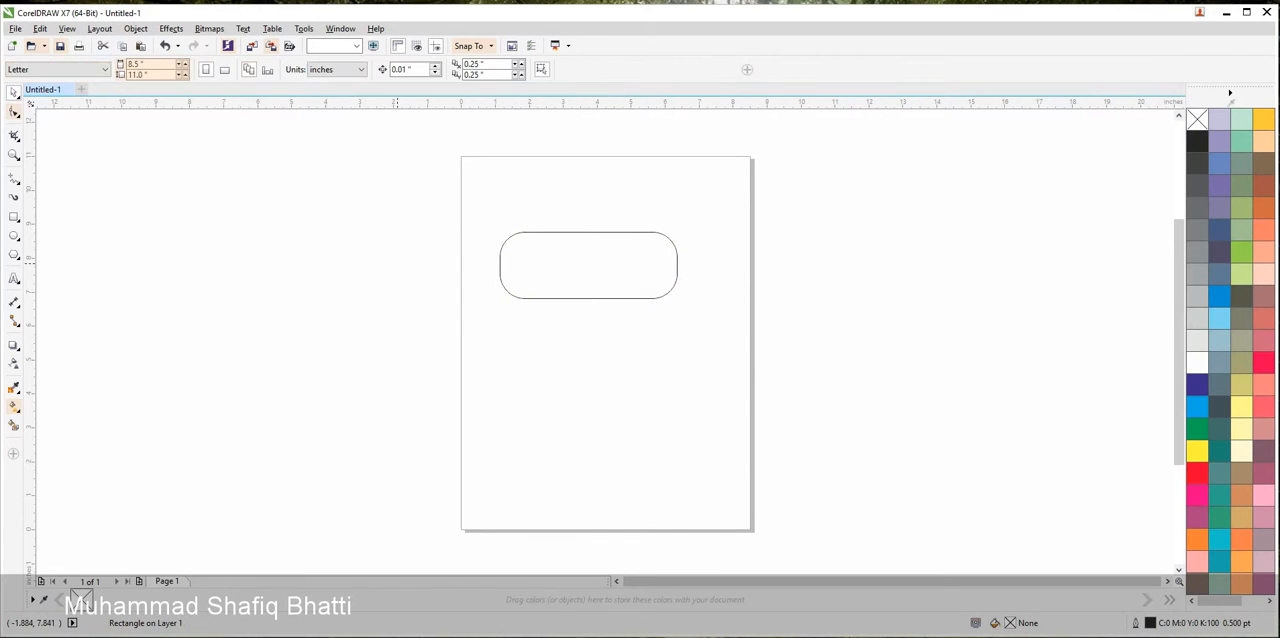
Centre the rounded rectangle on the page
left_click(582, 283)
key("p")
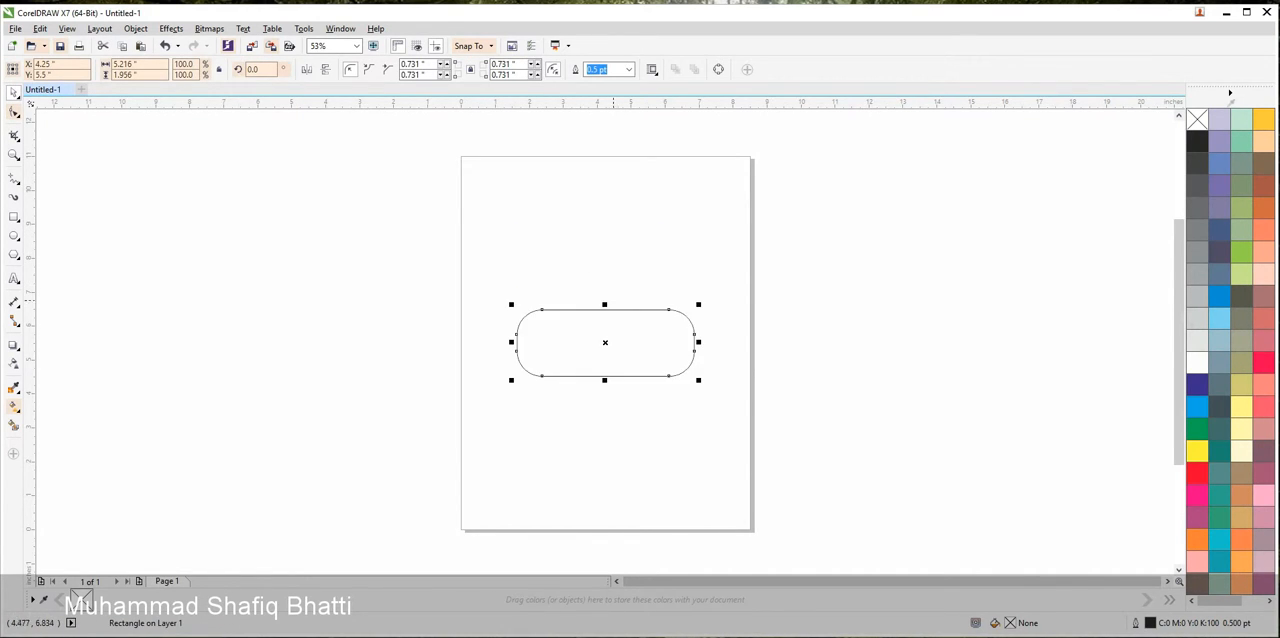
Fill the rounded rectangle with pinkish red (C0 M100 Y60 K0) and remove its outline
scroll(604, 338, "up", 3)
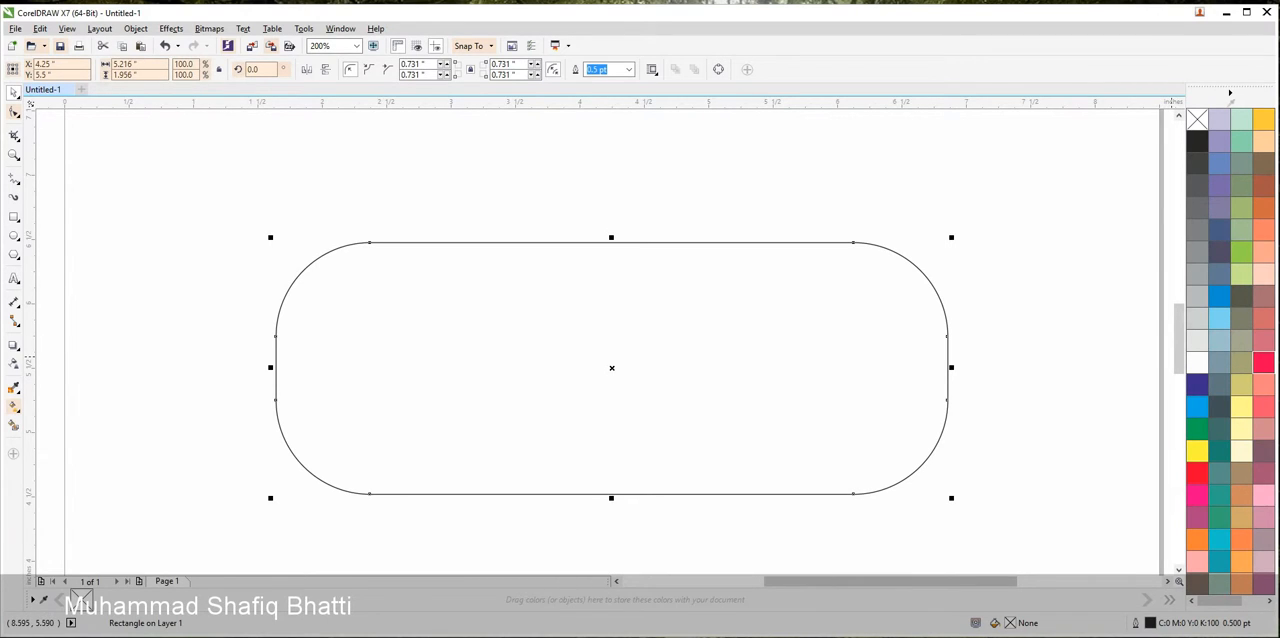
left_click(1263, 362)
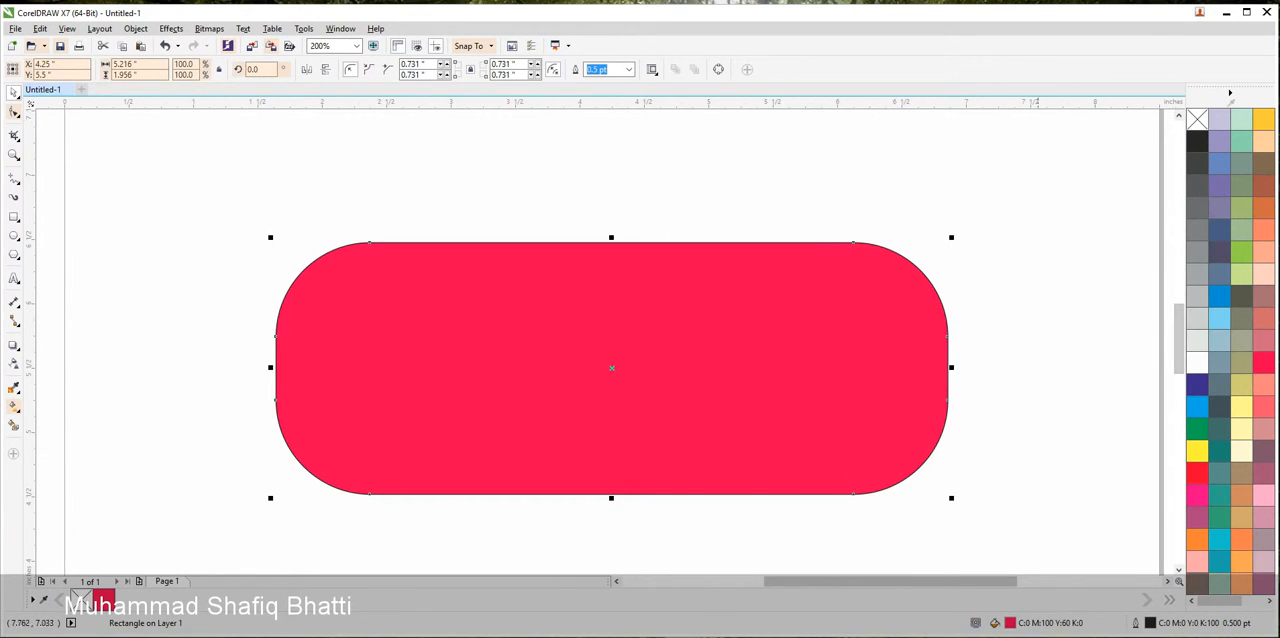
key("Escape")
left_click(926, 275)
right_click(1197, 119)
key("Escape")
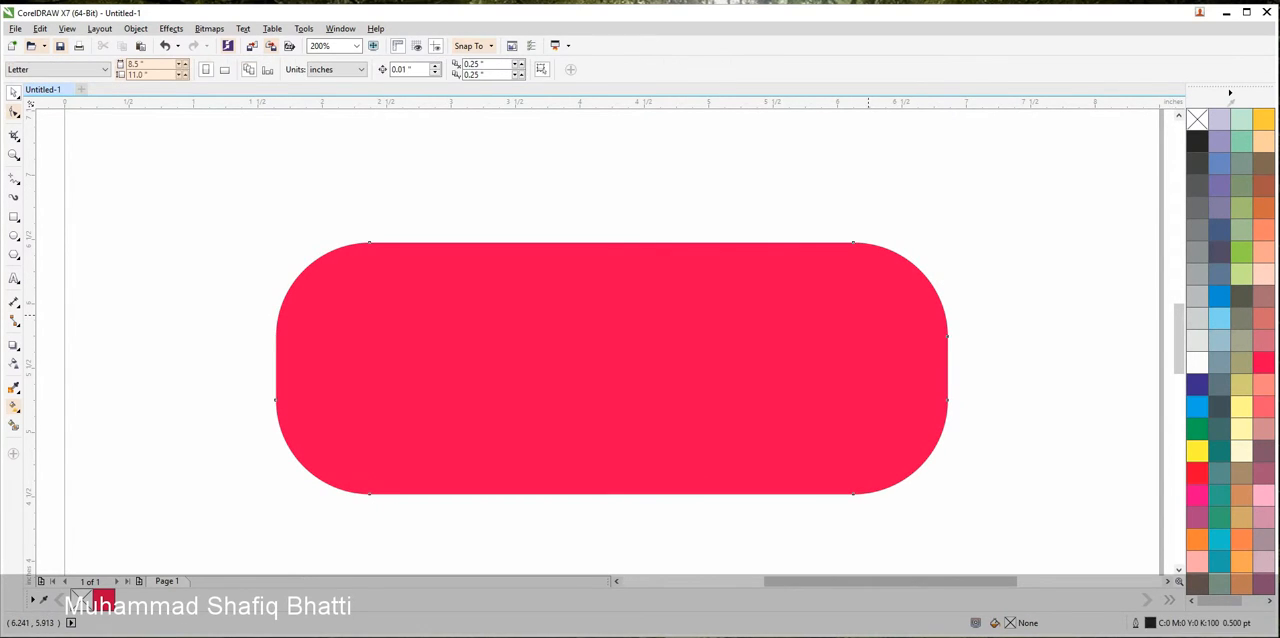
Duplicate the red rectangle slightly up and to the left and fill the copy with 10% black
left_click_drag(869, 316, 825, 277)
right_click(825, 277)
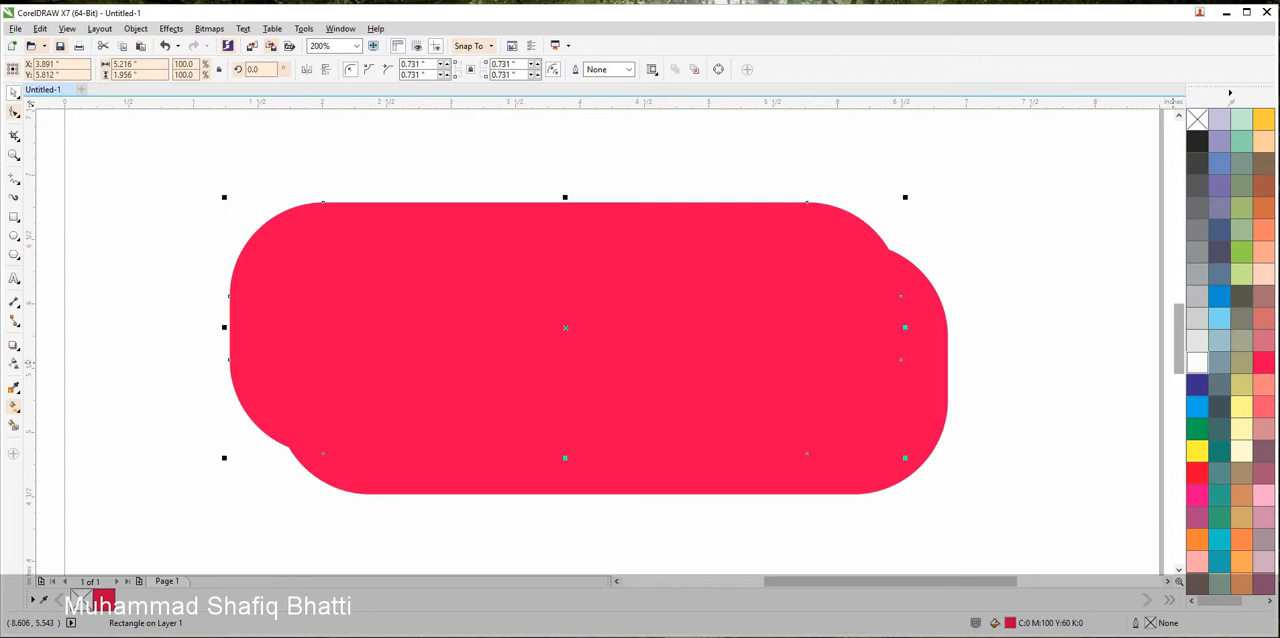
left_click(1197, 340)
left_click(1197, 340)
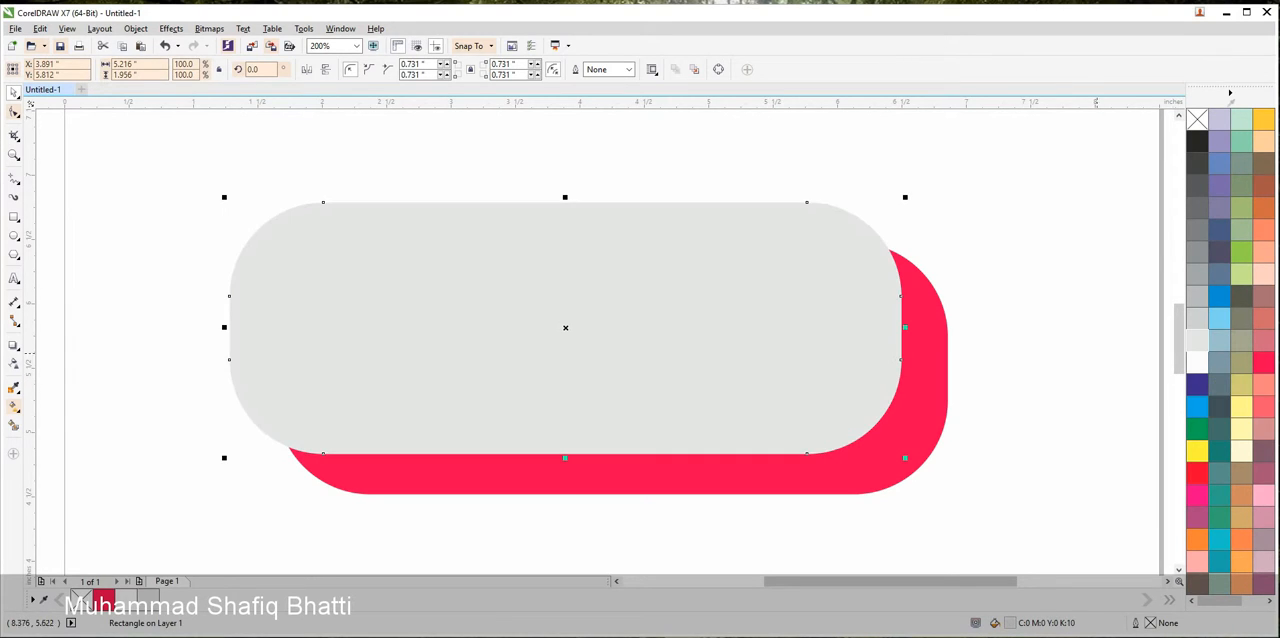
Shift the grey copy down and right and shrink it to about 5.15 by 1.89 inches
left_click_drag(657, 336, 723, 351)
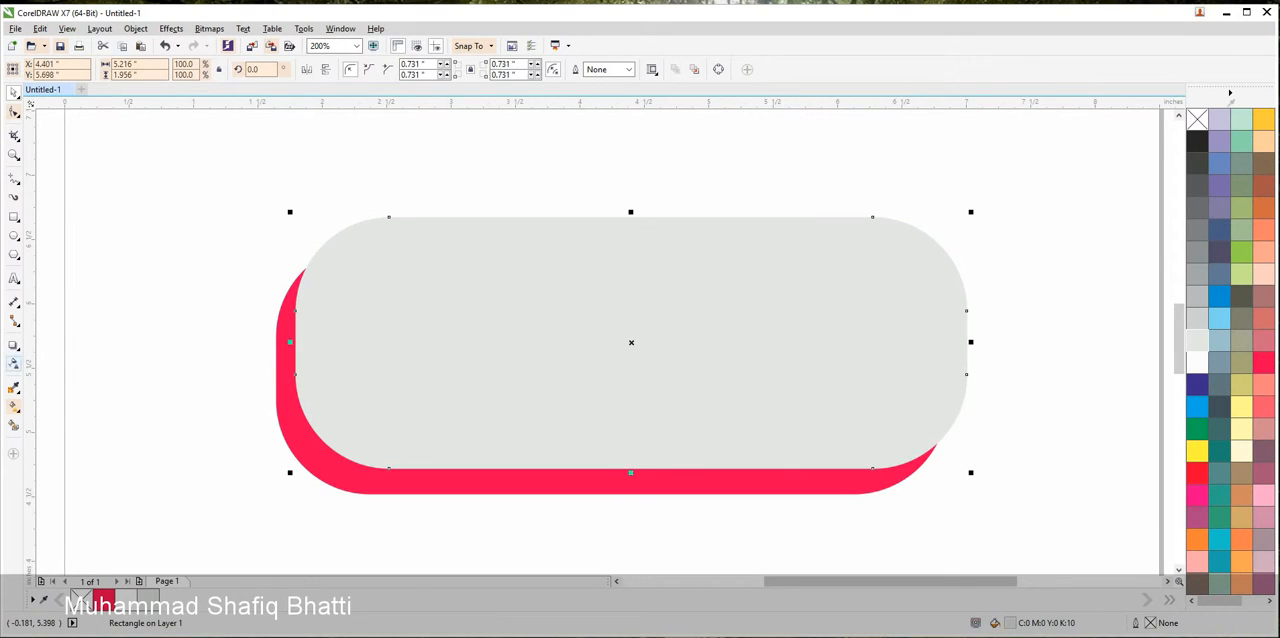
left_click_drag(630, 469, 630, 462)
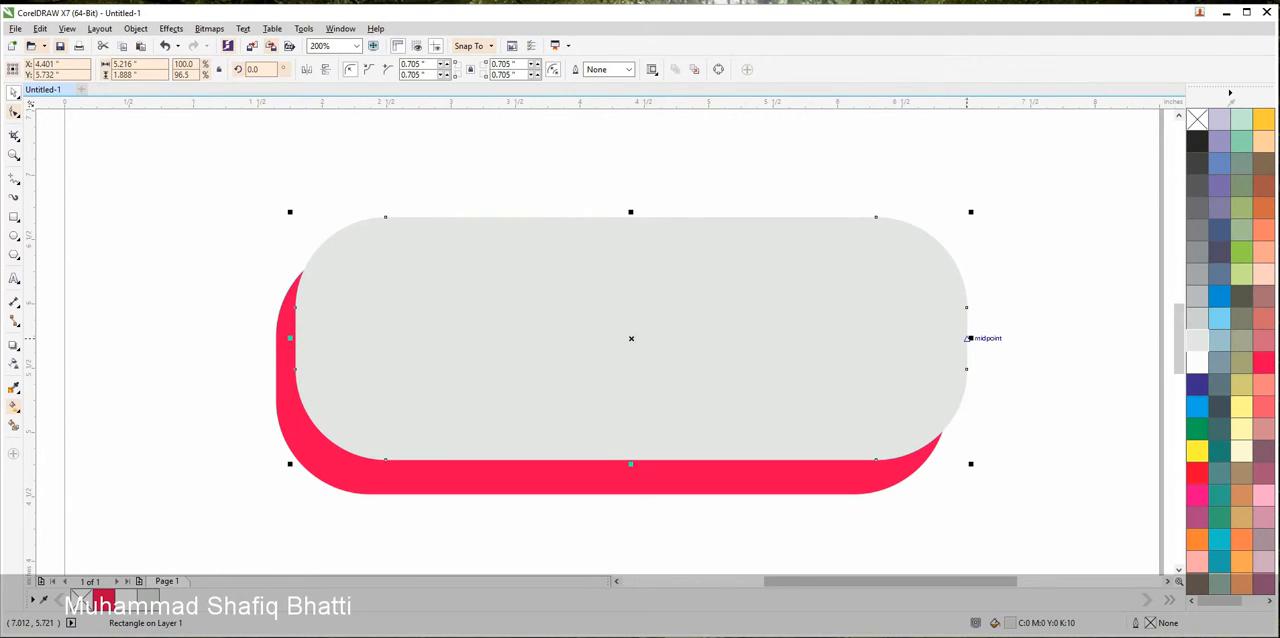
left_click_drag(968, 338, 958, 347)
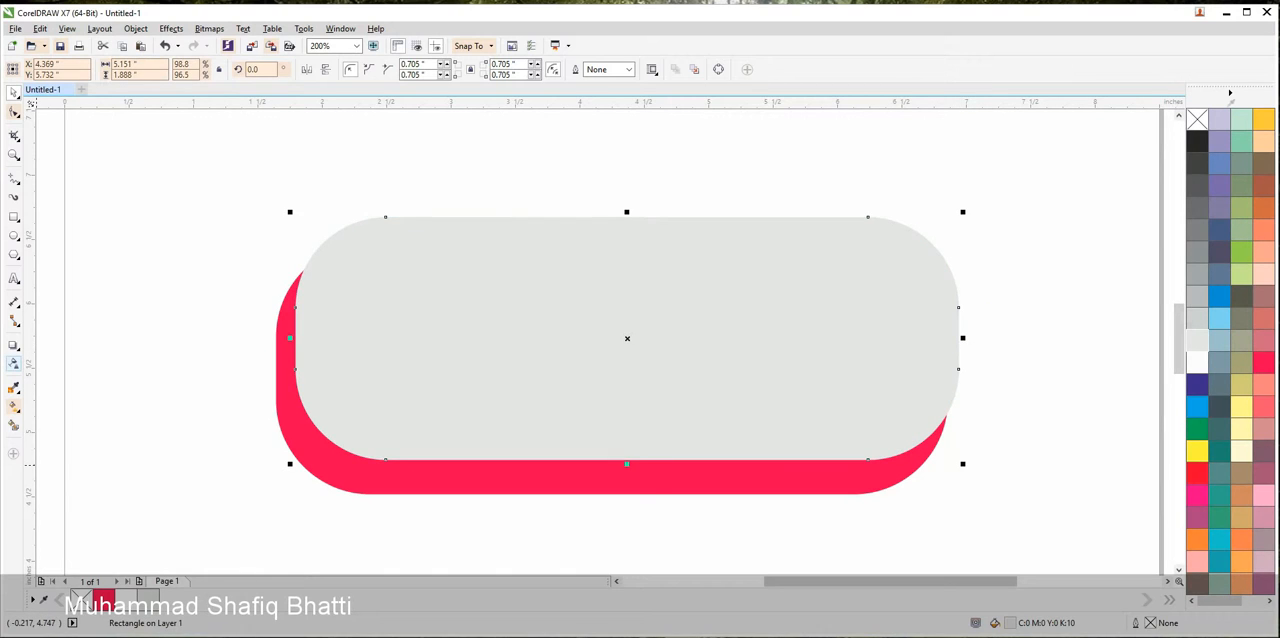
Apply a linear transparency to the grey shape, fading from its top edge downward, and centre it on the red rectangle
left_click(14, 364)
left_click_drag(626, 216, 626, 449)
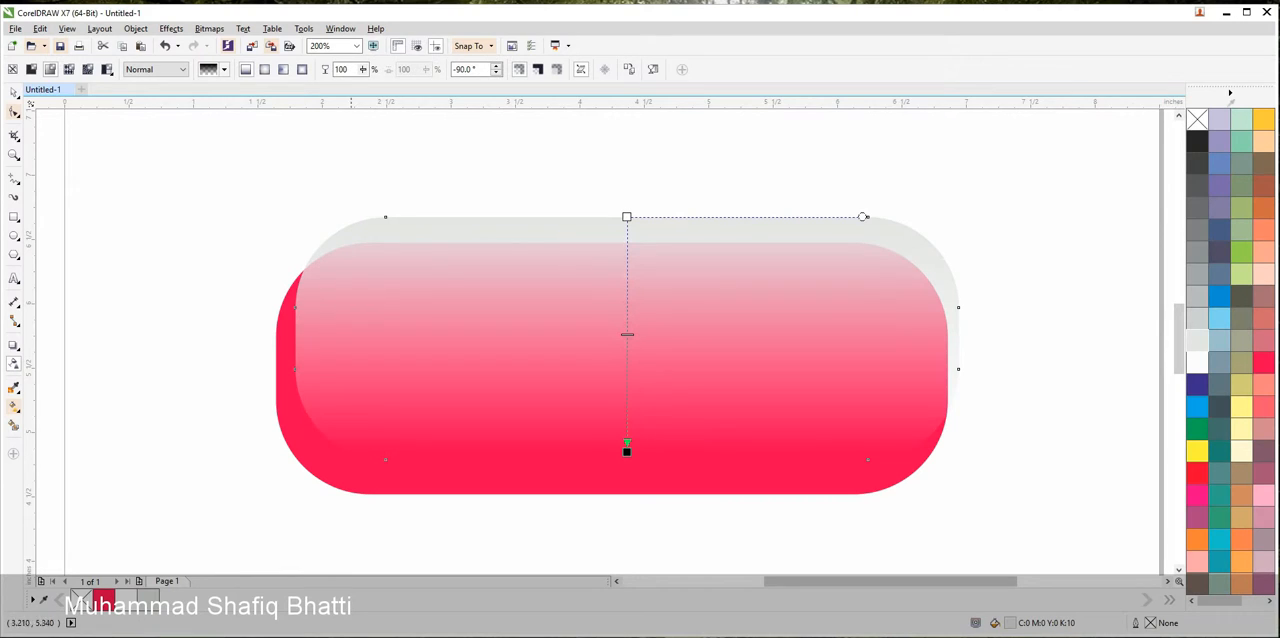
key("space")
left_click_drag(163, 160, 1025, 545)
key("c")
key("e")
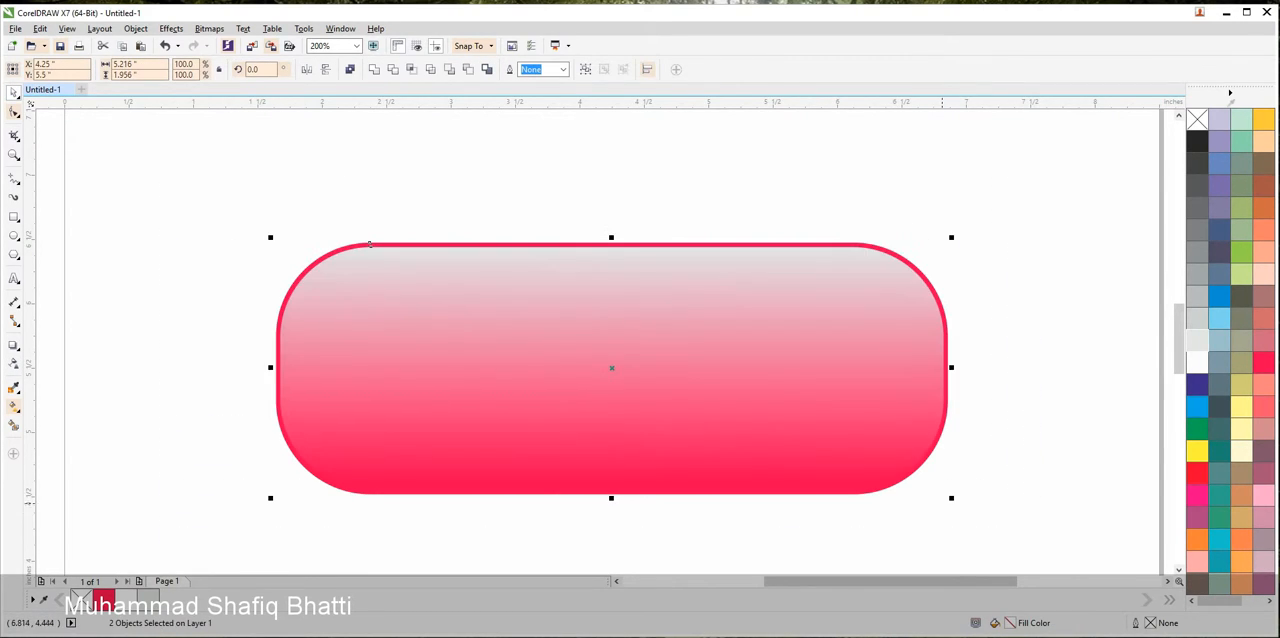
key("Escape")
Change the transparent overlay's fill to white
left_click(834, 259)
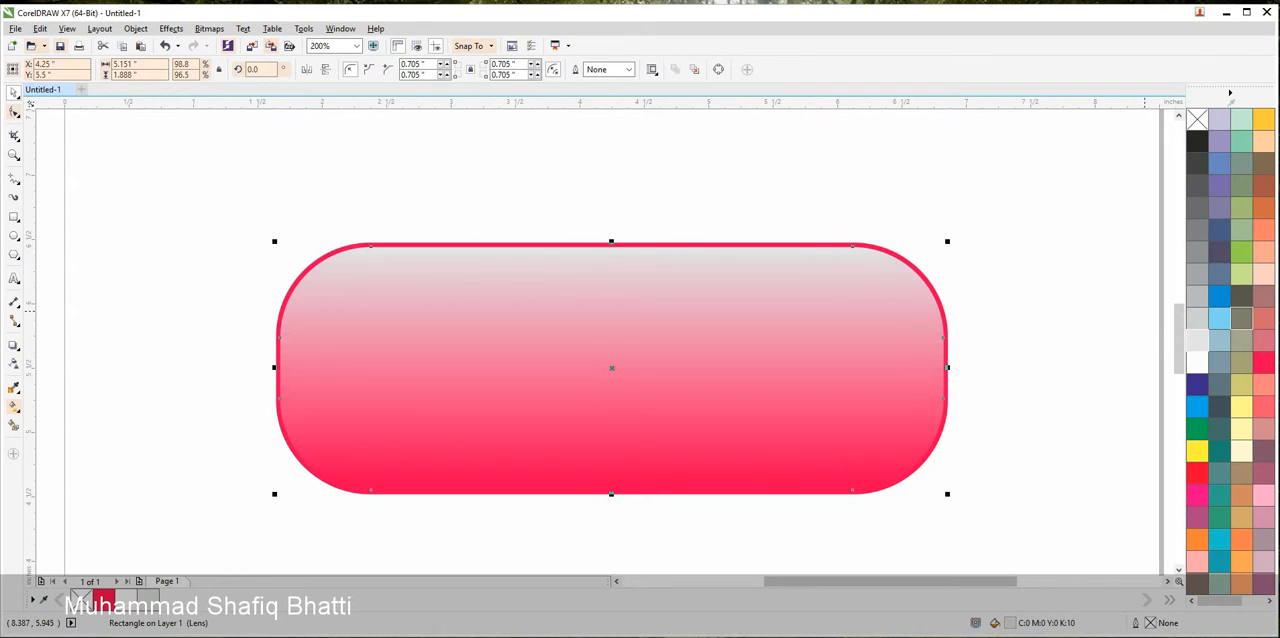
left_click(1197, 362)
left_click(1007, 322)
Add a vertically mirrored copy of the white overlay, centred on the red rectangle
left_click_drag(385, 279, 528, 264)
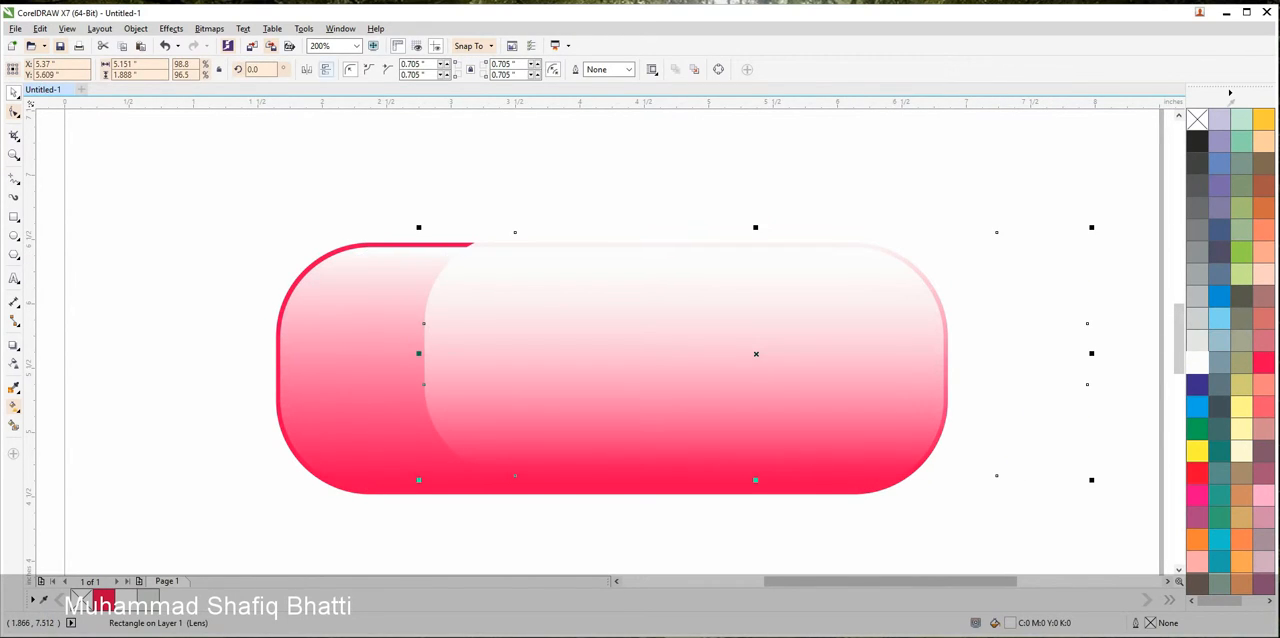
left_click(325, 69)
left_click_drag(545, 438, 404, 451)
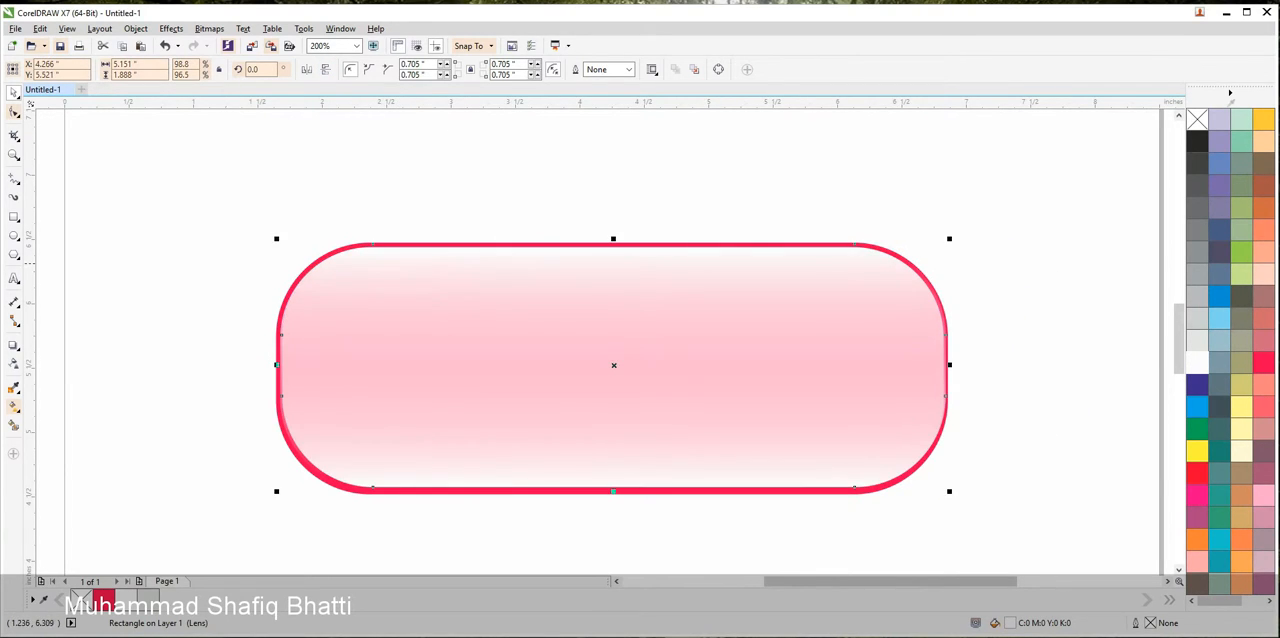
left_click_drag(208, 183, 1100, 560)
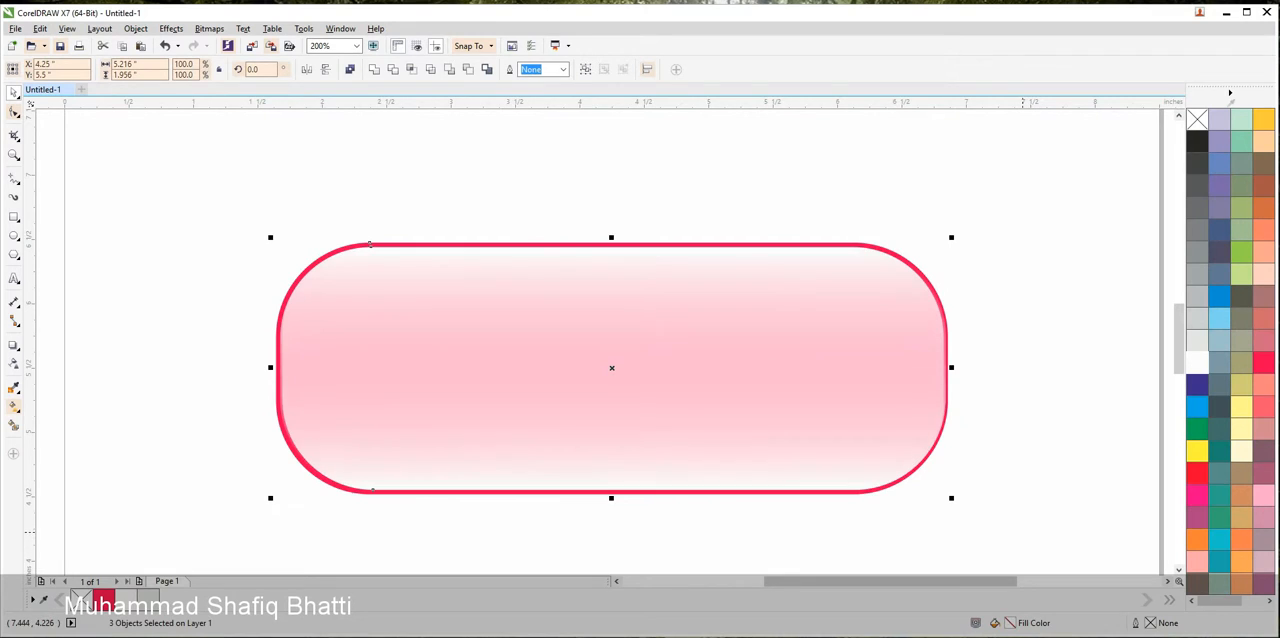
Move the finished button off the page to its left and duplicate it downward twice to form a column of three
scroll(986, 444, "down", 2)
left_click_drag(945, 433, 619, 285)
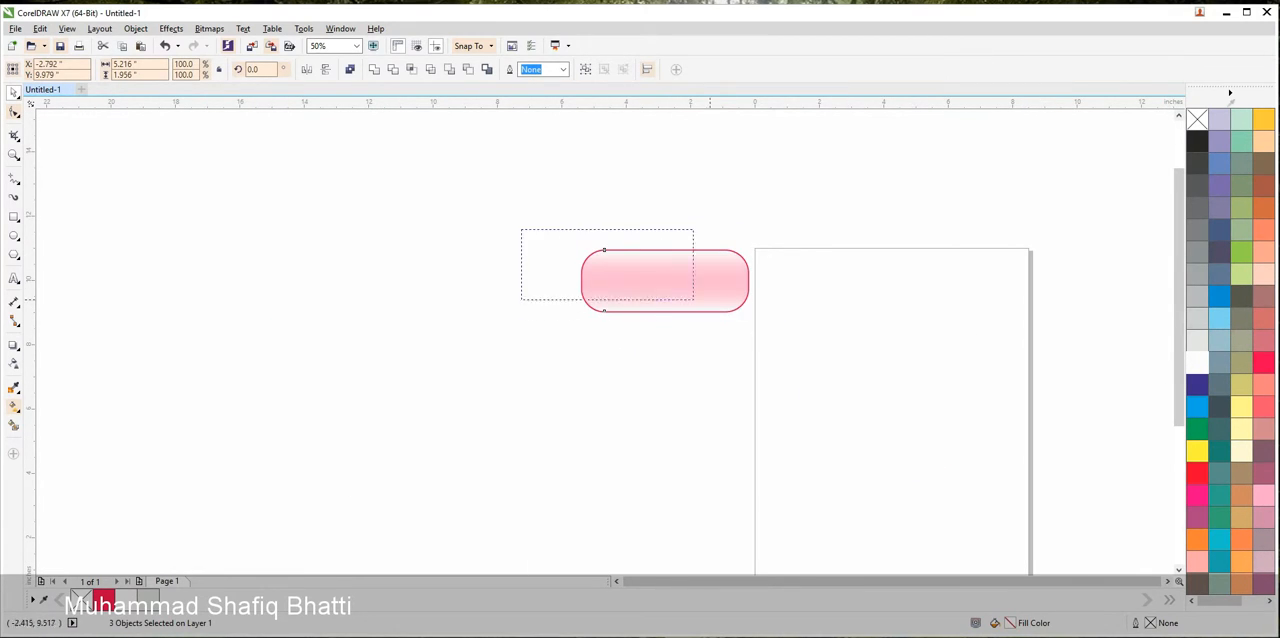
left_click_drag(694, 299, 710, 434)
right_click(707, 364)
right_click(710, 434)
left_click(530, 350)
Duplicate the three buttons directly below themselves to form a column of six
left_click_drag(520, 237, 787, 470)
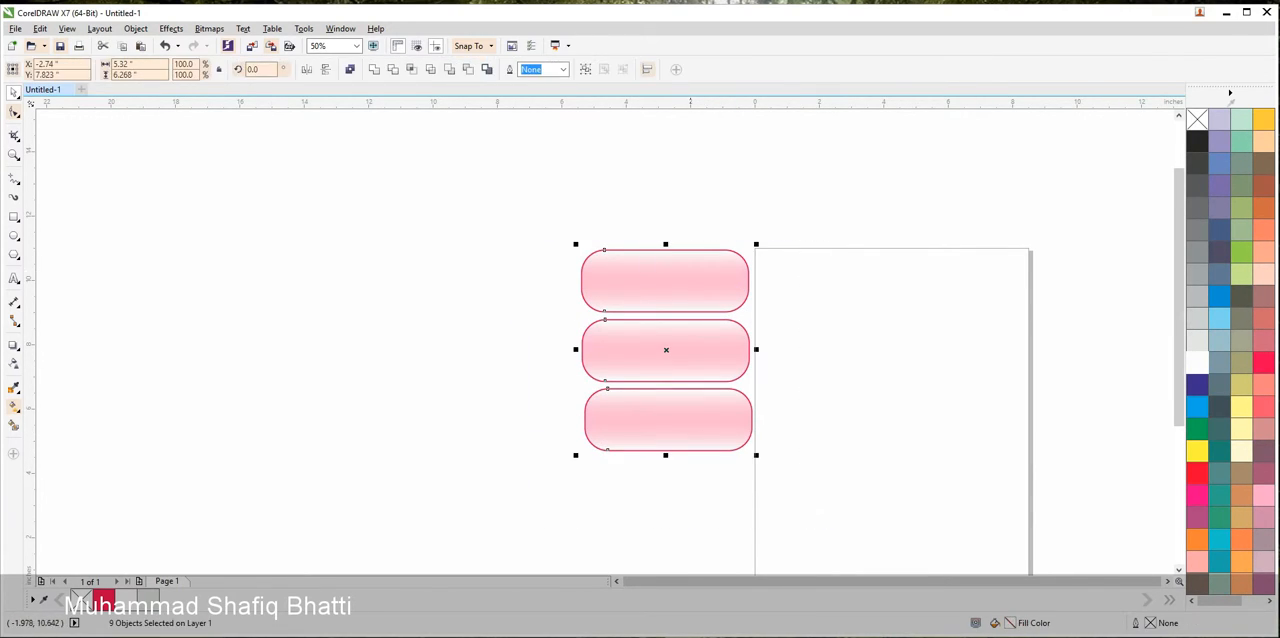
left_click_drag(712, 273, 717, 481)
right_click(717, 481)
scroll(823, 472, "down", 1)
left_click_drag(823, 472, 795, 361)
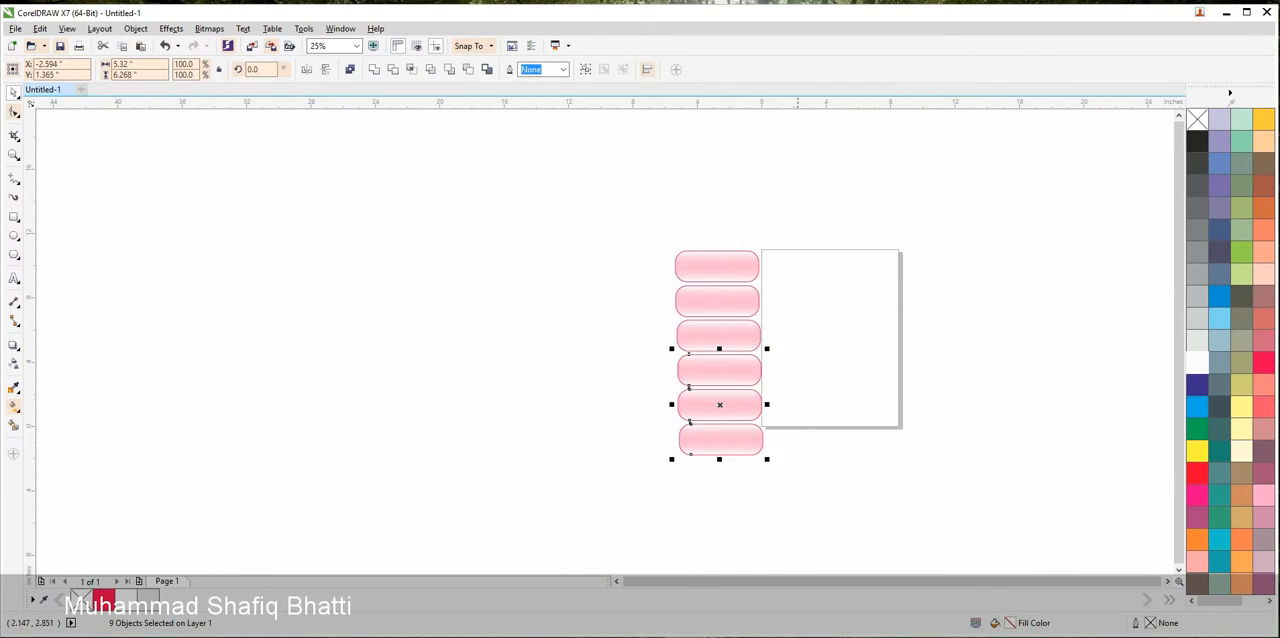
Scale the six-button column down to about 2.04 by 4.76 inches and shift it slightly left, clear of the page
left_click_drag(799, 506, 577, 245)
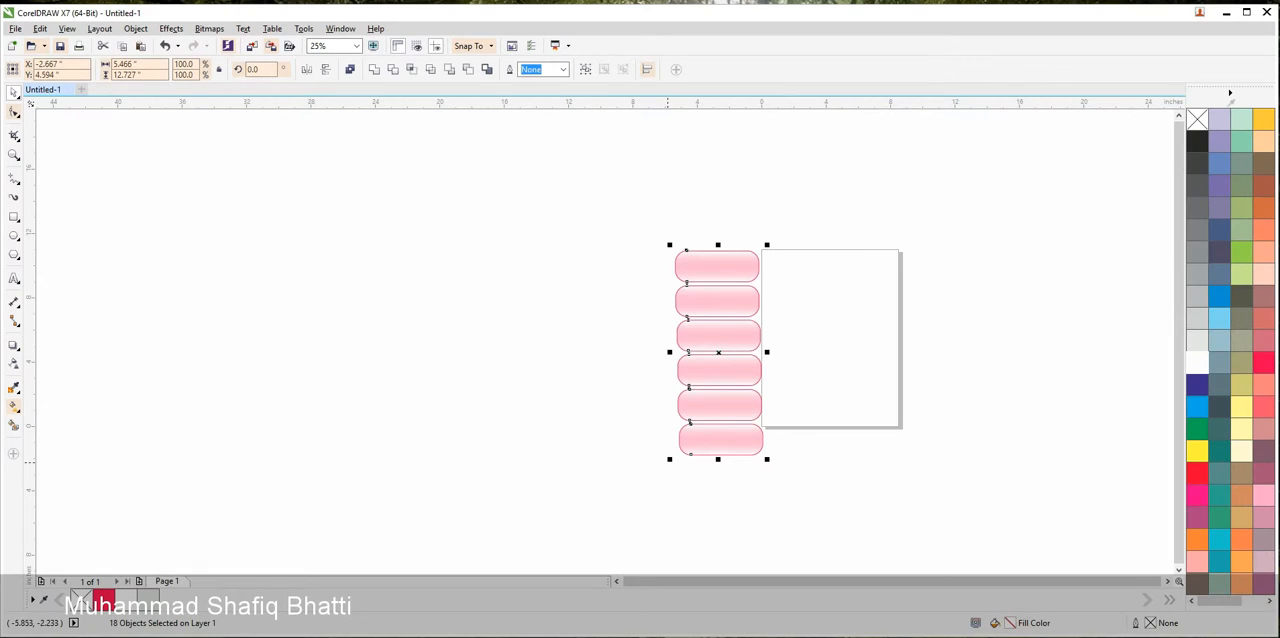
left_click_drag(669, 459, 724, 399)
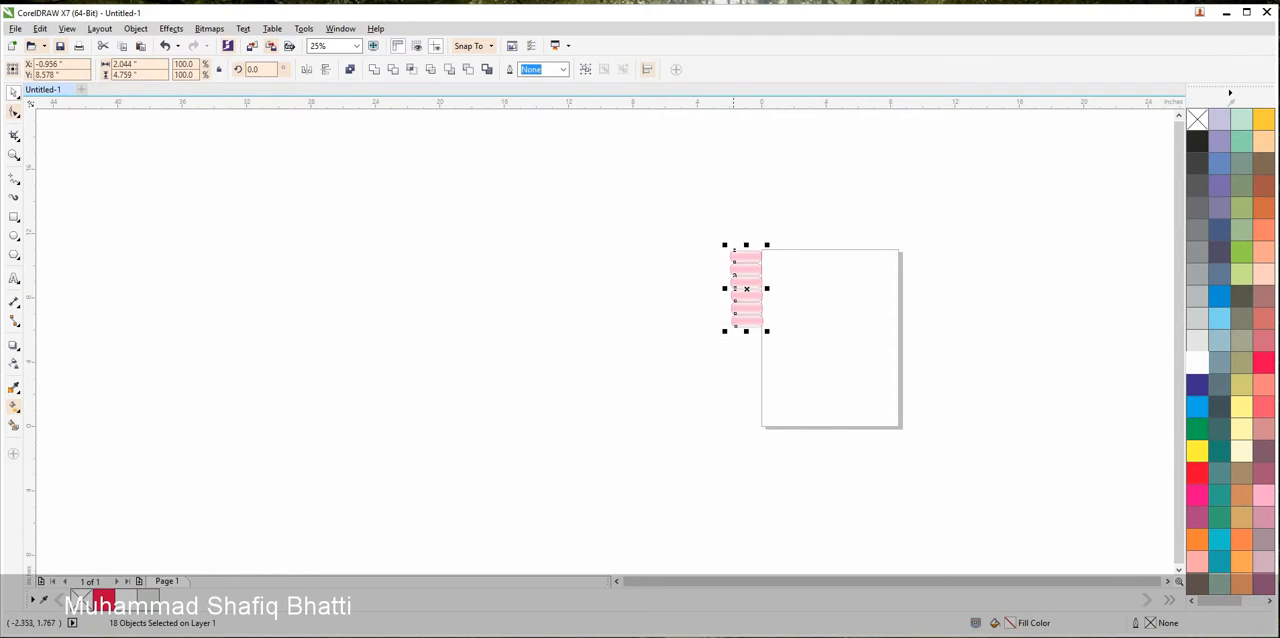
scroll(771, 264, "up", 2)
left_click_drag(707, 327, 698, 328)
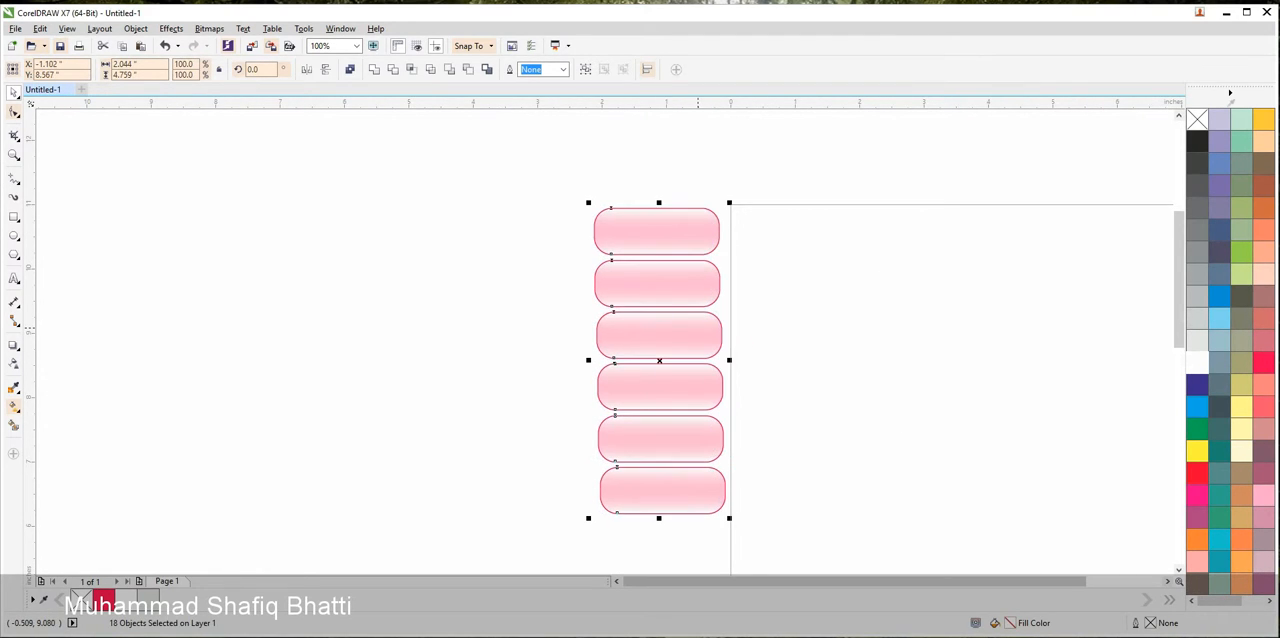
left_click(760, 316)
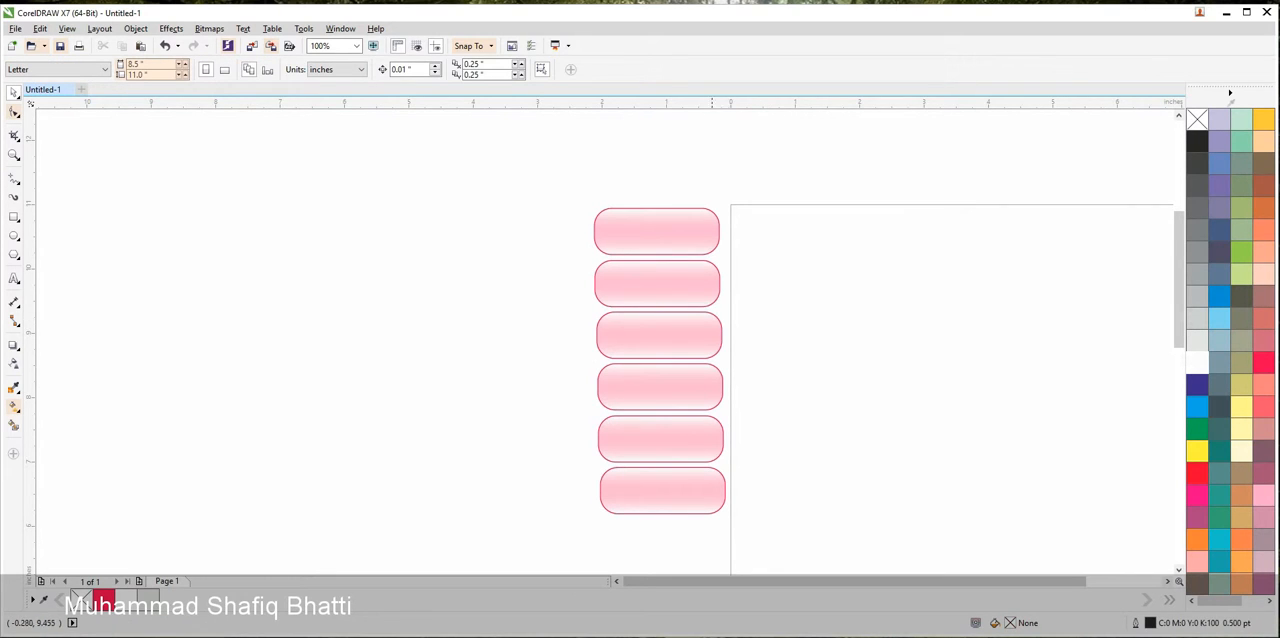
Fill the base rectangle of the second button with blue
left_click_drag(558, 166, 765, 279)
key("Escape")
scroll(710, 270, "up", 2)
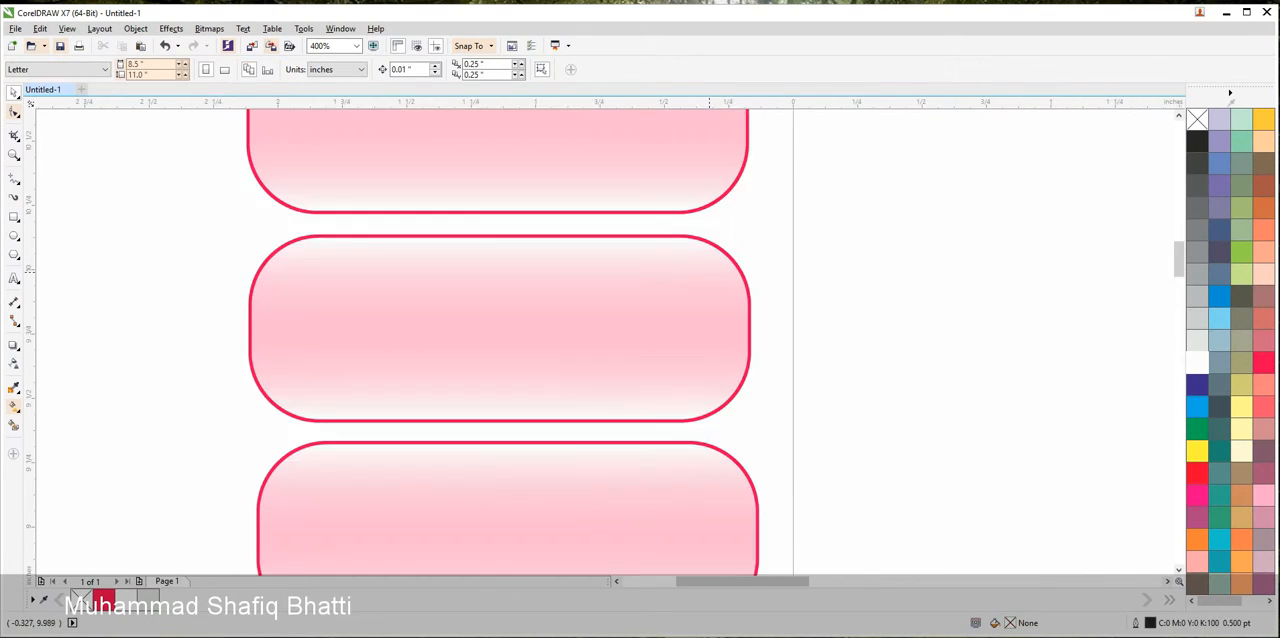
left_click(741, 270)
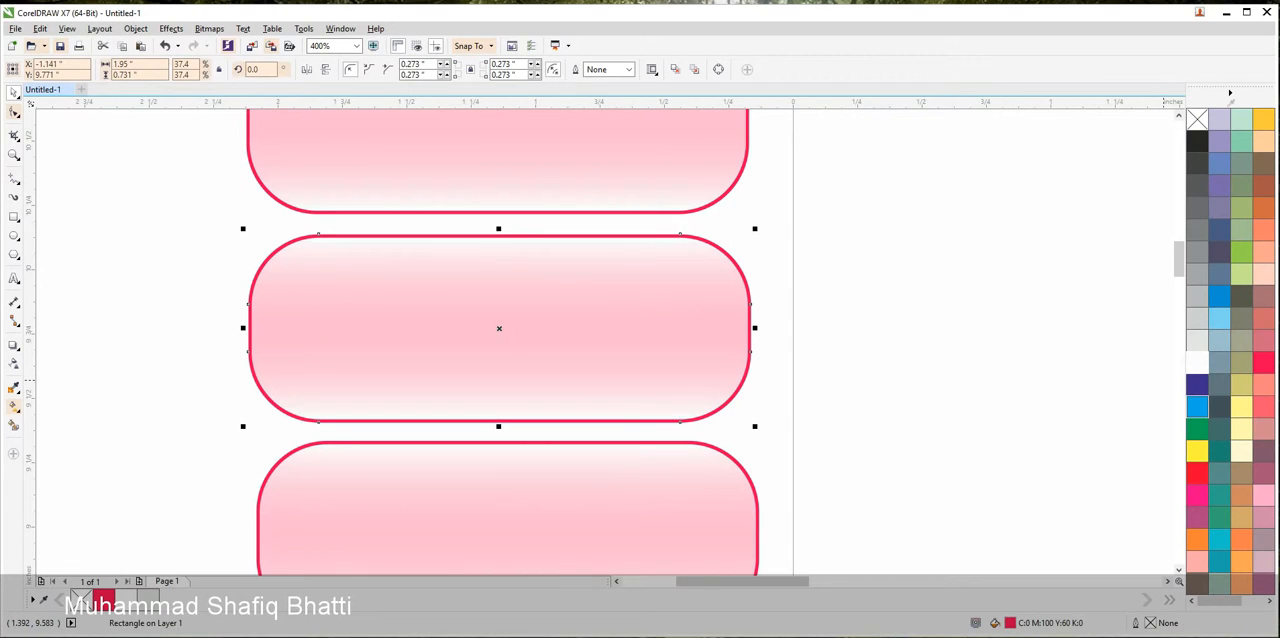
left_click(1197, 407)
Fill the base rectangle of the third button with red (C0 M100 Y100 K0)
left_click(752, 475)
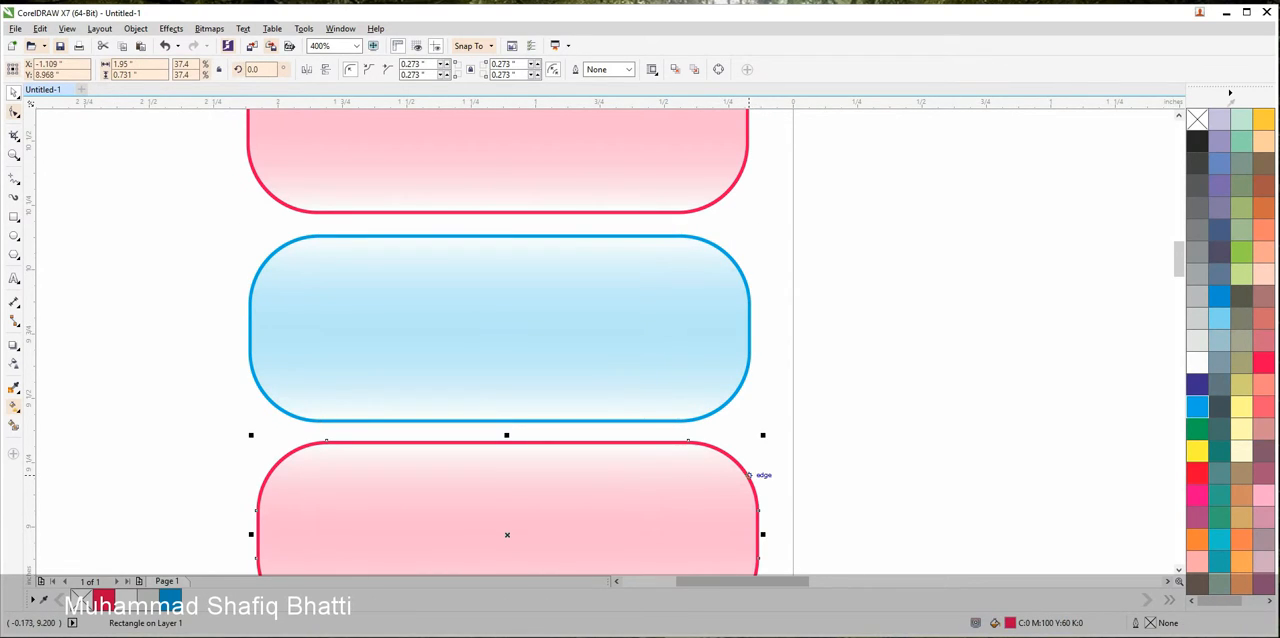
left_click(1197, 473)
scroll(515, 340, "down", 3)
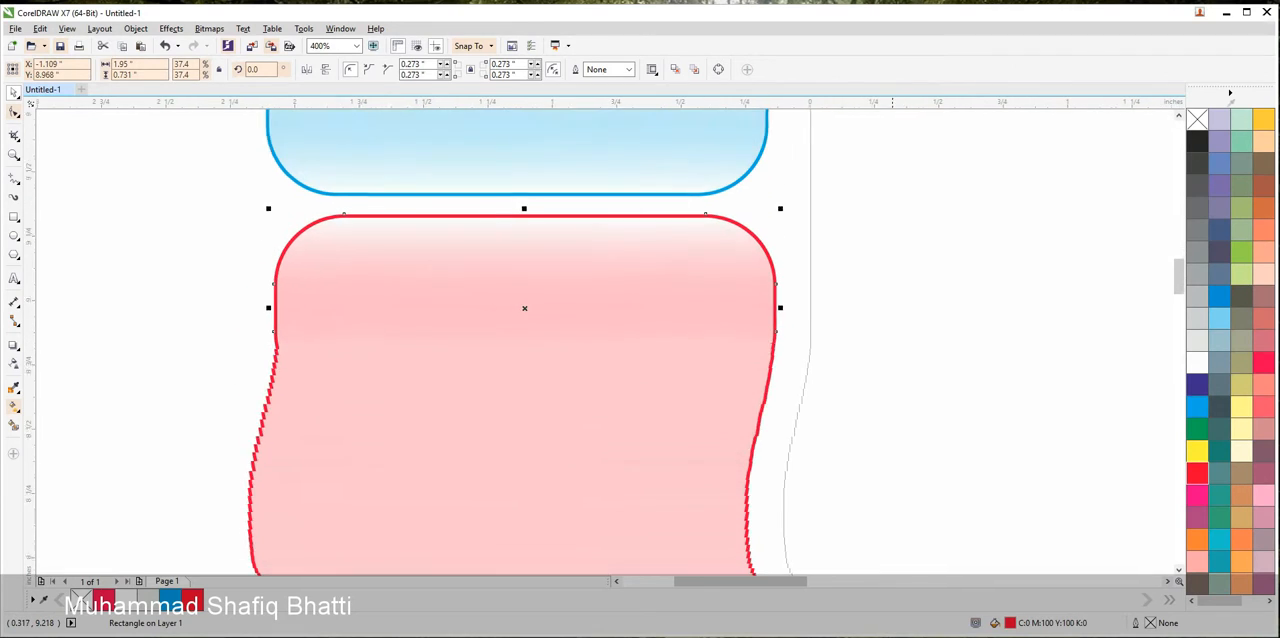
Fill the base rectangle of the third button with yellow (C0 M0 Y100 K0) and that of the fourth with red (C0 M100 Y100 K0)
left_click(1197, 451)
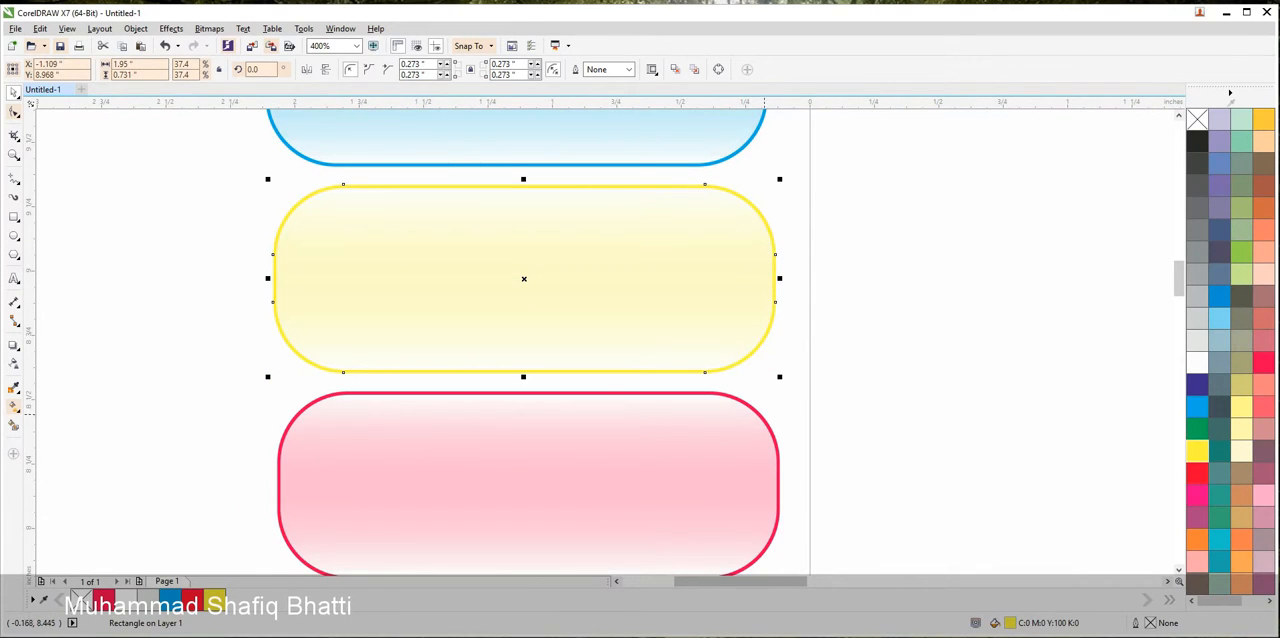
left_click(778, 416)
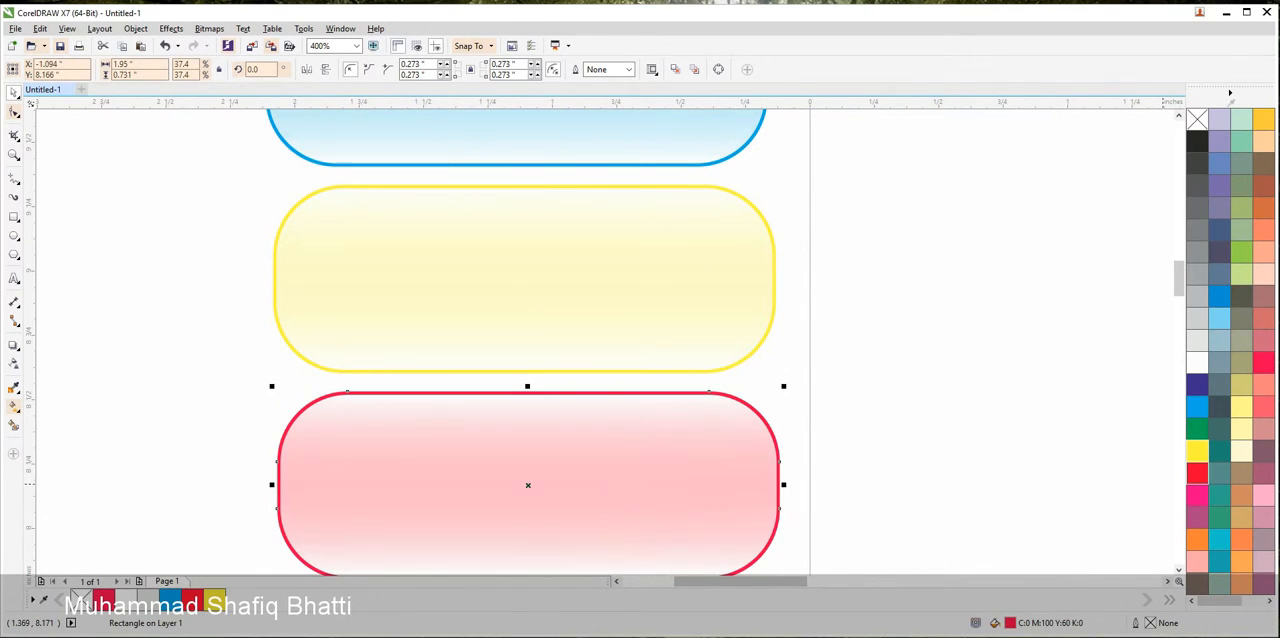
left_click(1197, 473)
scroll(830, 367, "down", 1)
scroll(808, 403, "up", 1)
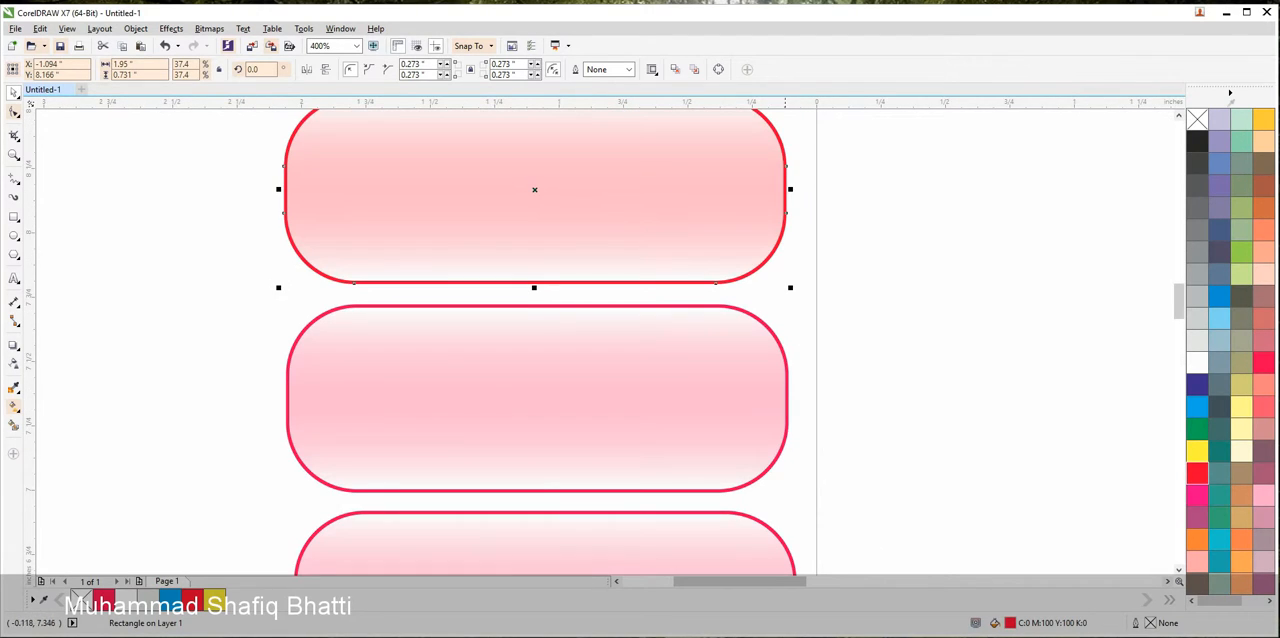
Fill the base rectangle of the fifth button with green and that of the sixth with cyan (C100 M0 Y0 K0)
left_click(788, 393)
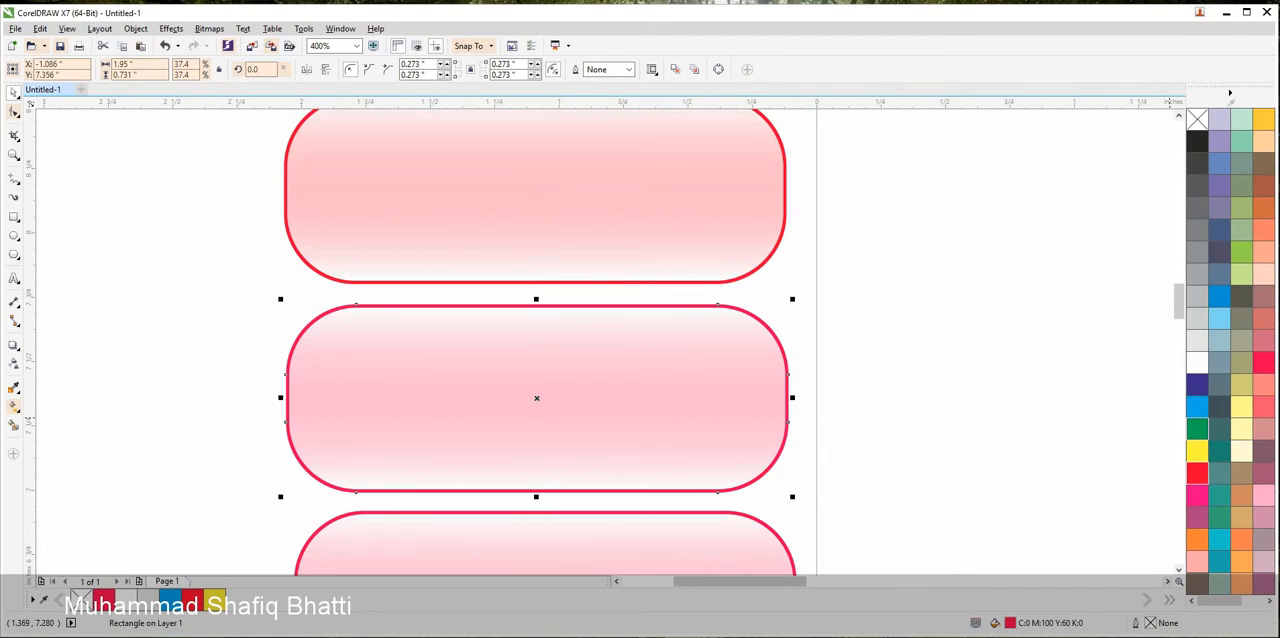
left_click(1197, 429)
left_click(775, 531)
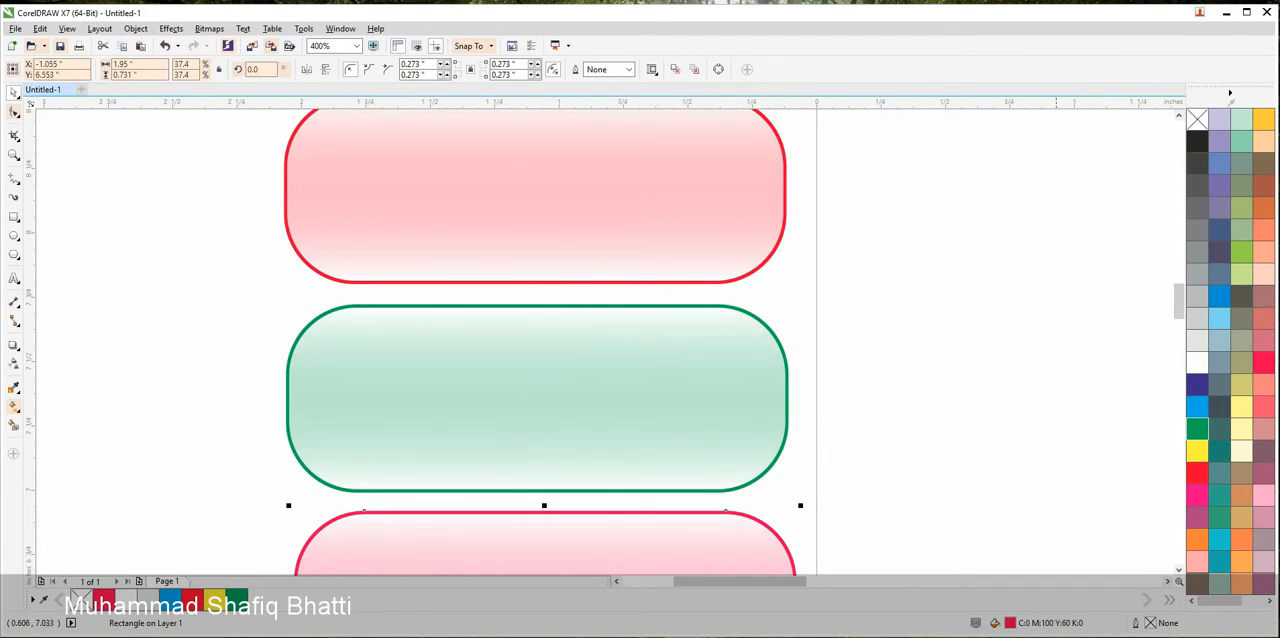
left_click(1197, 407)
scroll(890, 367, "down", 2)
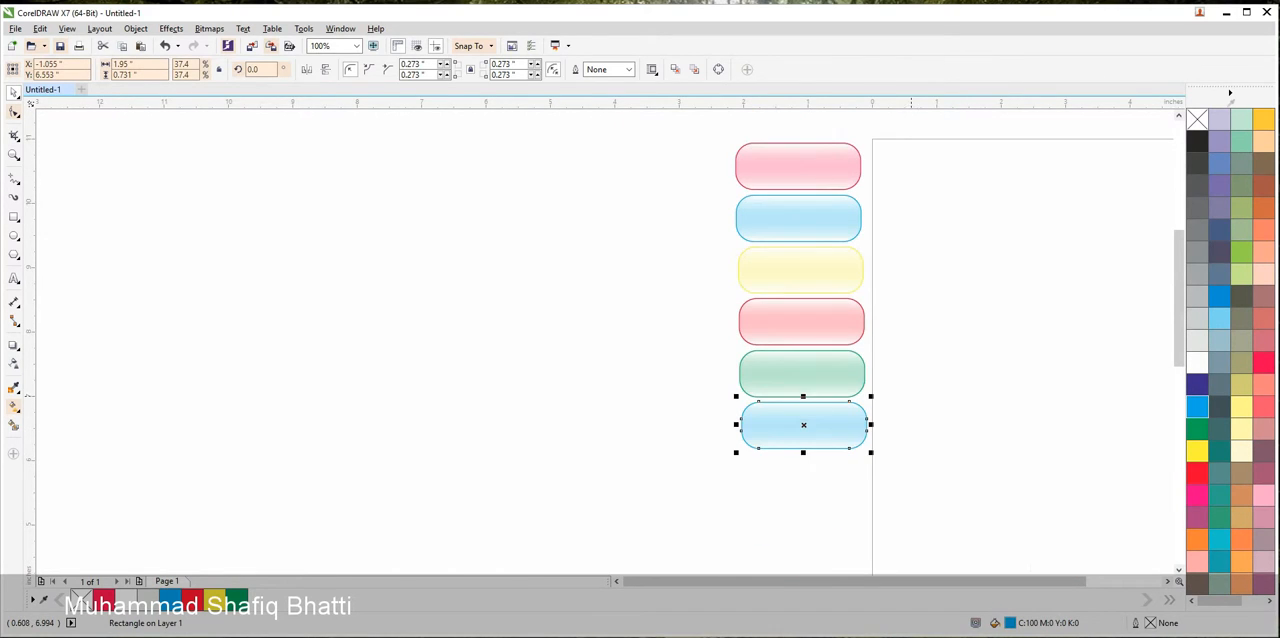
Recolour the fourth button's base rectangle with Chartreuse (C40 M0 Y100 K0)
left_click_drag(911, 397, 910, 451)
left_click(924, 478)
scroll(862, 392, "up", 3)
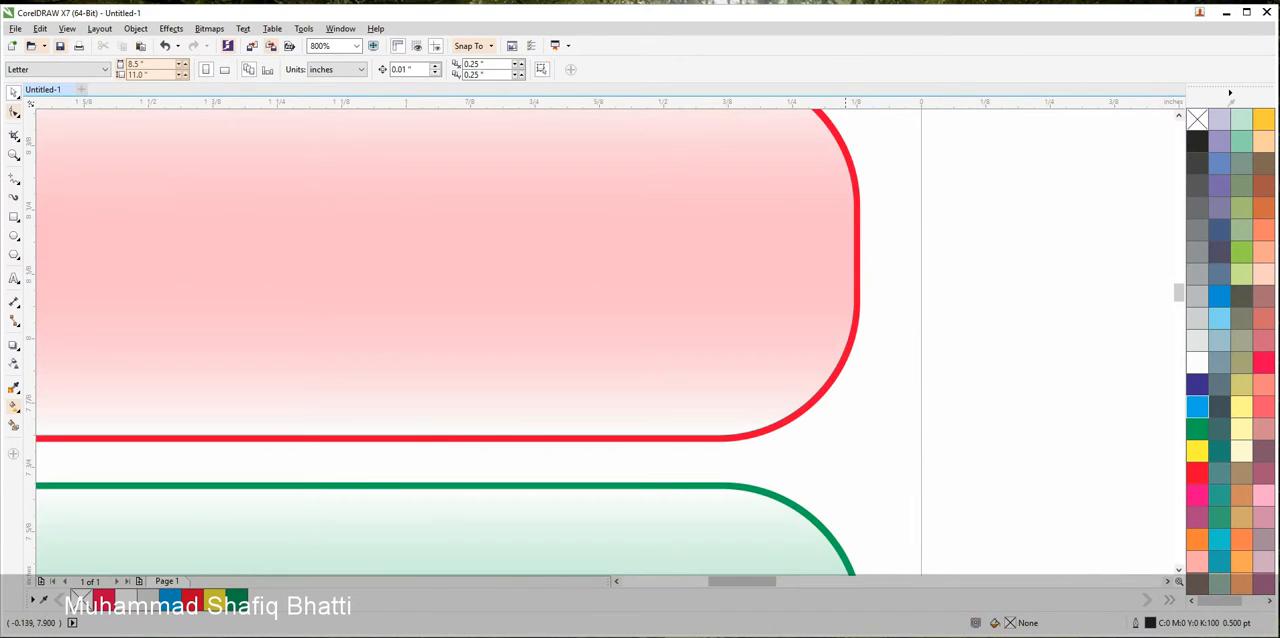
left_click(844, 359)
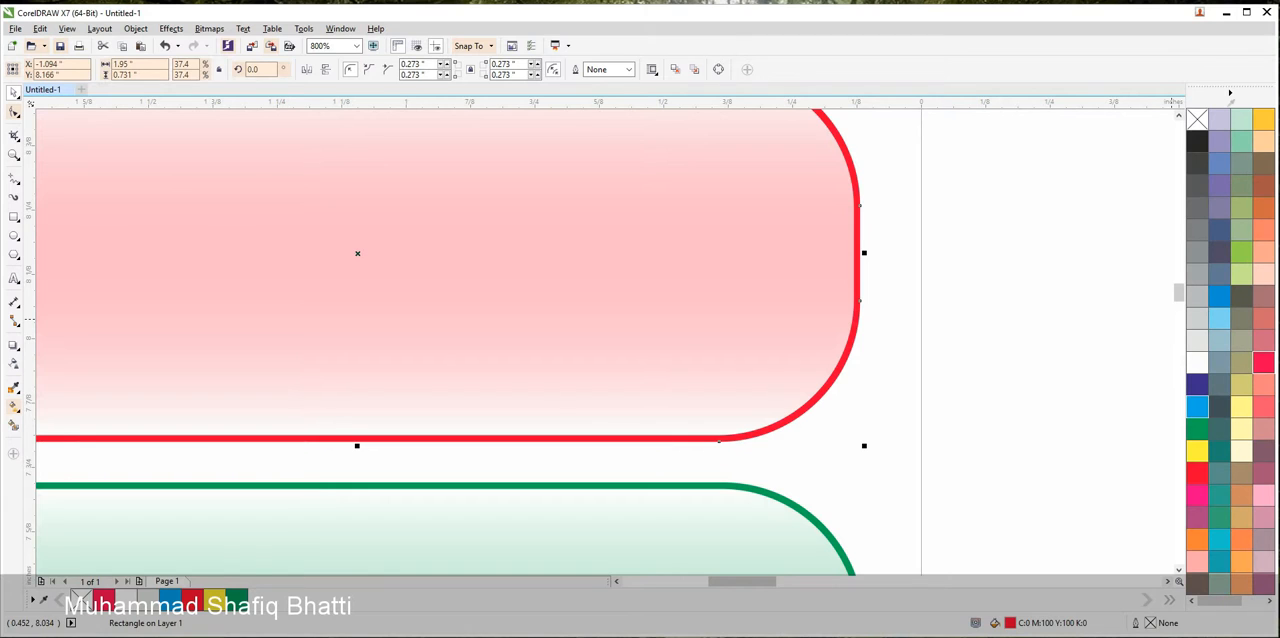
right_click(1263, 362)
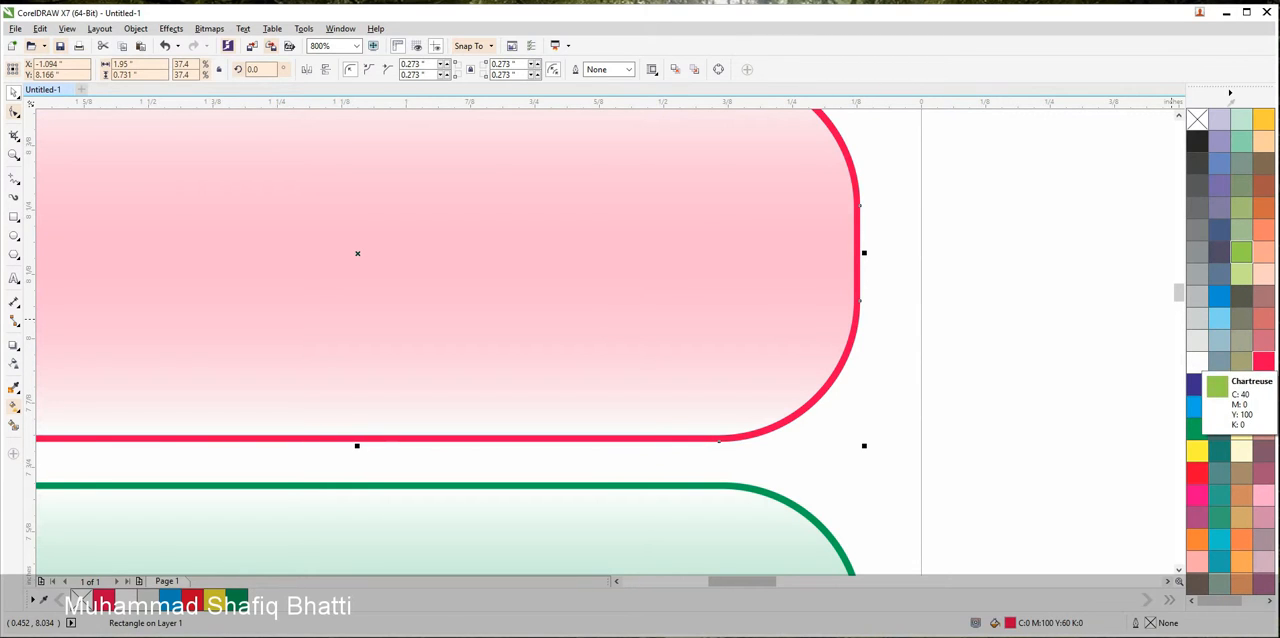
left_click(1241, 252)
left_click(1014, 273)
scroll(1014, 273, "down", 2)
left_click_drag(1014, 273, 855, 387)
scroll(901, 352, "down", 1)
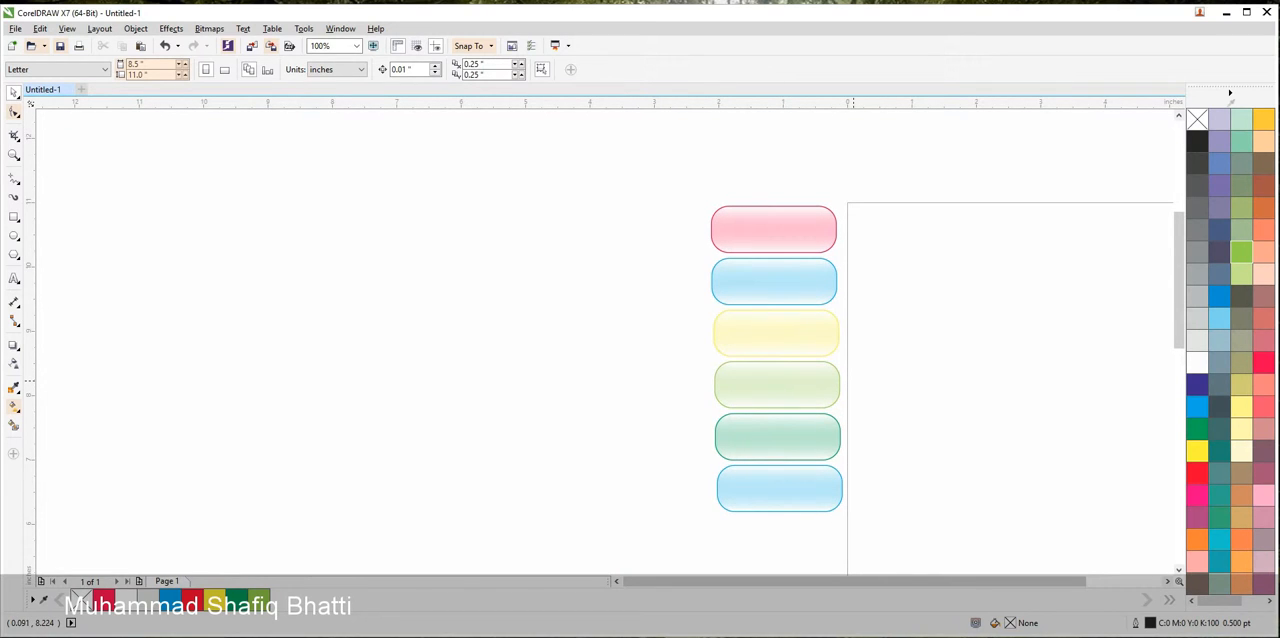
Recolour the base rectangle of the sixth button at the bottom of the column with purple
scroll(835, 503, "up", 2)
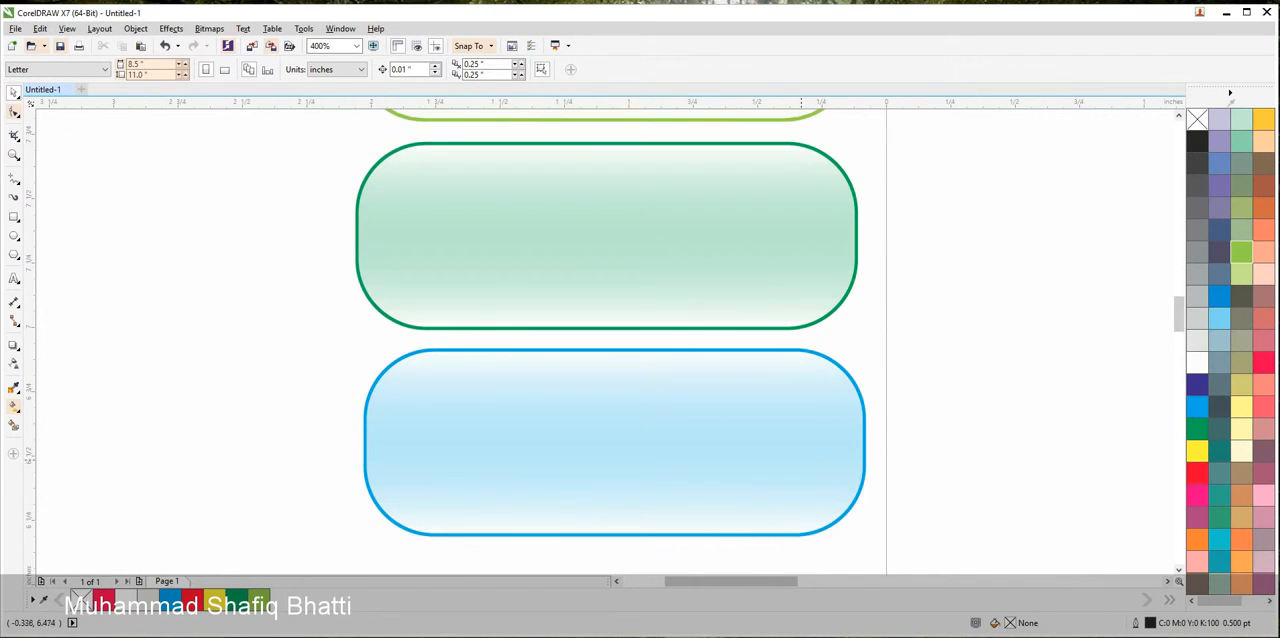
scroll(801, 458, "up", 1)
left_click(926, 432)
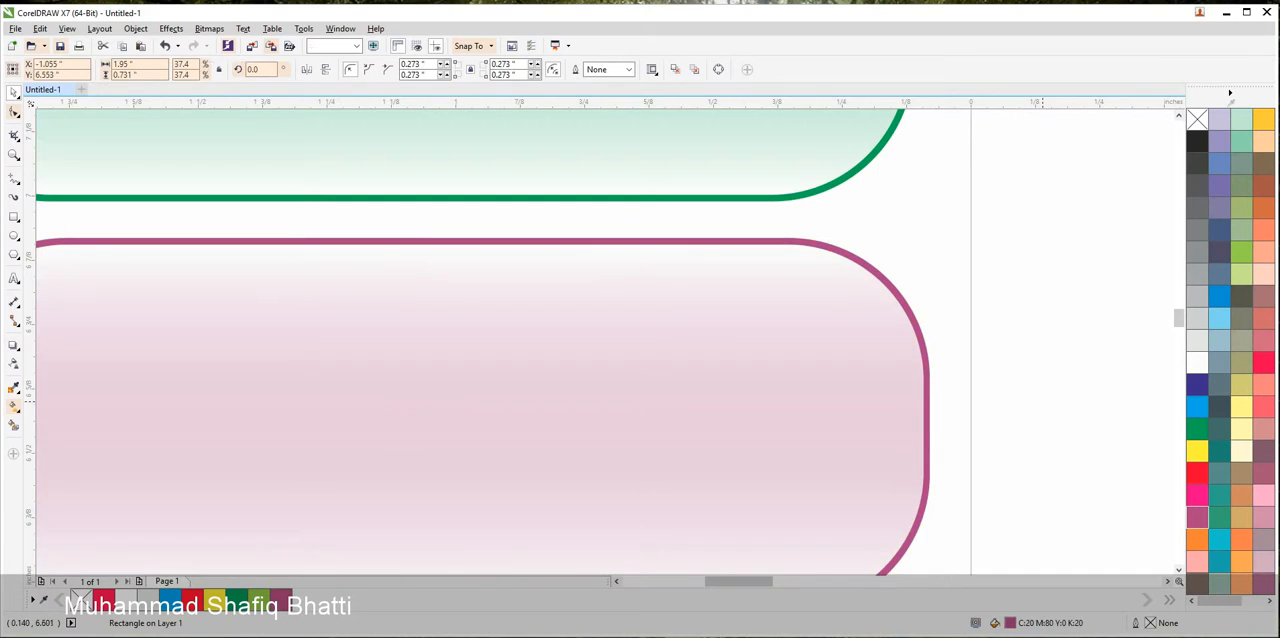
key("Escape")
scroll(1148, 508, "down", 5)
scroll(772, 462, "up", 1)
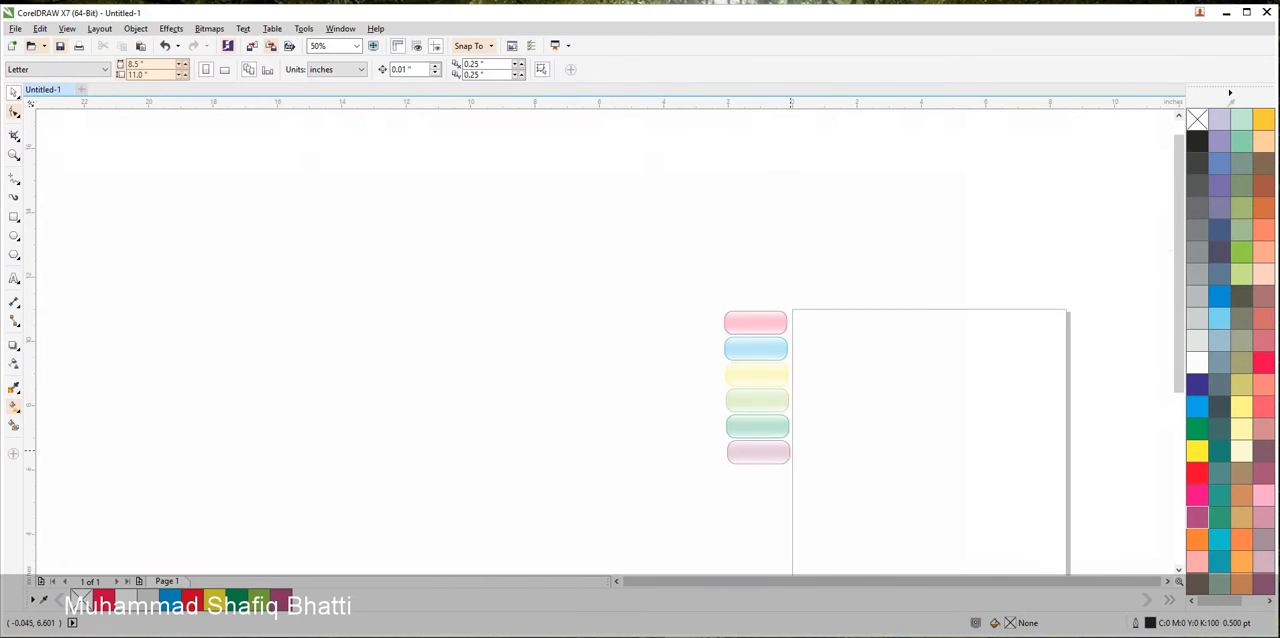
Try several orange tones on the third button's base rectangle and settle on a bright orange fill
scroll(790, 325, "up", 3)
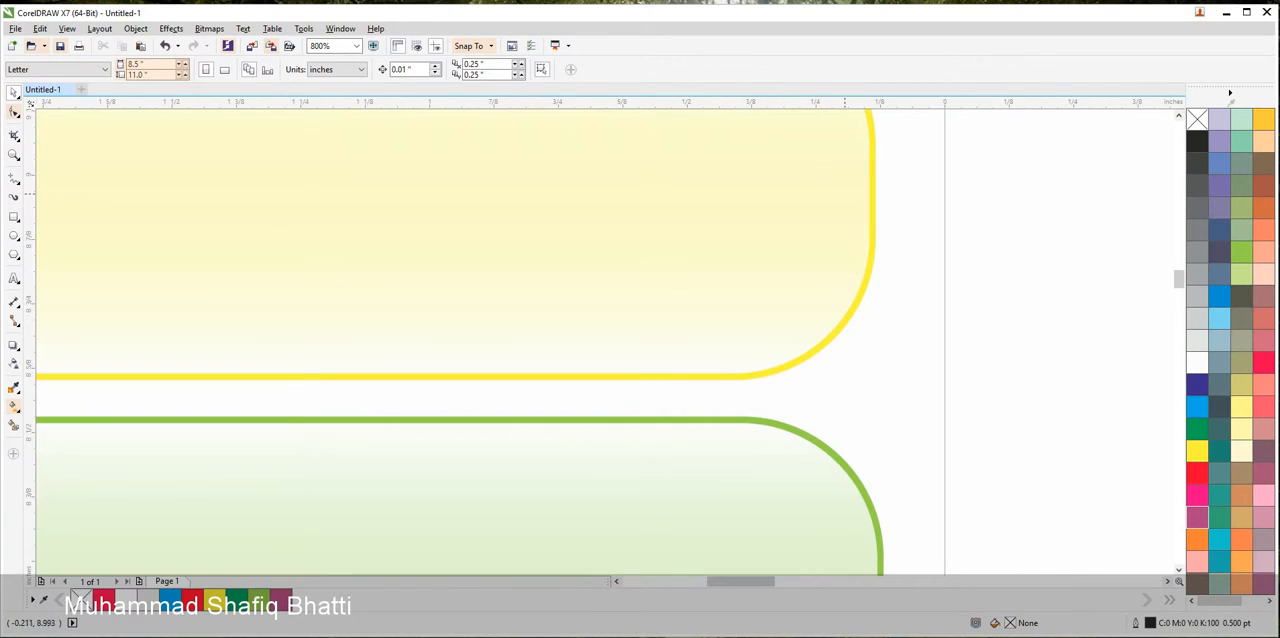
left_click(873, 228)
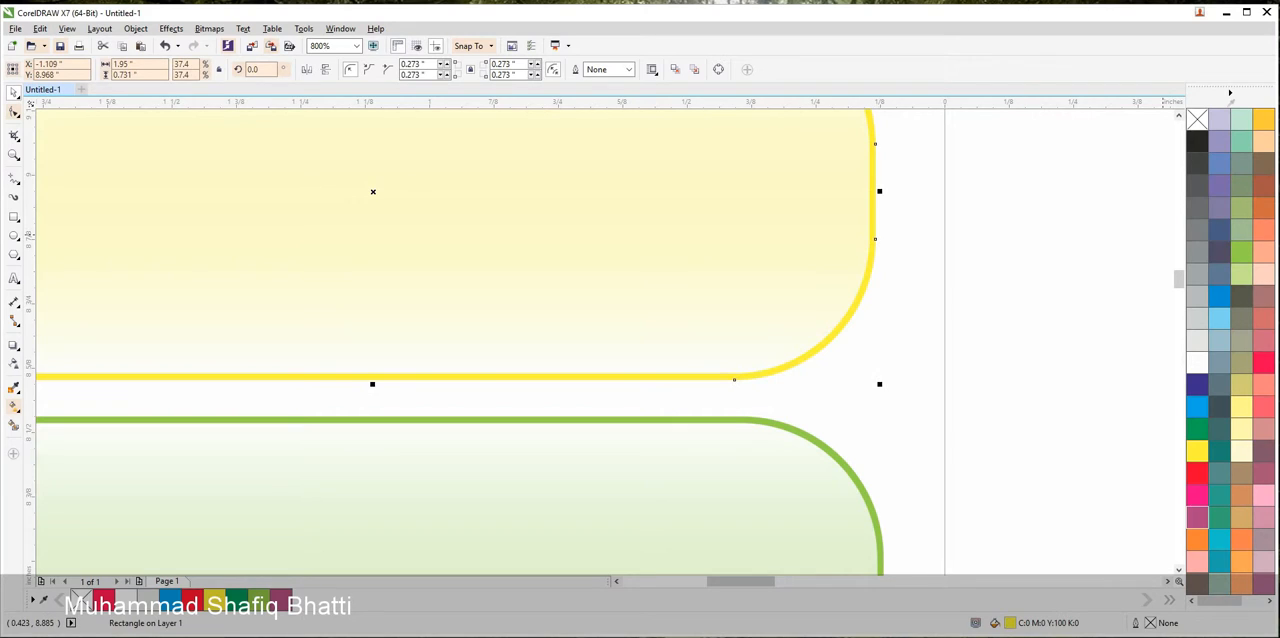
left_click(1264, 230)
left_click(1264, 208)
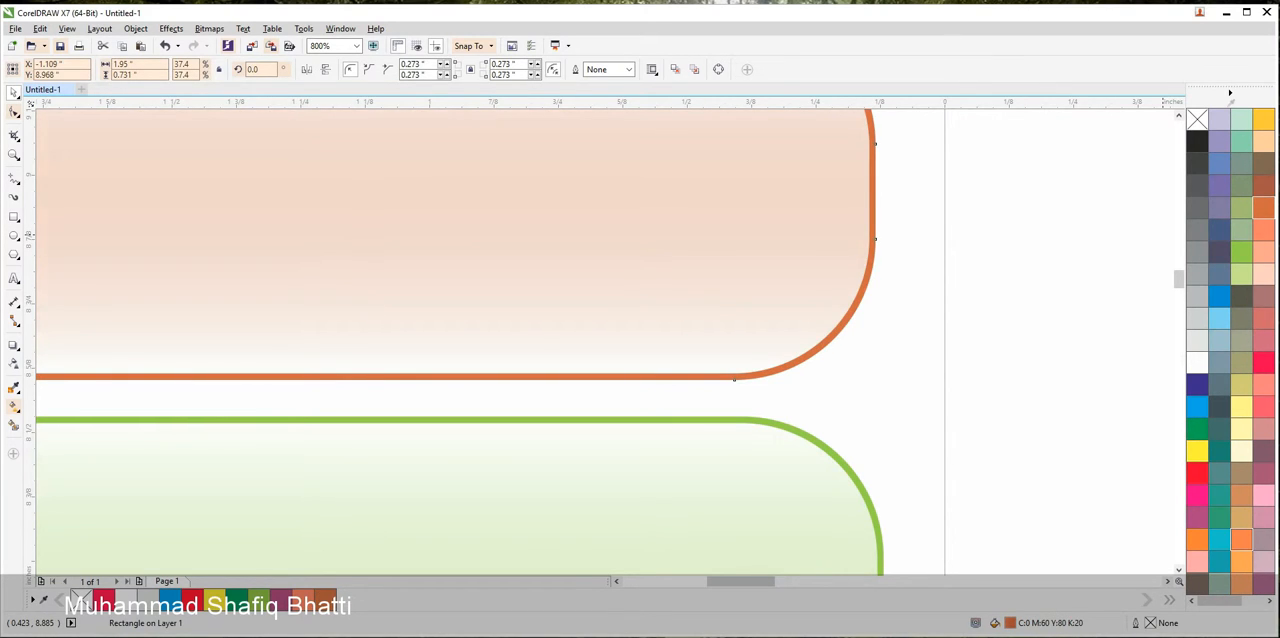
left_click(1242, 540)
left_click(1197, 540)
left_click(959, 385)
scroll(958, 386, "down", 3)
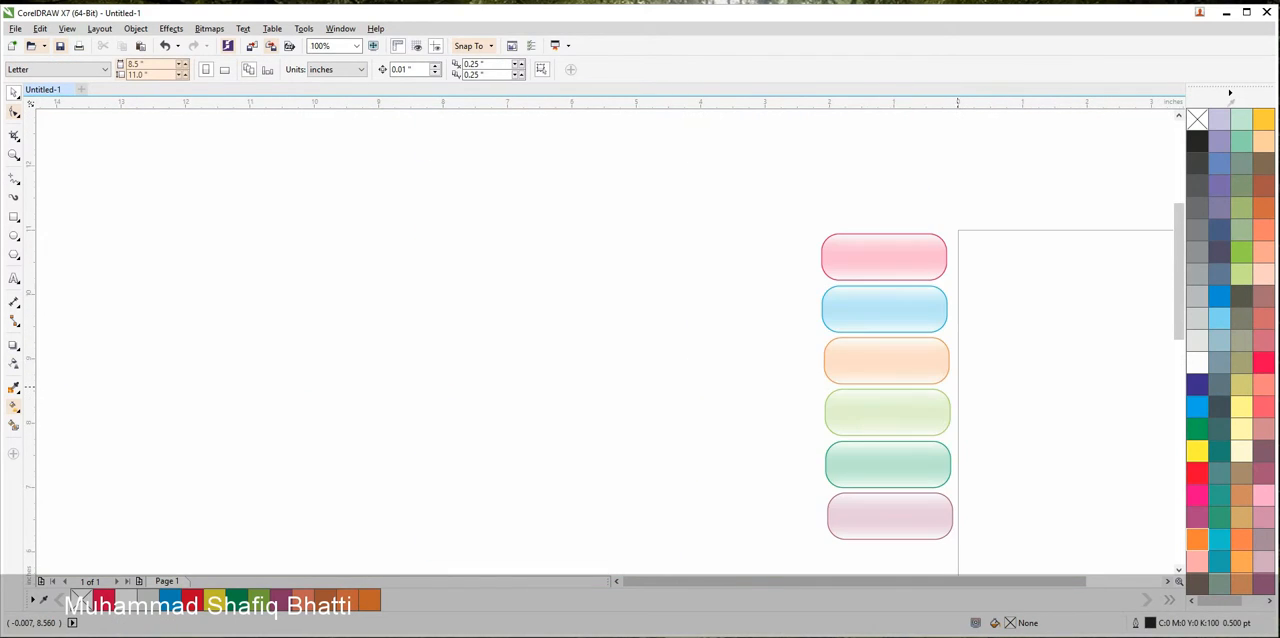
Place a copy of the complete pink button on the page, well away from the column
left_click_drag(958, 387, 904, 371)
left_click_drag(708, 167, 941, 287)
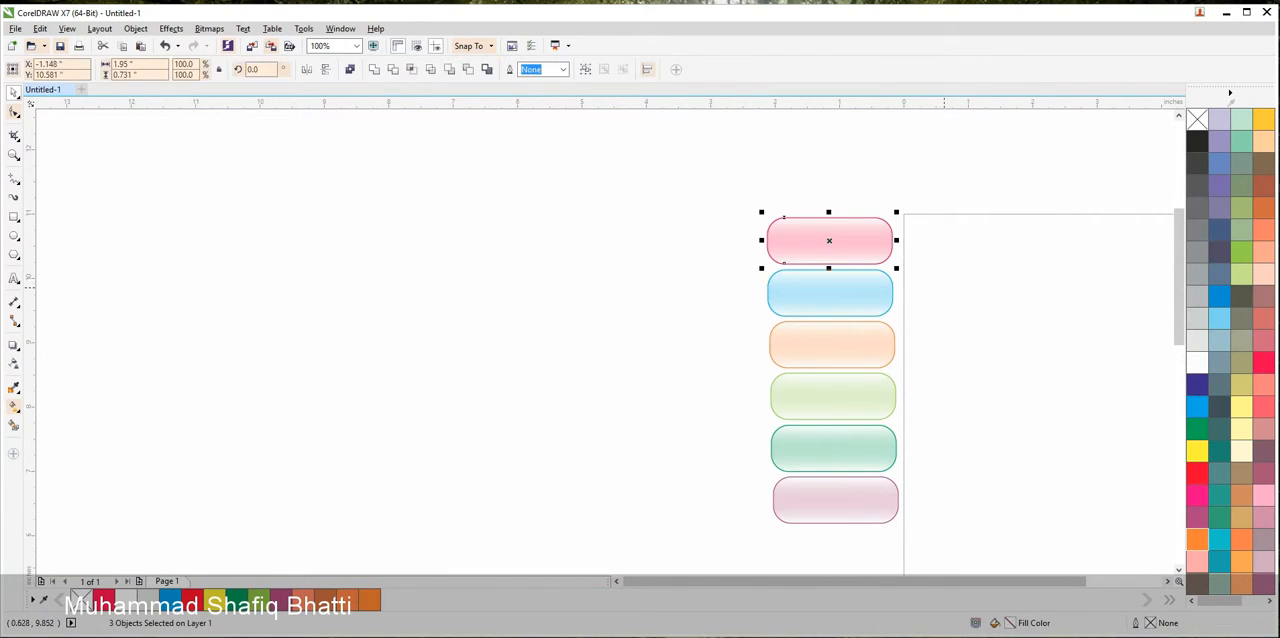
left_click_drag(829, 241, 1061, 419)
right_click(1061, 419)
left_click_drag(1004, 305, 723, 274)
Delete the white transparent overlays from the pink button copy on the page, leaving only its solid base rectangle
scroll(793, 394, "up", 4)
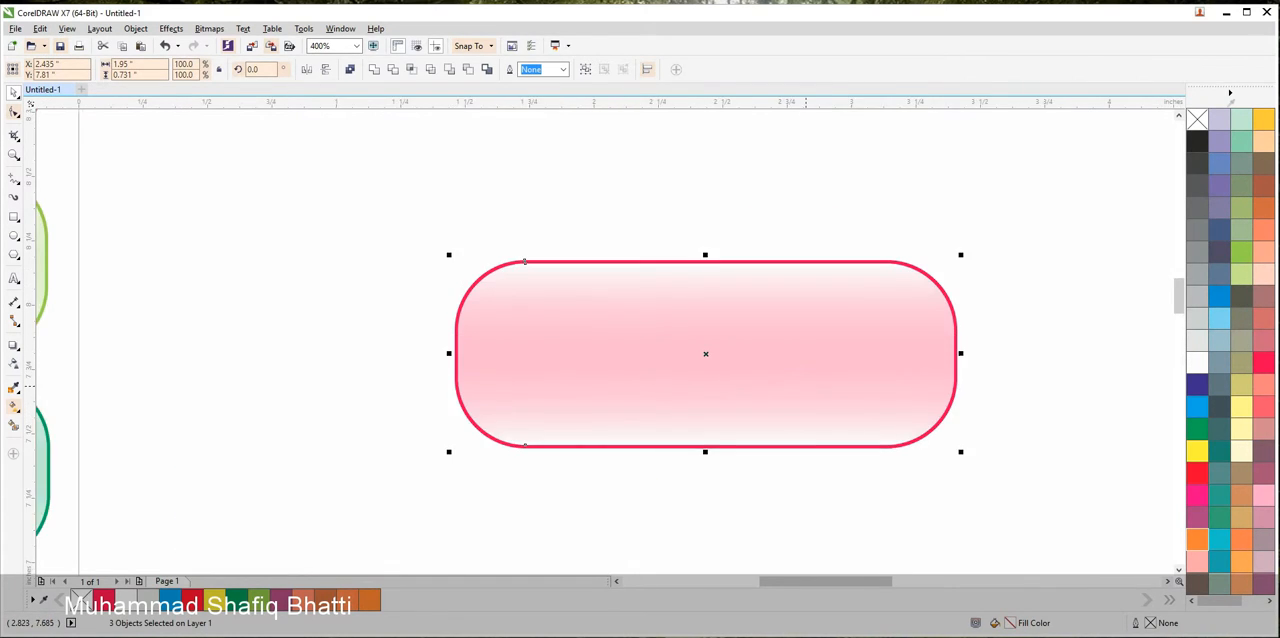
left_click(1058, 400)
left_click(948, 365)
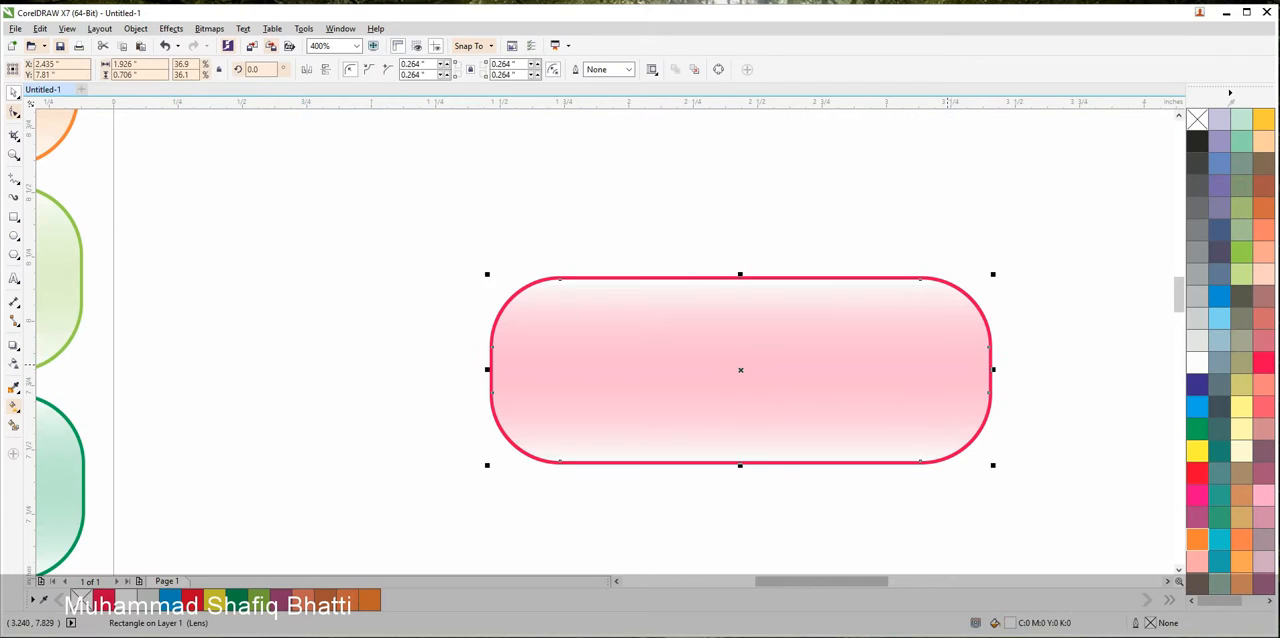
key("Delete")
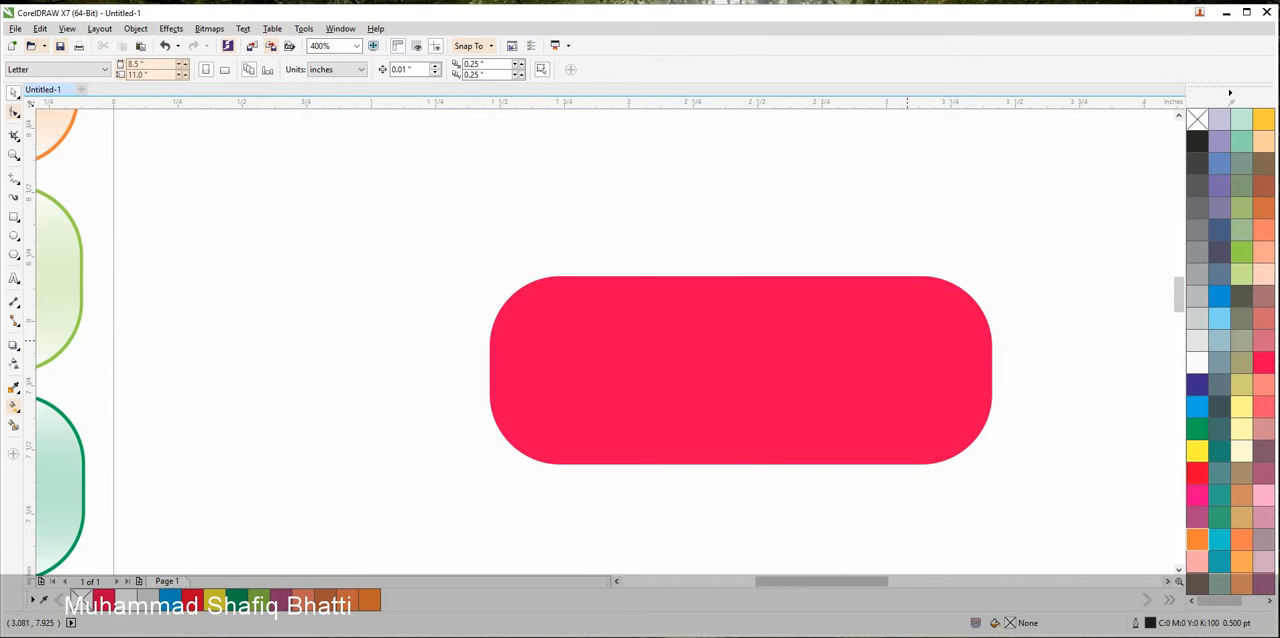
scroll(955, 411, "down", 3)
scroll(820, 316, "up", 2)
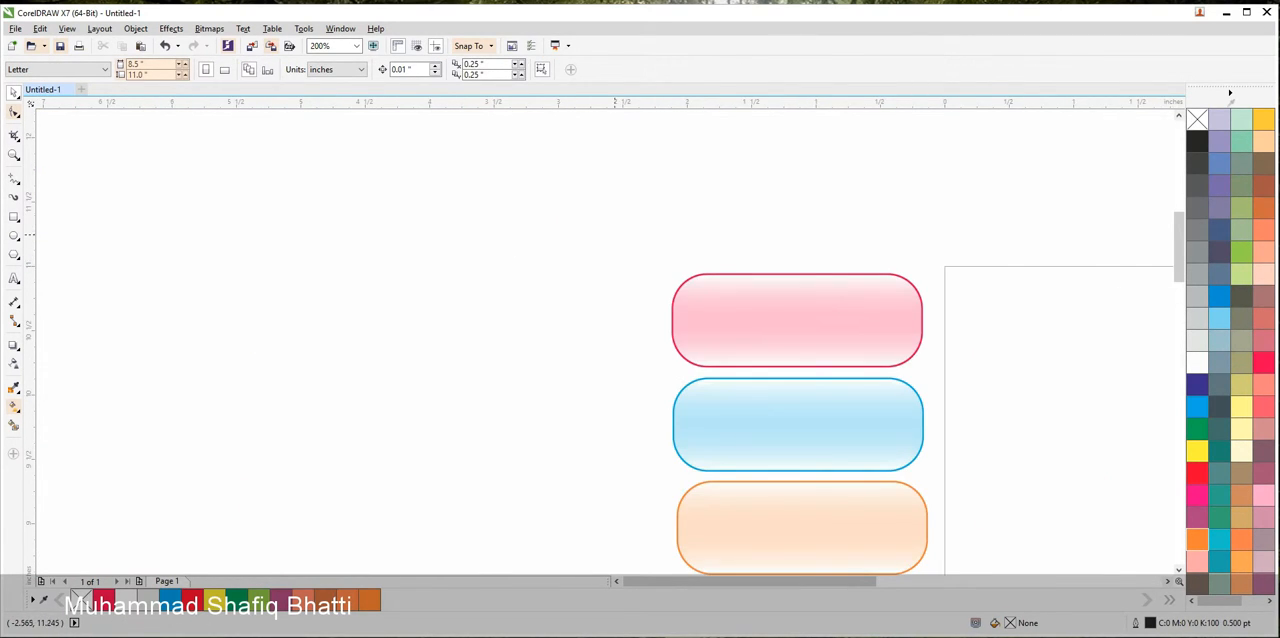
Duplicate the whole six-button column directly to its left, leaving a narrow gap between the two columns
scroll(800, 420, "down", 1)
scroll(800, 420, "left", 1)
left_click_drag(709, 156, 897, 541)
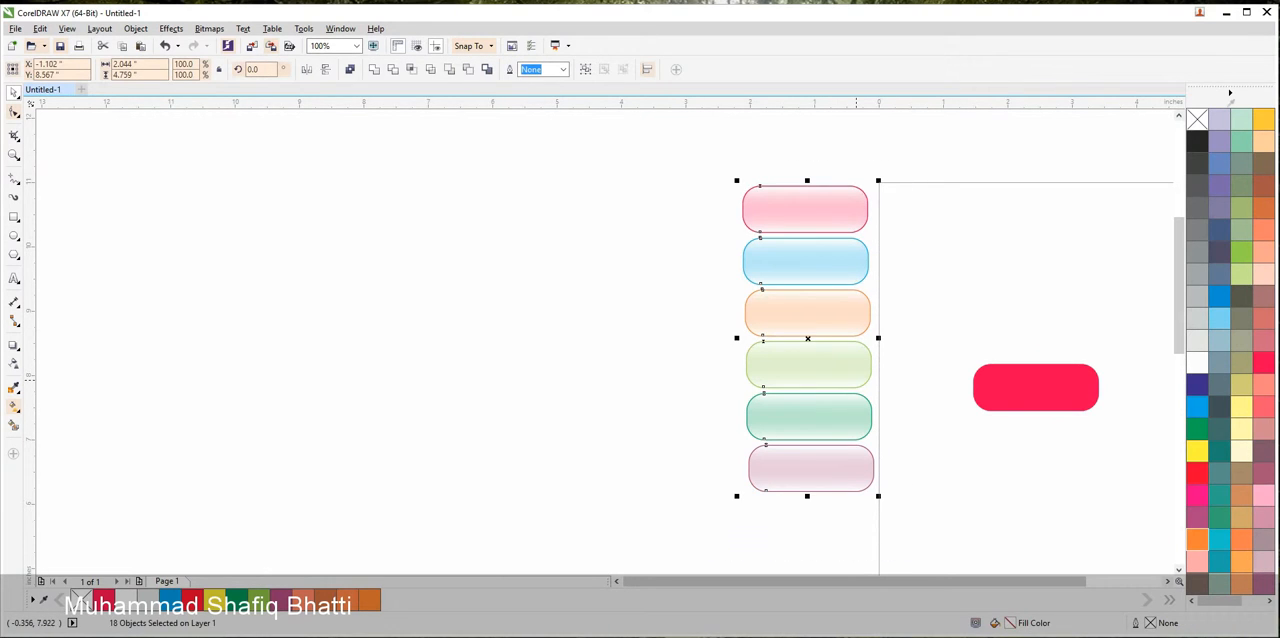
left_click_drag(856, 379, 722, 377)
right_click(722, 377)
left_click(620, 164)
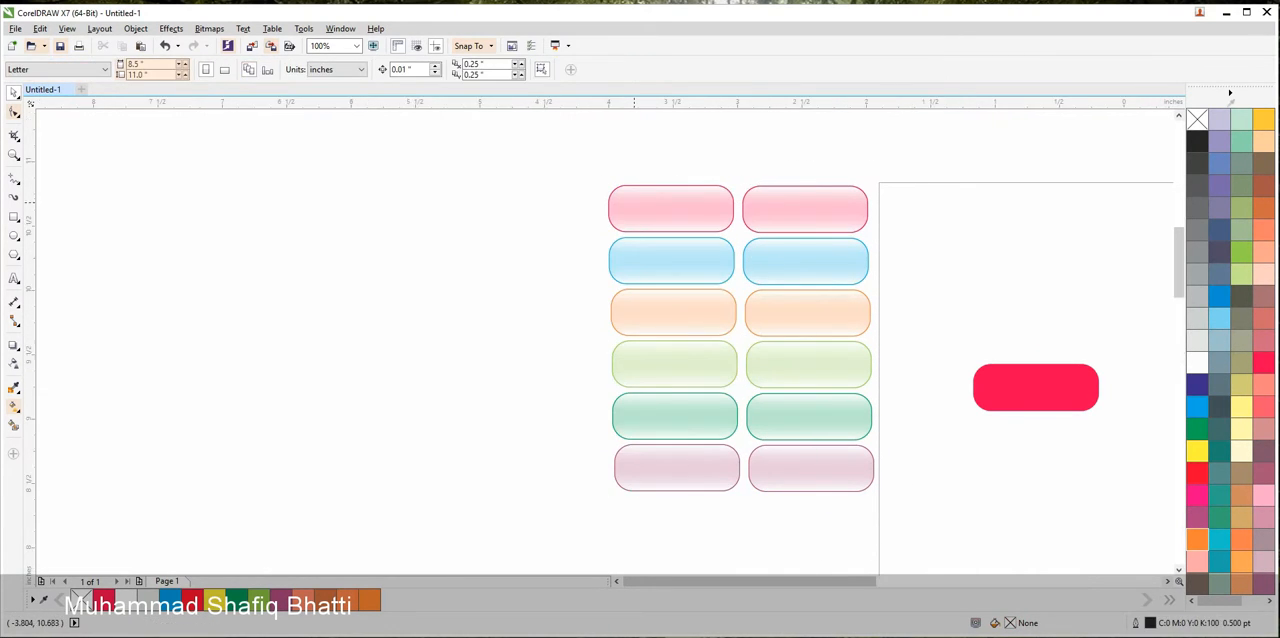
Delete the transparent overlay that fades the lower part from each of the six buttons in the new left column
scroll(633, 202, "up", 1)
left_click(666, 244)
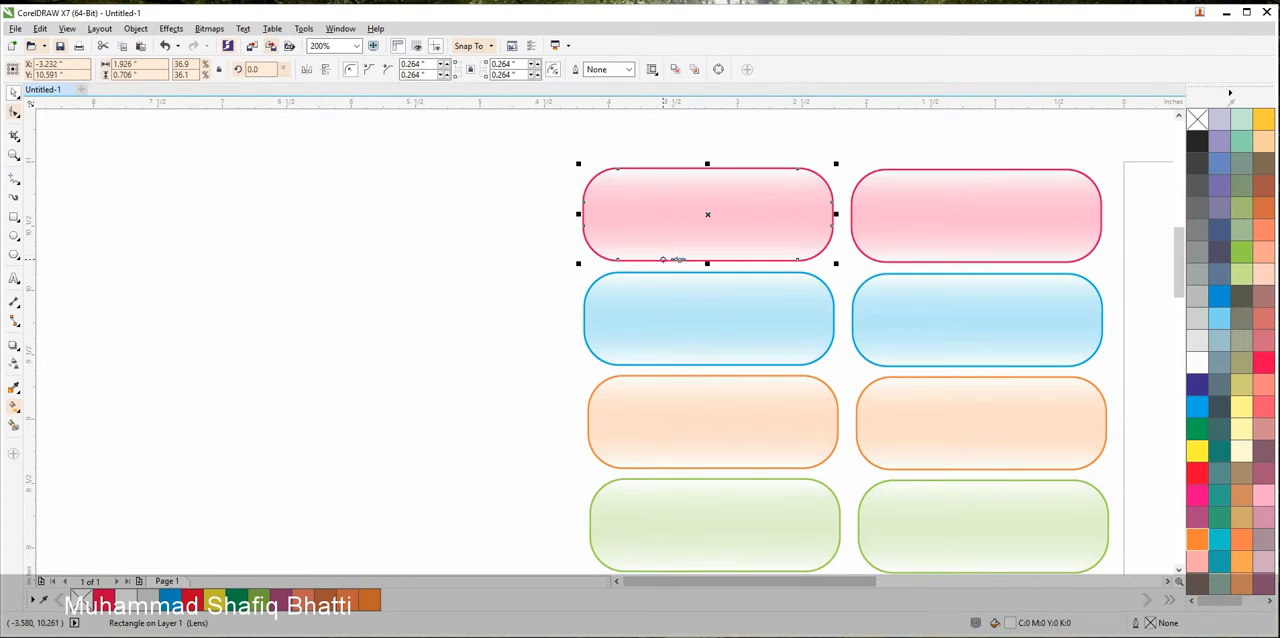
key("Delete")
left_click(644, 348)
key("Delete")
left_click(660, 451)
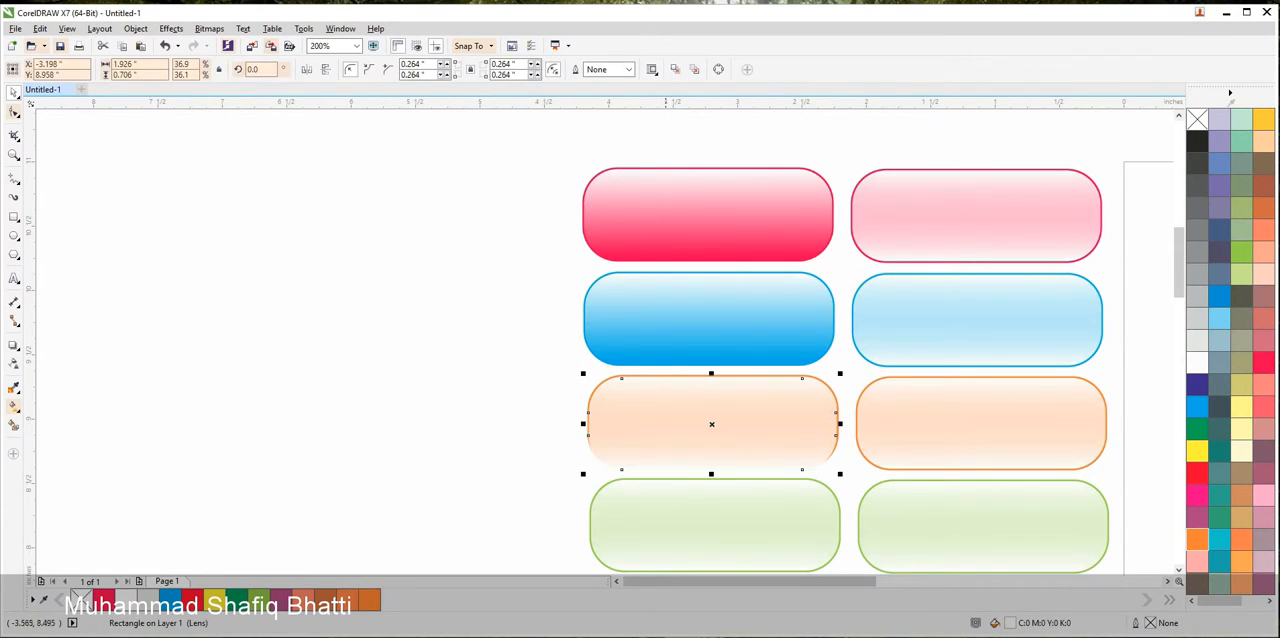
key("Delete")
left_click(684, 558)
key("Delete")
scroll(755, 320, "down", 3)
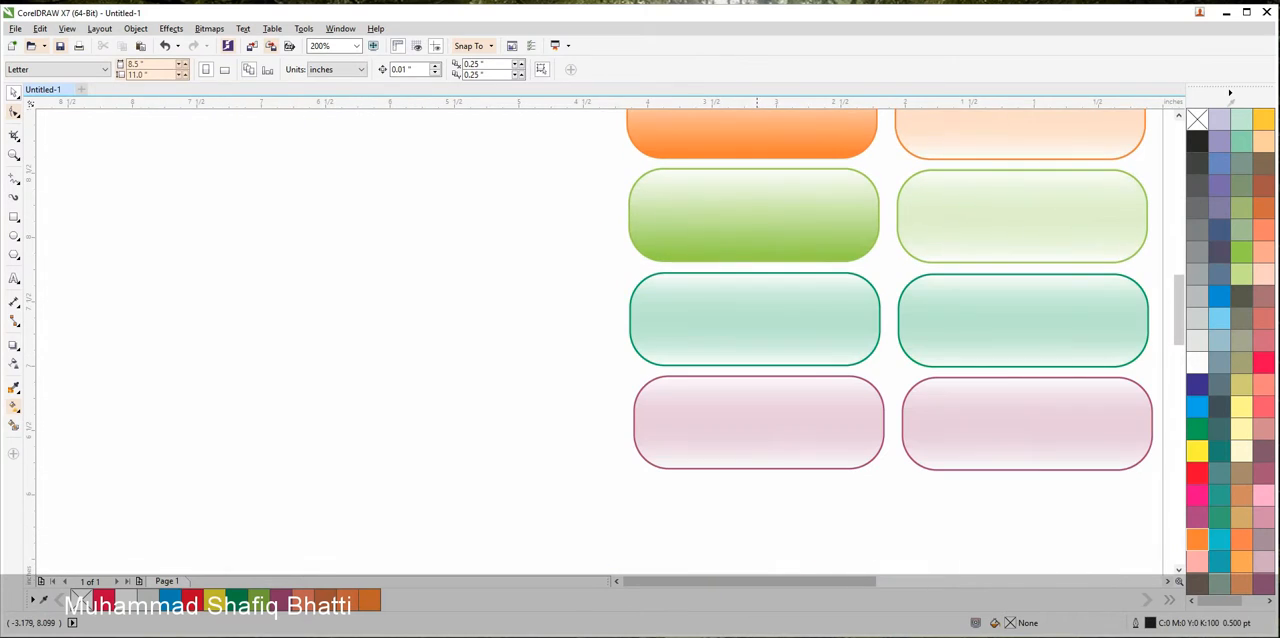
left_click(757, 317)
key("Delete")
left_click(757, 420)
key("Delete")
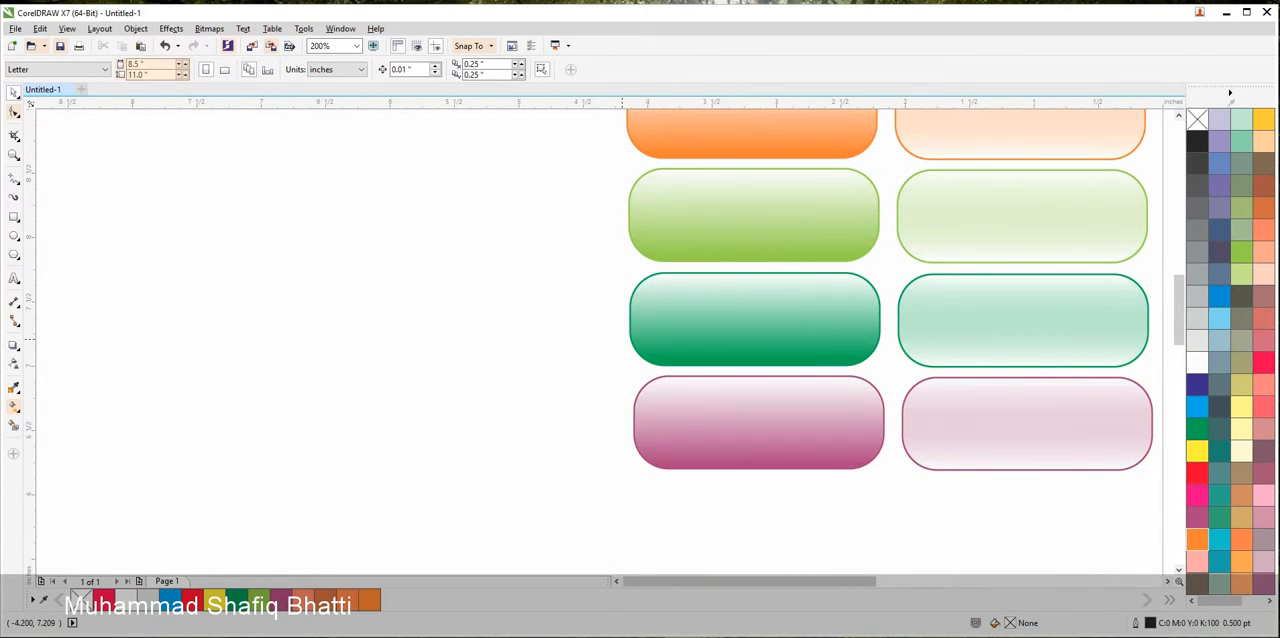
scroll(757, 420, "down", 4)
left_click_drag(646, 217, 752, 428)
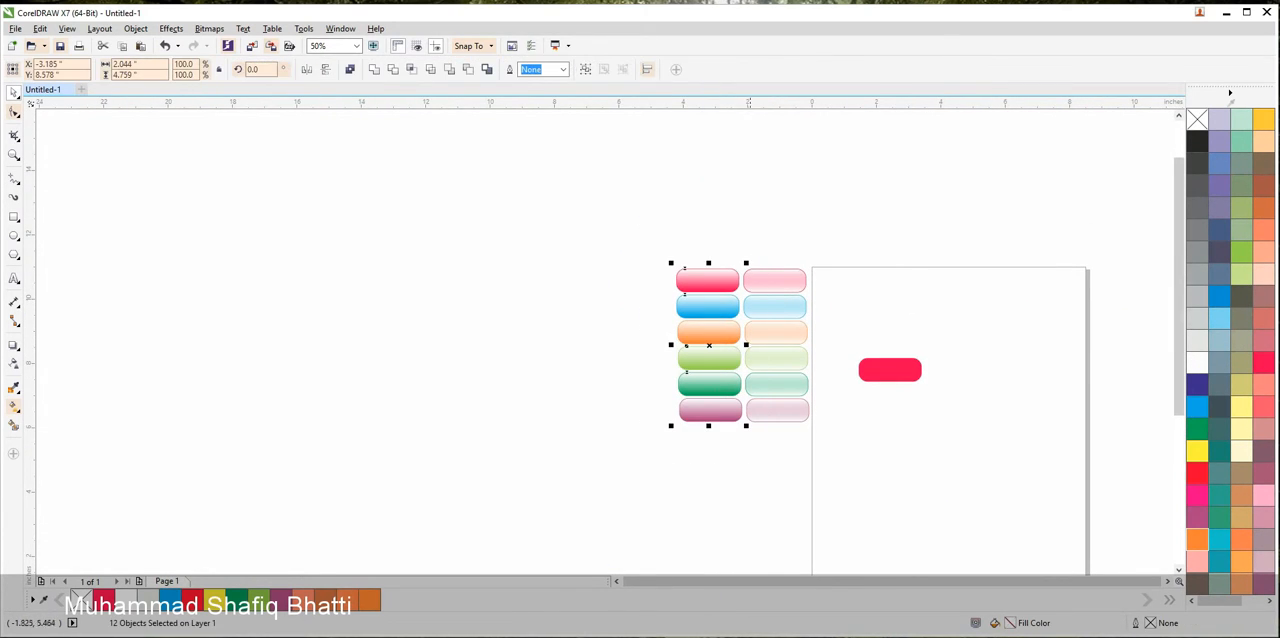
left_click_drag(720, 352, 657, 352)
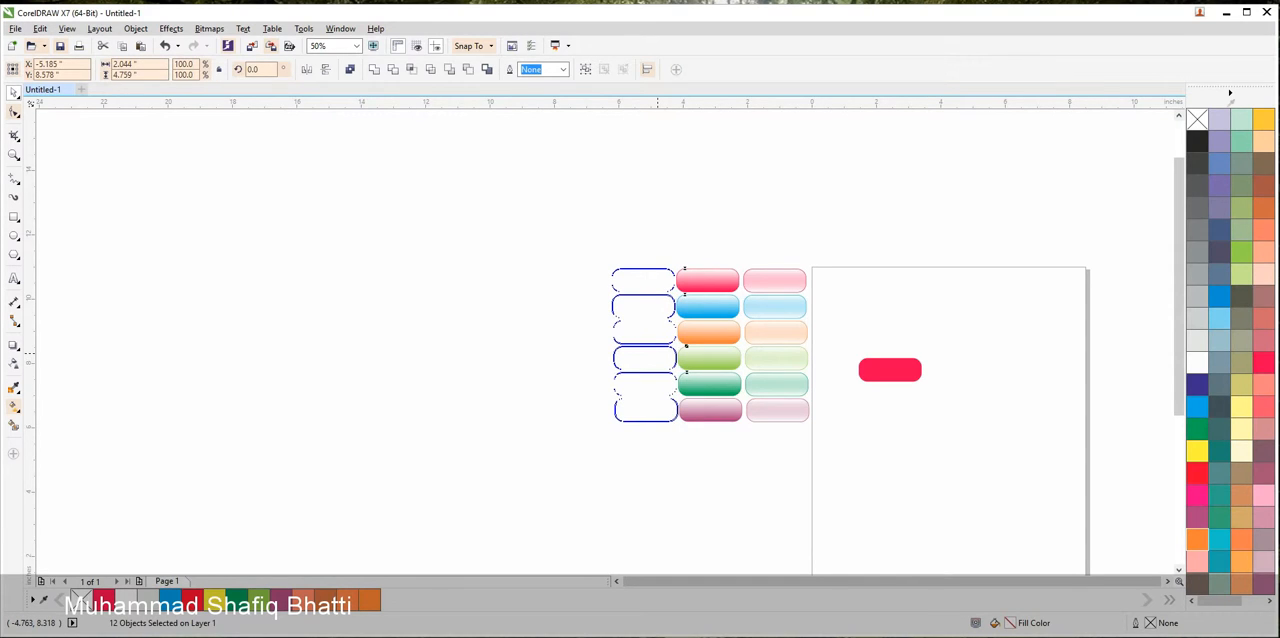
right_click(657, 352)
Duplicate the pale six-button column nearest the page to the left of the solid-coloured column, making a third column
left_click_drag(829, 232, 652, 405)
right_click(652, 405)
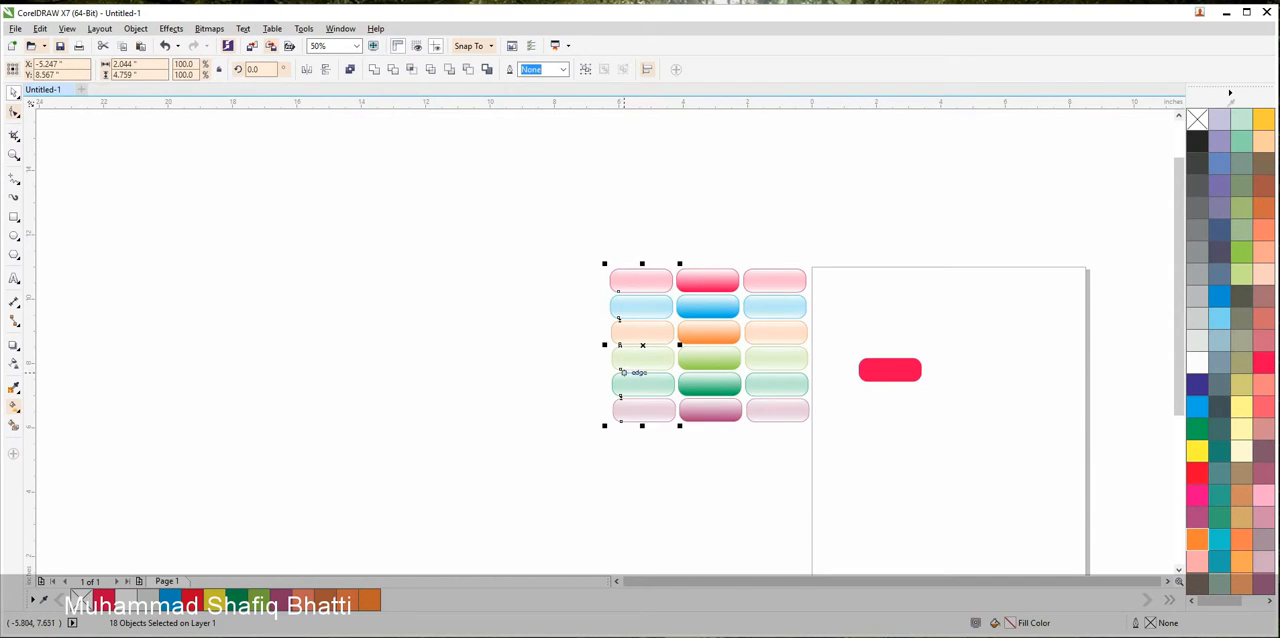
scroll(640, 301, "up", 2)
left_click(388, 247)
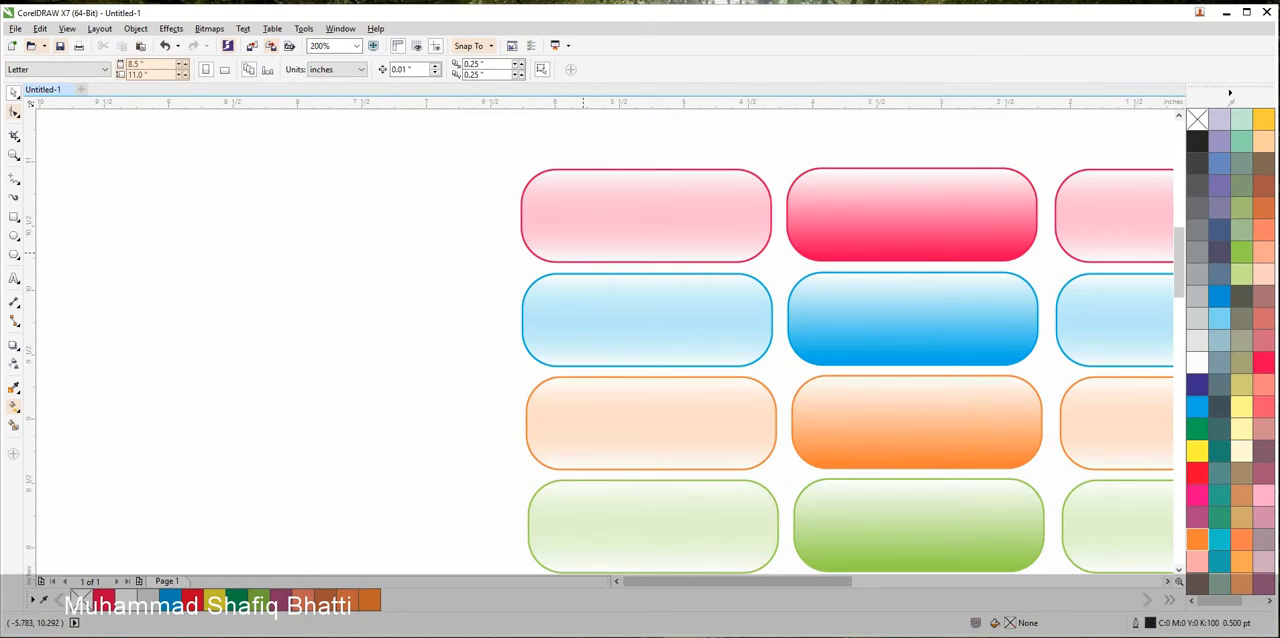
Shift the lower white fade overlay of the pink, blue and orange buttons in the third column slightly down over their bottom outlines
left_click_drag(587, 239, 588, 243)
left_click(474, 228)
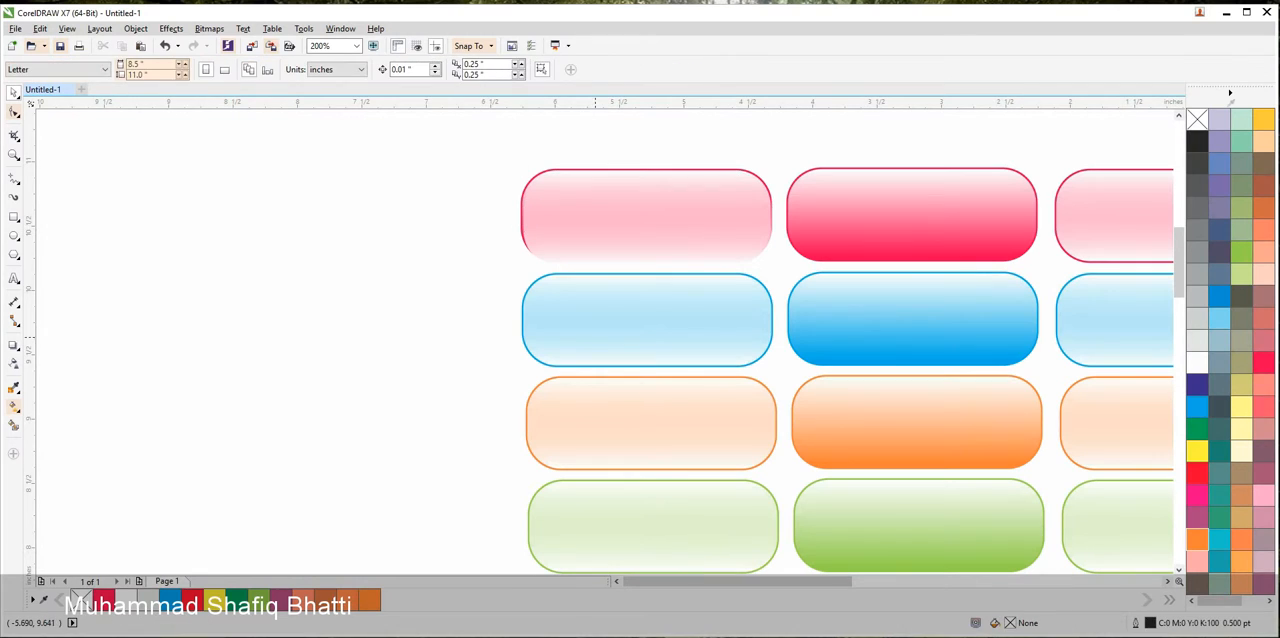
left_click_drag(590, 342, 591, 346)
left_click_drag(611, 404, 611, 409)
left_click_drag(505, 436, 496, 225)
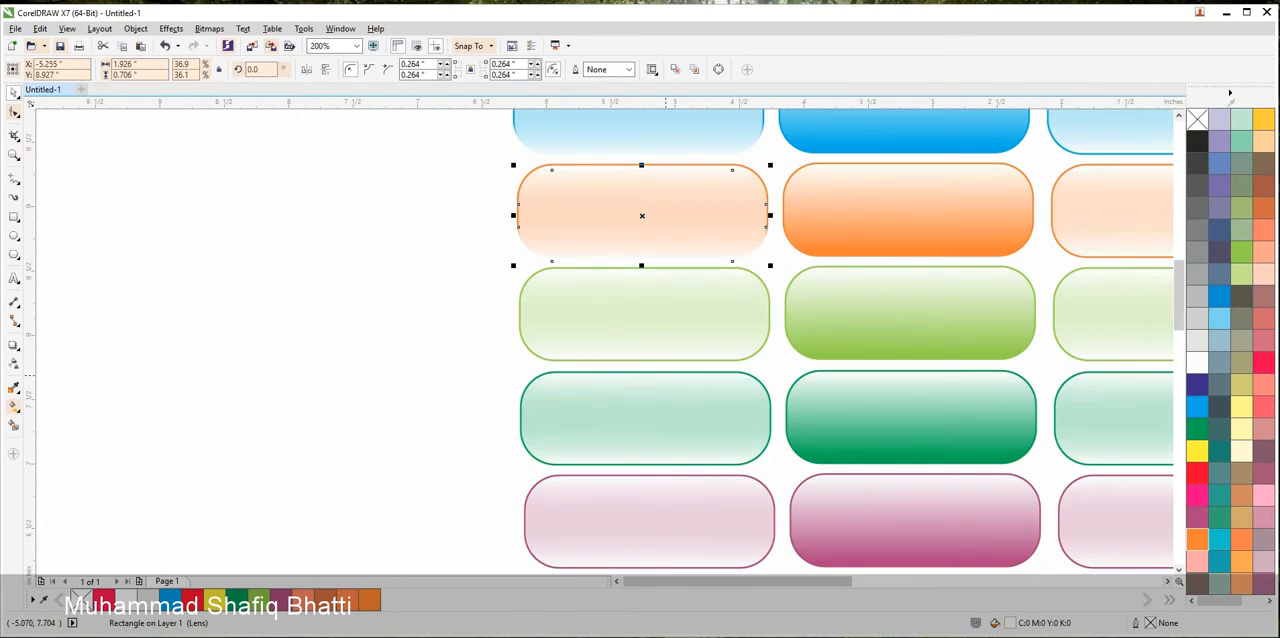
Shift the lower white fade overlay of the light green, dark green and purple third-column buttons slightly down over their bottom outlines
left_click_drag(641, 347, 644, 354)
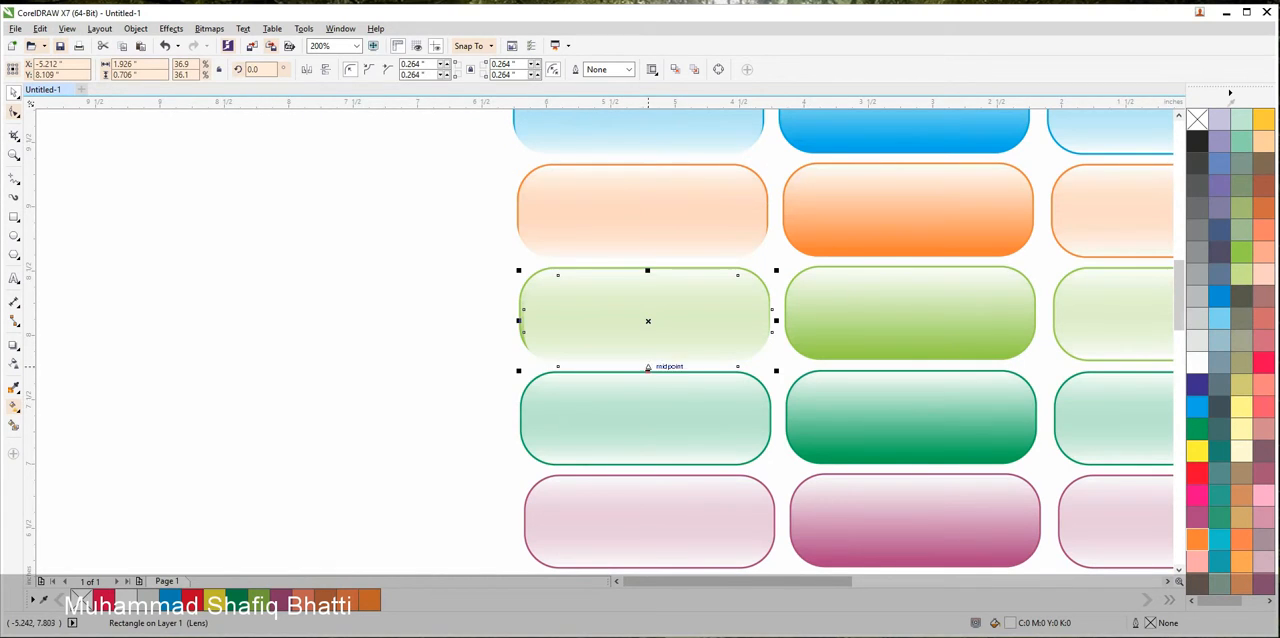
left_click_drag(663, 453, 623, 273)
left_click_drag(622, 284, 625, 276)
left_click_drag(634, 372, 633, 378)
left_click(625, 425)
Move the upper white overlay of the purple, dark green and light green third-column buttons slightly up over their top outlines
scroll(596, 296, "up", 1)
left_click(593, 295)
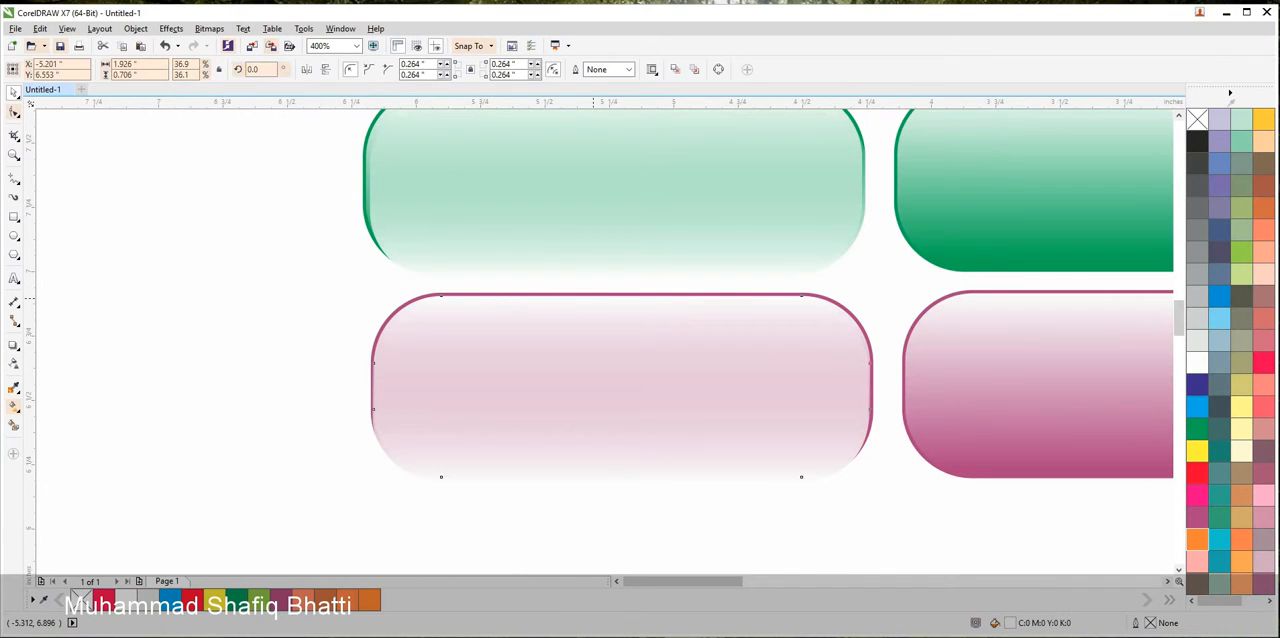
left_click_drag(593, 292, 597, 287)
scroll(594, 281, "down", 2)
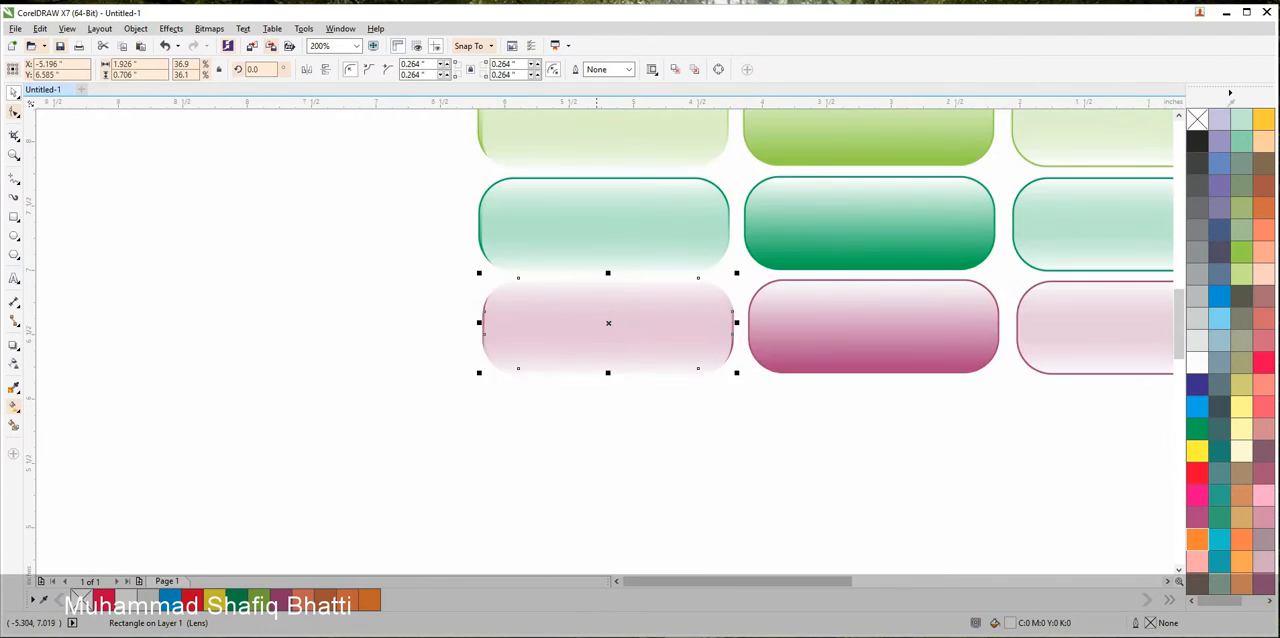
scroll(618, 290, "up", 3)
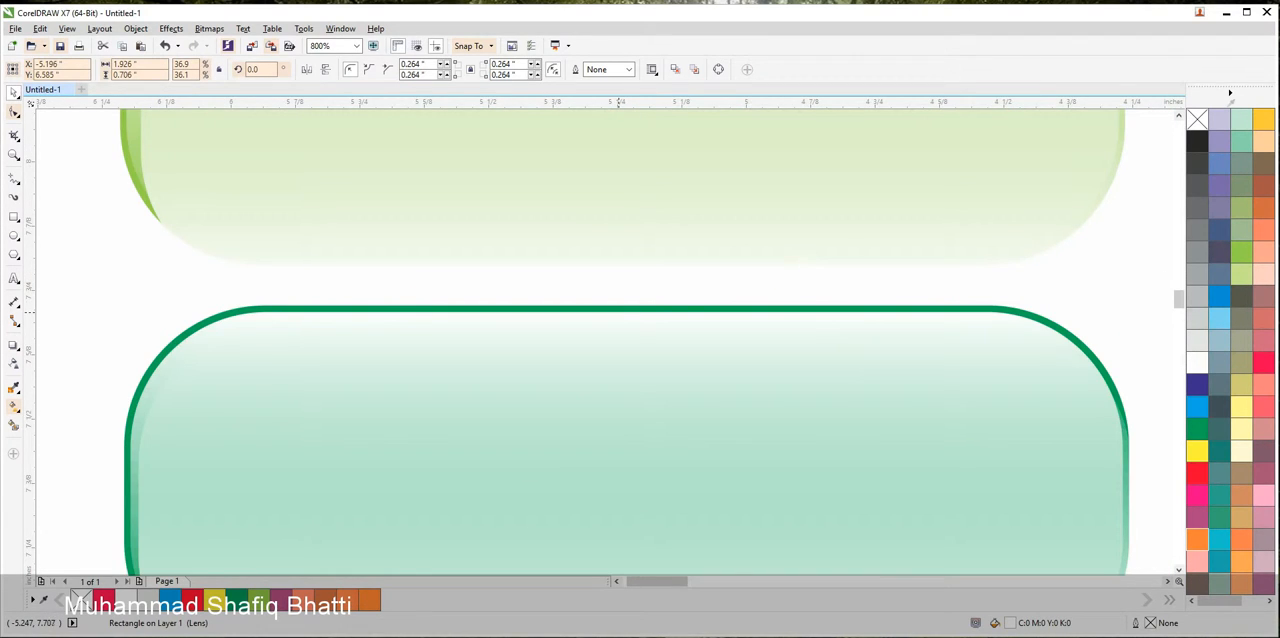
left_click_drag(618, 313, 621, 300)
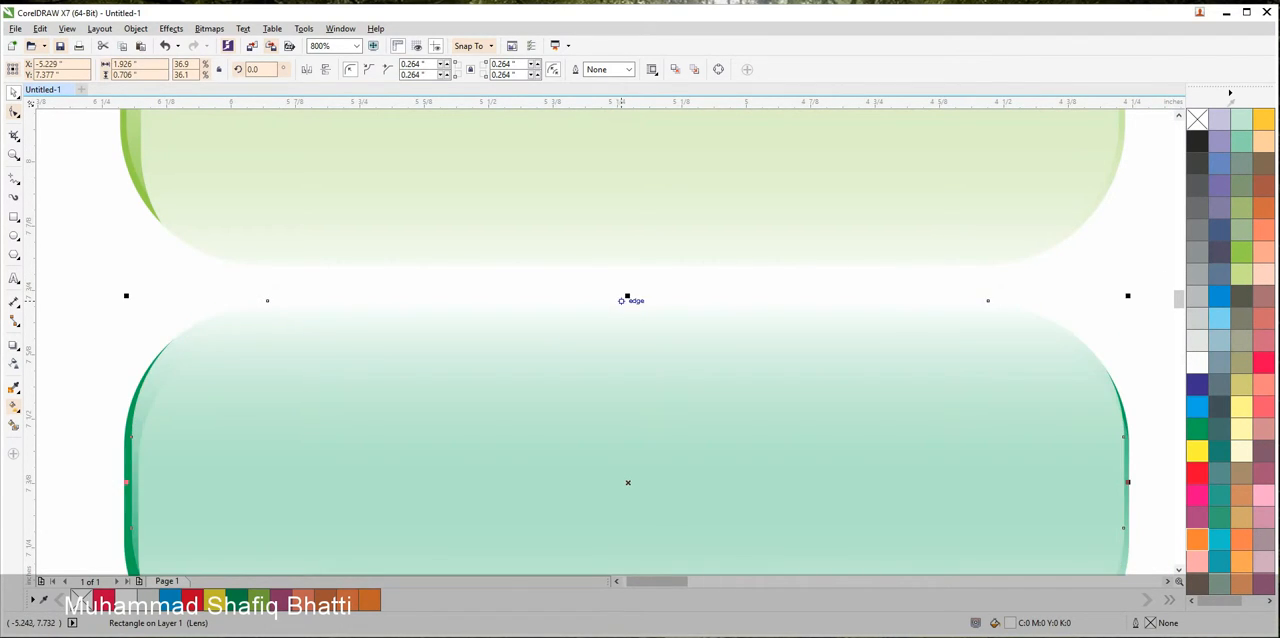
scroll(621, 300, "down", 1)
scroll(652, 320, "up", 1)
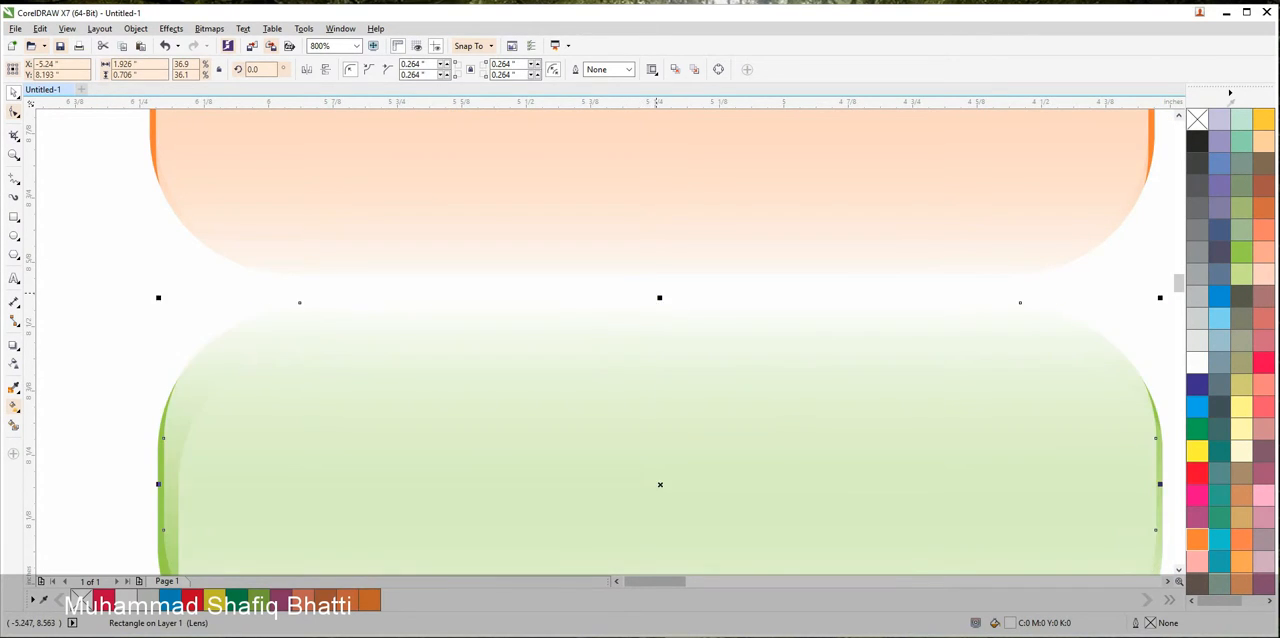
scroll(616, 560, "down", 2)
Move the upper white overlay of the orange, blue and pink third-column buttons slightly up to hide their top outlines
left_click_drag(637, 504, 614, 384)
right_click(637, 395)
scroll(632, 217, "up", 1)
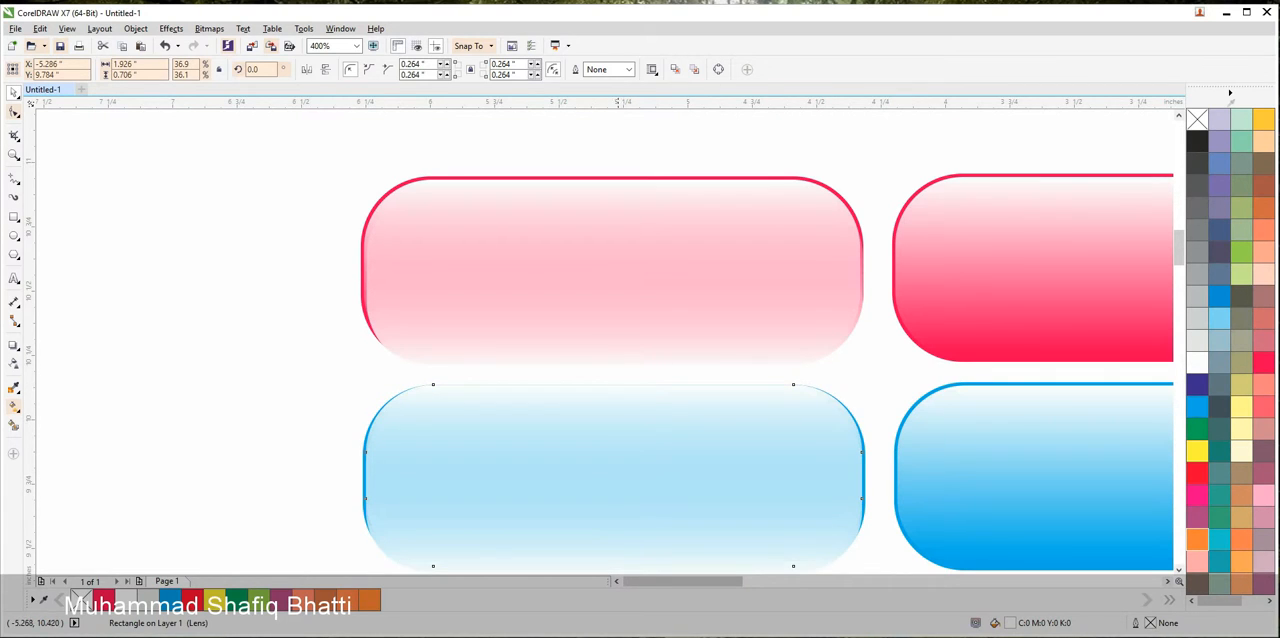
scroll(663, 158, "up", 2)
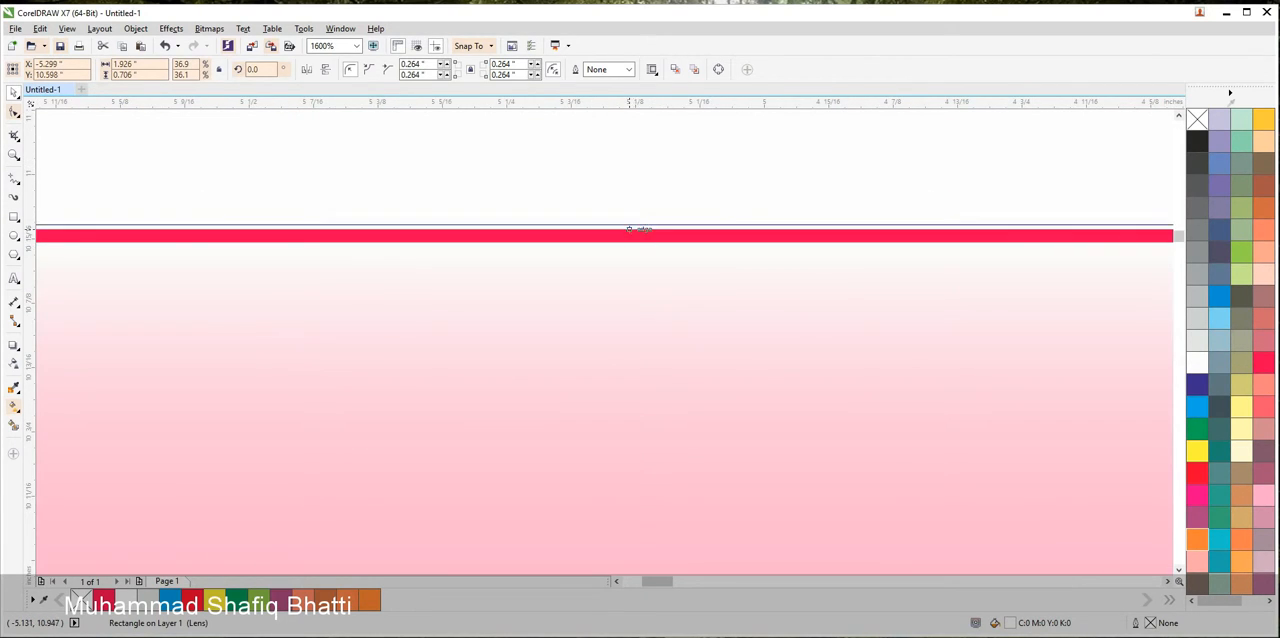
scroll(620, 236, "down", 2)
left_click_drag(612, 336, 641, 248)
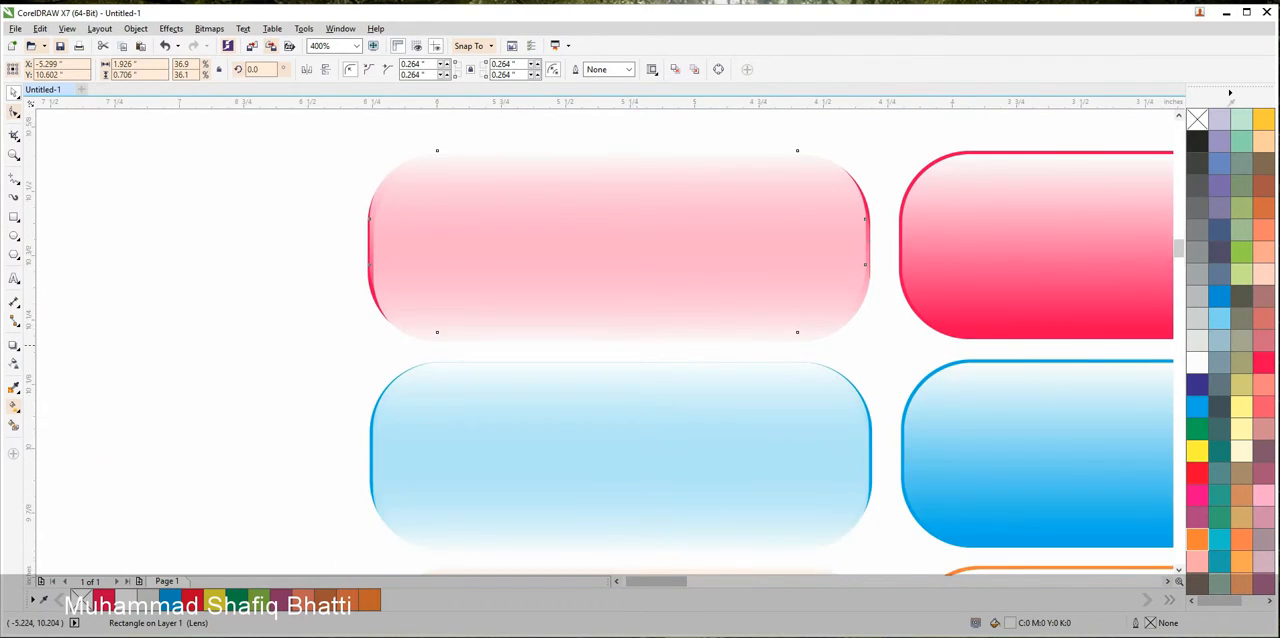
scroll(638, 350, "up", 2)
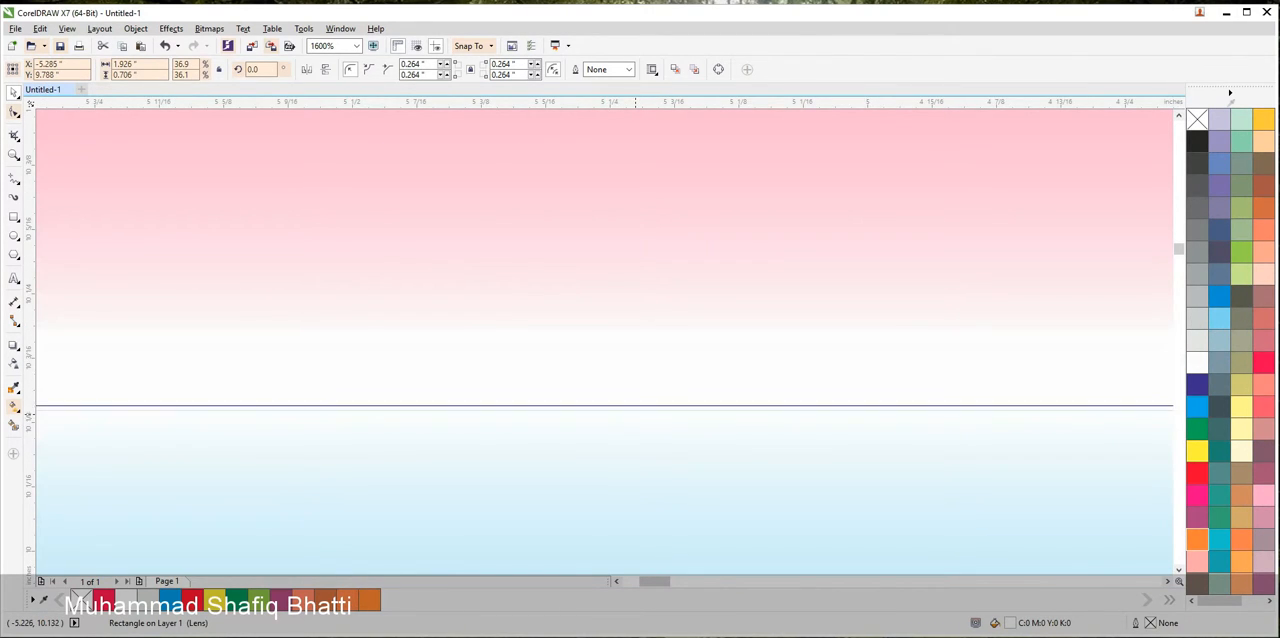
left_click(634, 410)
scroll(636, 412, "down", 3)
left_click_drag(643, 422, 660, 312)
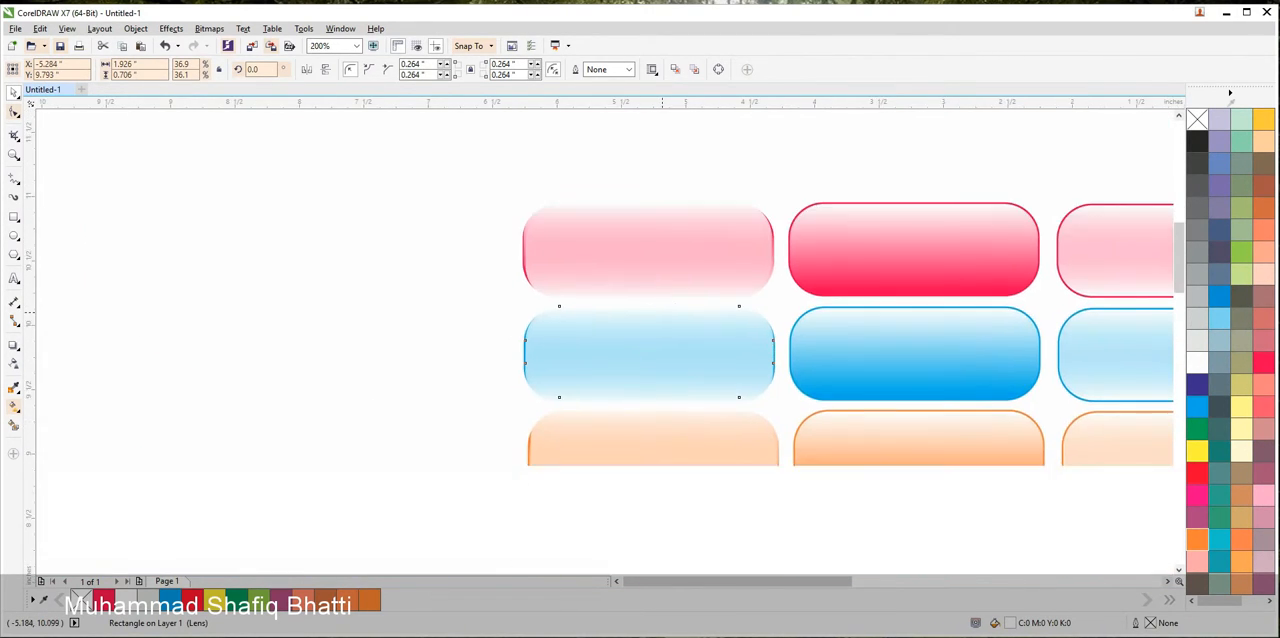
Group the three objects of the third column's pink and blue buttons separately, moving the pink group left and the blue group up
left_click_drag(444, 149, 800, 357)
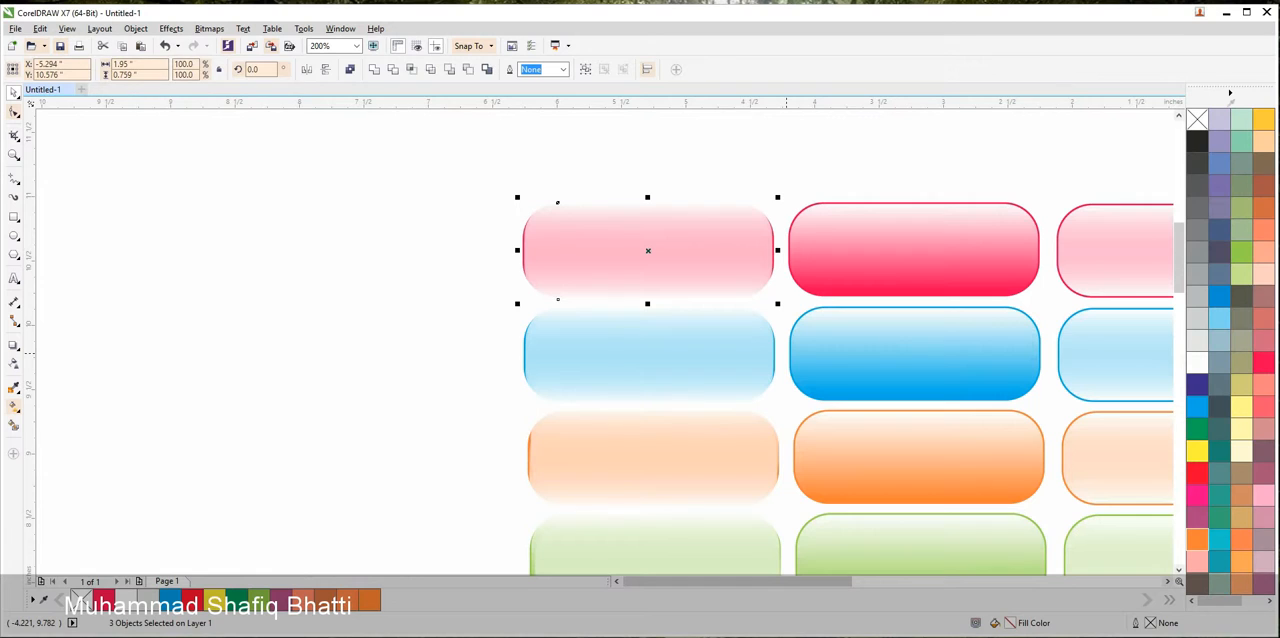
key("ctrl+g")
left_click_drag(700, 265, 431, 241)
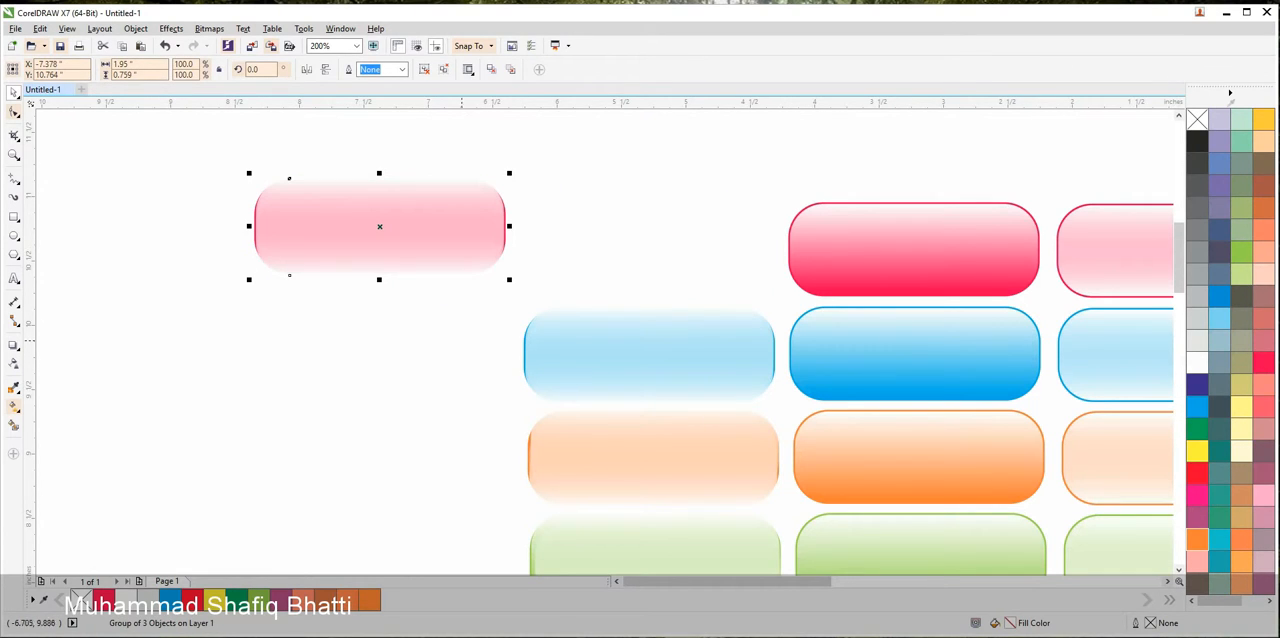
left_click(458, 341)
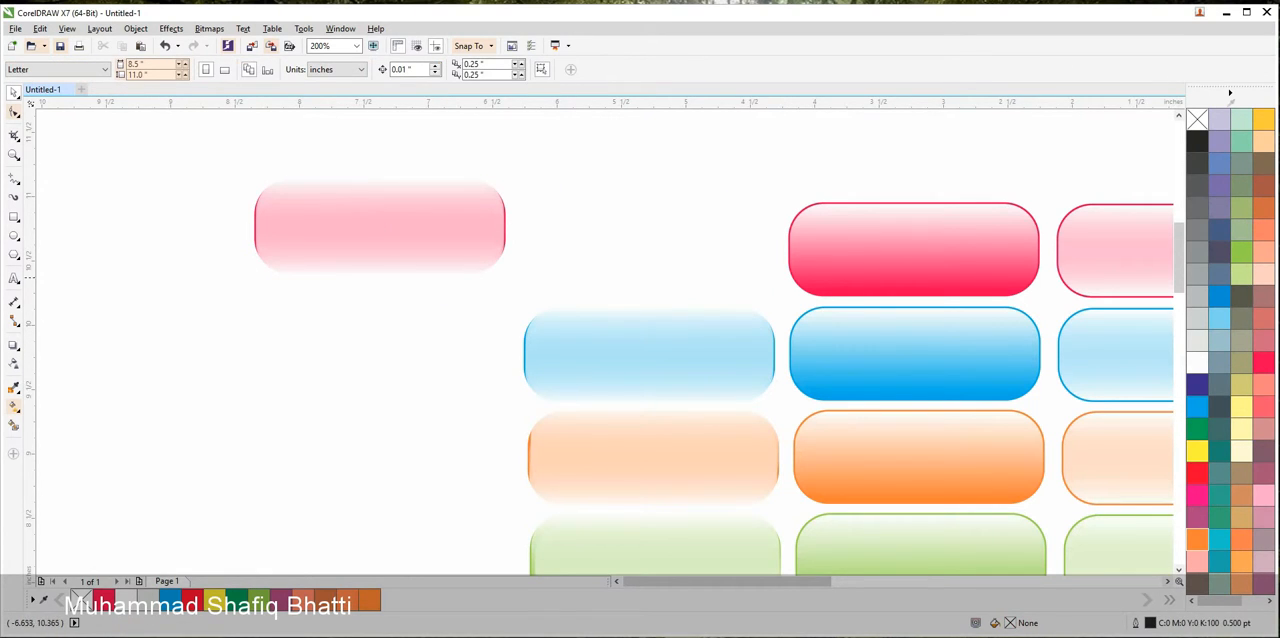
left_click_drag(472, 277, 791, 406)
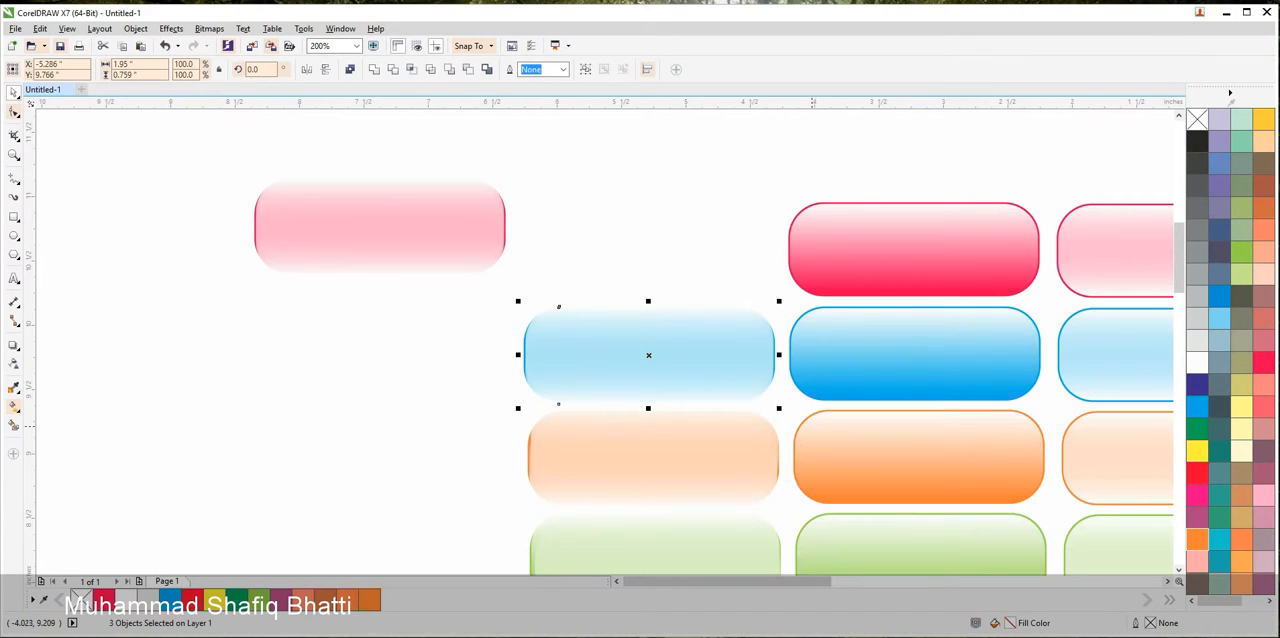
key("ctrl+g")
left_click_drag(758, 397, 750, 310)
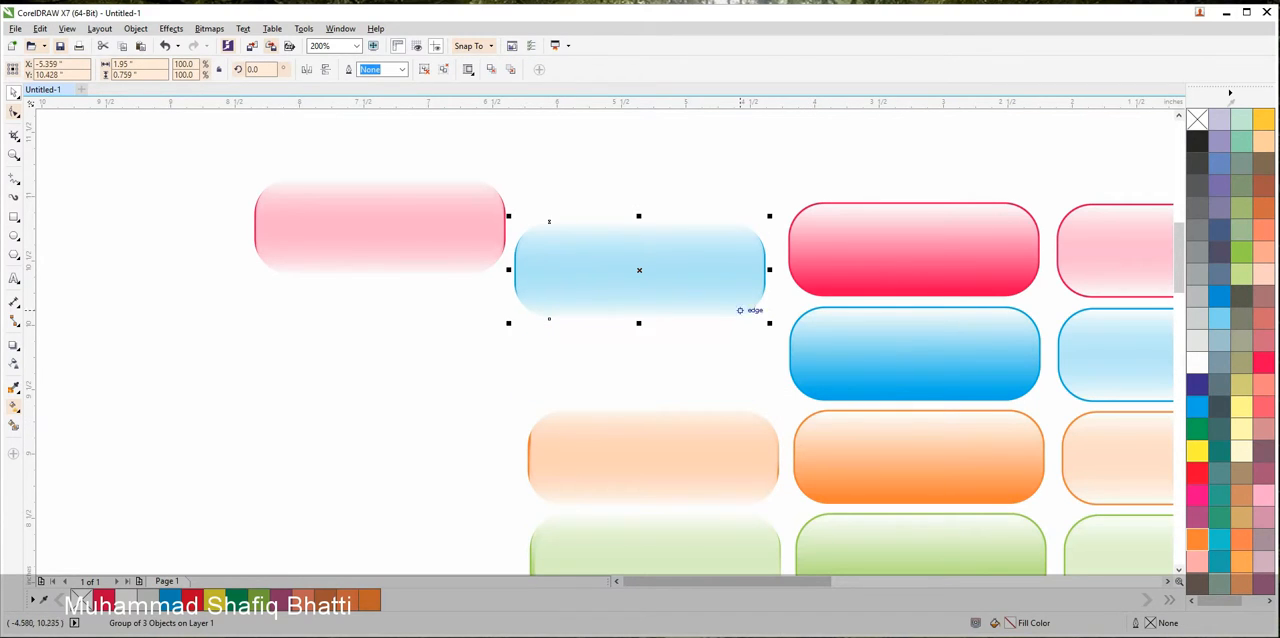
left_click(450, 363)
Group the three objects of the third column's orange and light green buttons separately and move each group up and left
left_click_drag(450, 363, 830, 523)
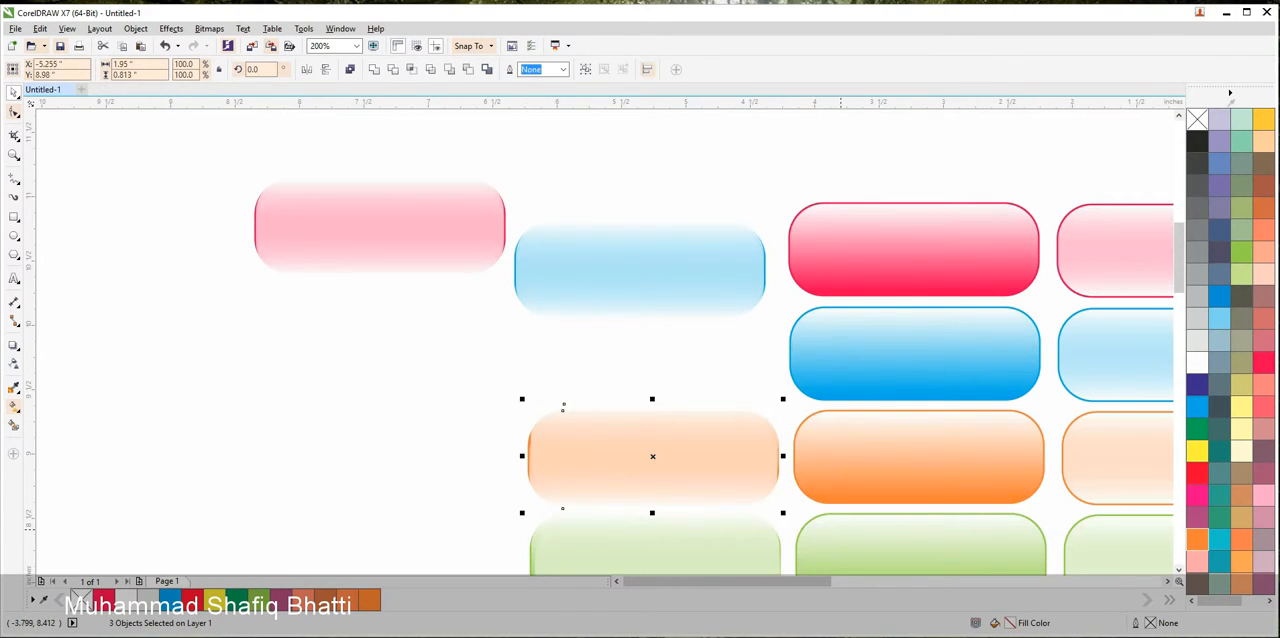
key("ctrl+g")
left_click_drag(723, 502, 707, 432)
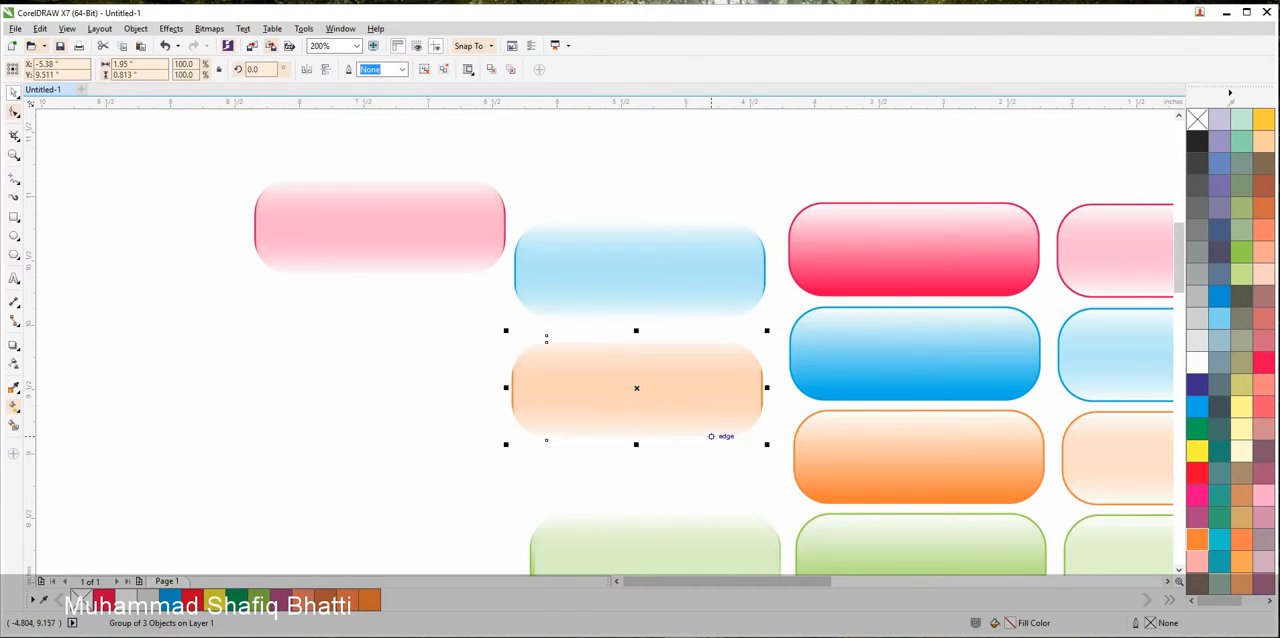
scroll(707, 432, "down", 1)
left_click_drag(683, 508, 677, 325)
scroll(677, 325, "up", 1)
left_click_drag(474, 220, 900, 392)
key("c")
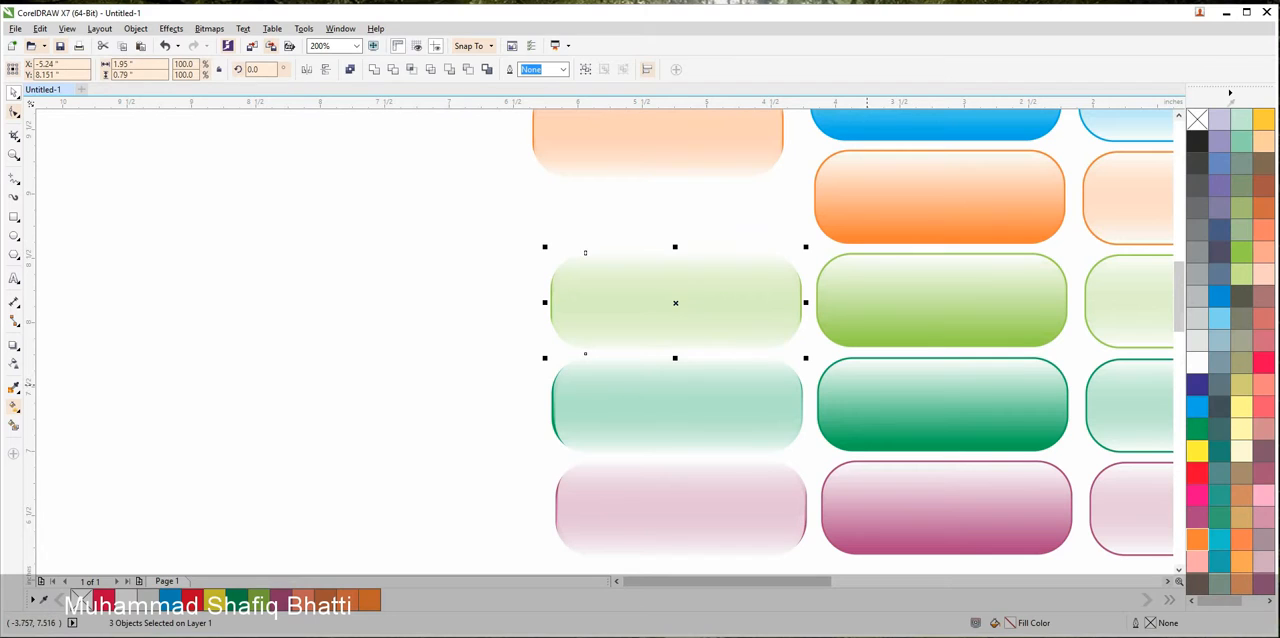
key("ctrl+g")
left_click_drag(766, 342, 637, 313)
Group the pale dark green and purple buttons separately, moving the green group far left and the purple group slightly up
left_click_drag(488, 334, 810, 458)
key("c")
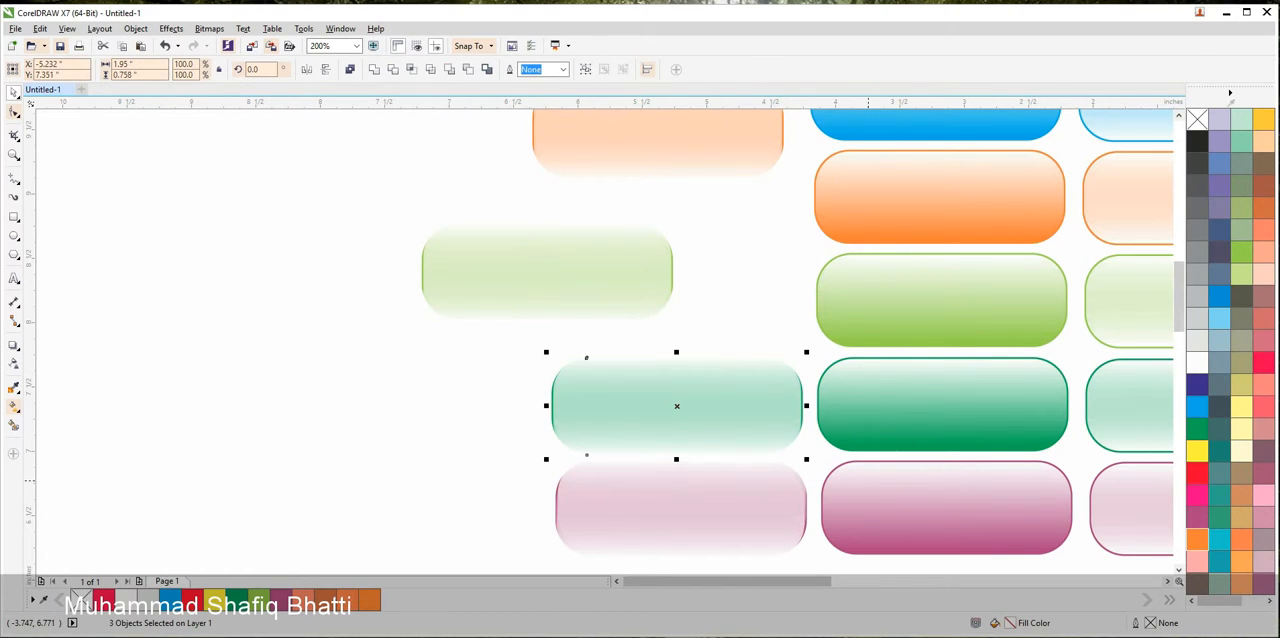
key("ctrl+g")
left_click_drag(676, 405, 343, 366)
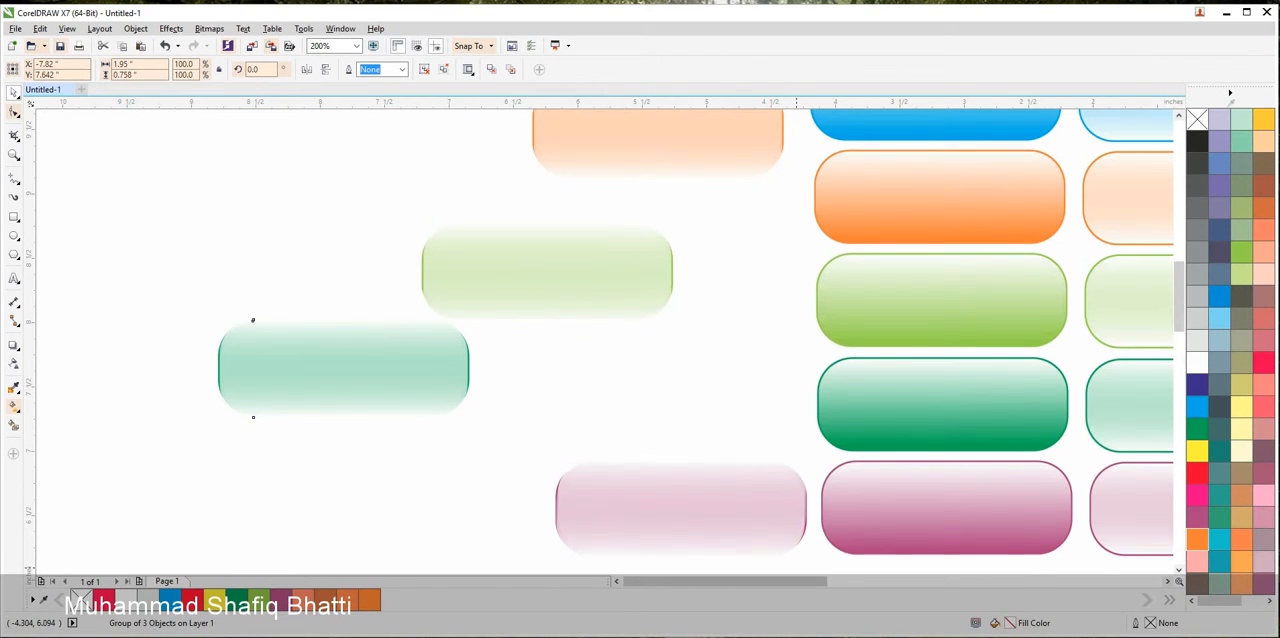
left_click_drag(797, 568, 832, 578)
key("ctrl+g")
left_click_drag(760, 490, 741, 456)
Stack the scattered pale button groups one below another under the pink group, well away from the solid-coloured column
scroll(741, 456, "down", 2)
scroll(708, 405, "up", 2)
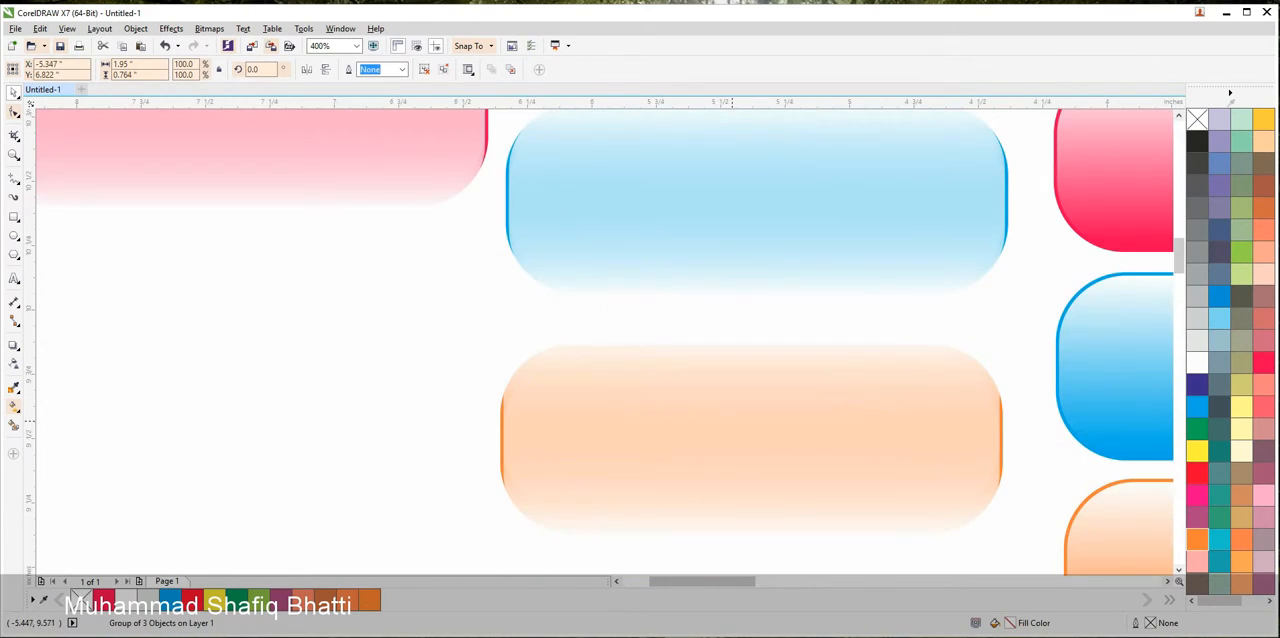
scroll(728, 420, "down", 1)
left_click_drag(760, 310, 502, 378)
left_click_drag(775, 425, 525, 470)
scroll(700, 320, "down", 1)
left_click_drag(731, 312, 662, 366)
left_click_drag(772, 406, 654, 431)
Align the six stacked pale button groups along their left edges
key("Escape")
scroll(796, 470, "down", 1)
left_click_drag(623, 220, 810, 518)
key("l")
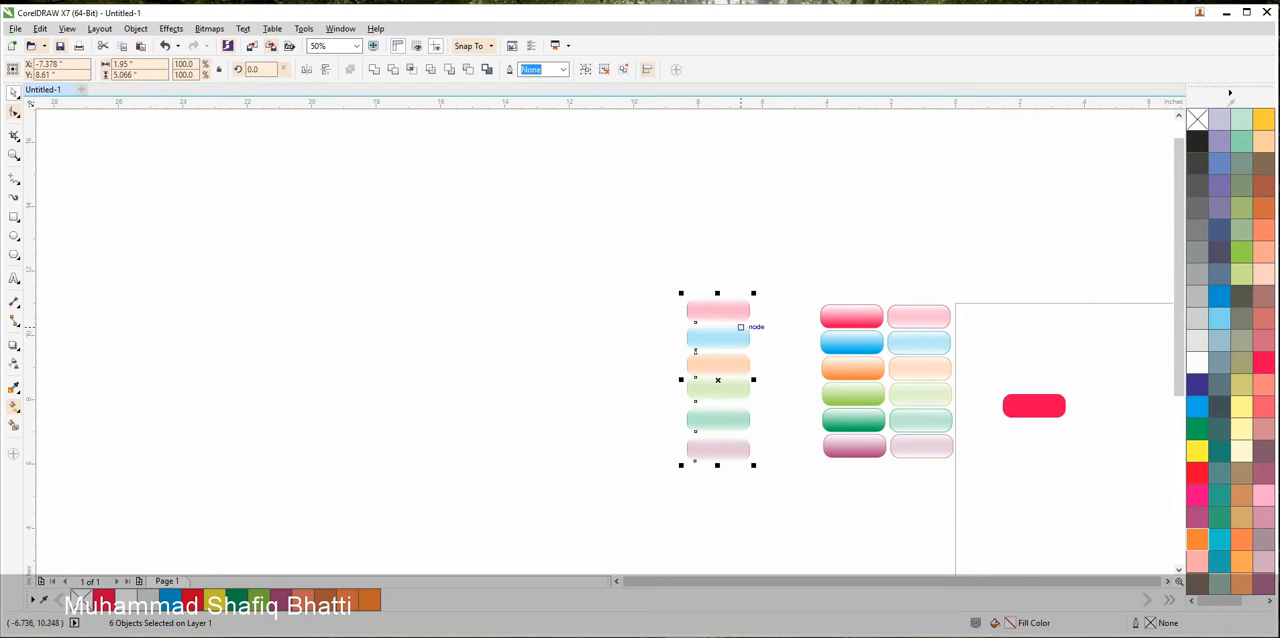
scroll(716, 388, "up", 1)
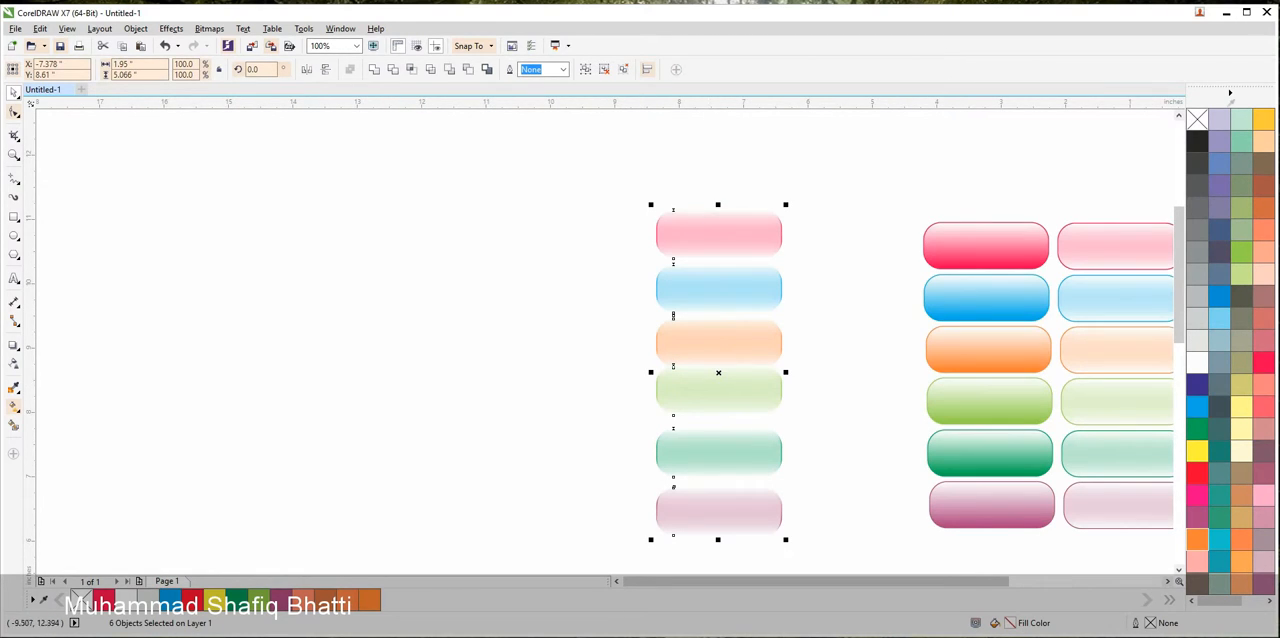
key("Escape")
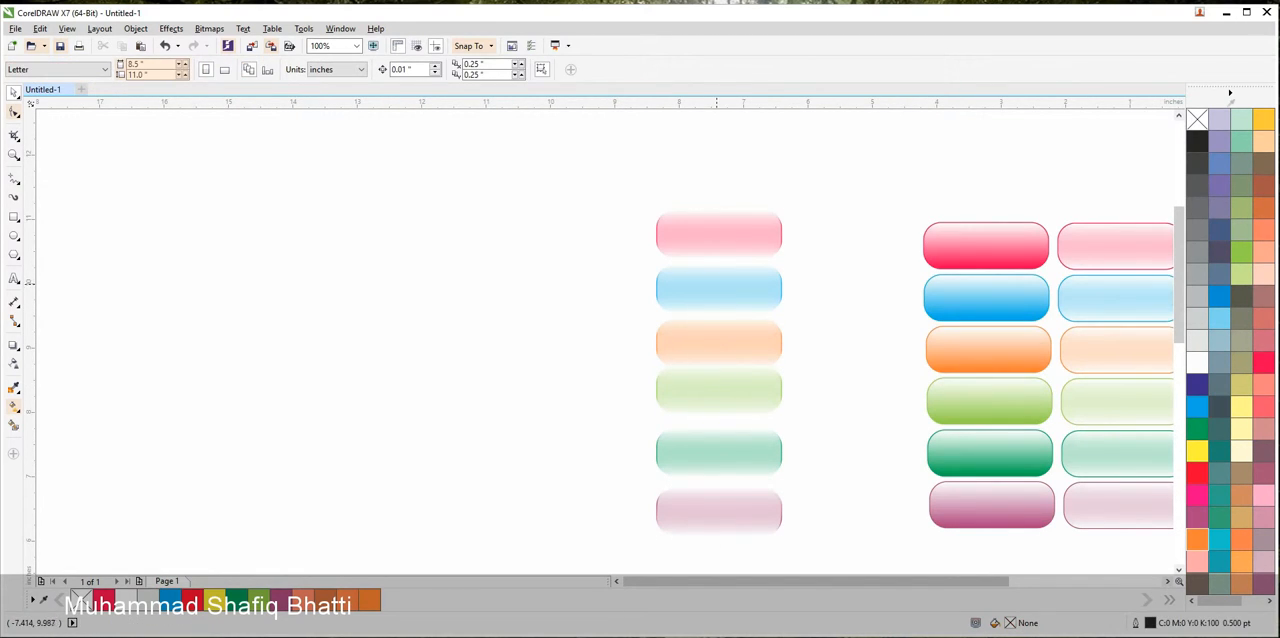
Group the two objects of each of the pink, blue and orange buttons in the solid-coloured column, one button at a time
scroll(717, 283, "up", 1)
scroll(709, 275, "down", 2)
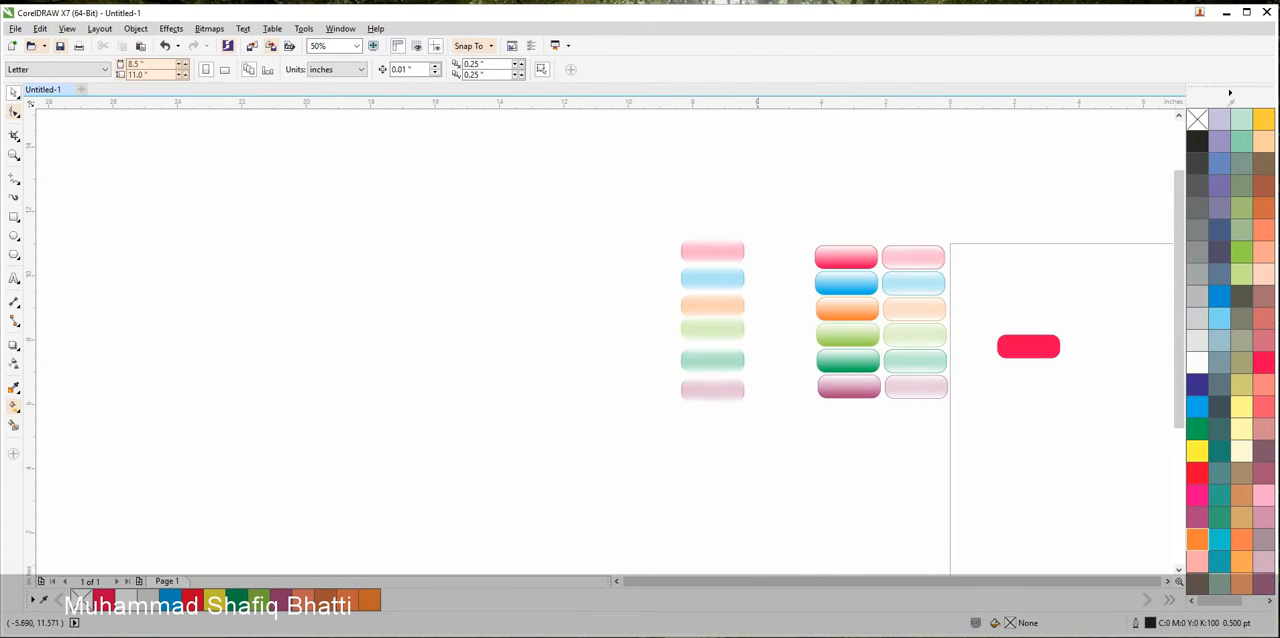
left_click_drag(742, 210, 901, 288)
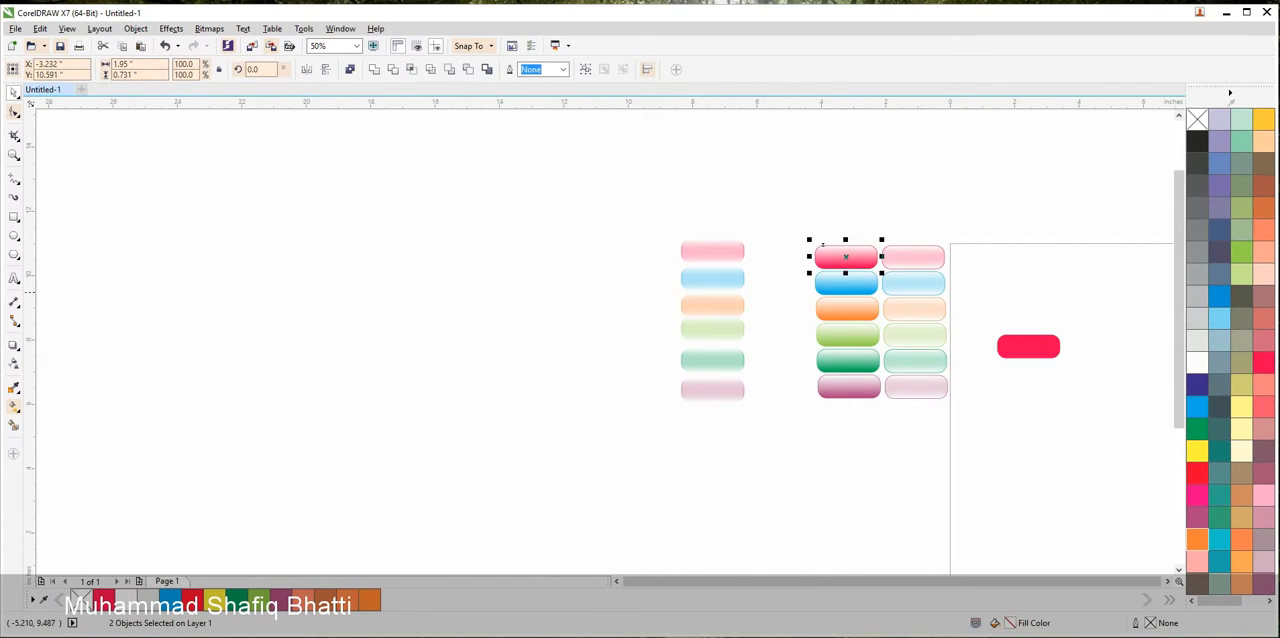
left_click(803, 258)
scroll(803, 258, "up", 1)
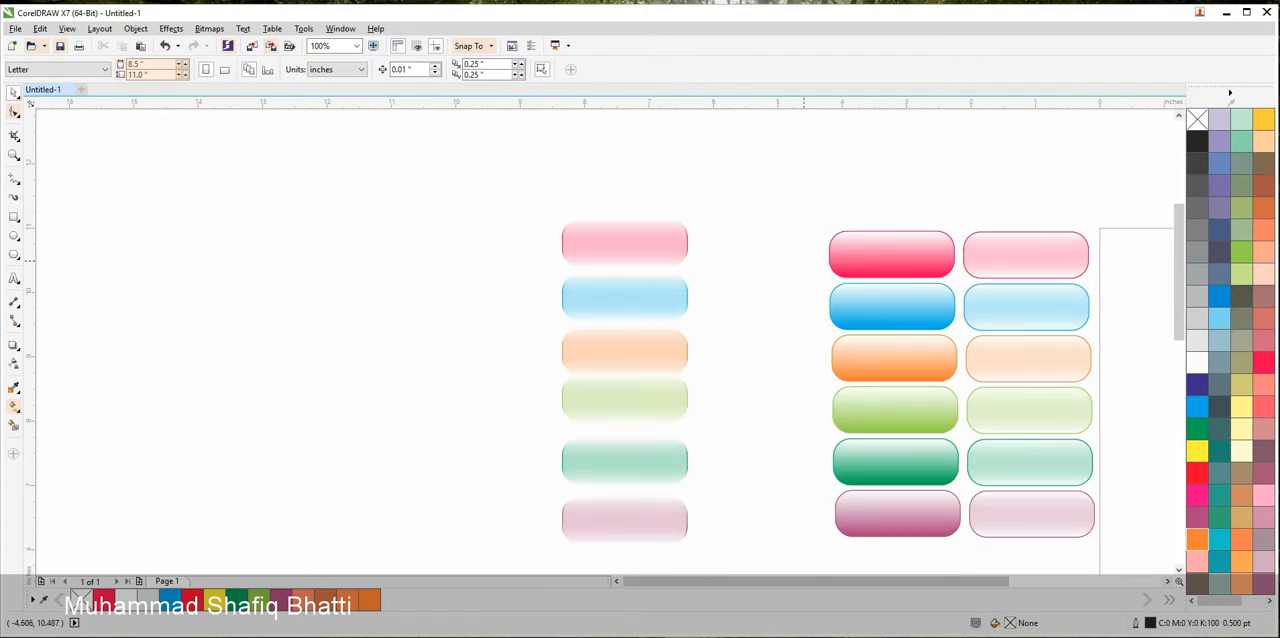
left_click_drag(802, 263, 972, 346)
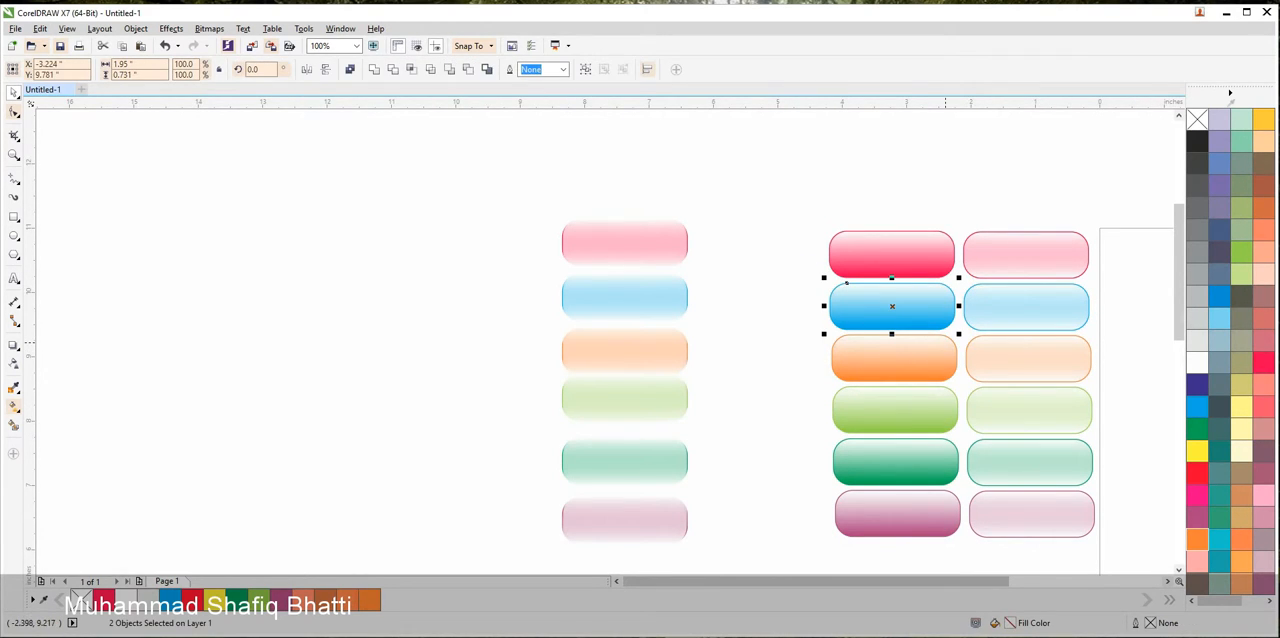
left_click_drag(795, 310, 972, 405)
left_click(793, 348)
Group the two objects of each of the light green, dark green and purple buttons in the solid-coloured column
left_click_drag(793, 348, 981, 455)
left_click_drag(797, 406, 974, 505)
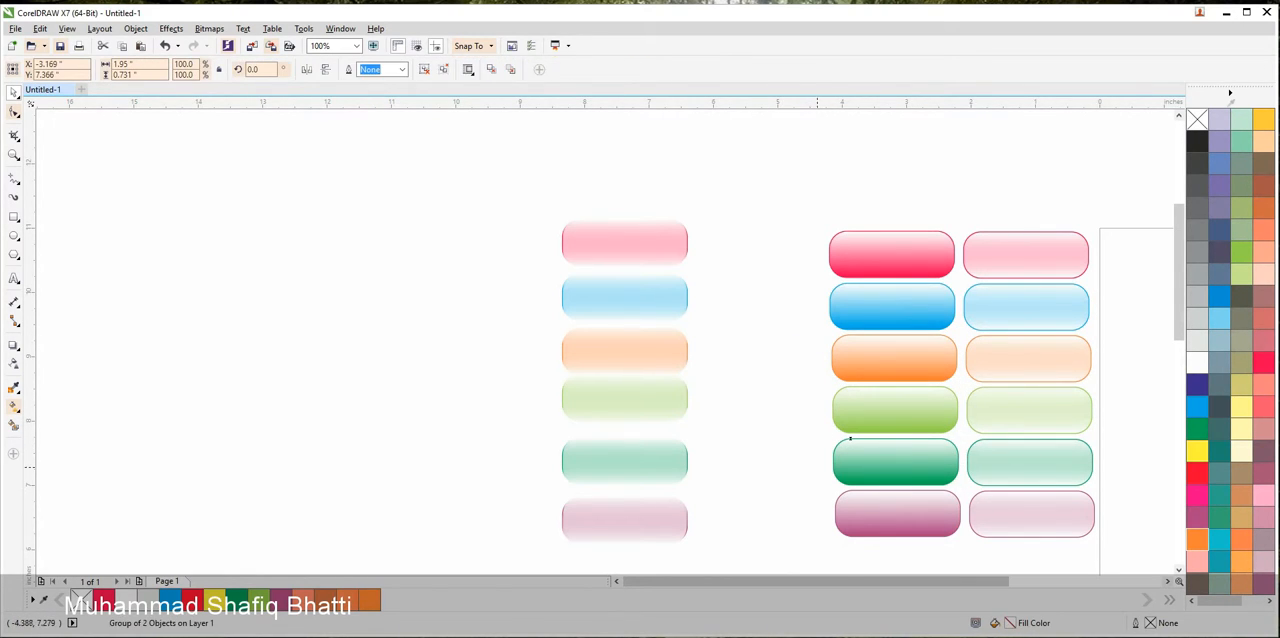
left_click_drag(796, 464, 972, 550)
key("ctrl+g")
left_click(792, 354)
Group the three objects of the pale pink outlined button and move the group slightly upward
left_click_drag(877, 257, 787, 239)
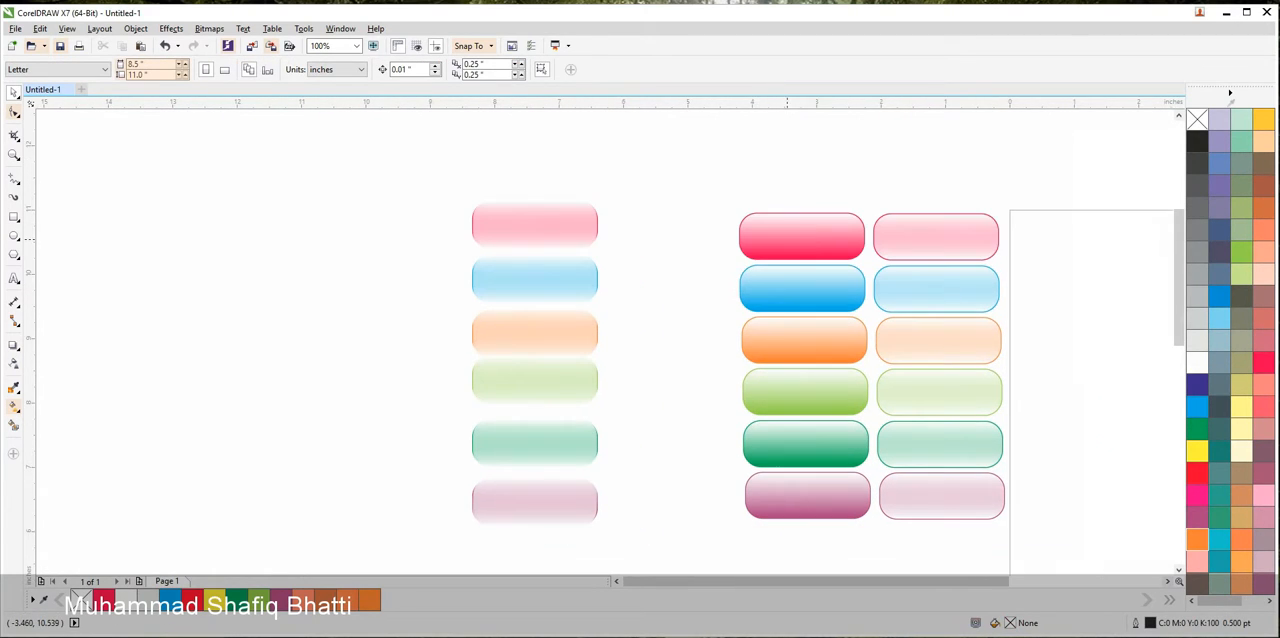
left_click_drag(910, 225, 1024, 284)
key("ctrl+z")
right_click(983, 242)
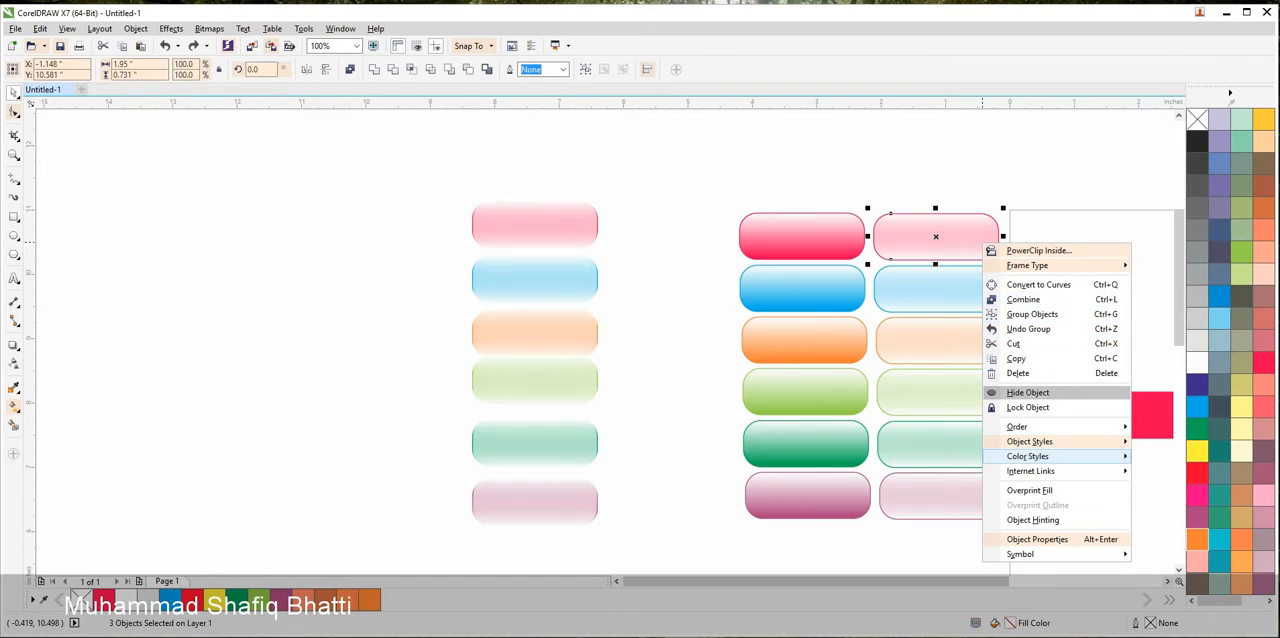
mouse_move(1029, 441)
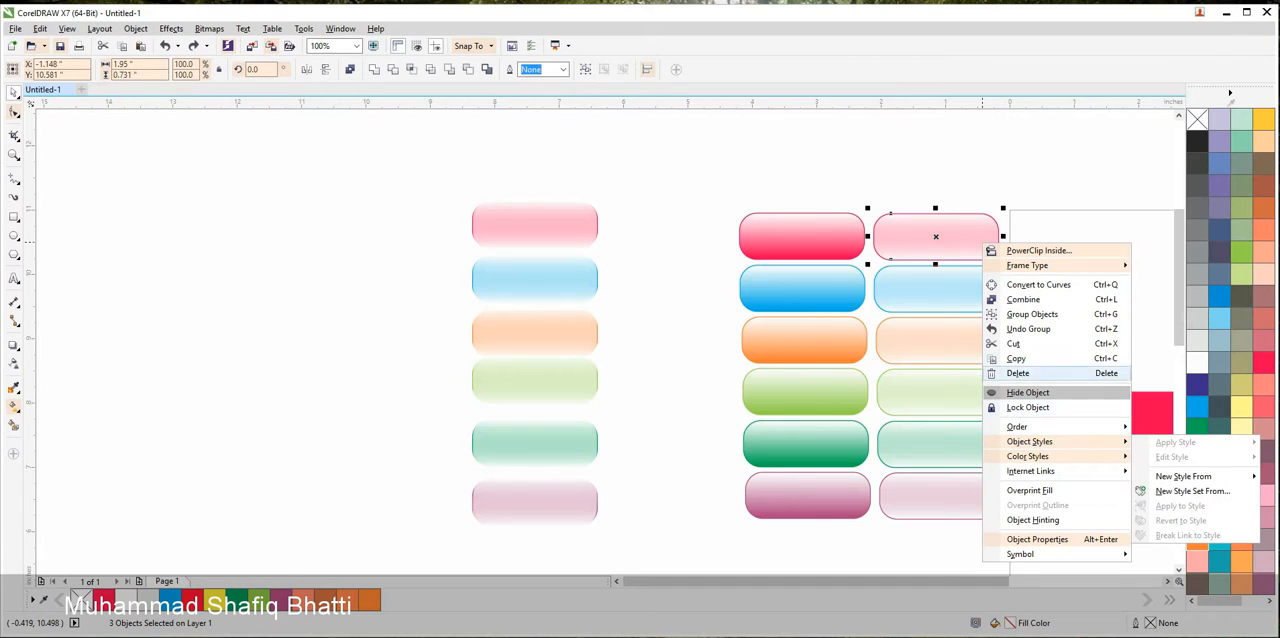
left_click(1030, 314)
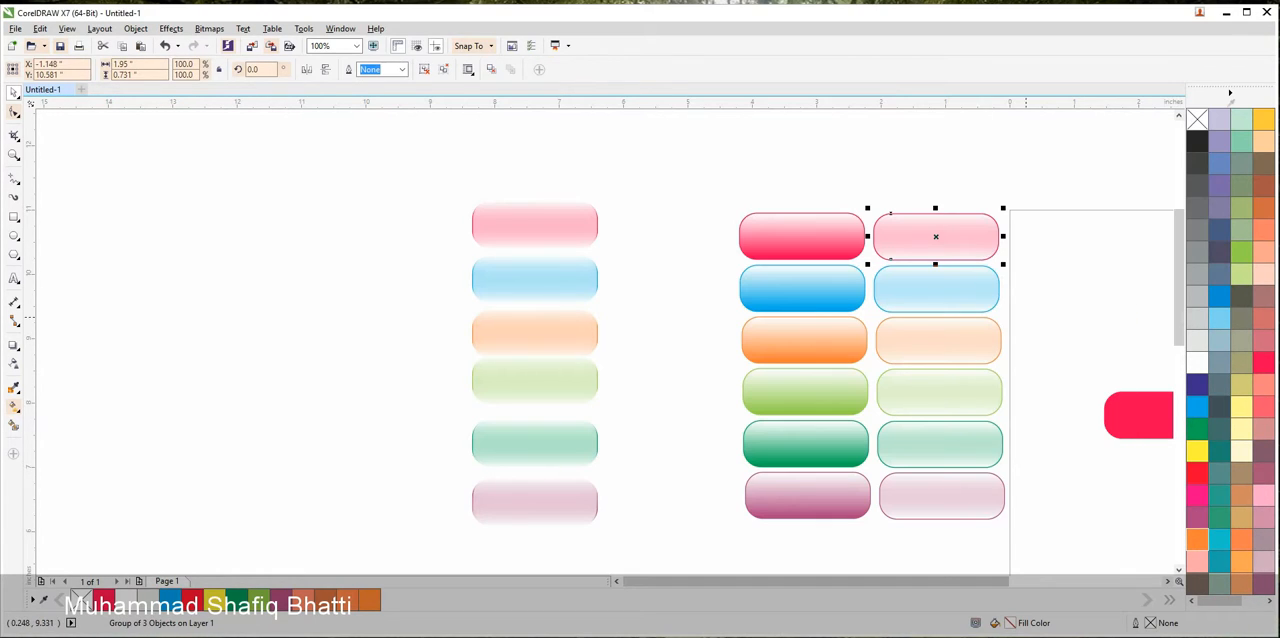
left_click_drag(935, 236, 935, 217)
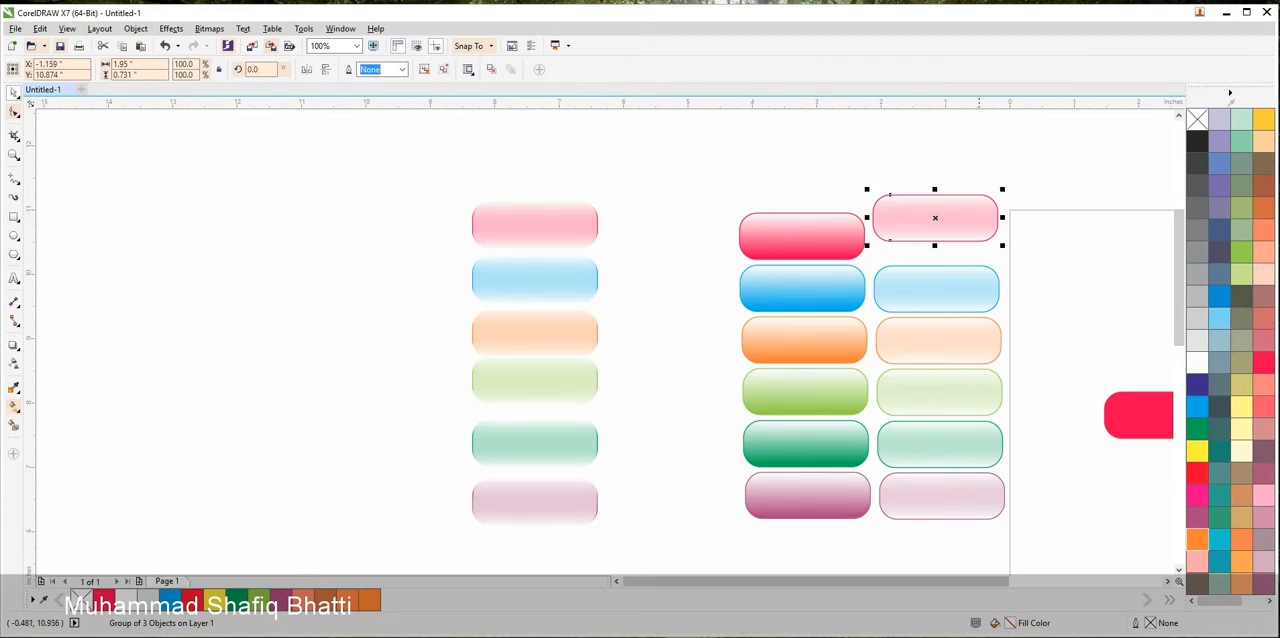
Centre the three objects of the pale blue outlined button on each other, group them and move the group up towards the pink one
left_click(935, 288)
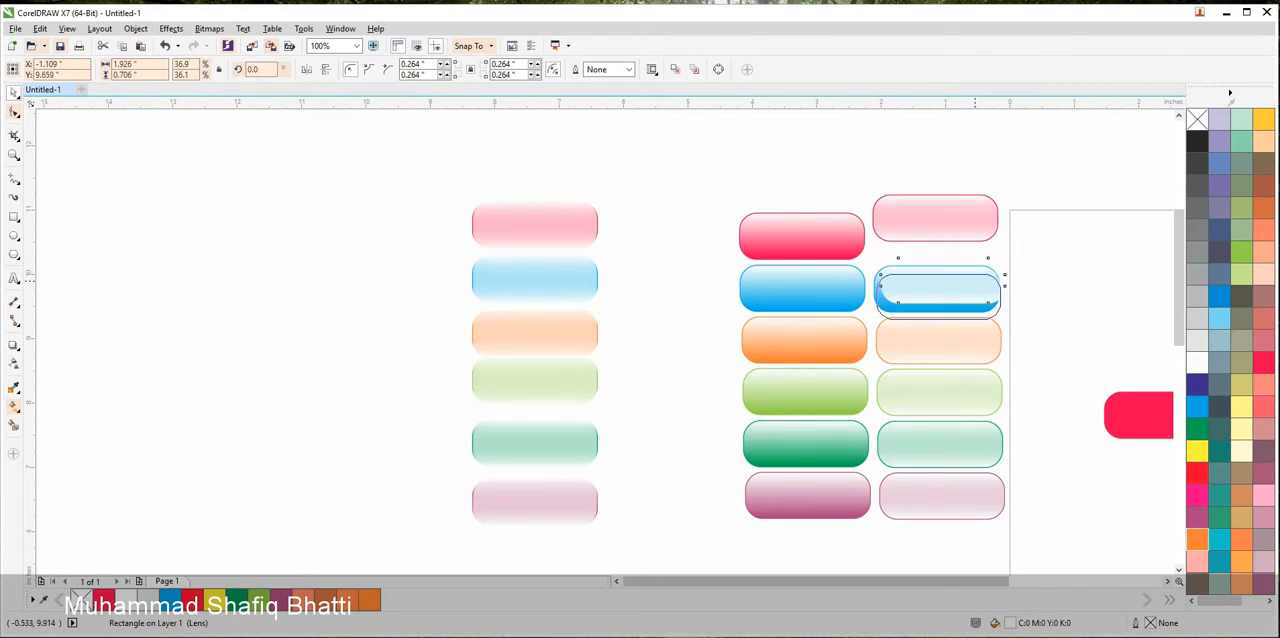
left_click(1012, 247)
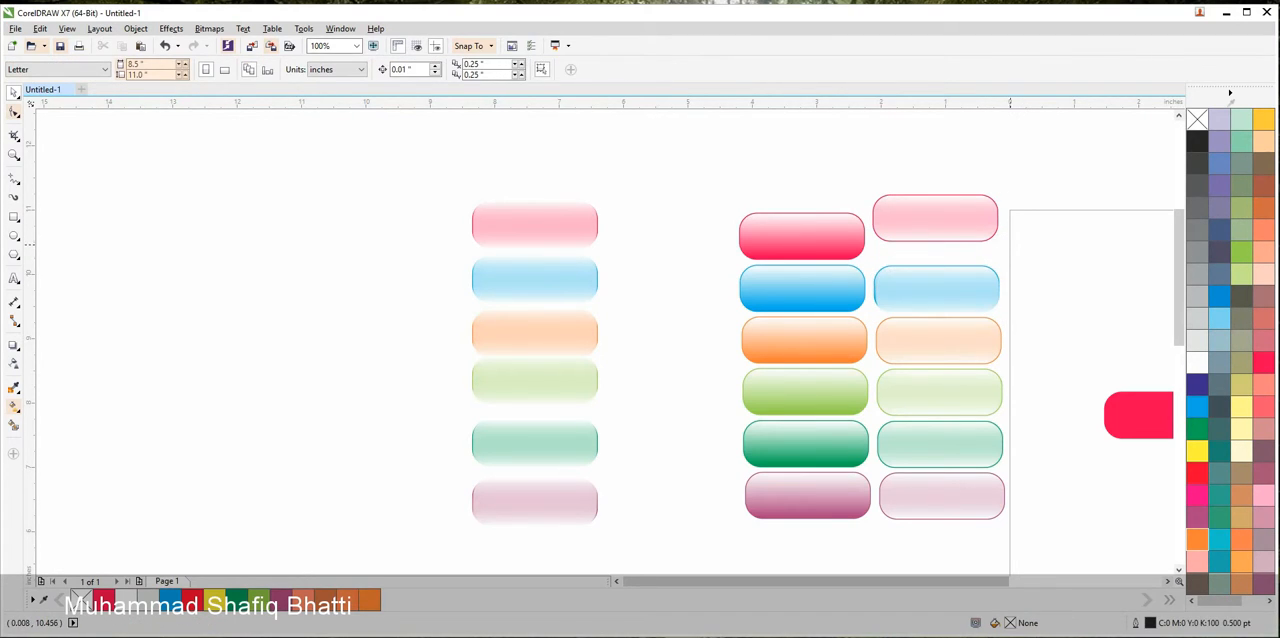
left_click_drag(1010, 245, 960, 323)
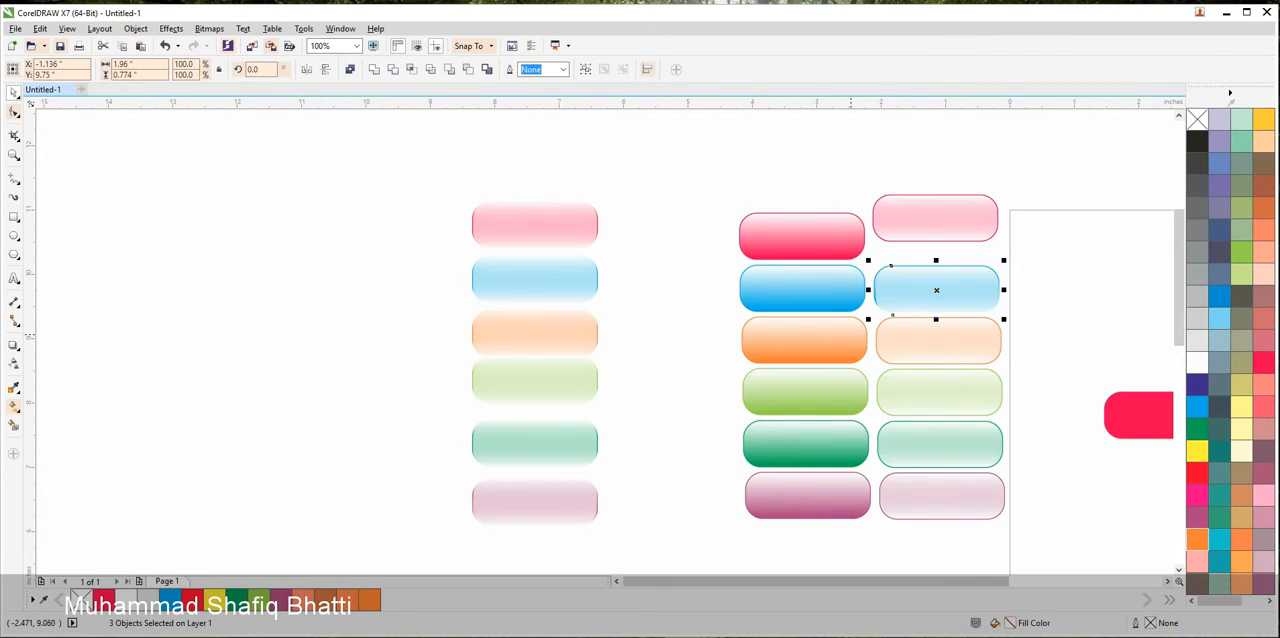
key("c")
key("e")
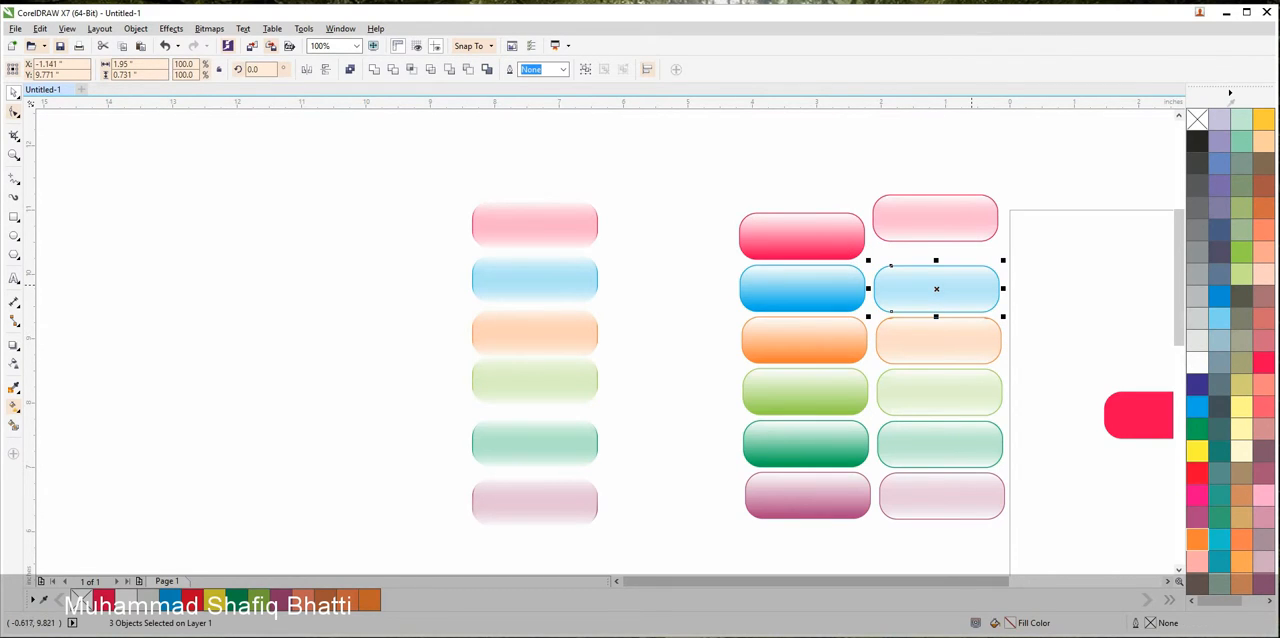
right_click(972, 288)
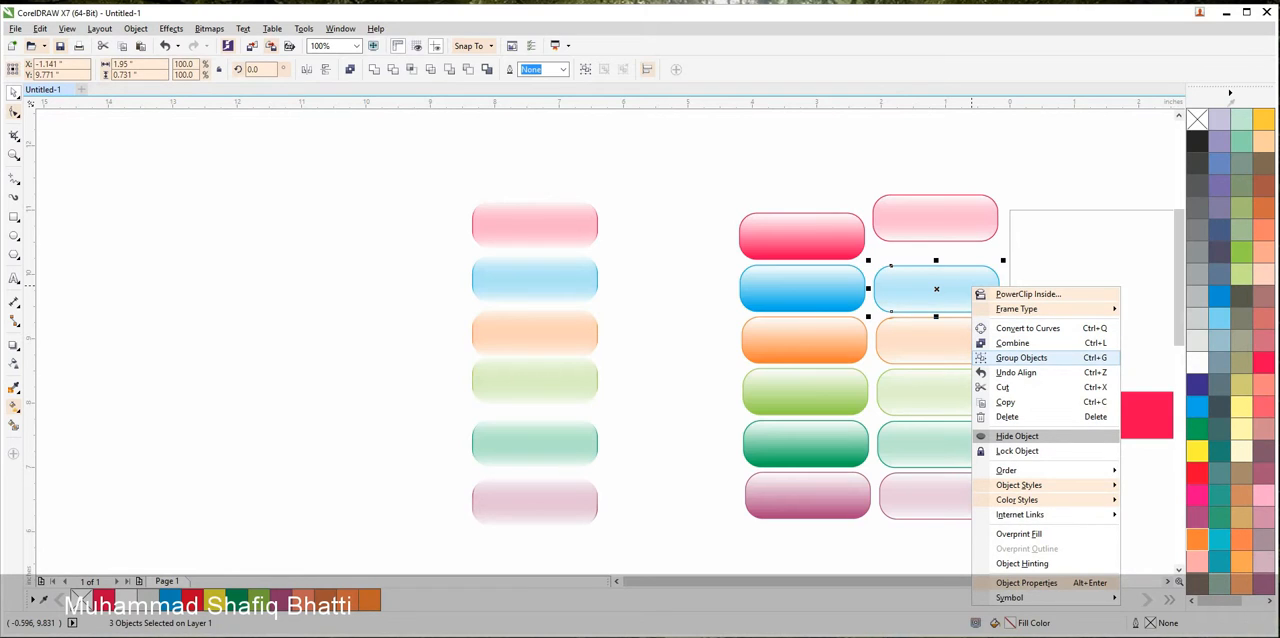
left_click(1021, 357)
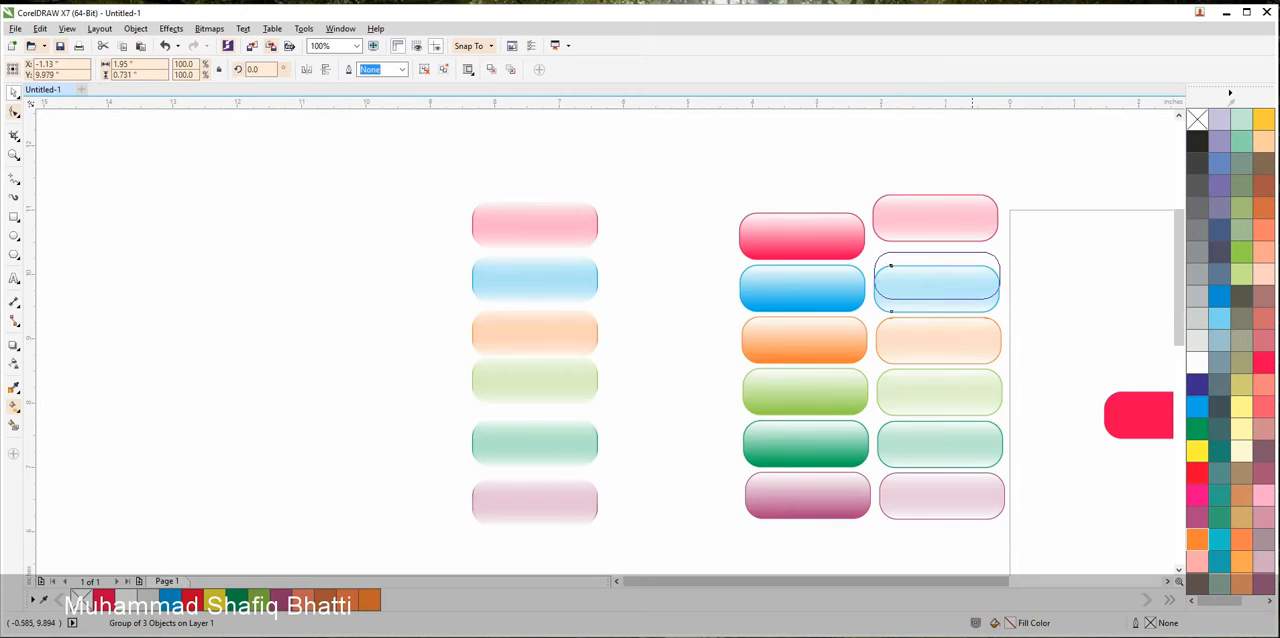
left_click(1024, 296)
Group the three objects of the pale orange outlined button and of the pale light green one, shifting each group slightly upward
left_click_drag(1024, 296, 868, 386)
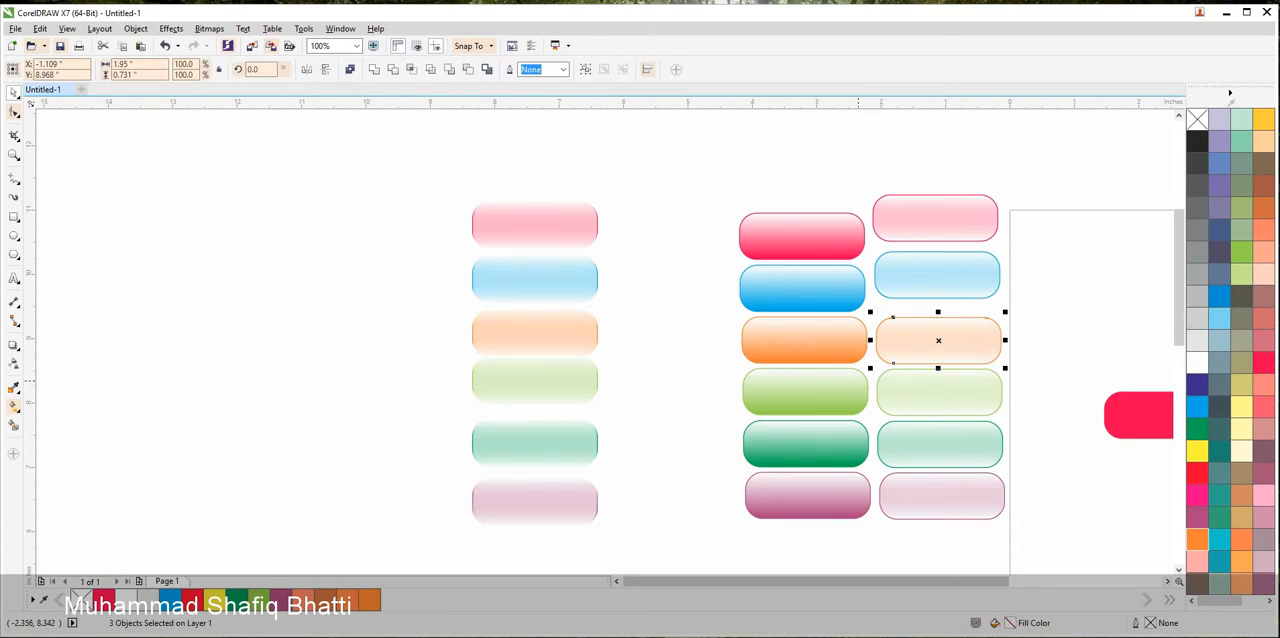
key("ctrl+g")
left_click_drag(953, 347, 952, 332)
left_click_drag(1028, 346, 870, 428)
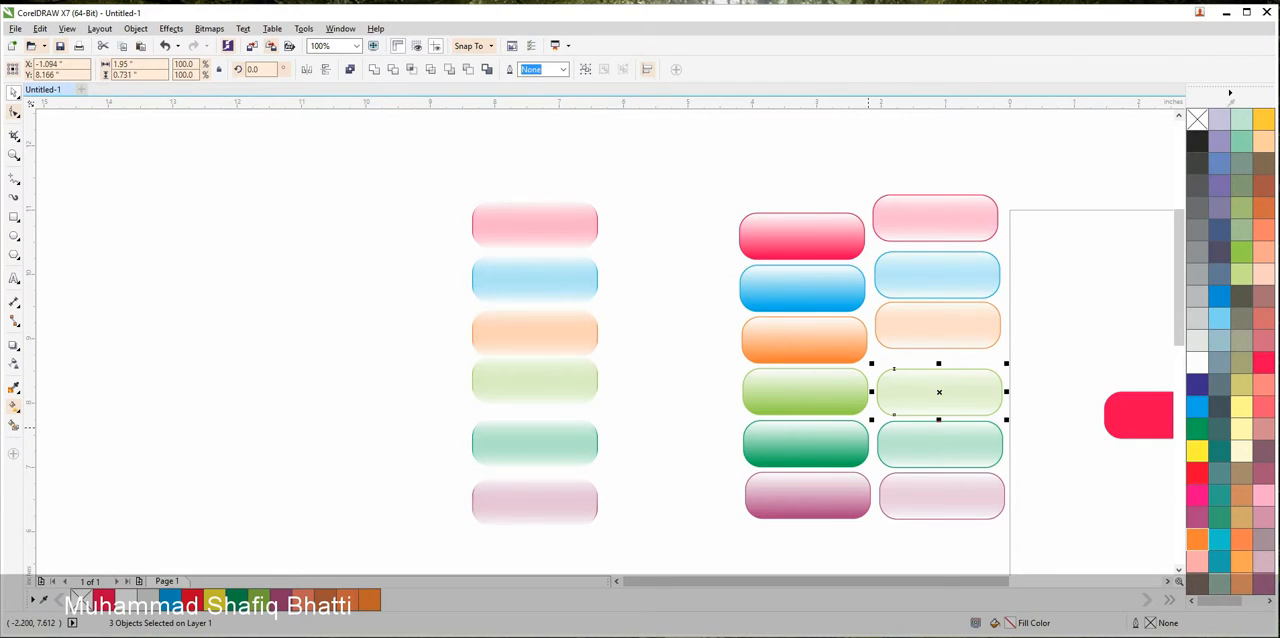
key("ctrl+g")
left_click_drag(939, 391, 940, 370)
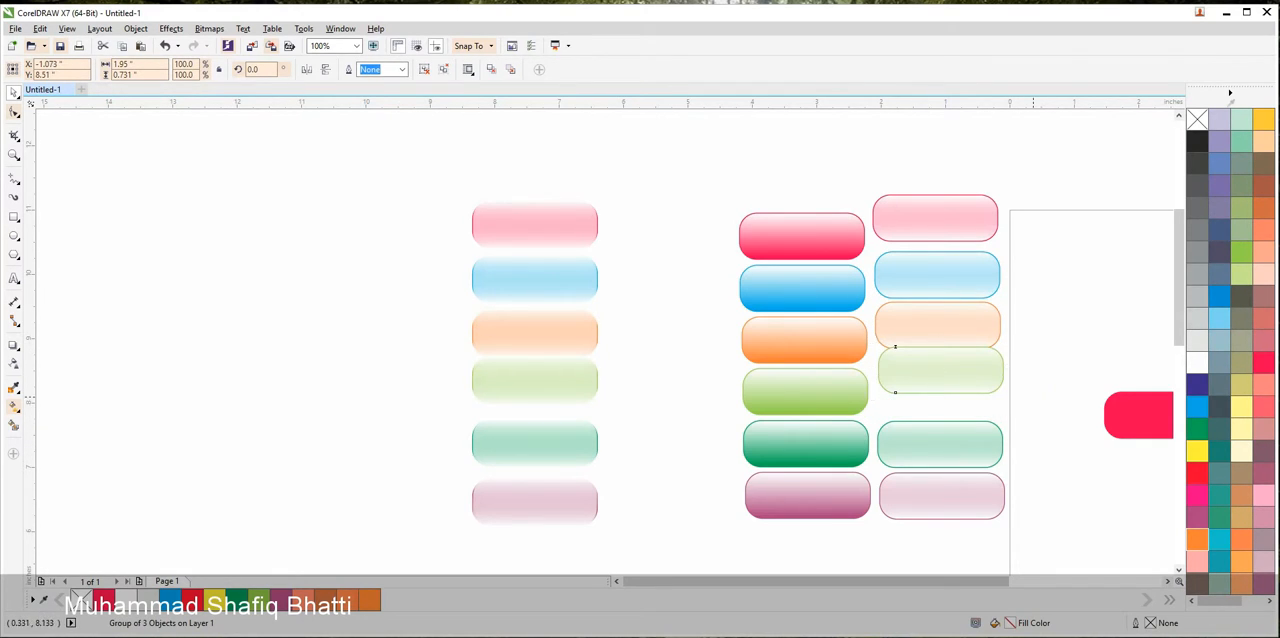
Group the three objects of the pale dark green outlined button and of the pale purple one
left_click_drag(1033, 400, 848, 478)
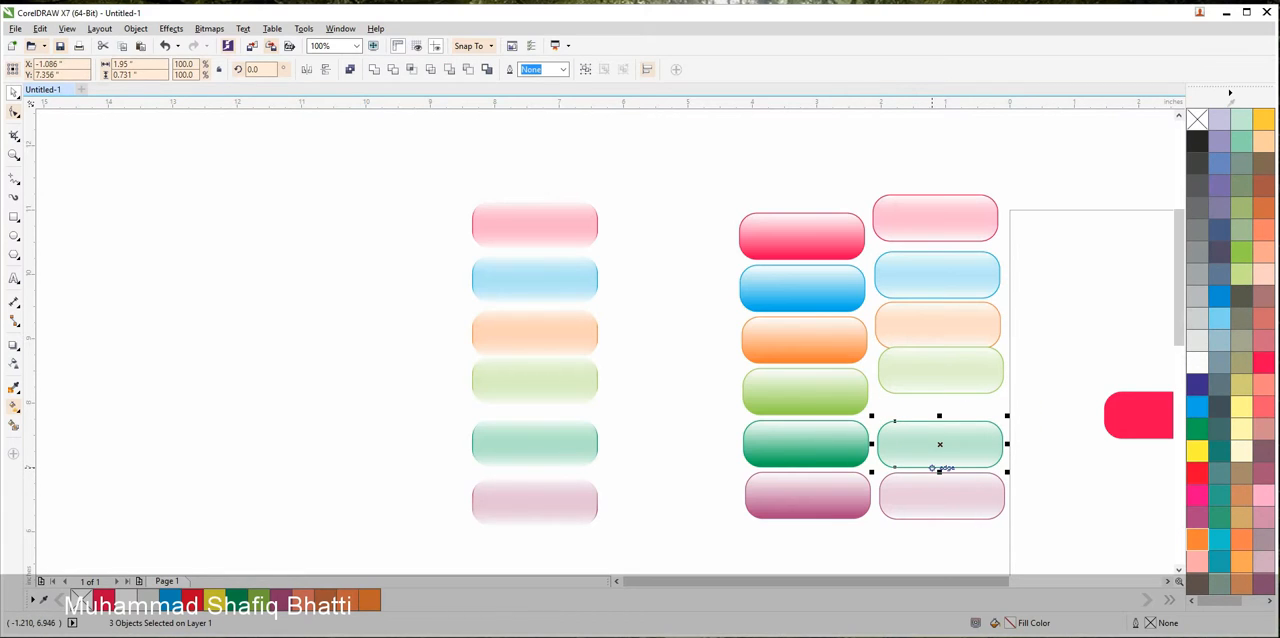
left_click_drag(1023, 449, 850, 535)
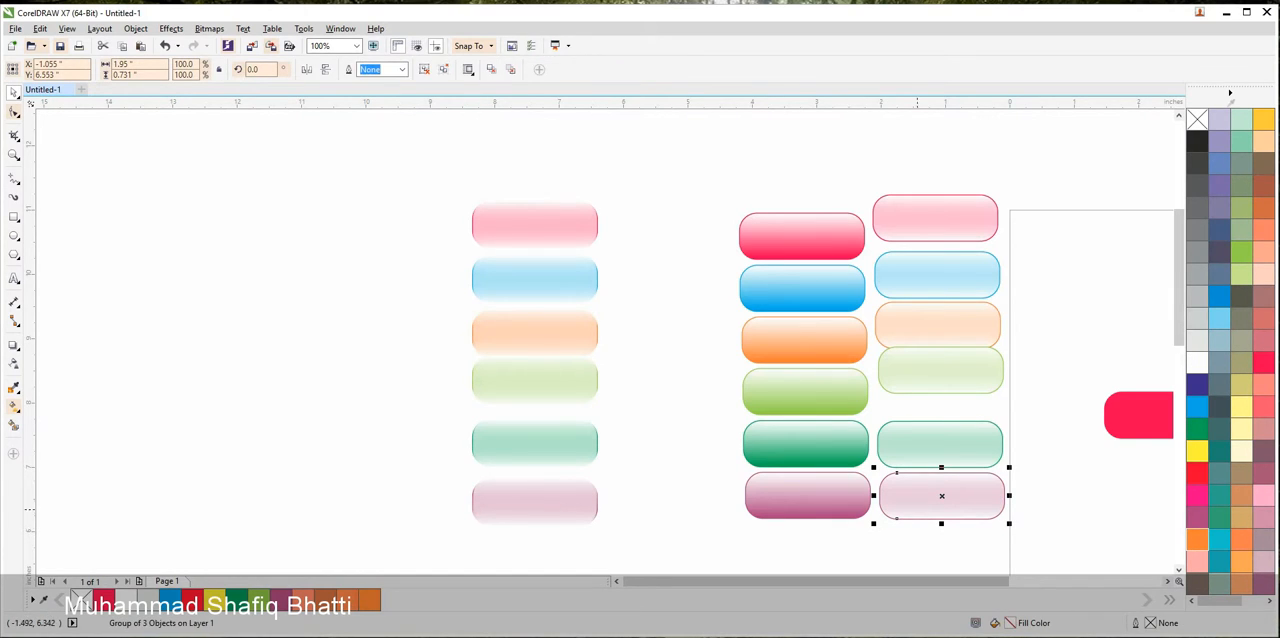
key("Escape")
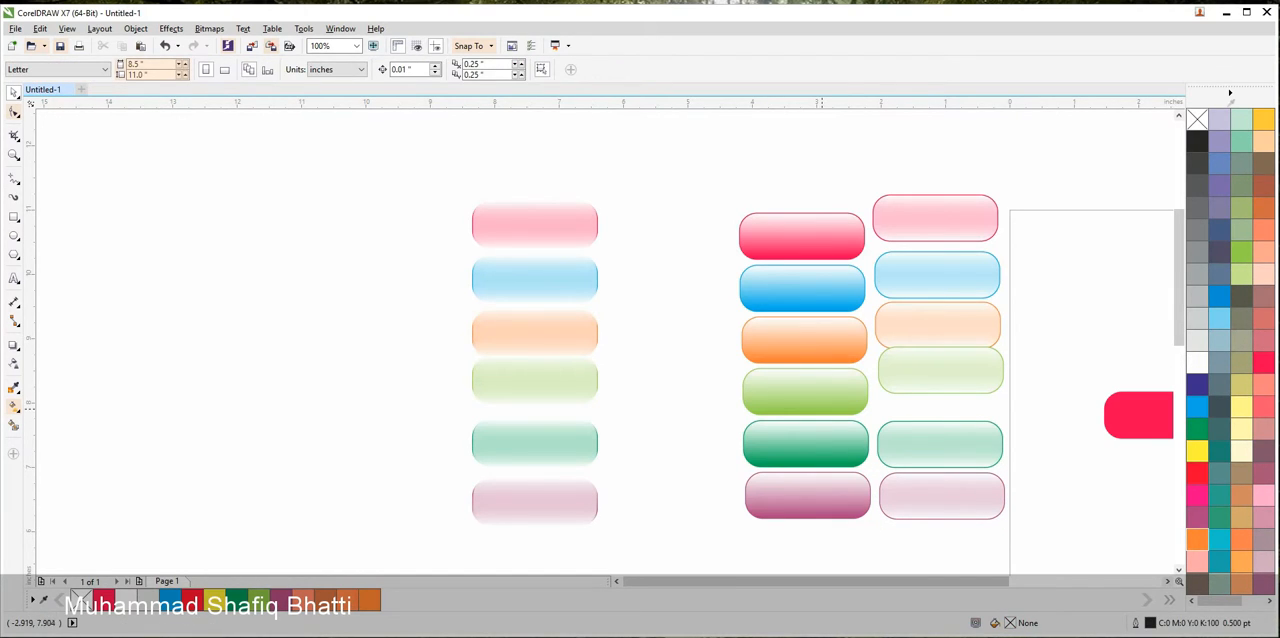
Switch the document display to Wireframe so the outlines of all button columns can be seen
left_click(597, 281)
key("Escape")
scroll(549, 295, "up", 1)
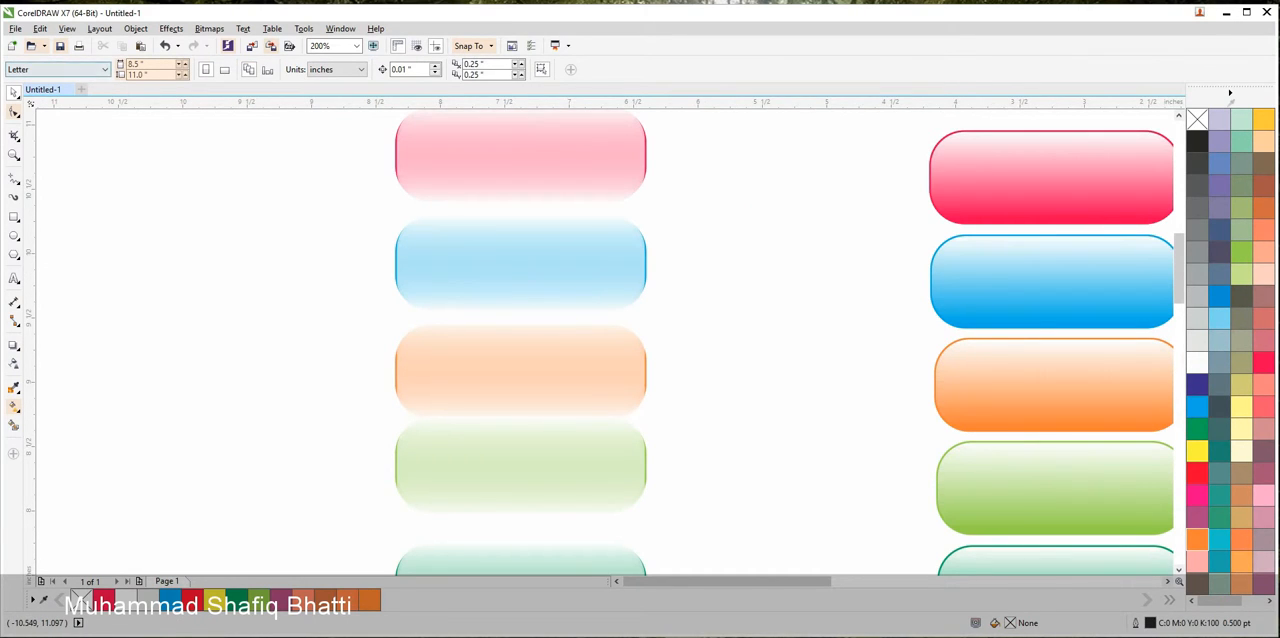
left_click(67, 28)
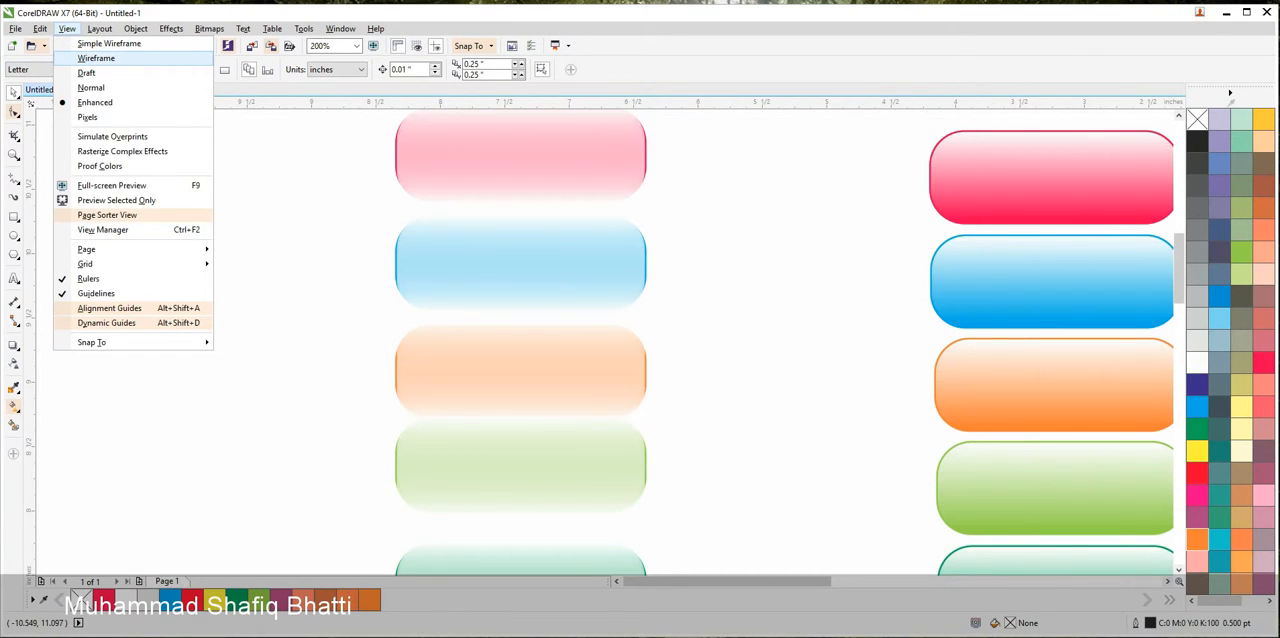
left_click(97, 58)
scroll(352, 276, "down", 2)
left_click_drag(409, 275, 531, 300)
scroll(531, 300, "up", 1)
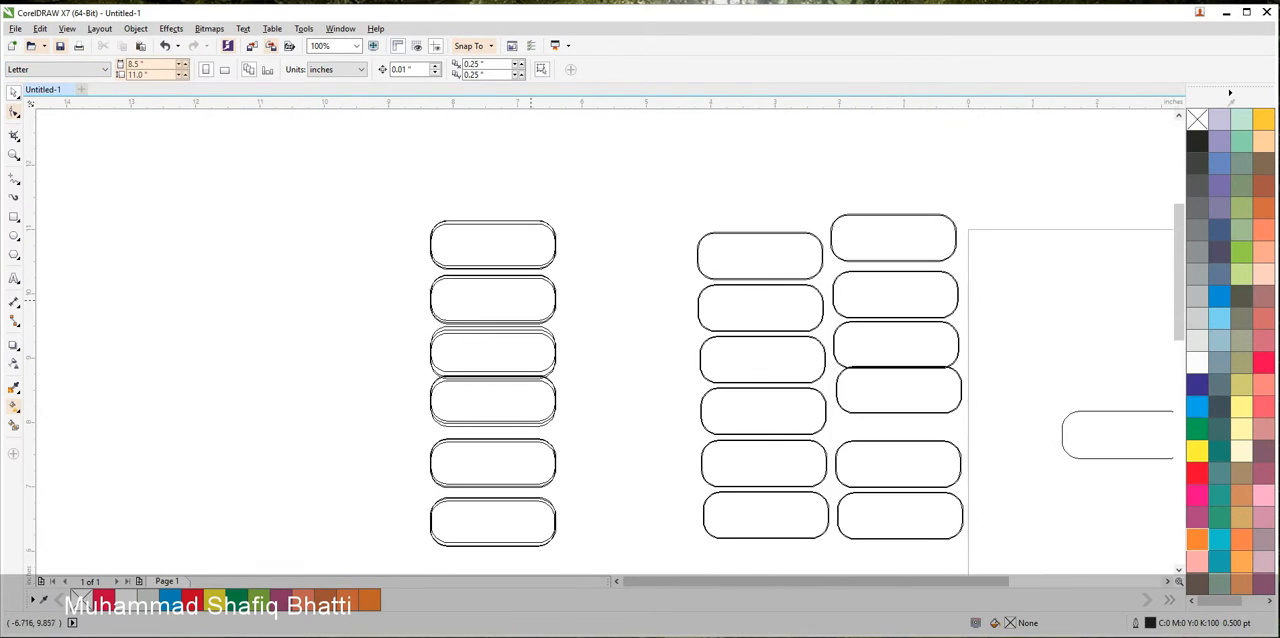
Move the button groups of the leftmost column closer together so that only narrow gaps separate them
scroll(519, 287, "up", 1)
left_click(522, 246)
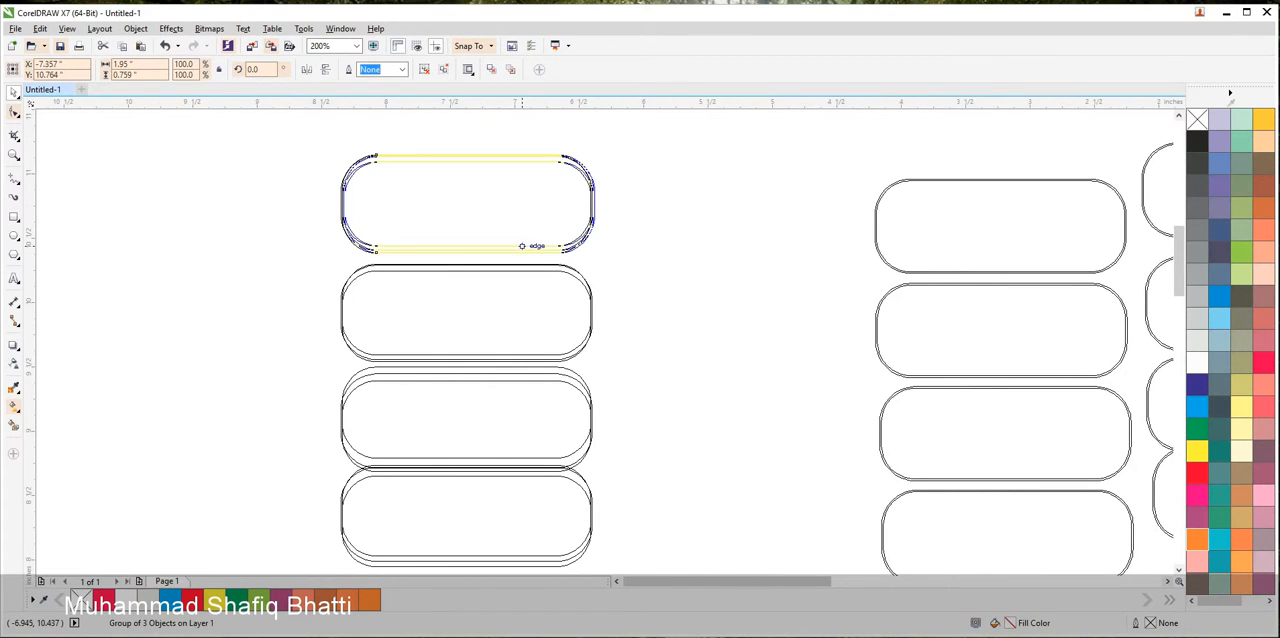
scroll(460, 256, "up", 2)
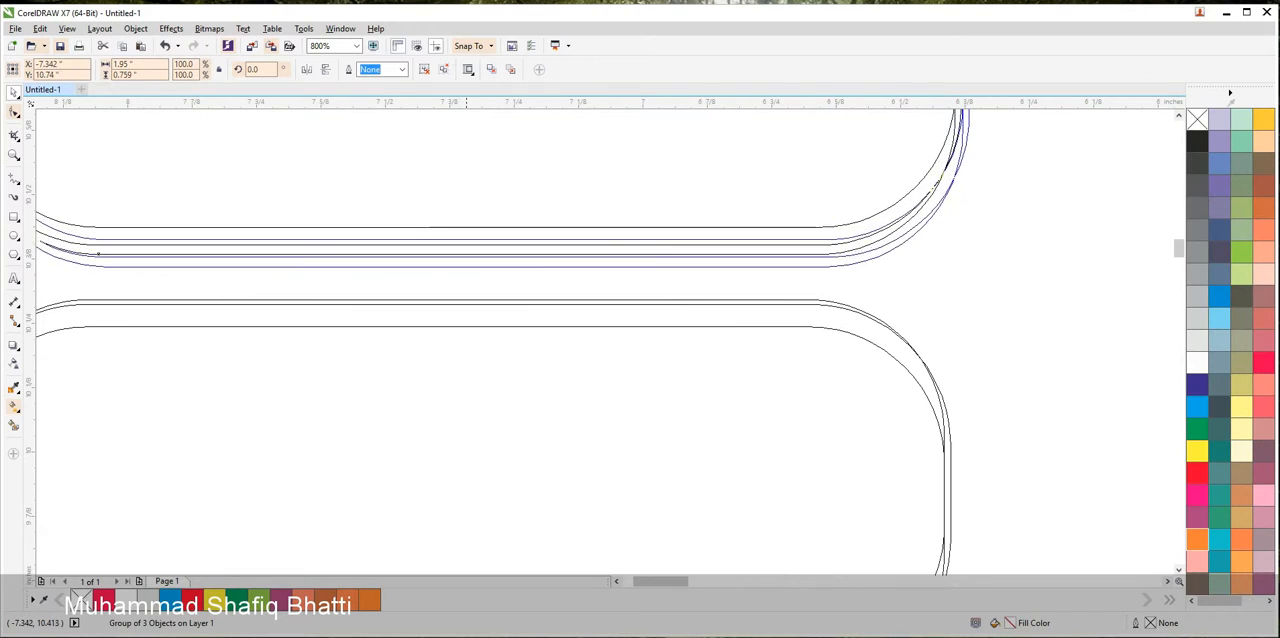
left_click_drag(466, 240, 464, 242)
scroll(491, 325, "down", 2)
left_click_drag(497, 520, 535, 174)
left_click_drag(535, 236, 524, 225)
left_click_drag(545, 314, 545, 306)
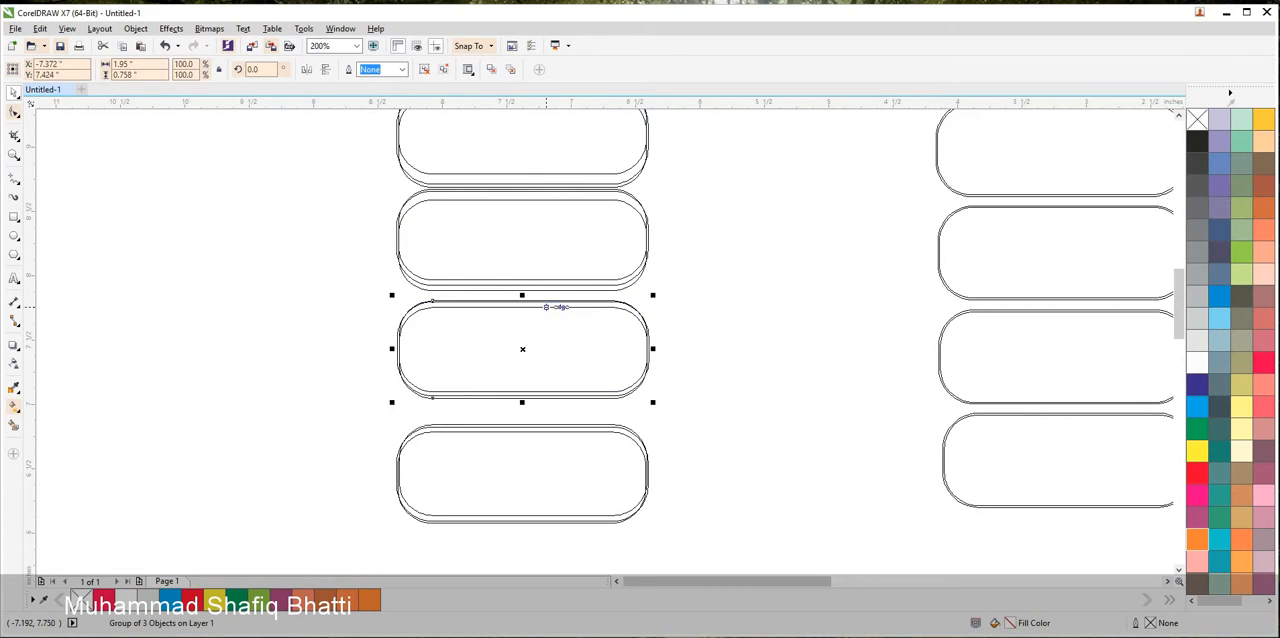
left_click_drag(555, 426, 557, 404)
left_click_drag(547, 305, 547, 300)
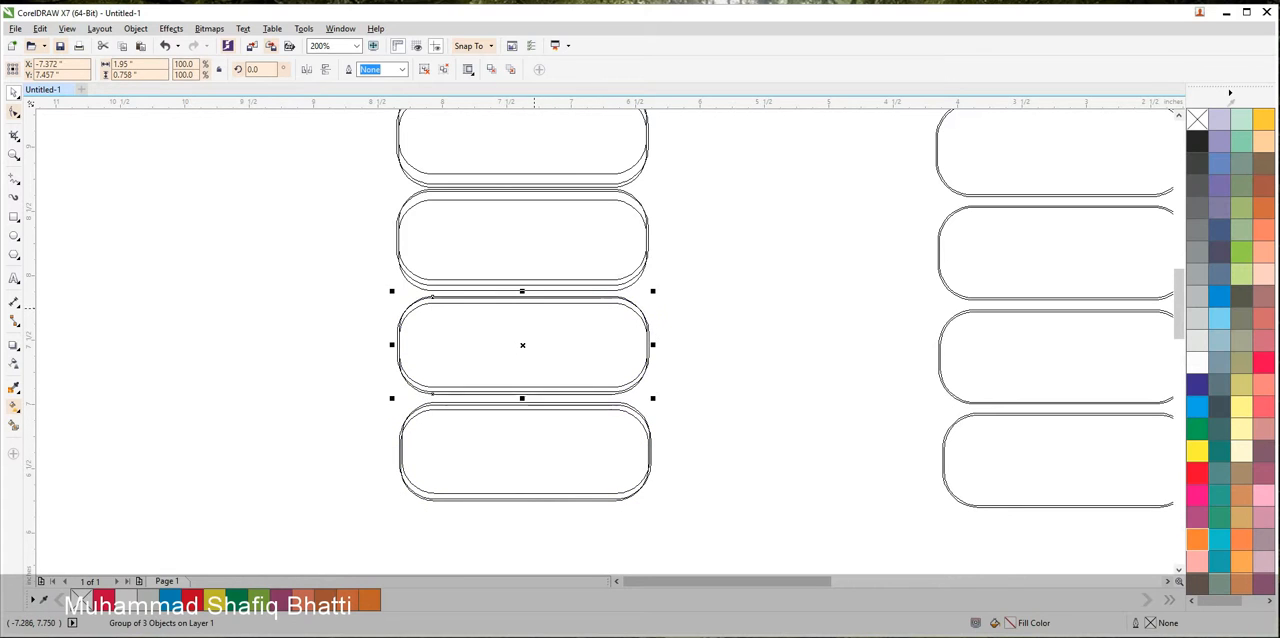
Distribute the six button groups of the leftmost column evenly by their vertical centres
scroll(700, 300, "down", 1)
left_click_drag(700, 300, 677, 441)
left_click_drag(702, 177, 491, 565)
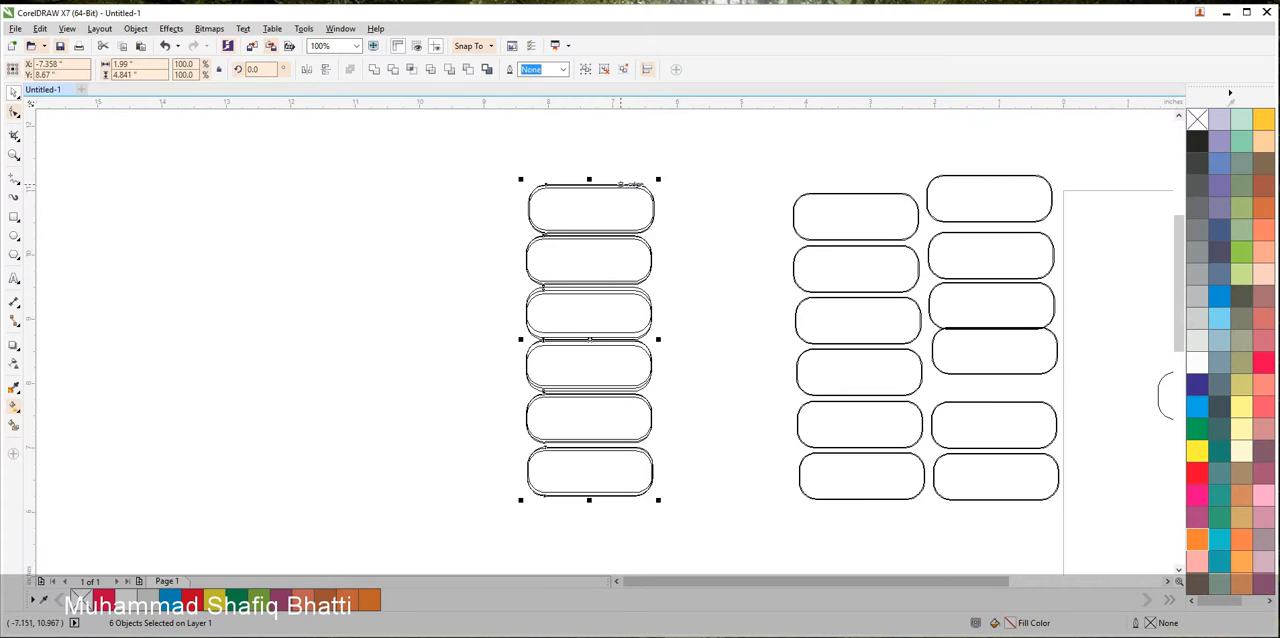
left_click(647, 69)
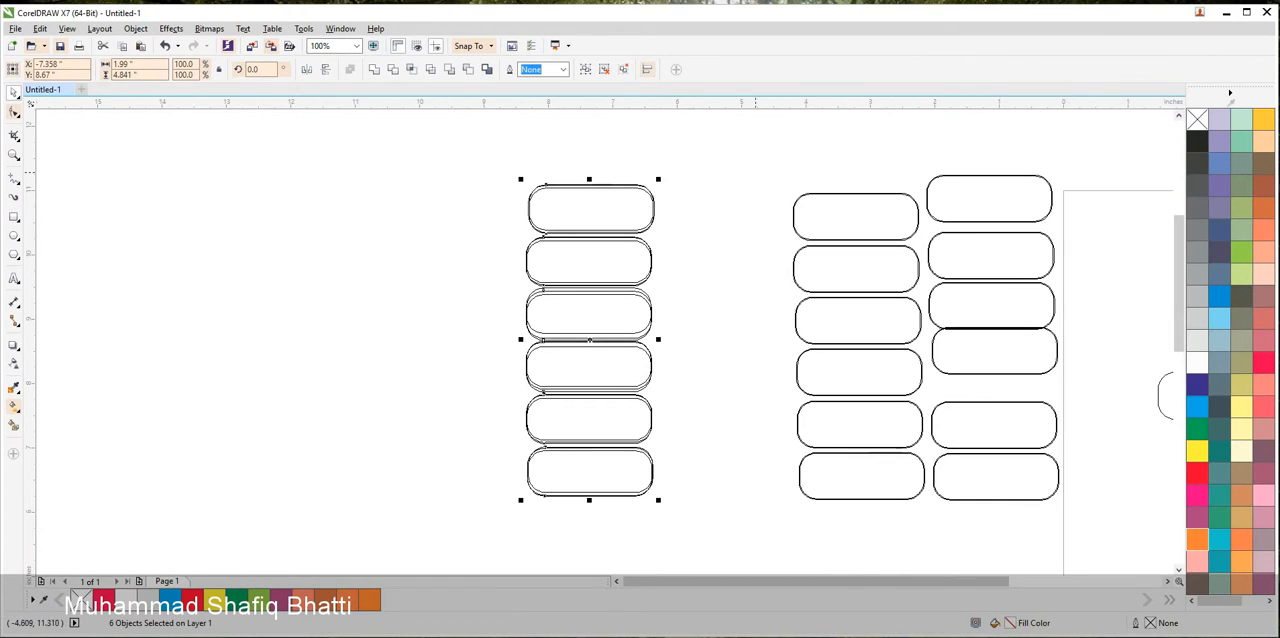
key("Escape")
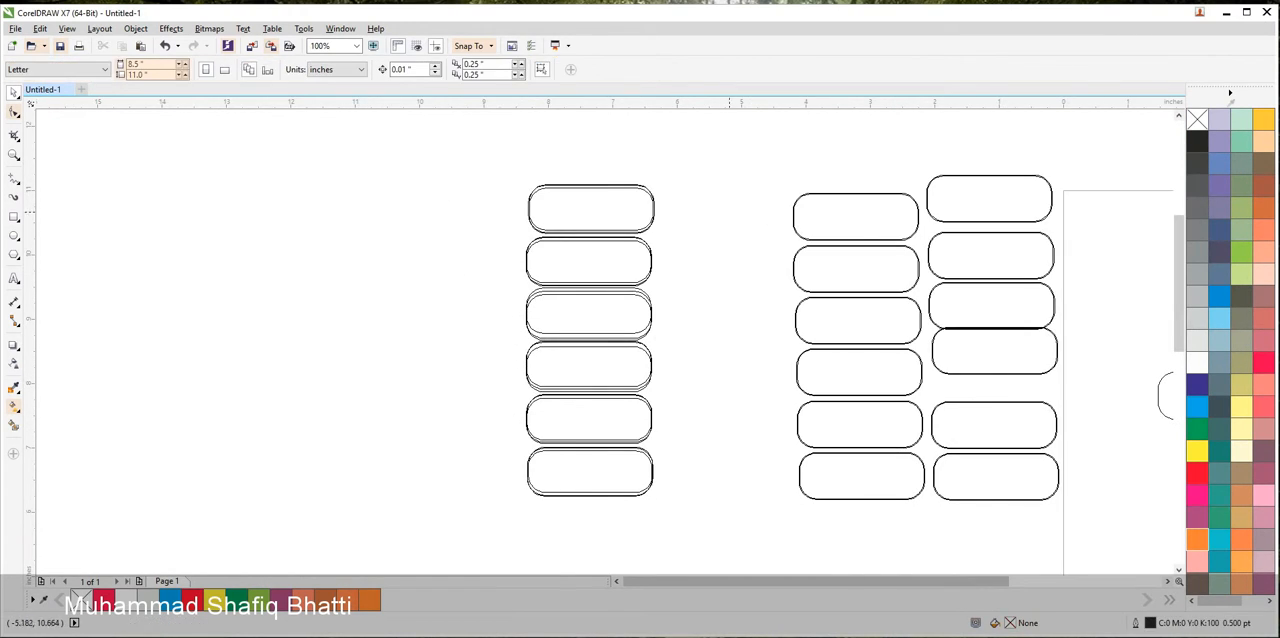
Group all six buttons of the leftmost column into a single group
left_click_drag(558, 118, 733, 463)
left_click_drag(558, 463, 452, 528)
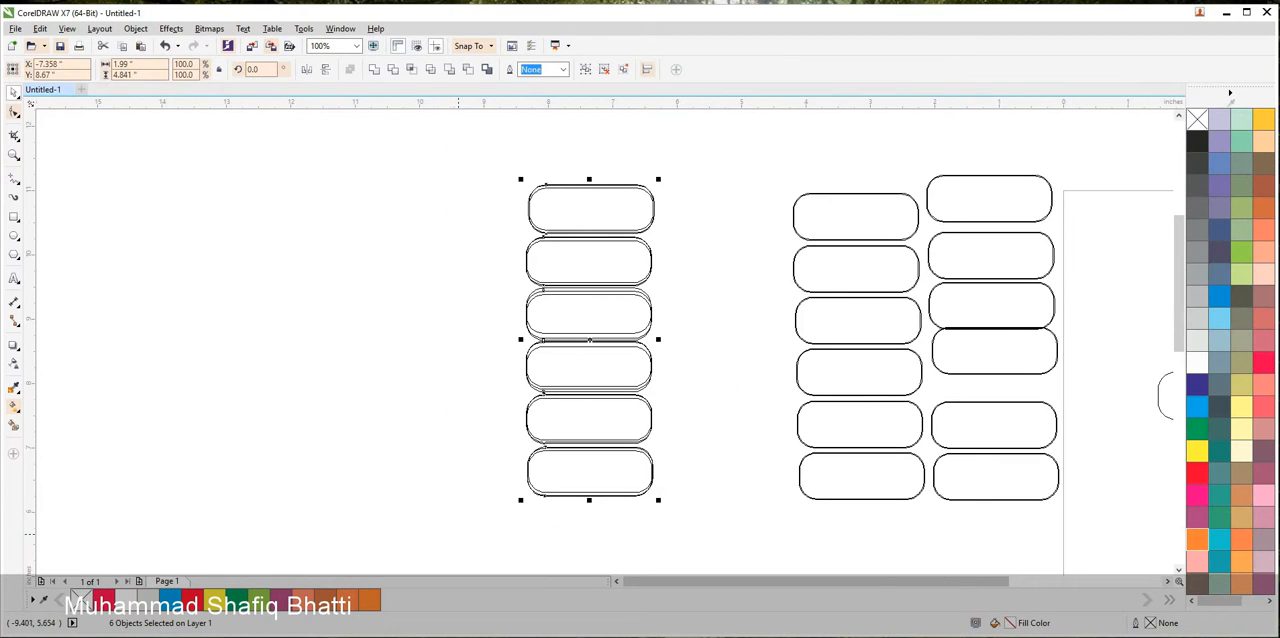
right_click(606, 341)
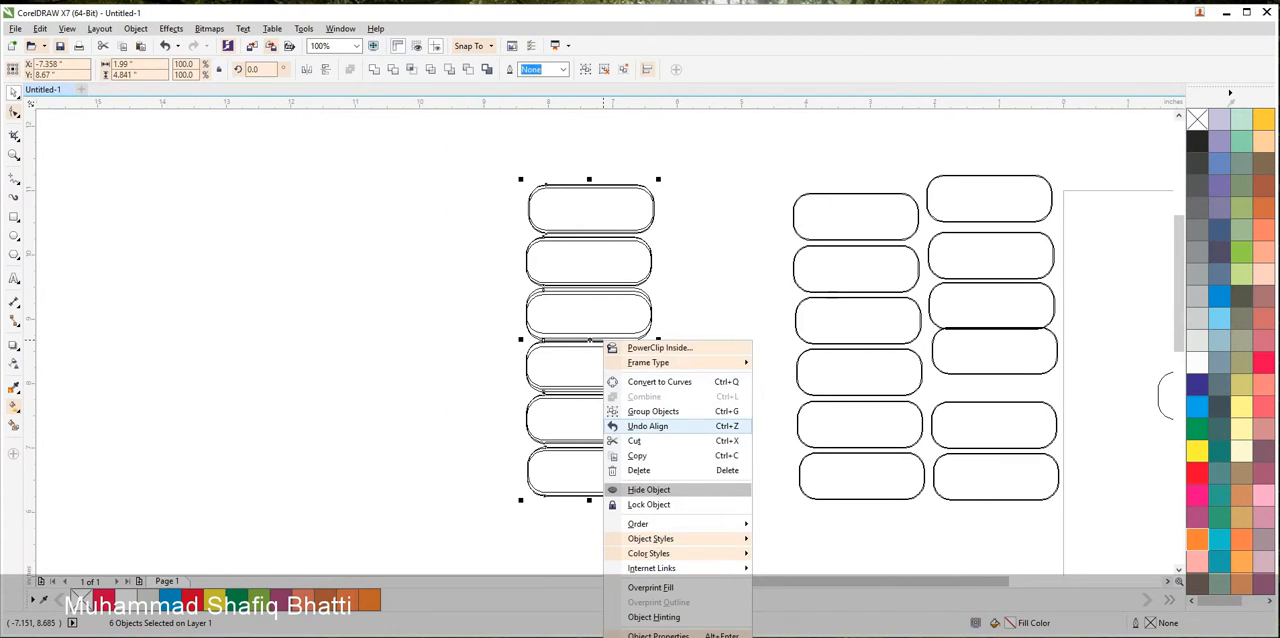
left_click(650, 411)
Group the six buttons of the middle column and move them right beside the leftmost column
scroll(718, 399, "down", 2)
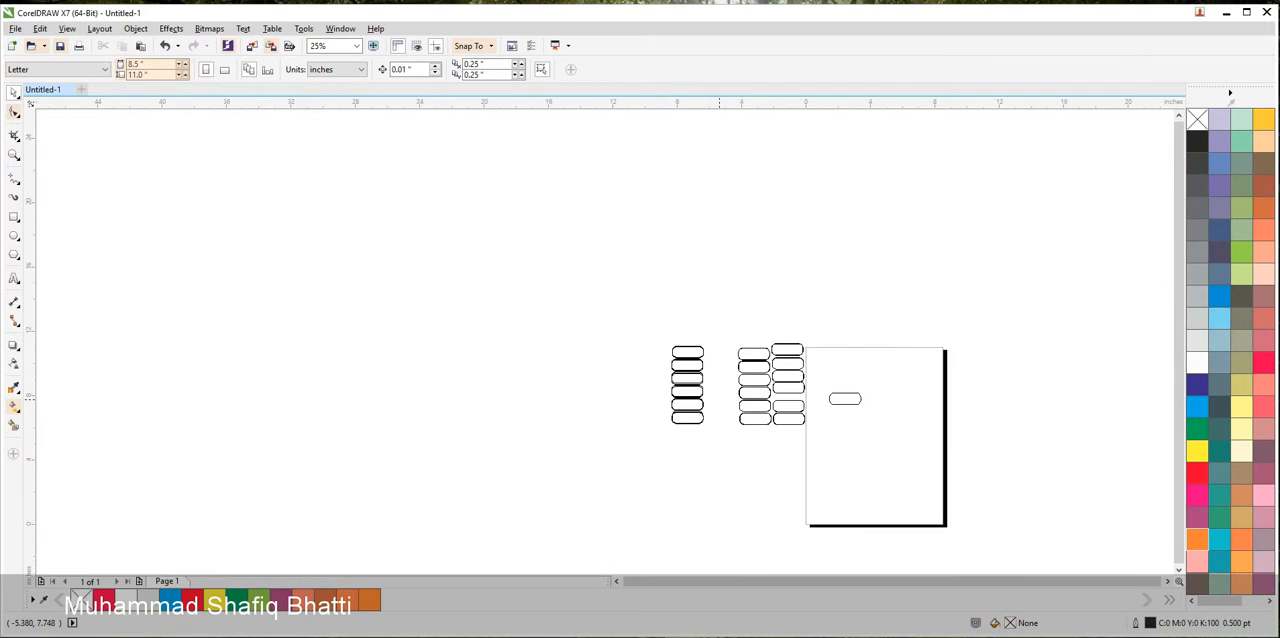
left_click_drag(718, 400, 684, 437)
scroll(688, 414, "up", 2)
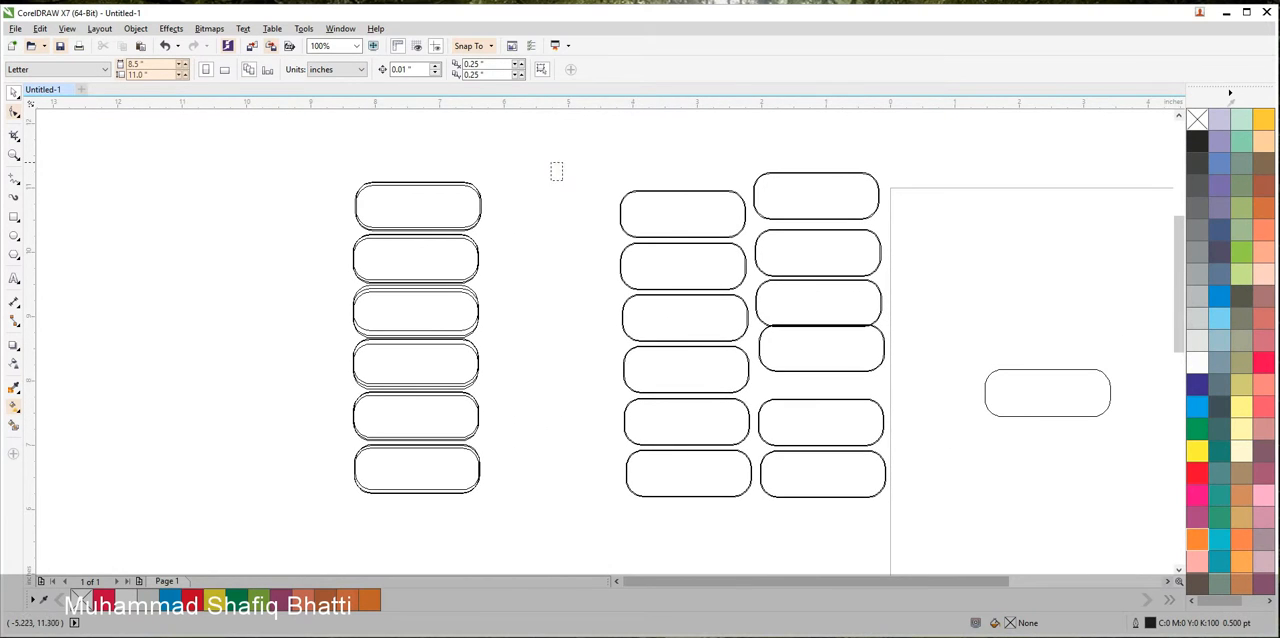
left_click_drag(563, 180, 796, 528)
left_click_drag(685, 399, 568, 393)
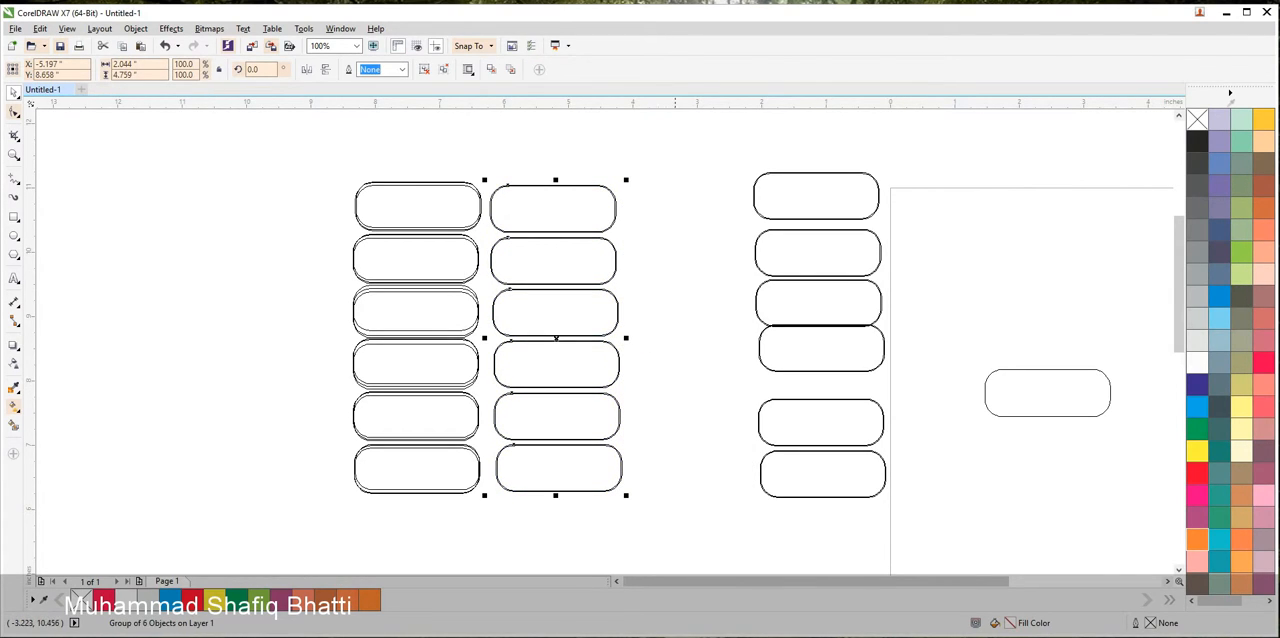
Shift the buttons of the remaining column nearest the page up or down so they stack with small, similar gaps
left_click(743, 180)
left_click_drag(819, 209, 822, 215)
left_click_drag(834, 361, 831, 368)
left_click_drag(824, 410, 819, 396)
left_click_drag(822, 473, 840, 442)
Align the six button groups of the column nearest the page on a common vertical centre line
scroll(817, 464, "up", 2)
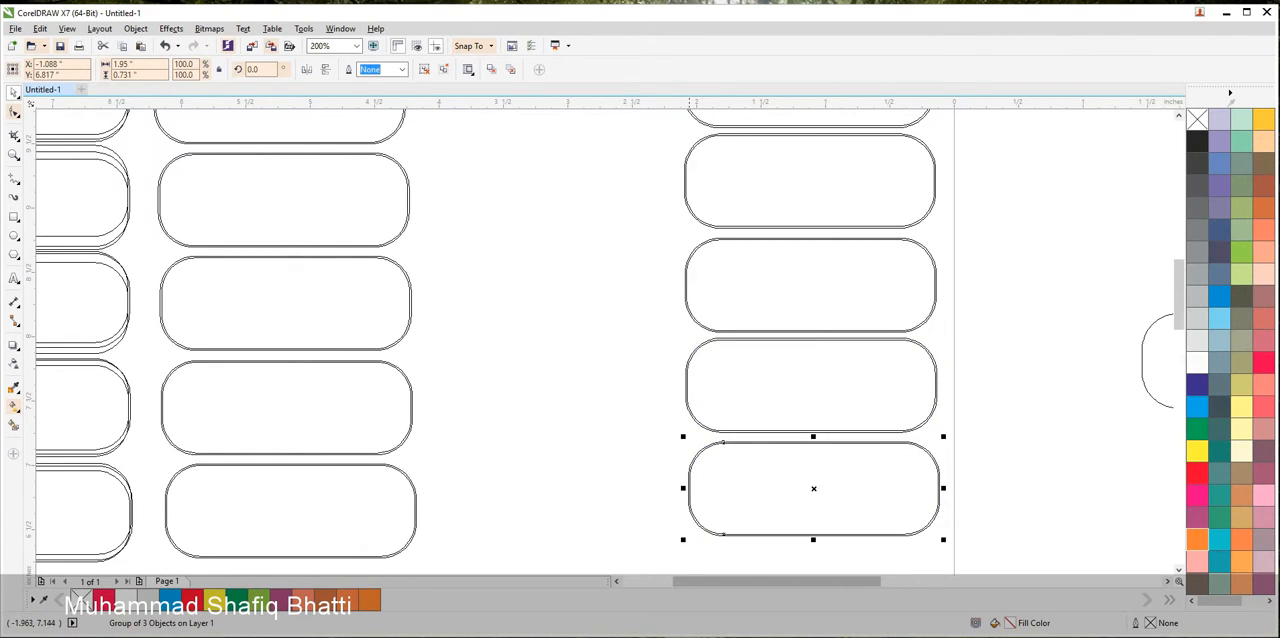
scroll(641, 426, "down", 2)
left_click_drag(612, 138, 830, 508)
key("c")
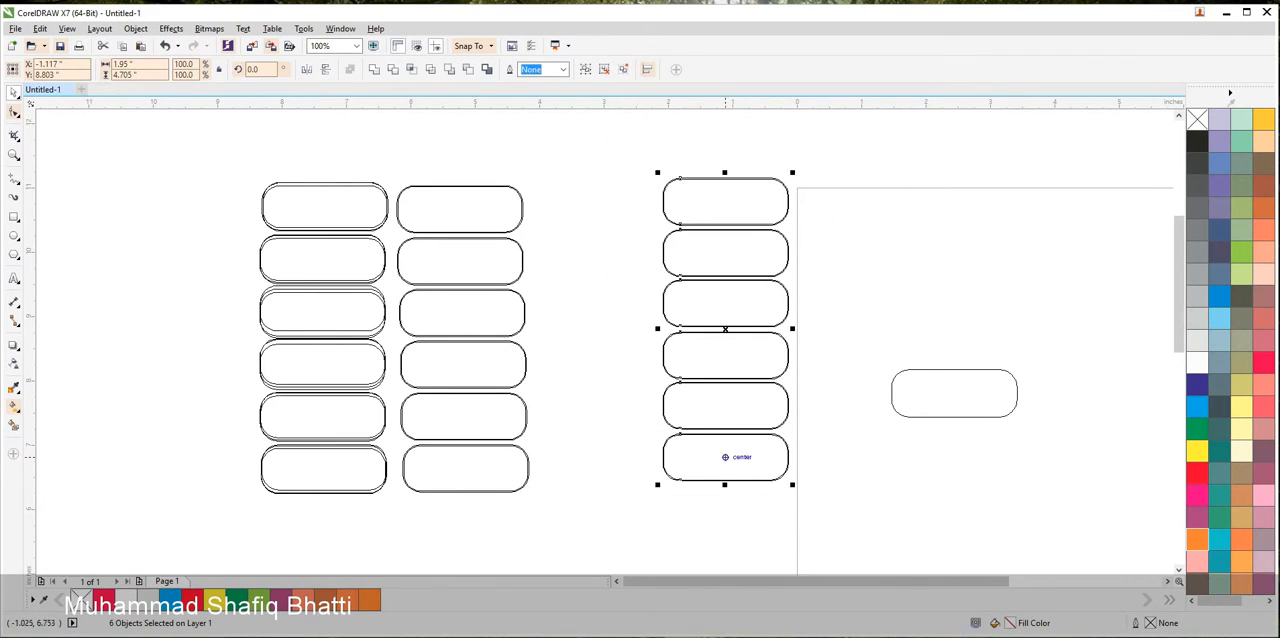
left_click(747, 475)
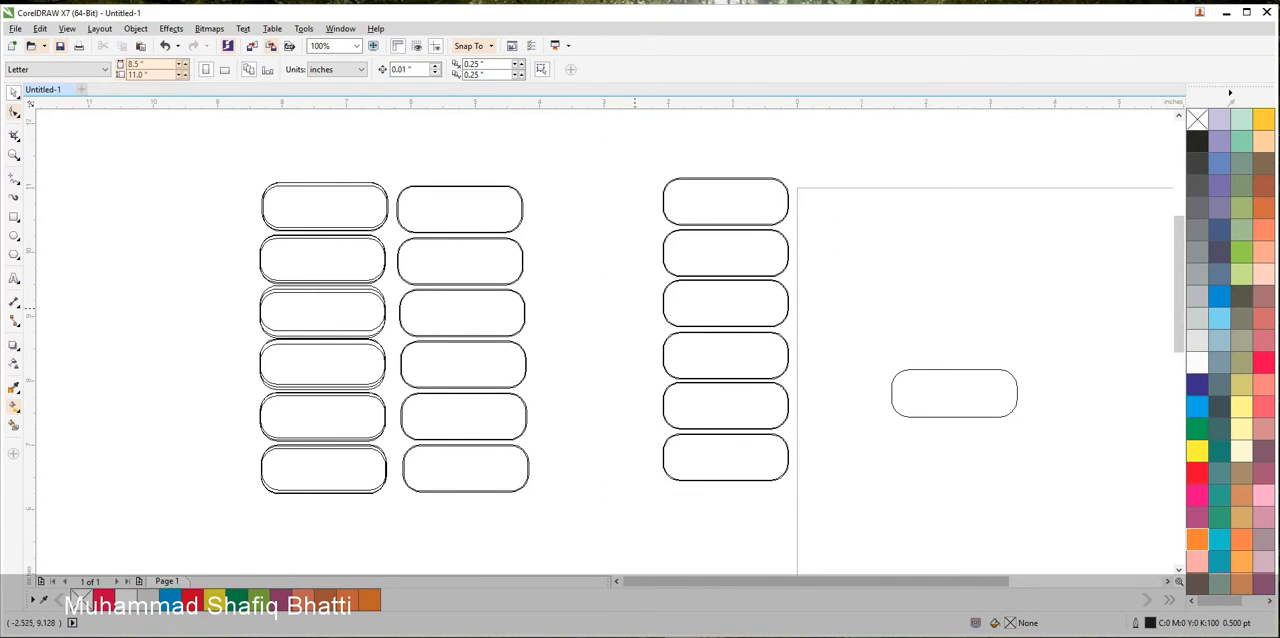
Move the lower three buttons of the column nearest the page slightly up to tighten the gap above them
left_click_drag(626, 312, 800, 534)
scroll(725, 313, "up", 4)
left_click_drag(732, 387, 731, 378)
scroll(733, 384, "down", 2)
key("Escape")
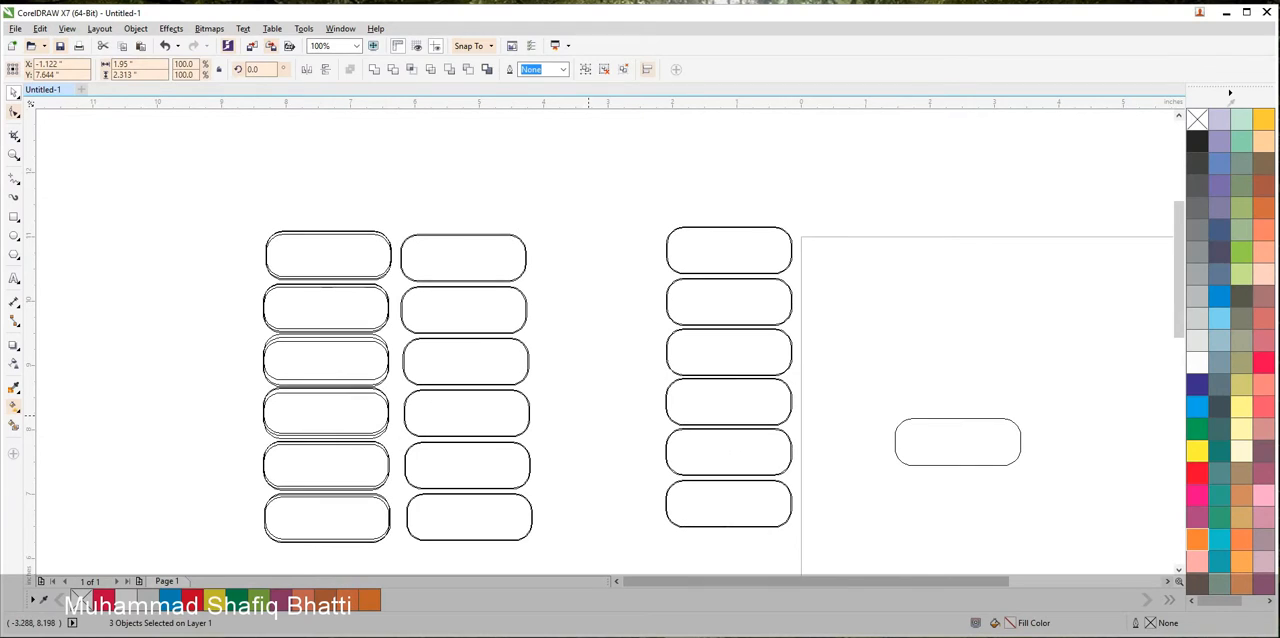
Align the six buttons of the column nearest the page on a vertical centre line and distribute their centres evenly
left_click_drag(600, 186, 805, 525)
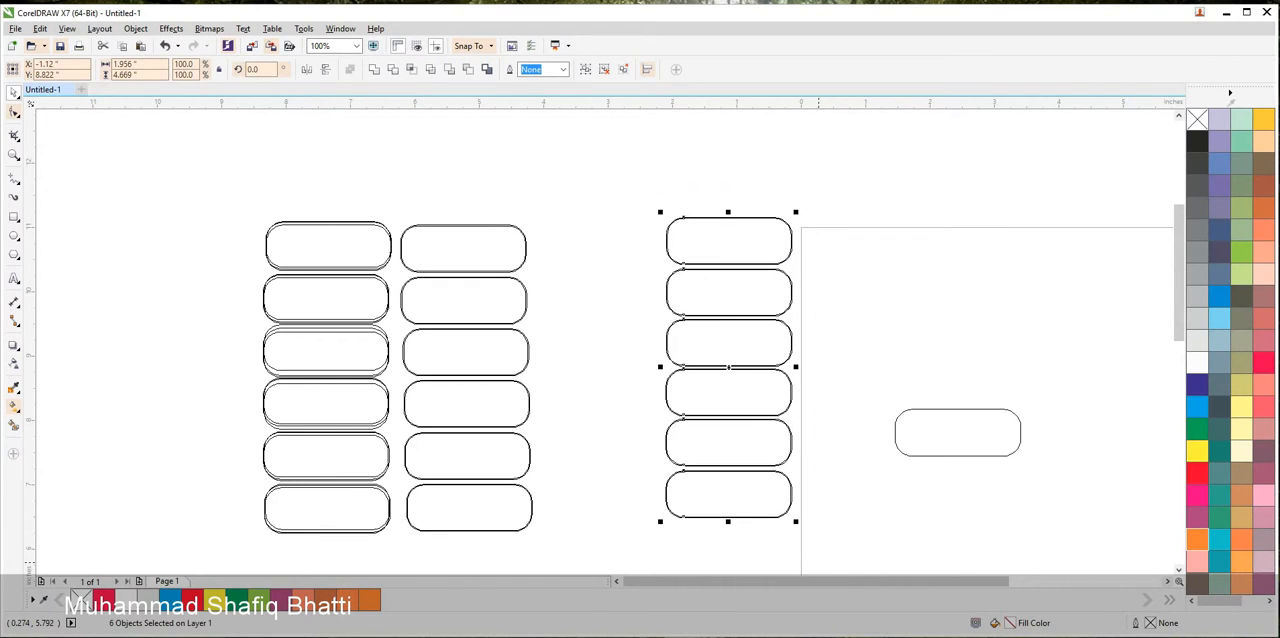
key("c")
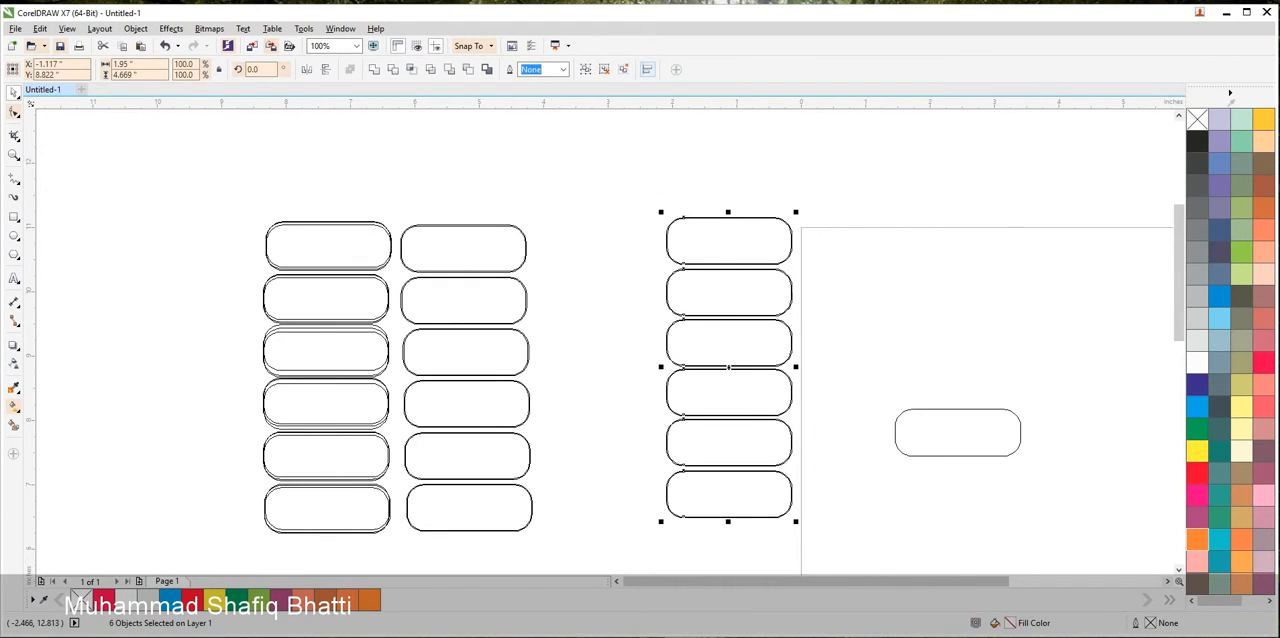
left_click(647, 69)
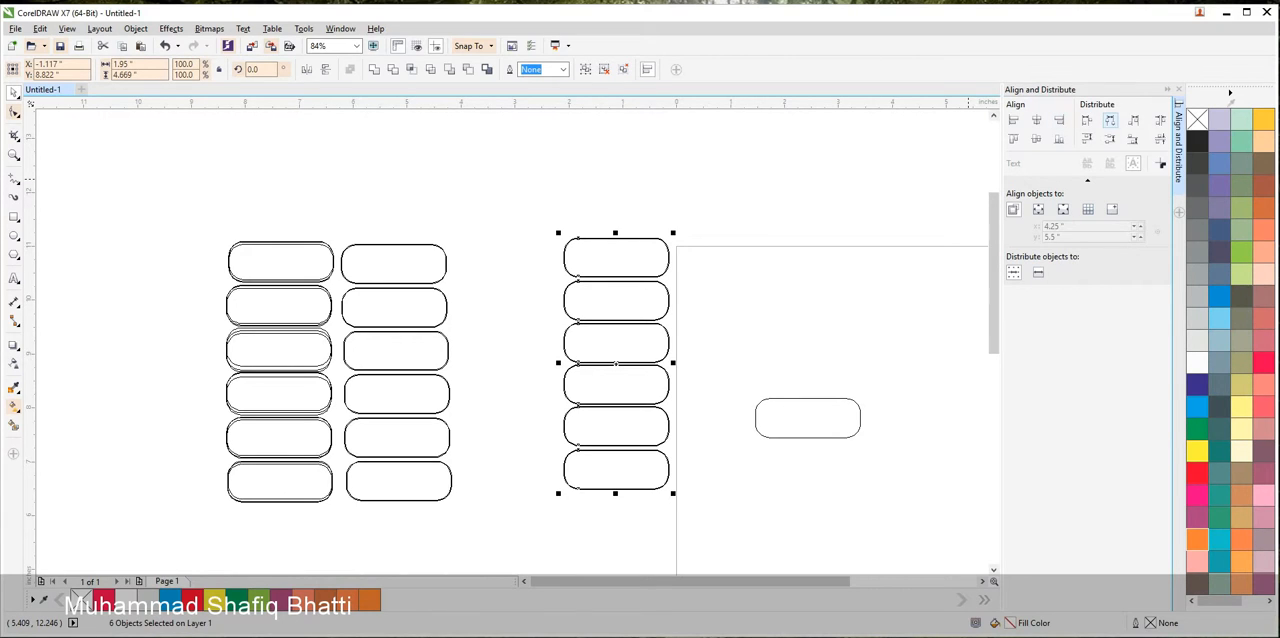
left_click(1110, 120)
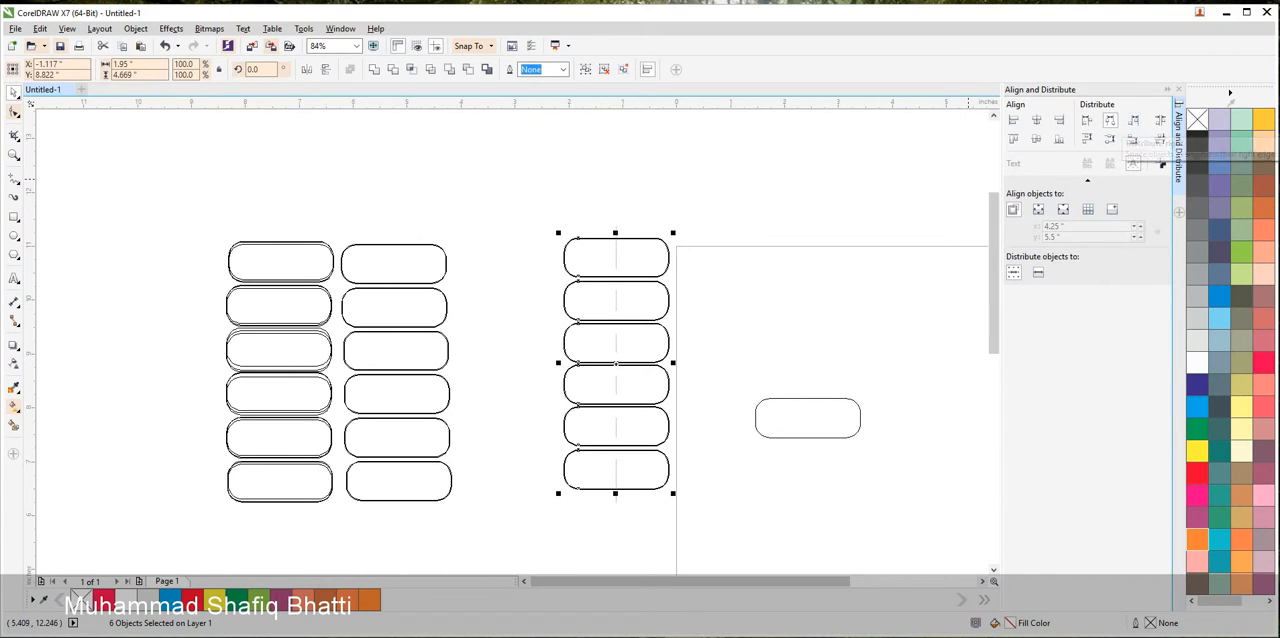
left_click(1110, 138)
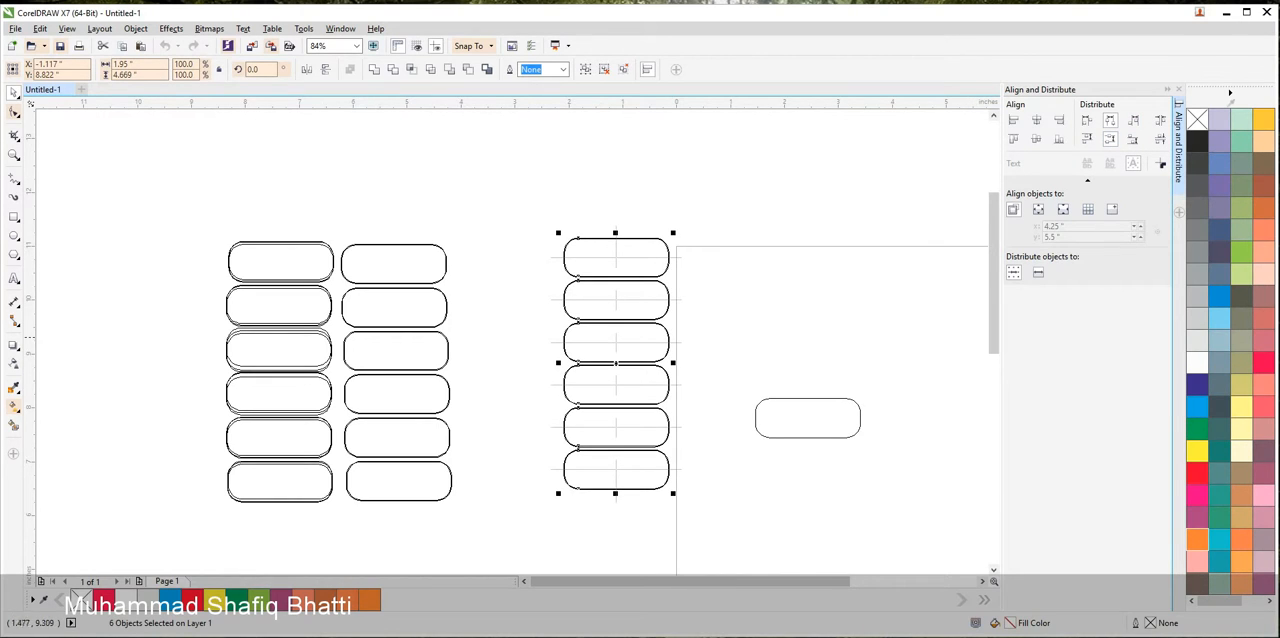
Group the six buttons of the column nearest the page and move them left beside the middle column
left_click_drag(520, 190, 710, 513)
key("ctrl+g")
left_click_drag(631, 336, 527, 348)
left_click(780, 207)
left_click(1179, 89)
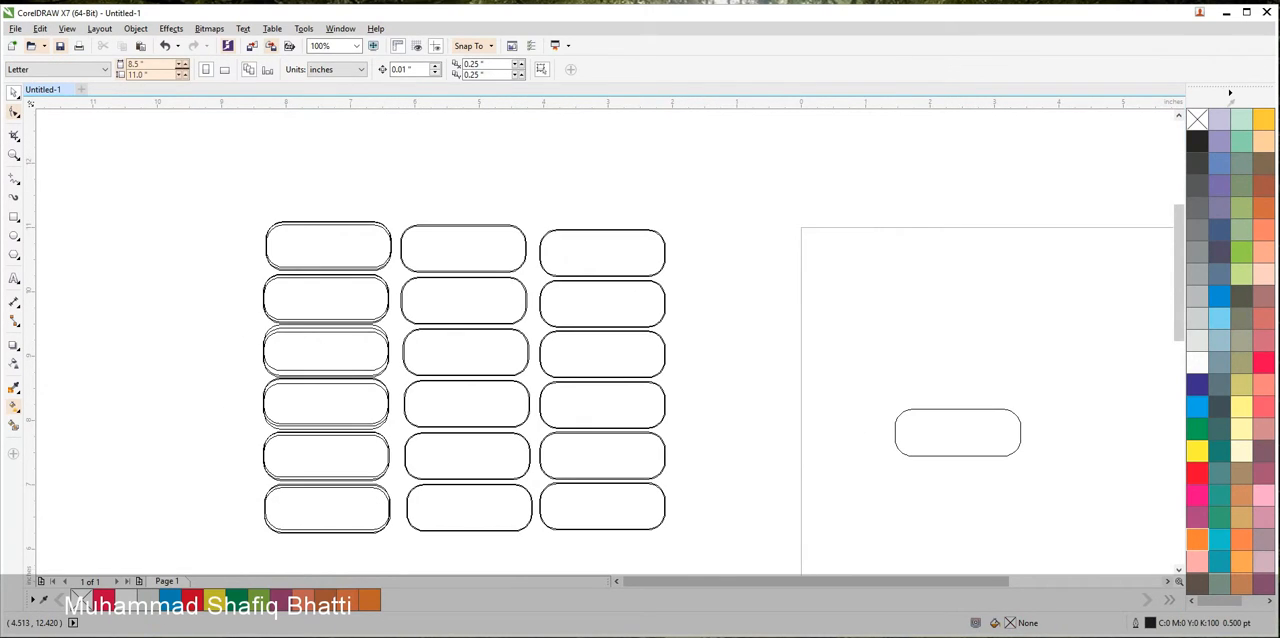
Switch the display to Enhanced view and centre the plain red rounded rectangle on the page
left_click(67, 29)
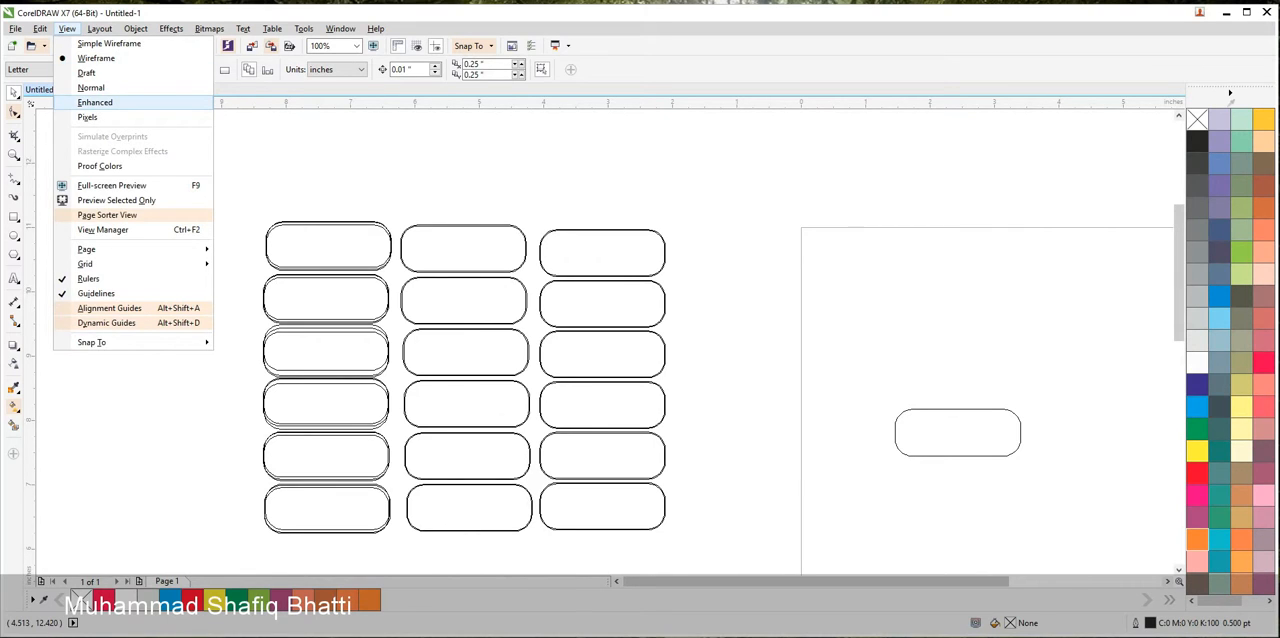
left_click(95, 102)
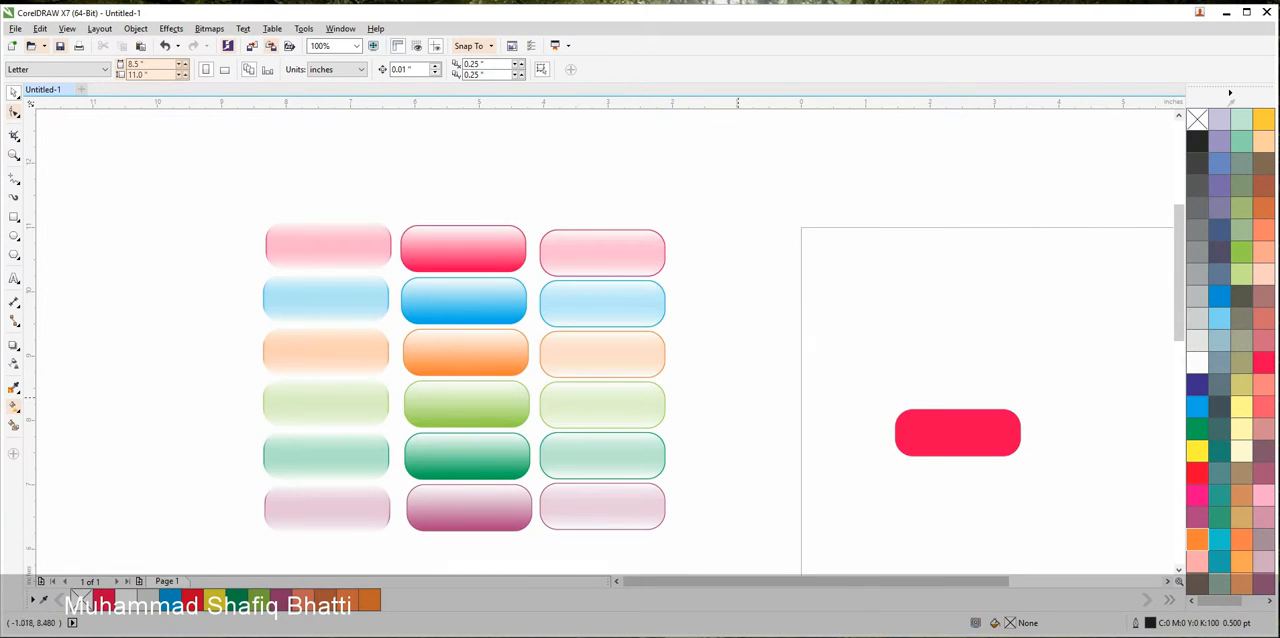
left_click(987, 441)
left_click_drag(987, 441, 604, 338)
key("p")
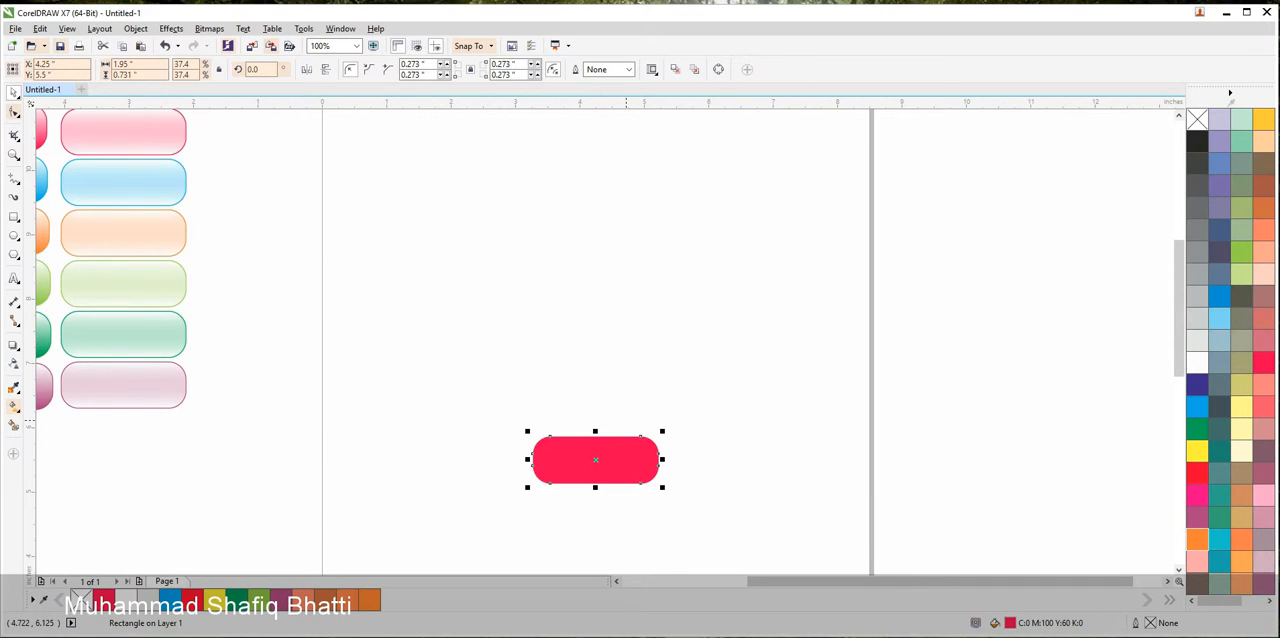
key("shift+F2")
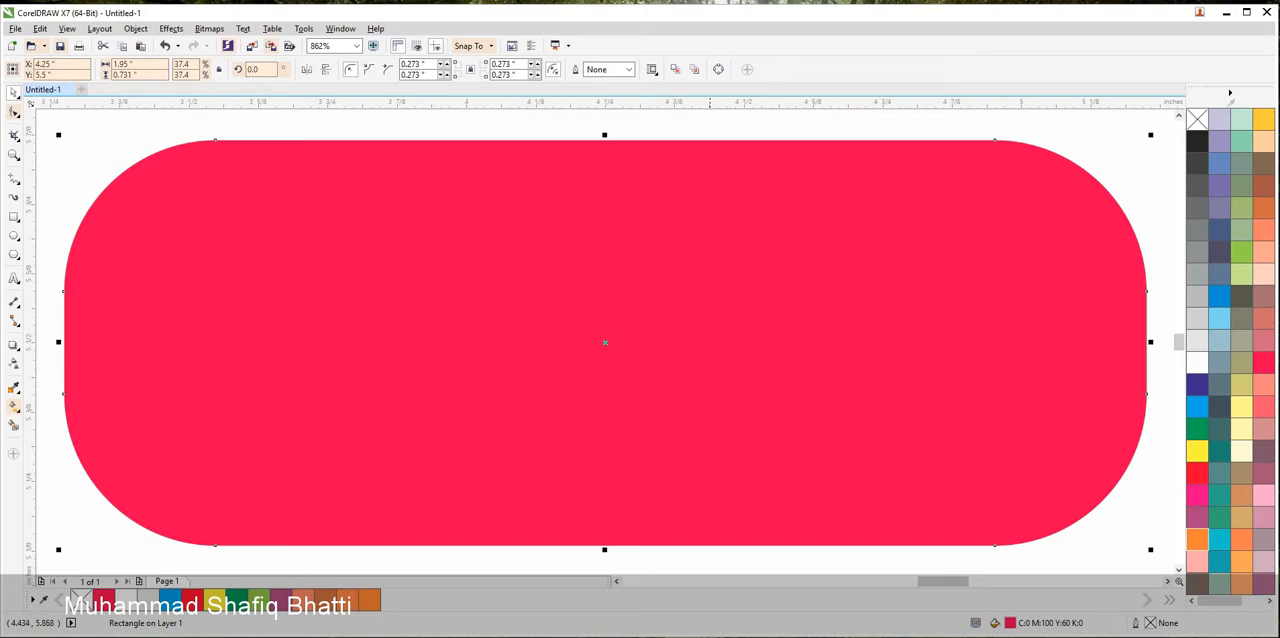
Reduce the corner radius of the red rectangle on the page to about 0.046 inches on all corners
key("Escape")
scroll(710, 138, "down", 1)
left_click_drag(778, 167, 763, 324)
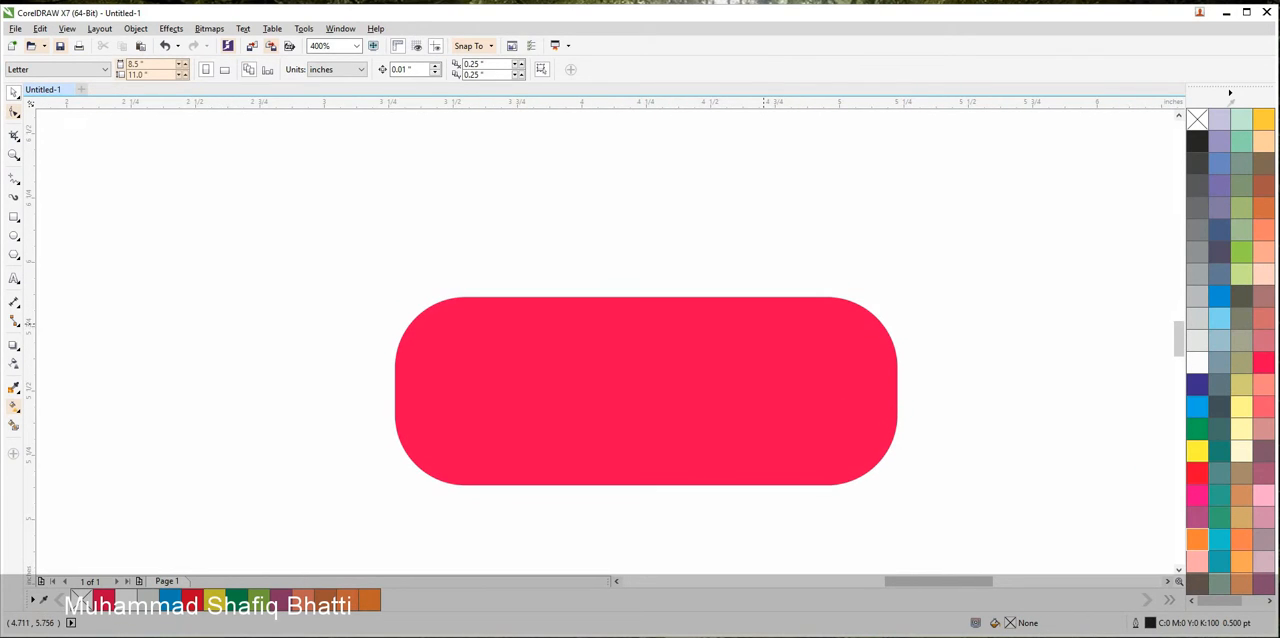
left_click(765, 323)
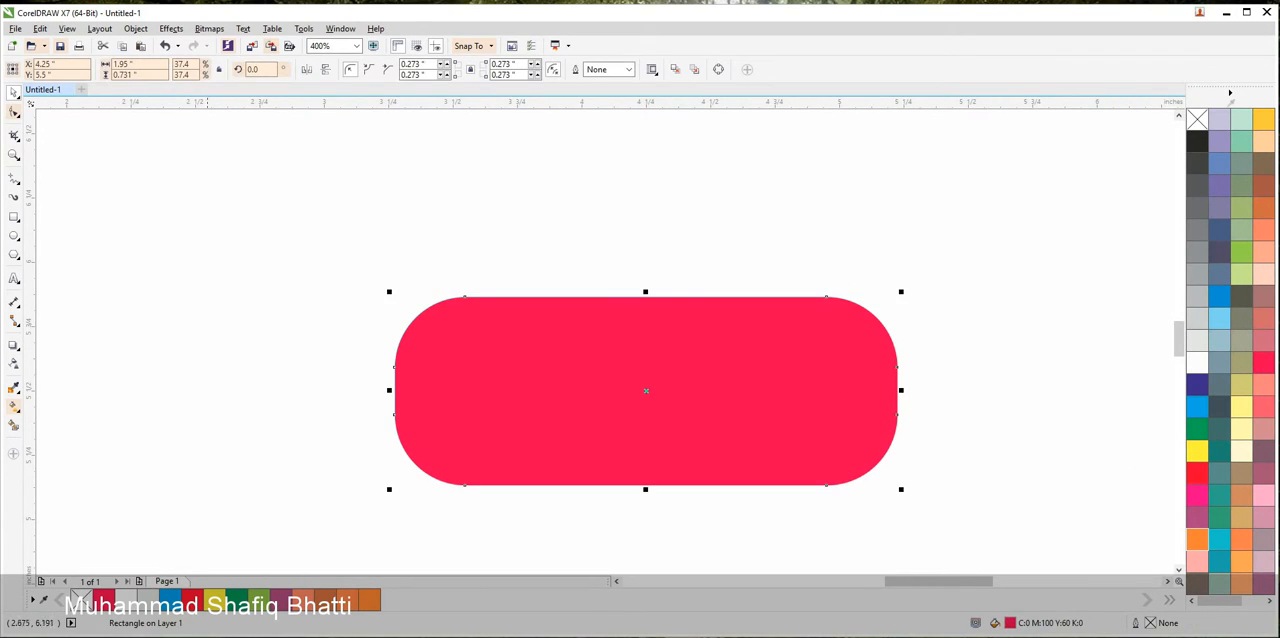
key("F10")
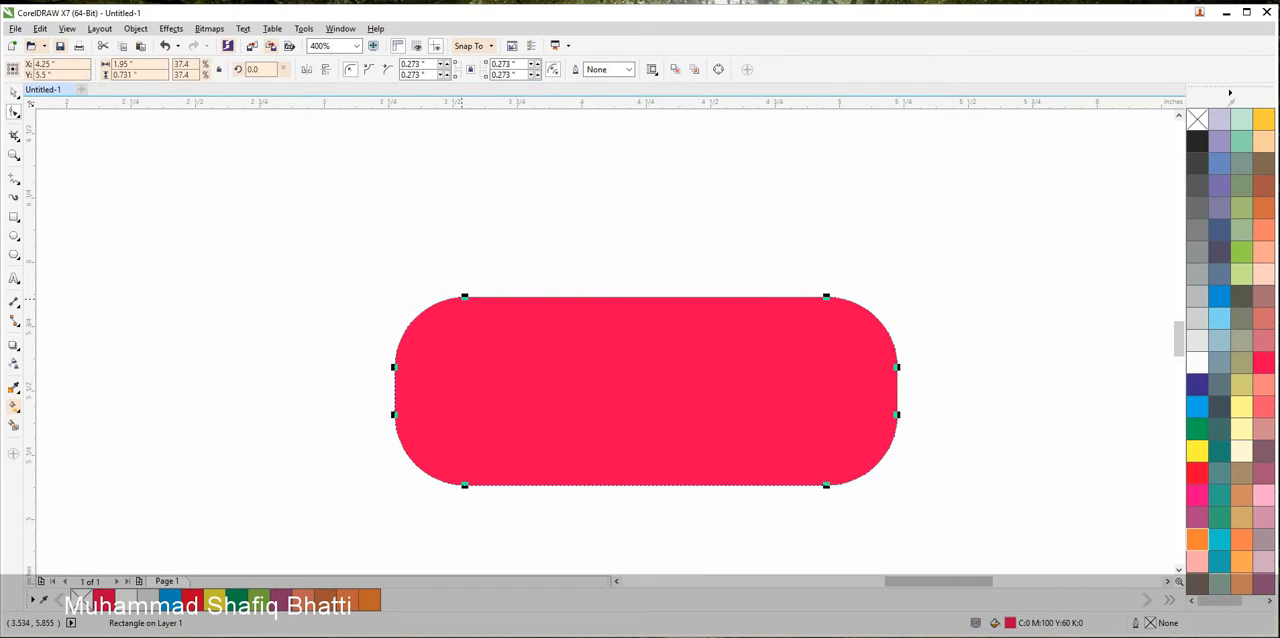
left_click_drag(464, 485, 408, 486)
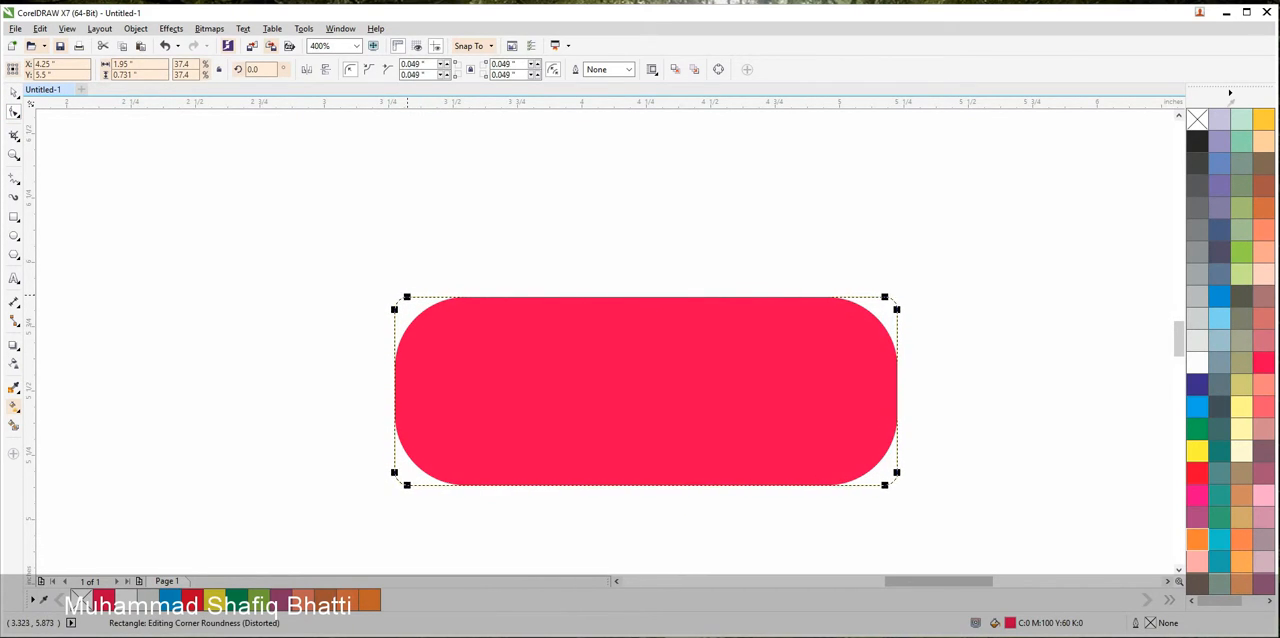
left_click(14, 93)
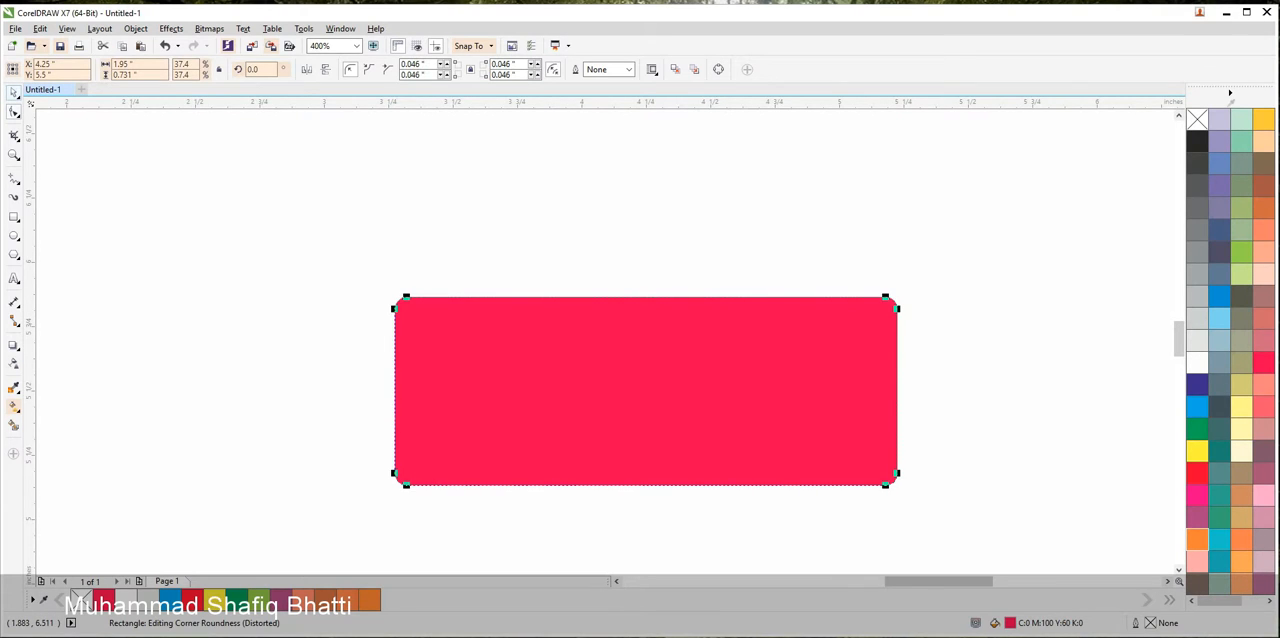
Add a white-filled duplicate of the red rectangle, scaled to about 1.904 by 0.714 inches and centred inside it
left_click(166, 270)
left_click(608, 350)
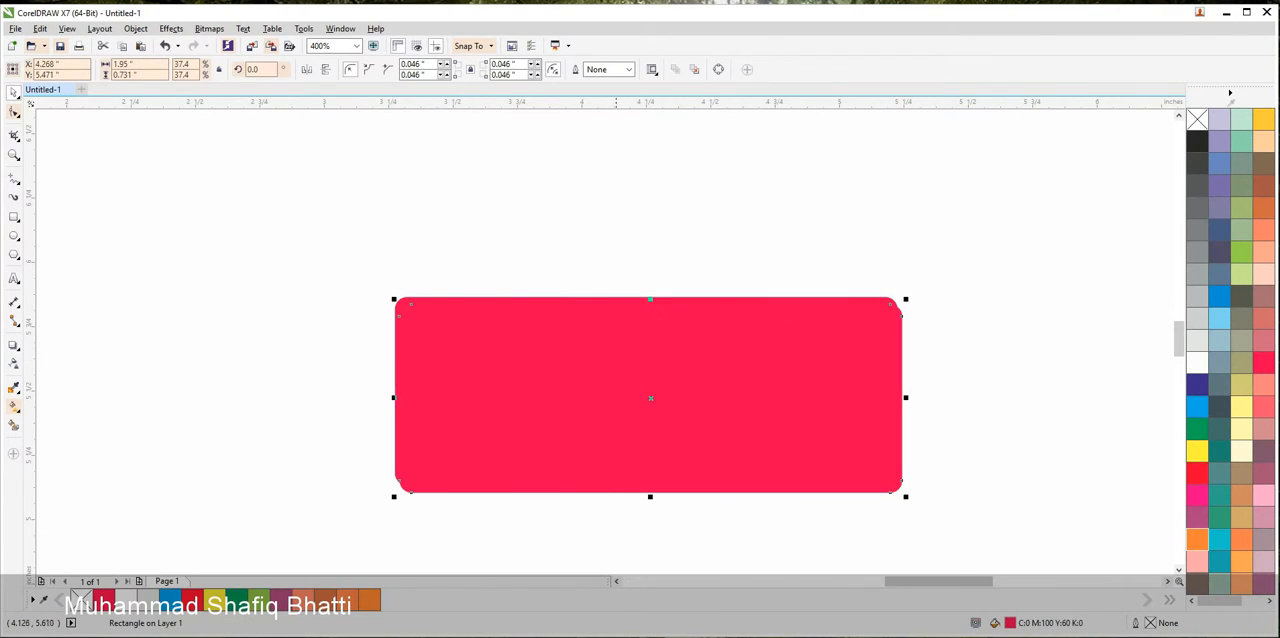
left_click_drag(905, 496, 894, 491)
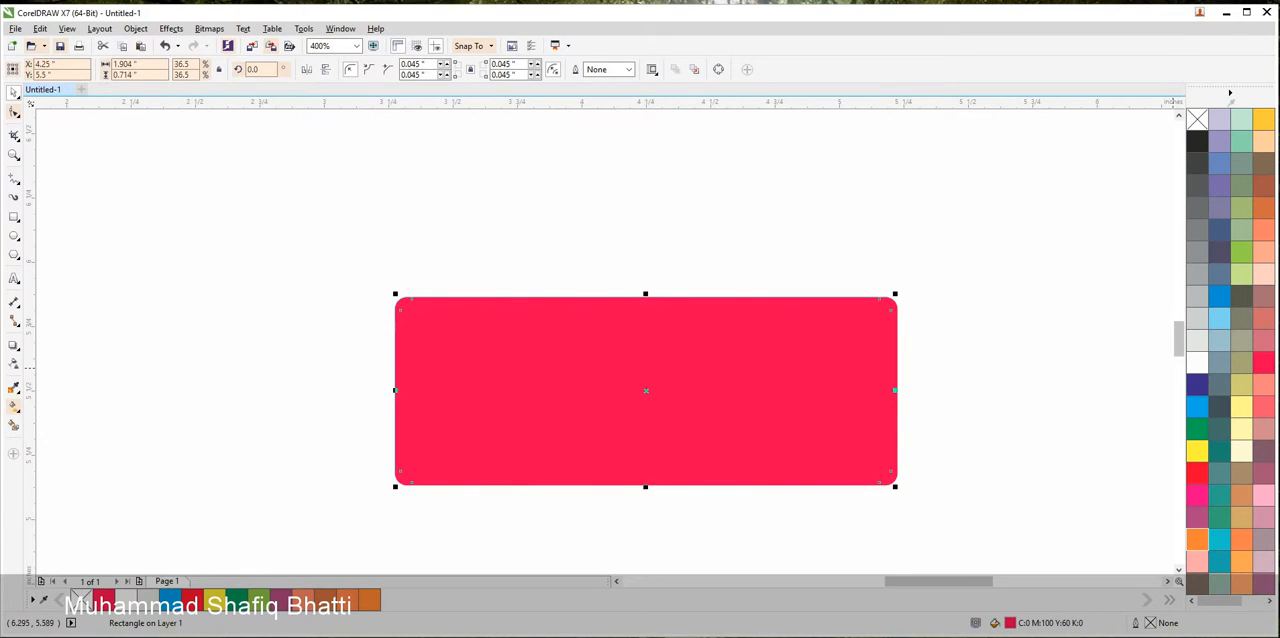
left_click(1197, 362)
key("Escape")
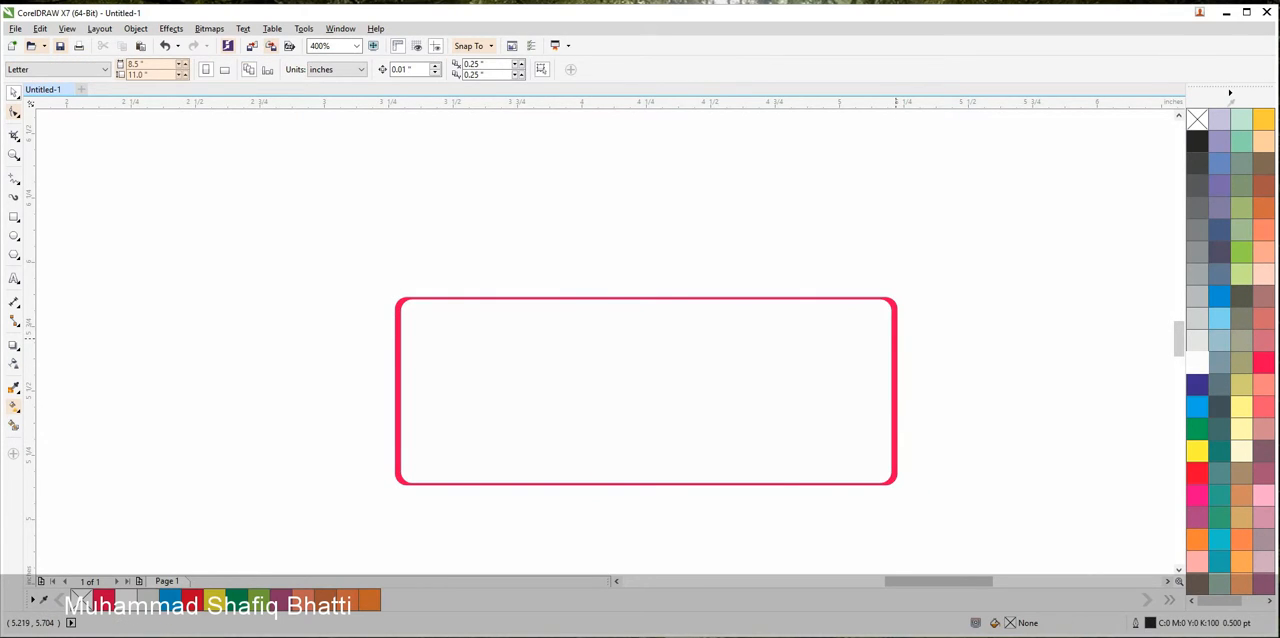
Widen the white inner rectangle symmetrically to about 1.922 inches so the red border is thinner at its sides
left_click(896, 338)
key("Escape")
scroll(868, 338, "up", 2)
left_click(953, 333)
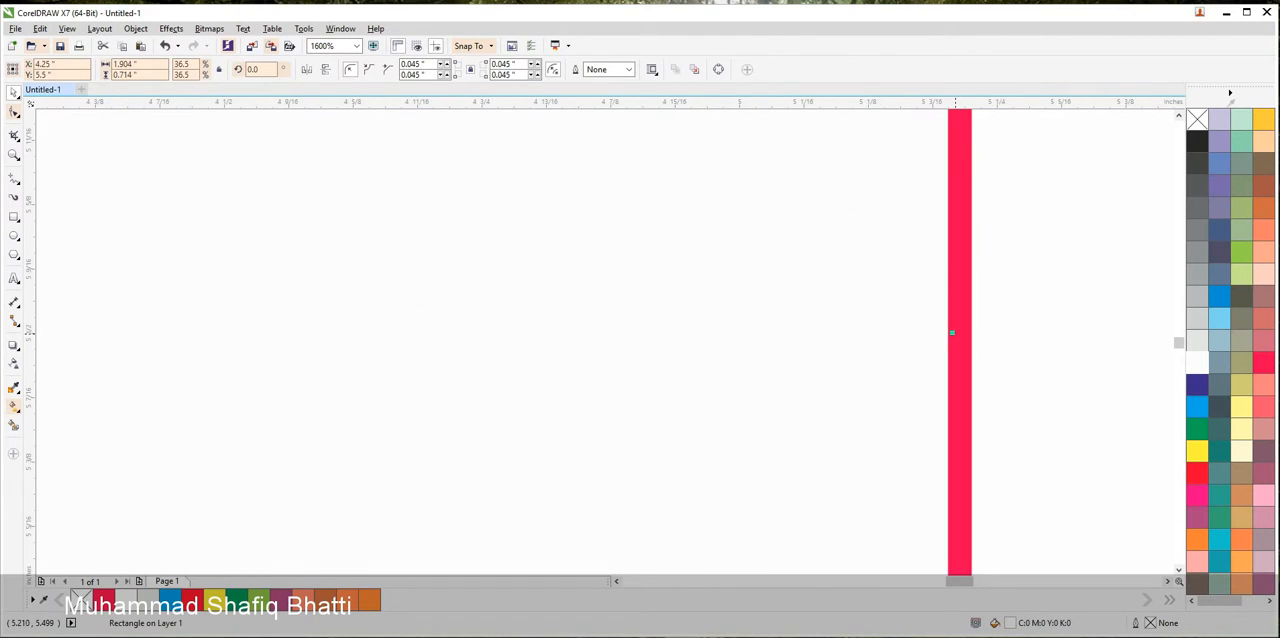
left_click_drag(955, 333, 969, 332)
scroll(913, 334, "down", 3)
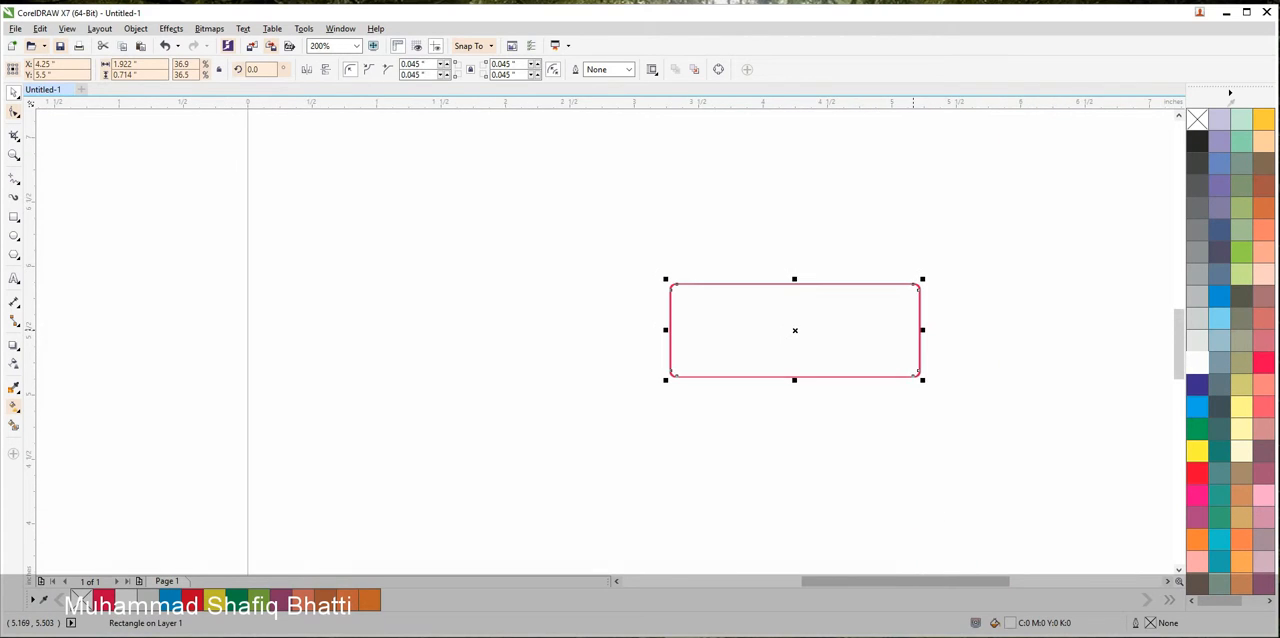
scroll(860, 334, "up", 1)
Apply an elliptical fountain fill to the outer red rectangle, with white at the centre and red at the edge
left_click(757, 180)
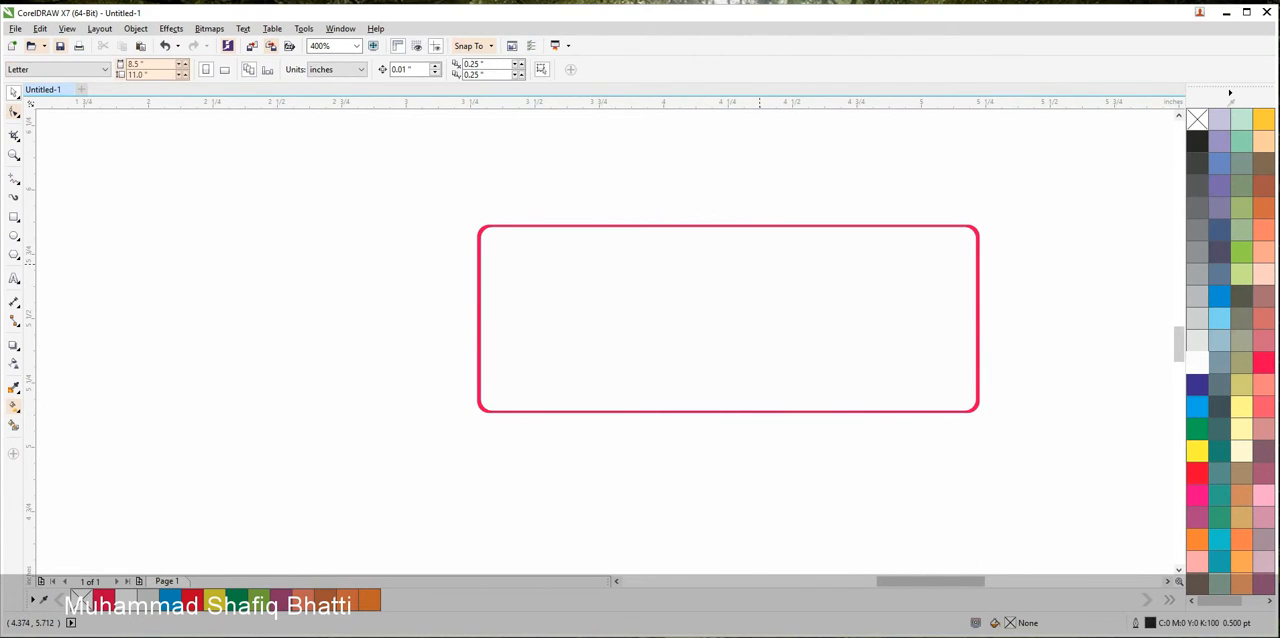
left_click(760, 265)
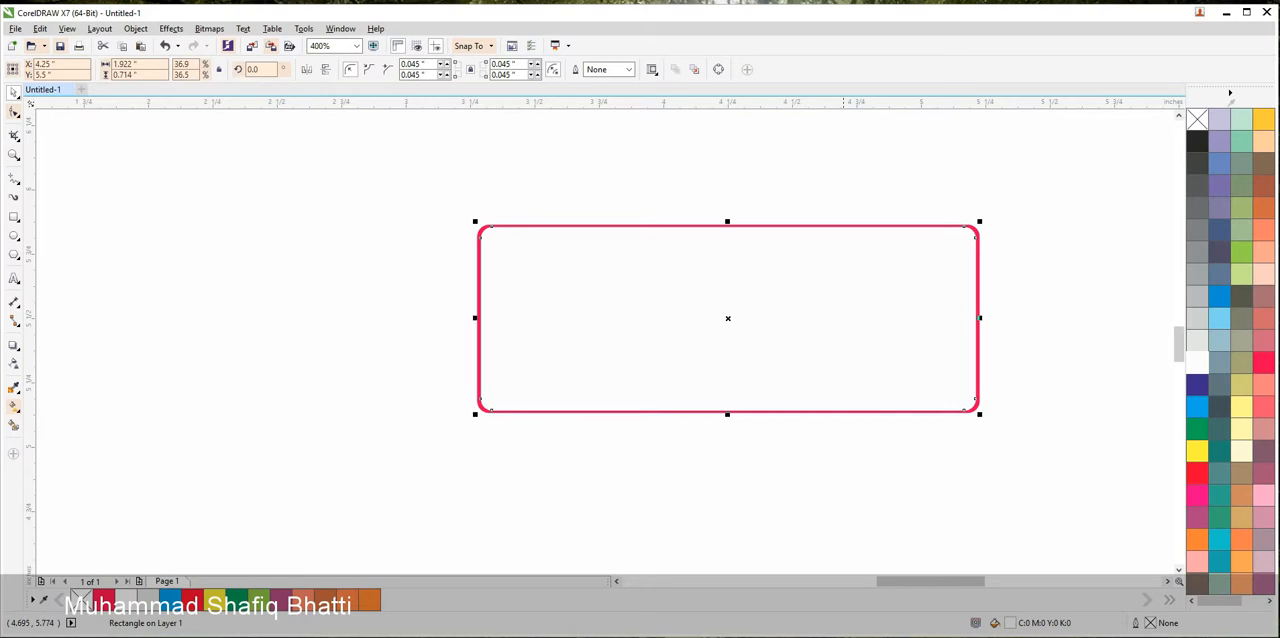
left_click(846, 191)
left_click(822, 226)
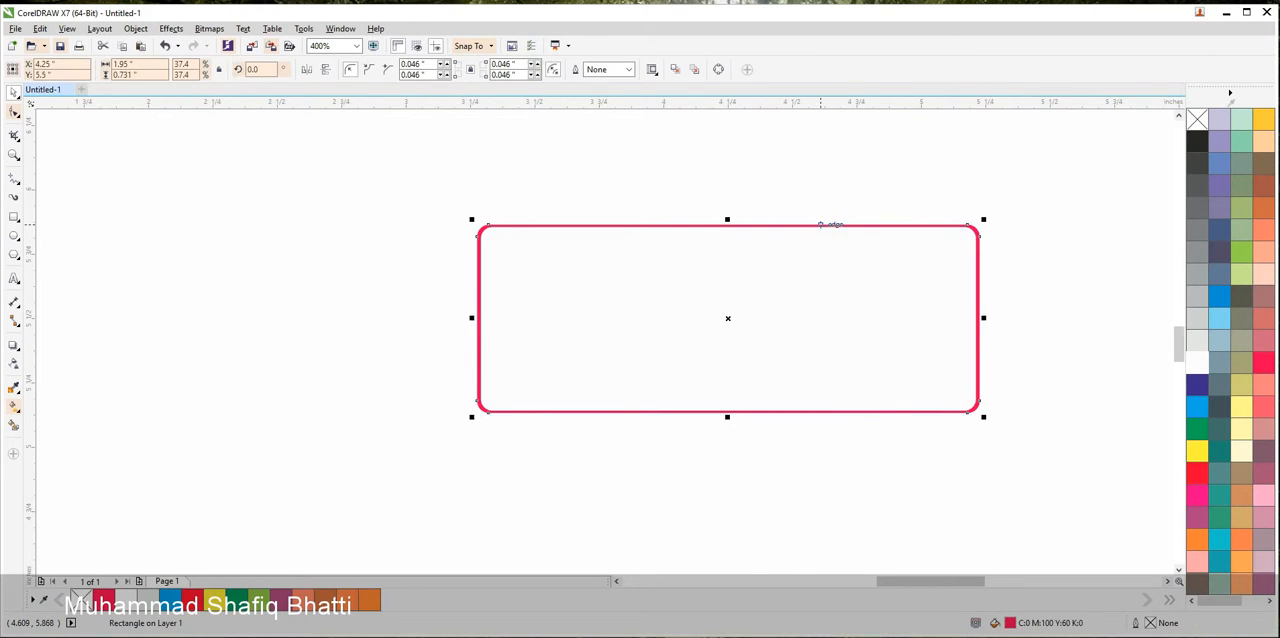
left_click(14, 406)
left_click_drag(447, 280, 1010, 280)
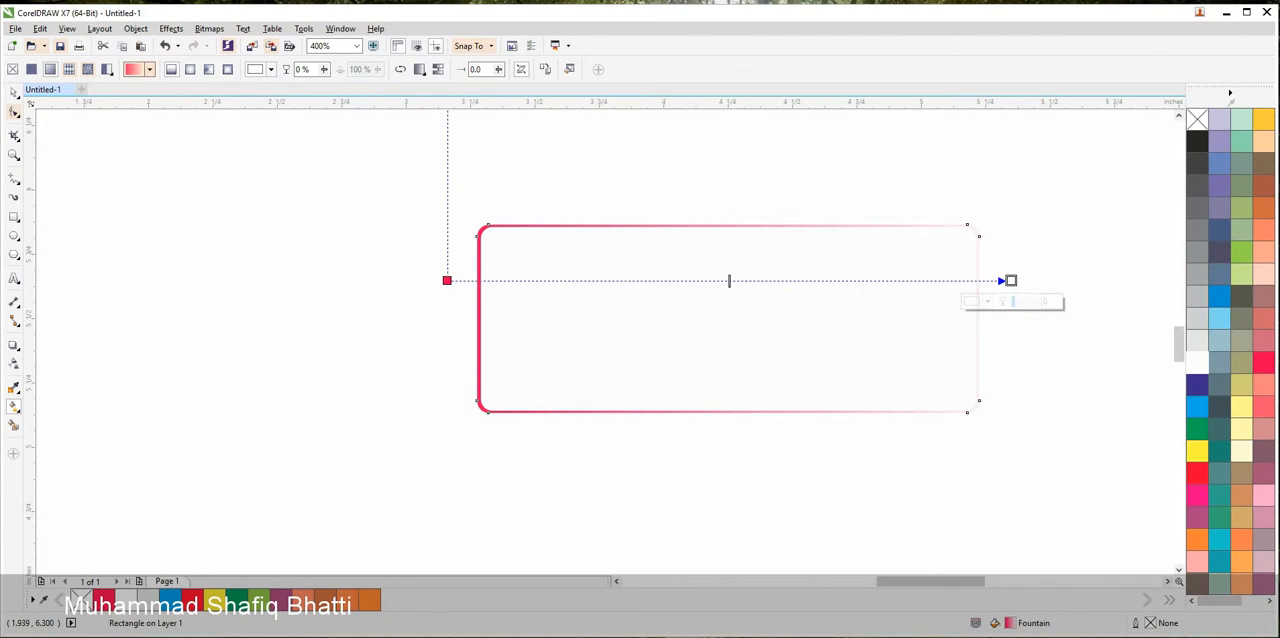
left_click(149, 70)
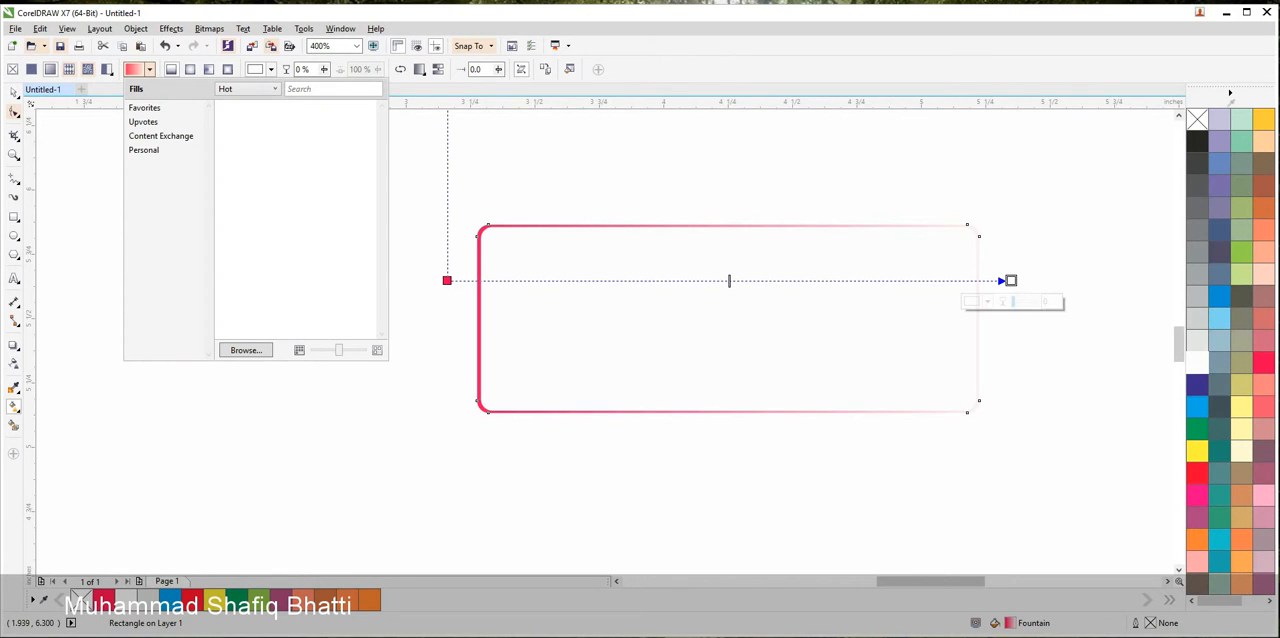
left_click(149, 70)
left_click(190, 69)
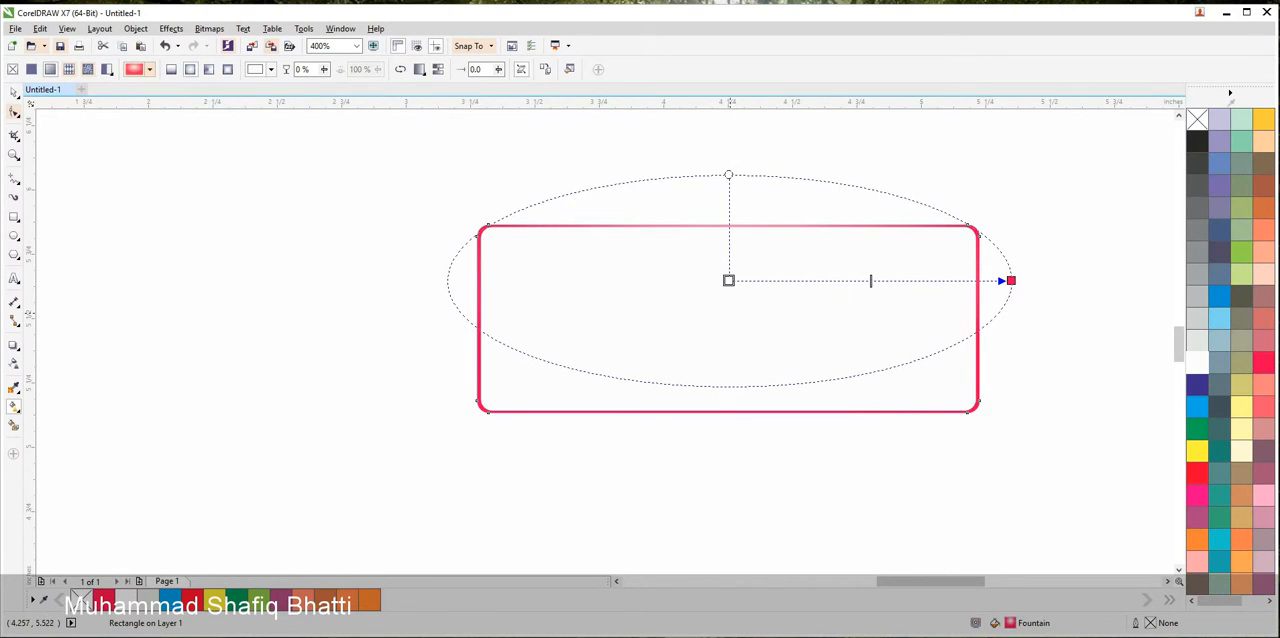
Move the fountain fill's centre to the rectangle's middle and shrink its ellipse to fit well inside the rectangle
left_click_drag(728, 280, 724, 303)
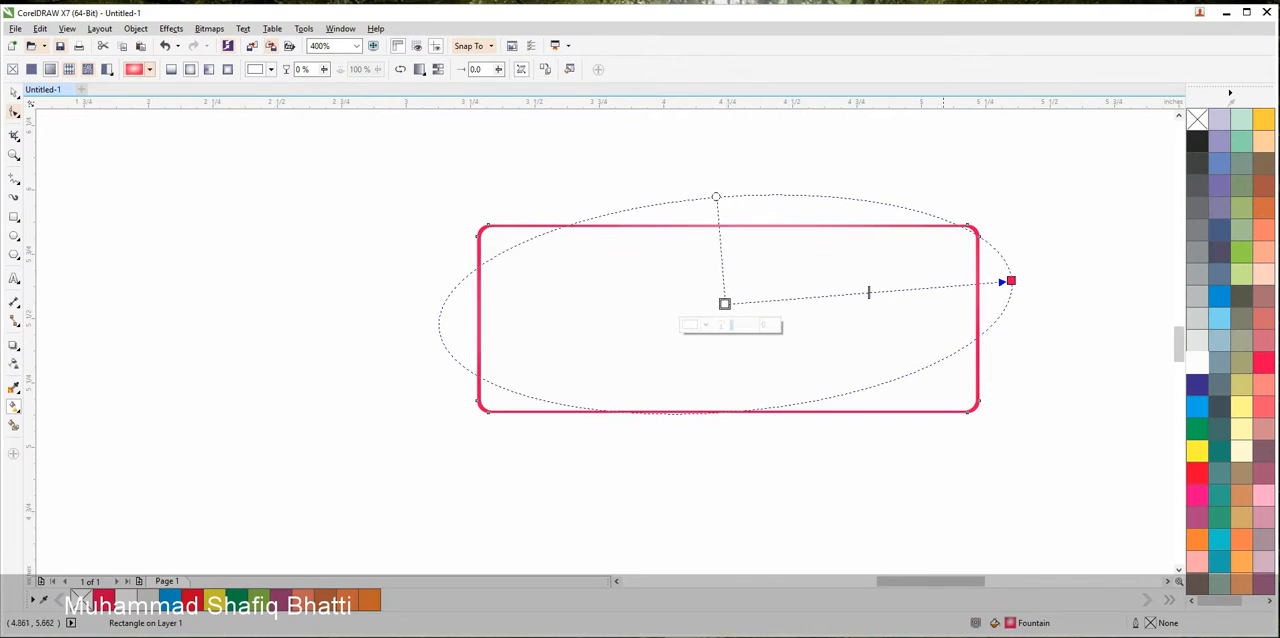
left_click_drag(1011, 281, 906, 306)
left_click_drag(769, 304, 771, 320)
left_click_drag(907, 322, 876, 319)
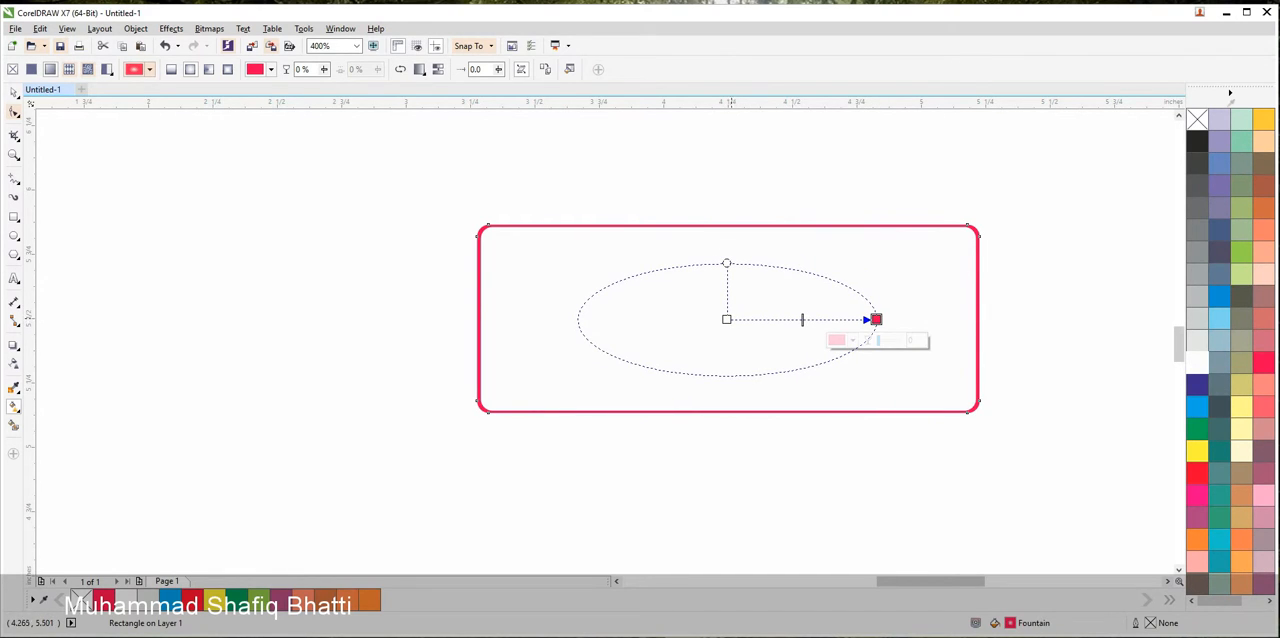
Change the centre colour of the elliptical fountain fill from white to a pale yellow
left_click(726, 319)
left_click(703, 340)
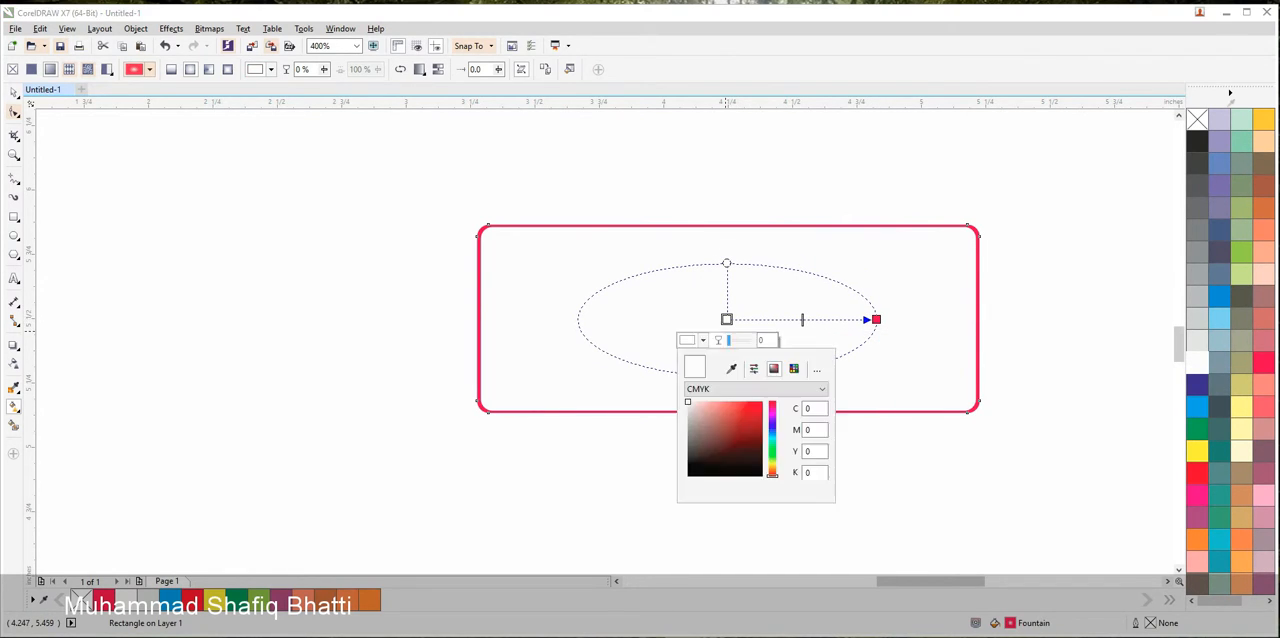
left_click_drag(772, 441, 772, 464)
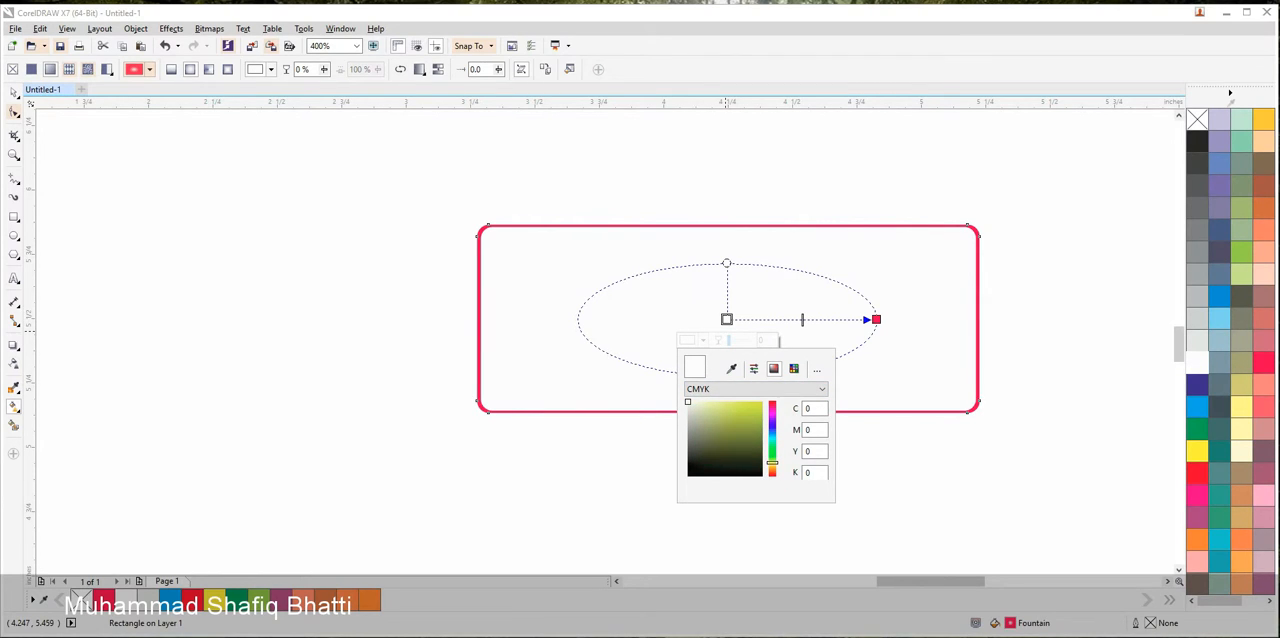
left_click_drag(706, 408, 702, 409)
left_click_drag(772, 462, 772, 467)
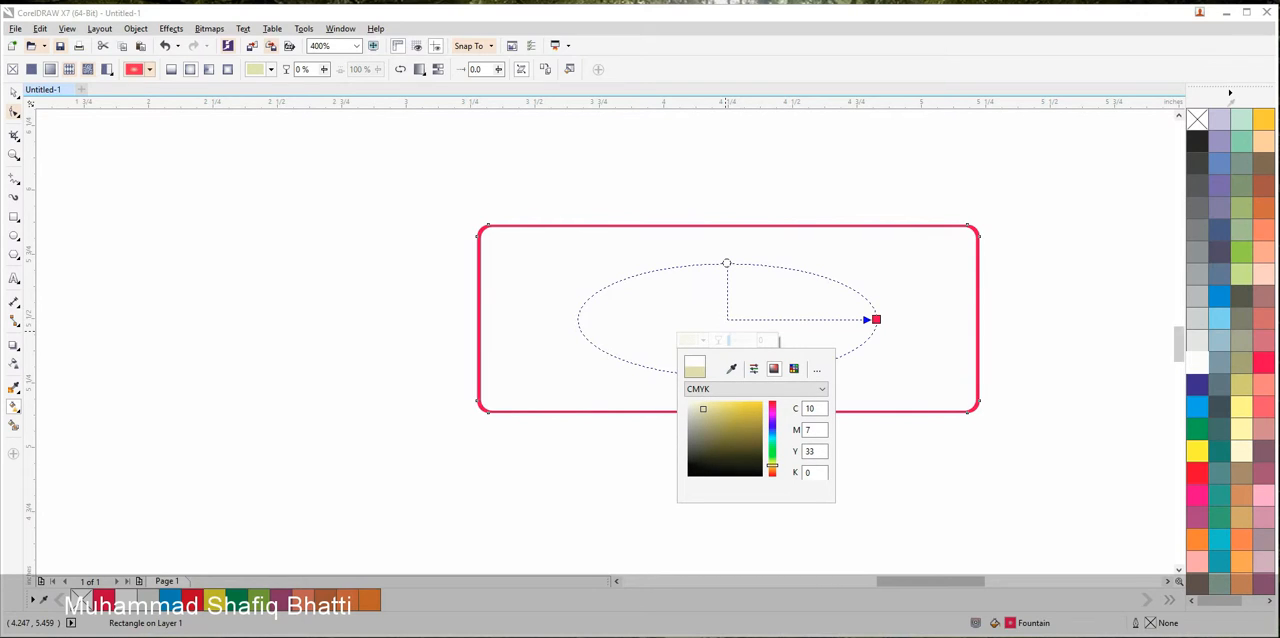
left_click_drag(703, 408, 716, 401)
left_click(862, 498)
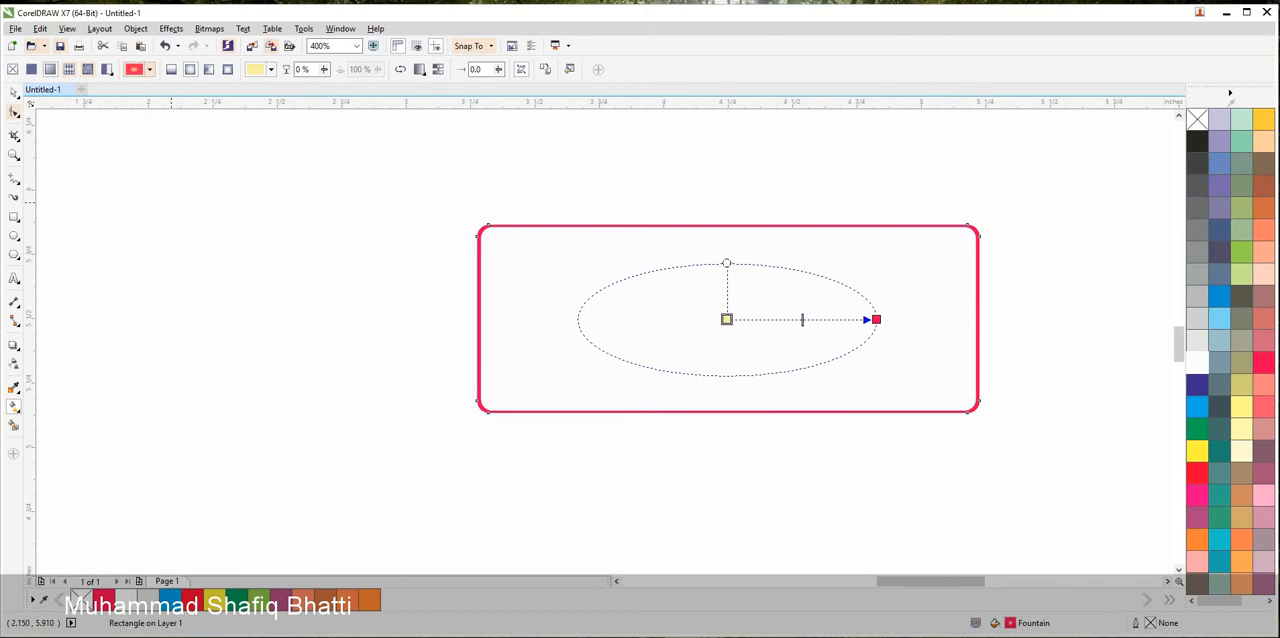
Move the white inner rectangle down below the gradient-filled red rectangle
left_click(14, 92)
left_click(300, 190)
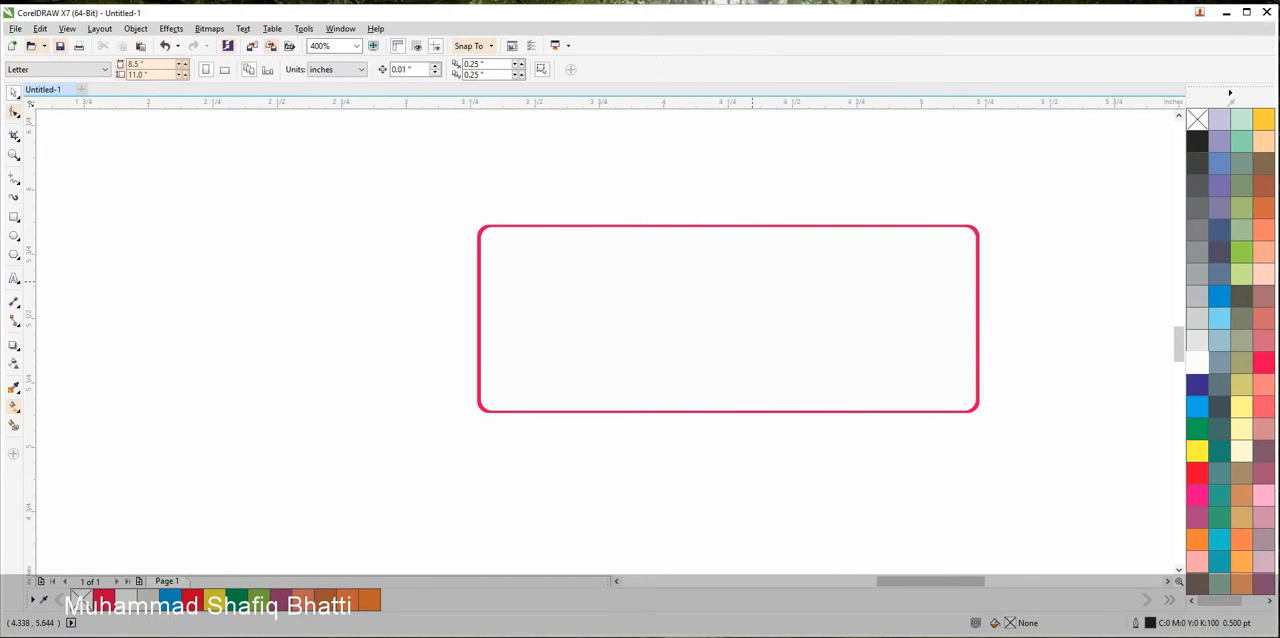
left_click_drag(753, 282, 676, 501)
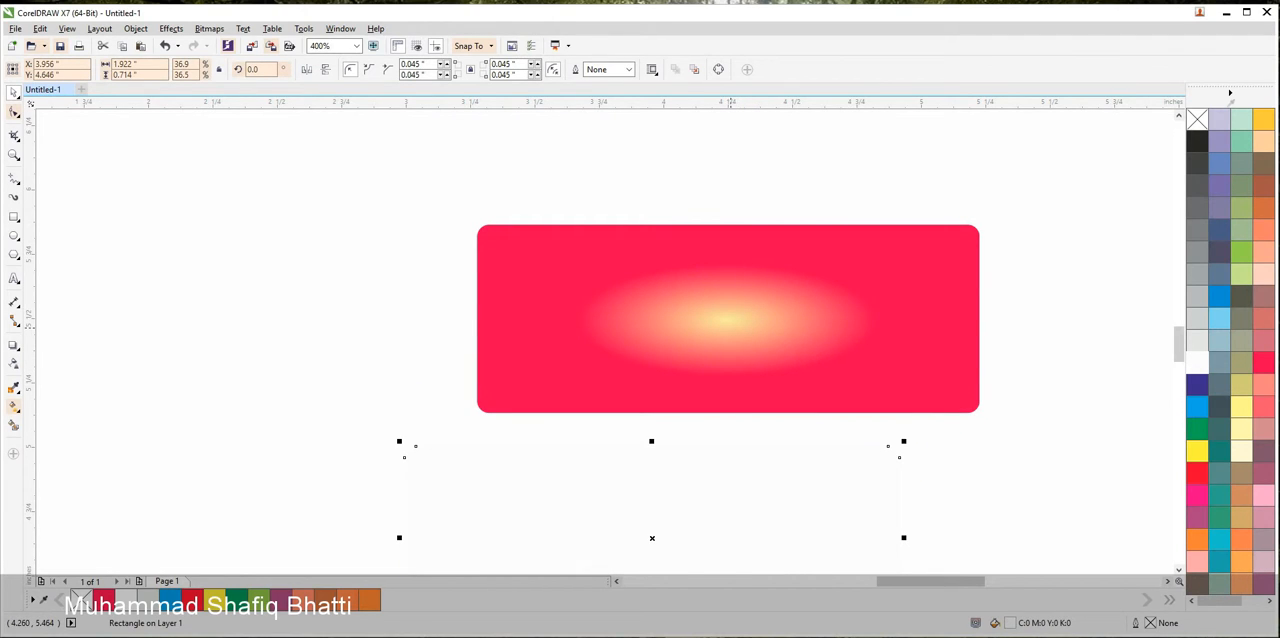
Enlarge the red rectangle's elliptical fountain fill until its ellipse extends past the rectangle's edges
left_click(750, 378)
left_click(14, 407)
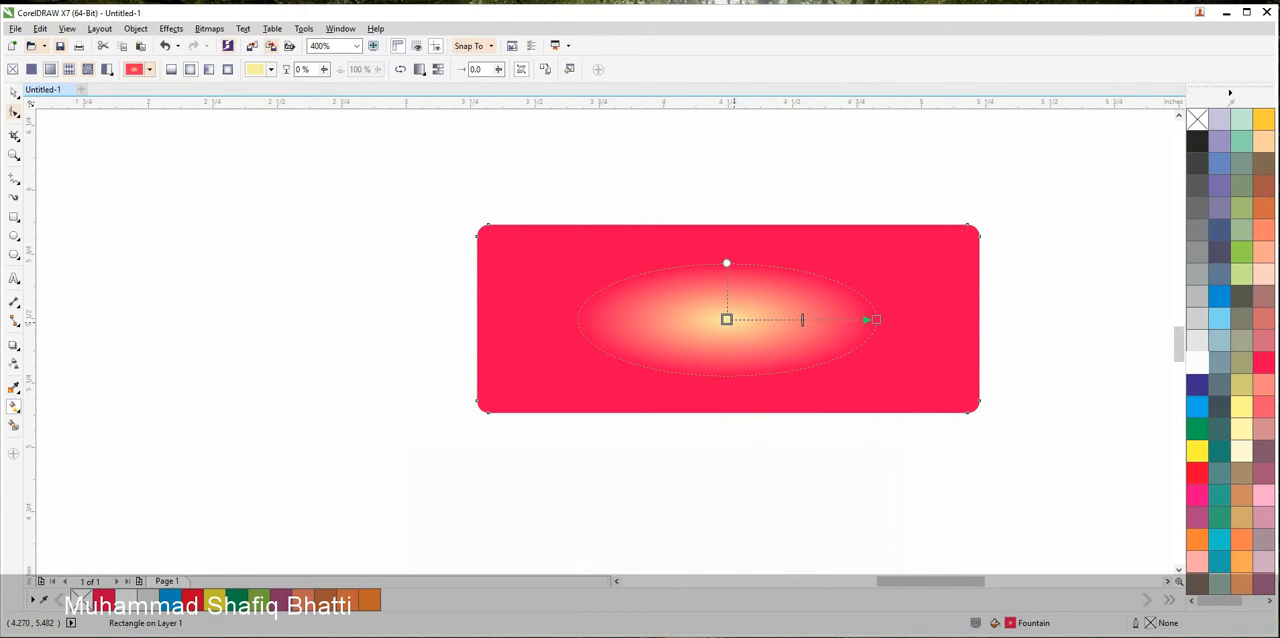
left_click_drag(875, 319, 1030, 321)
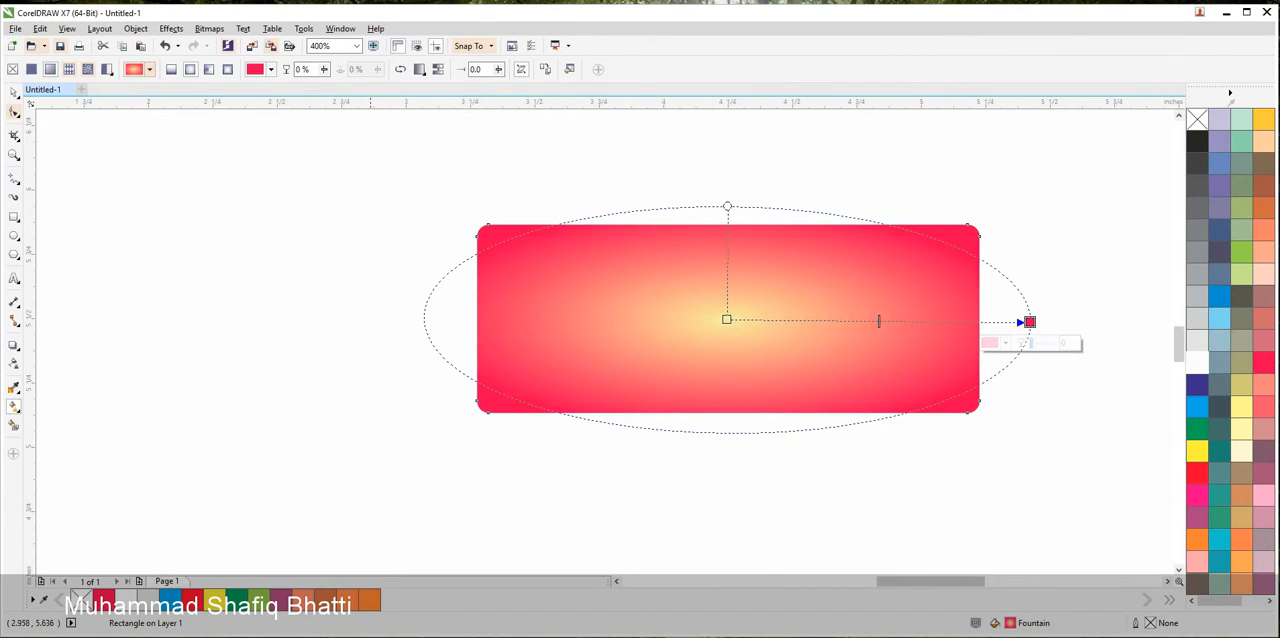
Move the white inner rectangle back over the gradient-filled red rectangle and centre both on the page
left_click(14, 92)
left_click_drag(555, 485, 645, 318)
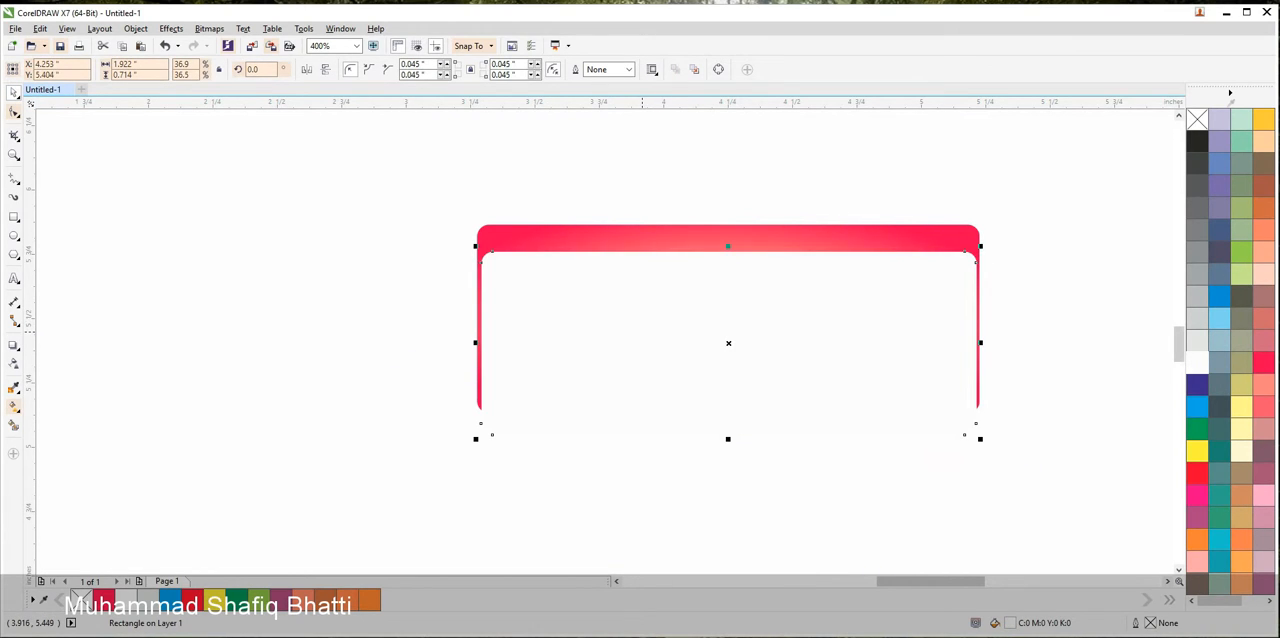
key("Up")
key("Up")
key("Up")
key("Up")
key("Up")
key("Up")
key("Up")
key("Up")
key("Up")
key("Up")
left_click(1050, 153)
left_click_drag(1050, 153, 422, 435)
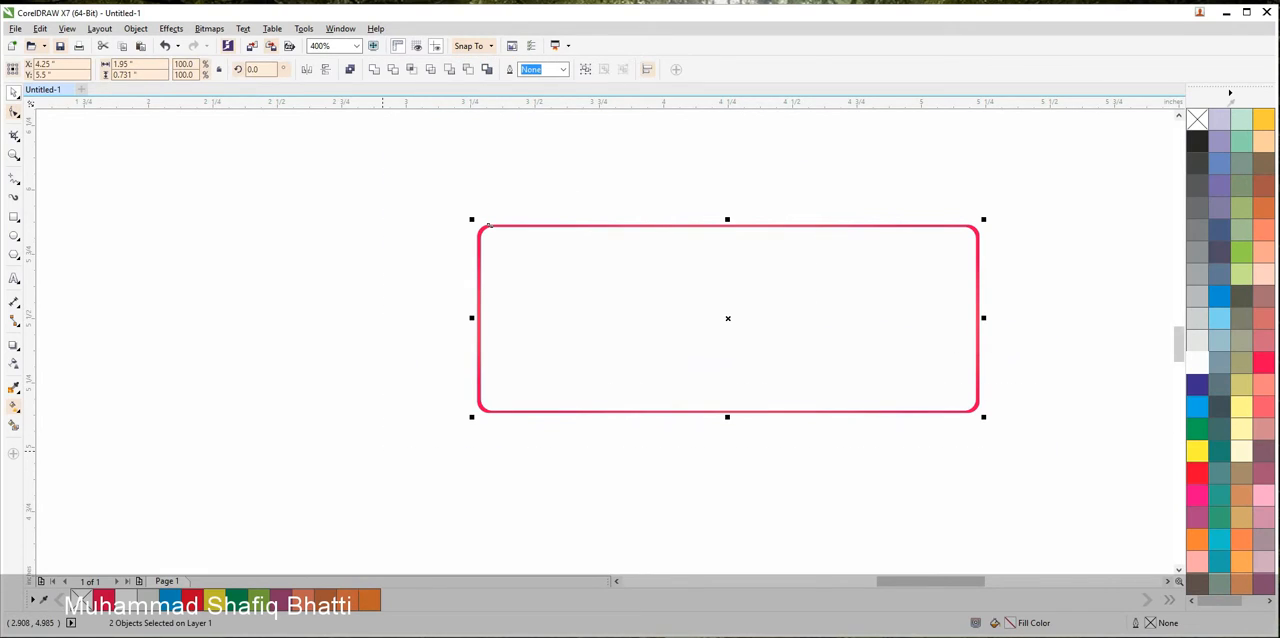
Apply a vertical linear transparency to the white inner rectangle, opaque at its upper edge and fading out just below the middle
left_click(489, 226)
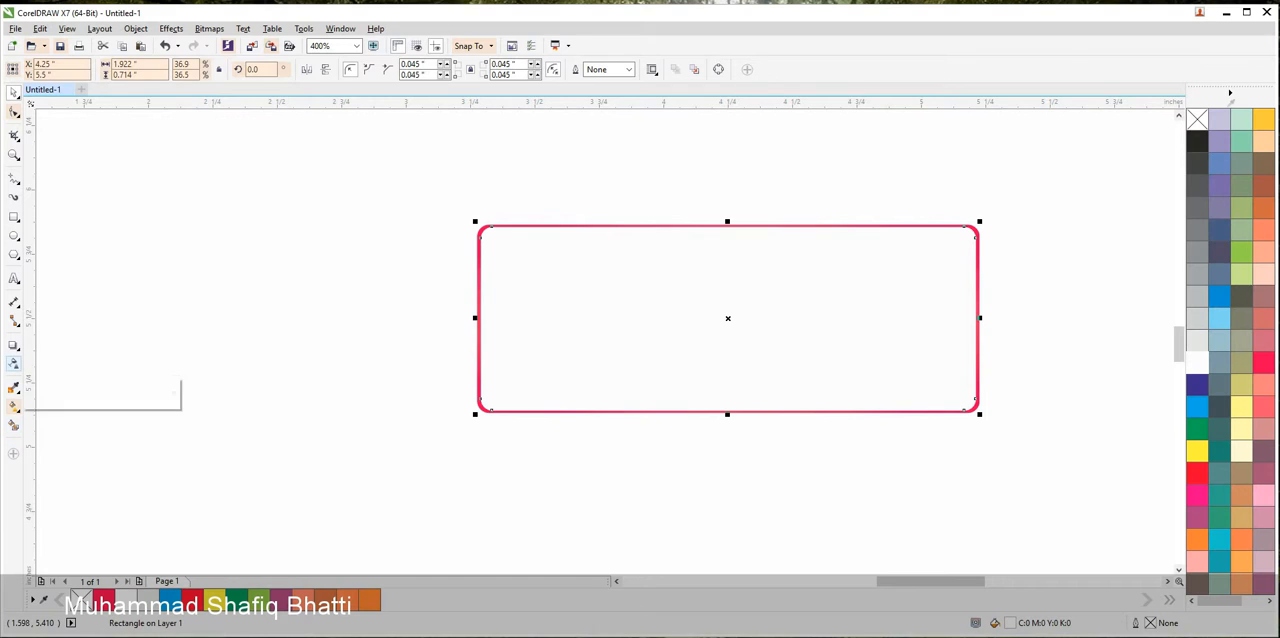
left_click(14, 405)
left_click_drag(723, 226, 723, 341)
left_click(14, 93)
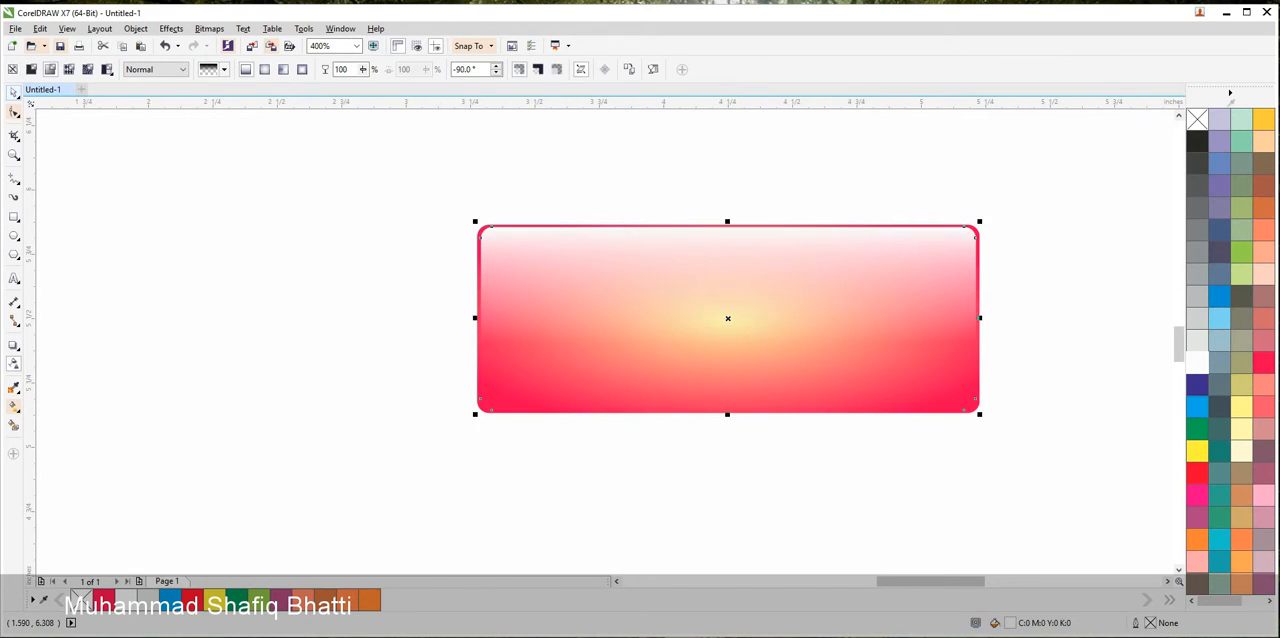
left_click(235, 251)
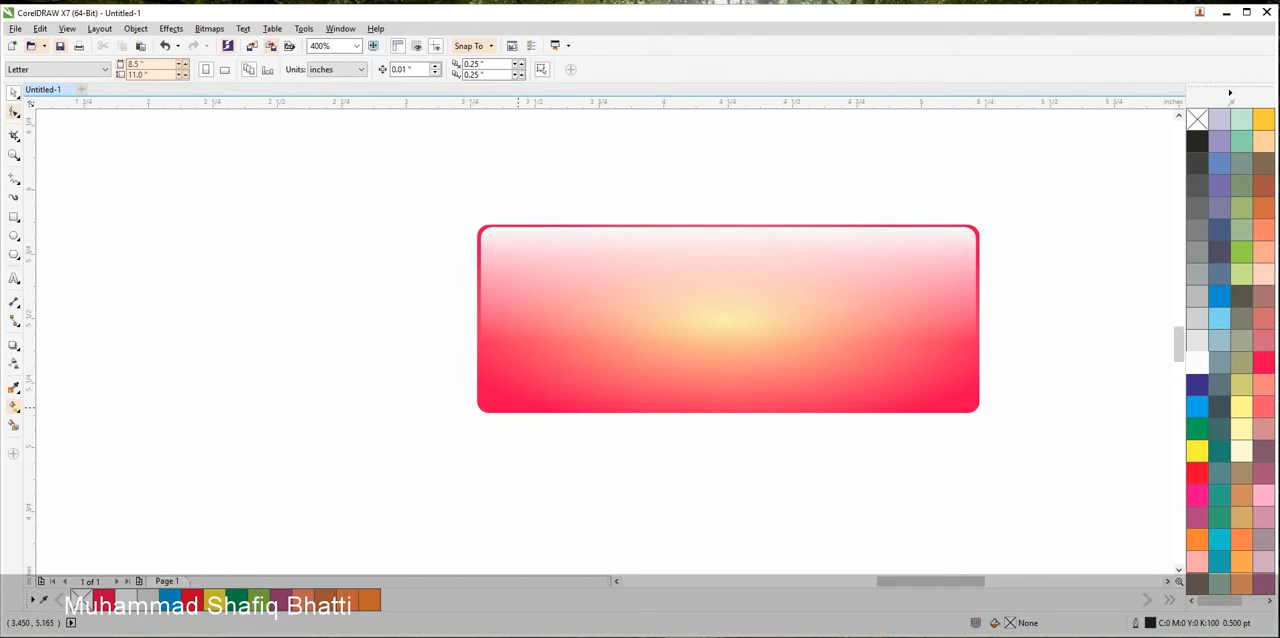
Make a vertically squashed copy of the gloss rectangle, about 0.157 in high, along the button's lower edge
left_click(495, 409)
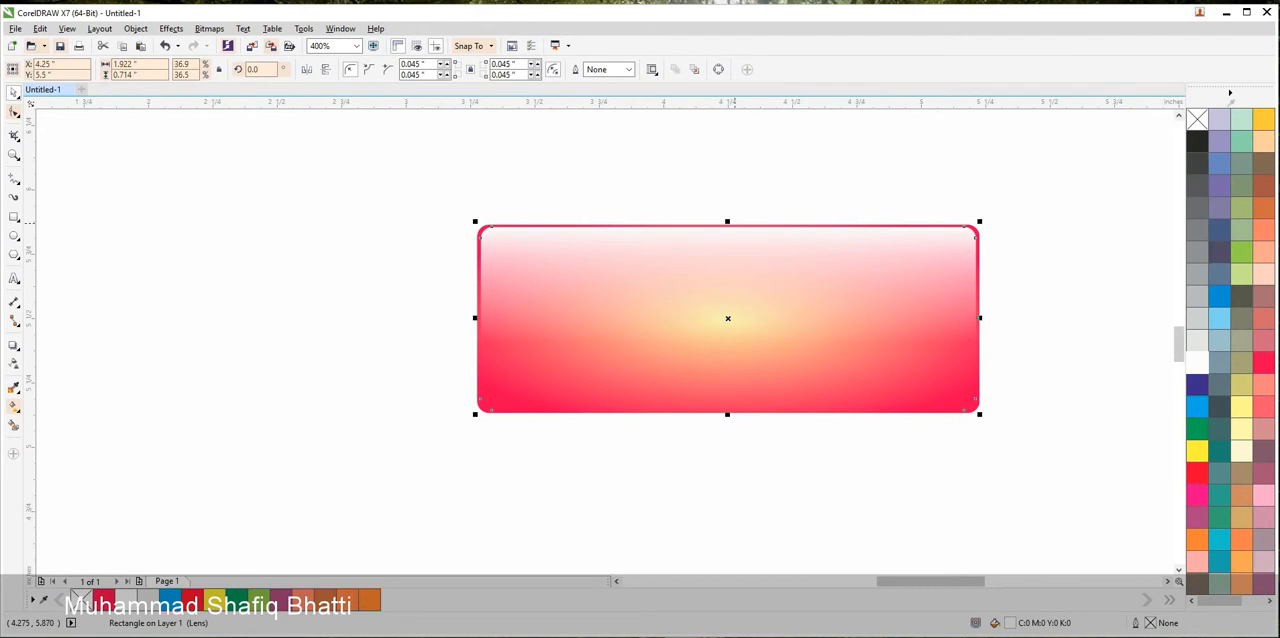
left_click_drag(731, 221, 716, 370)
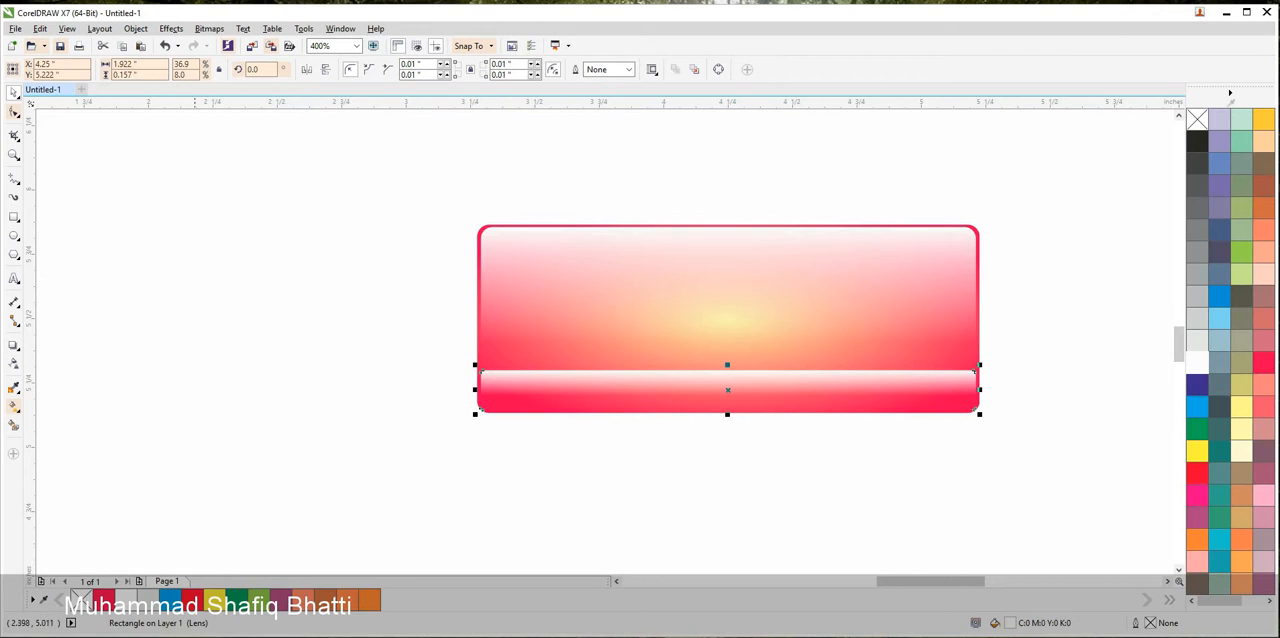
Stretch the lower strip's linear transparency so that it runs past the button's bottom edge, keeping the Normal merge mode
left_click(14, 363)
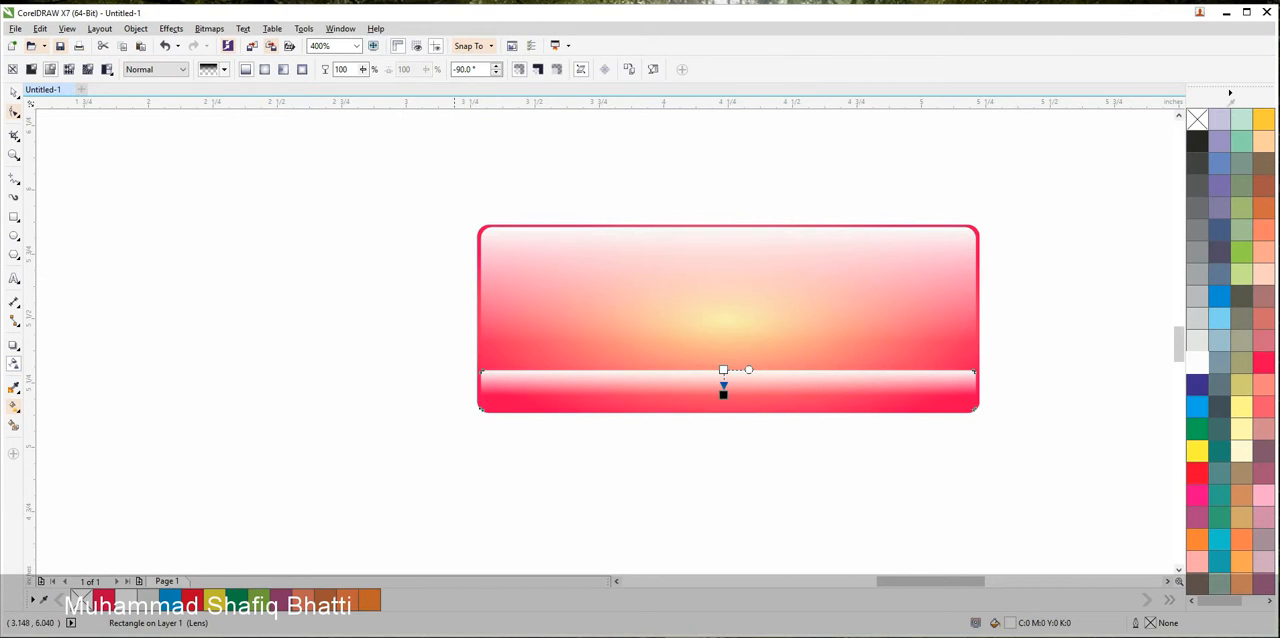
left_click(450, 180)
left_click(660, 380)
left_click_drag(724, 370, 719, 457)
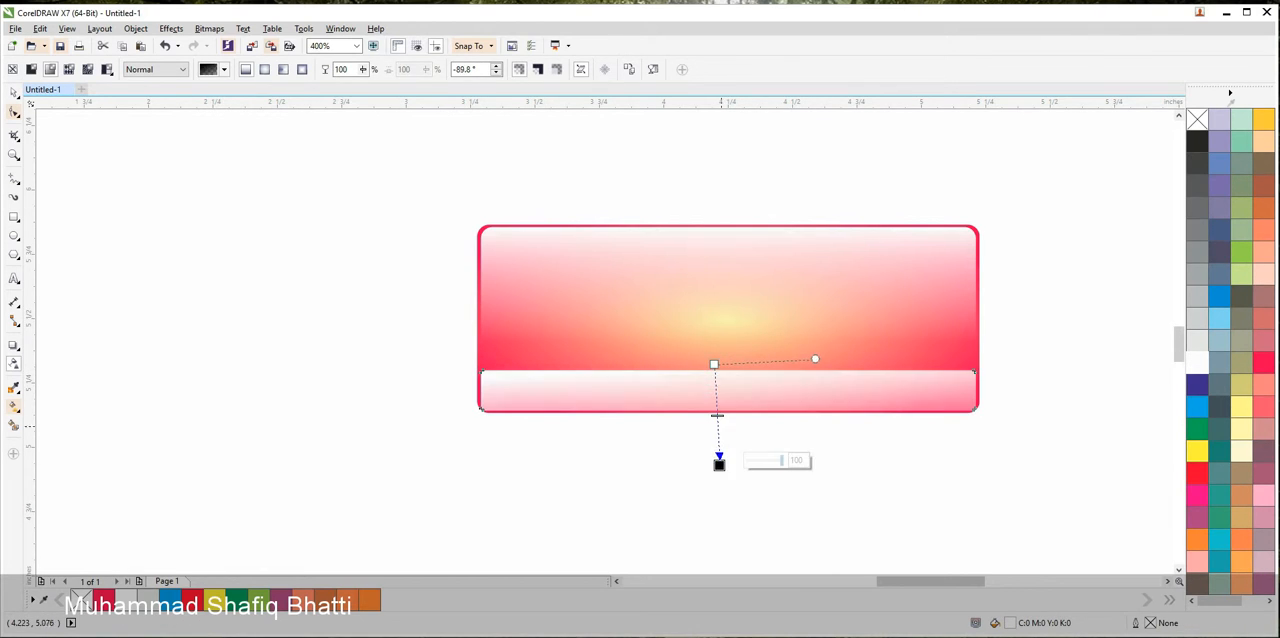
left_click(156, 69)
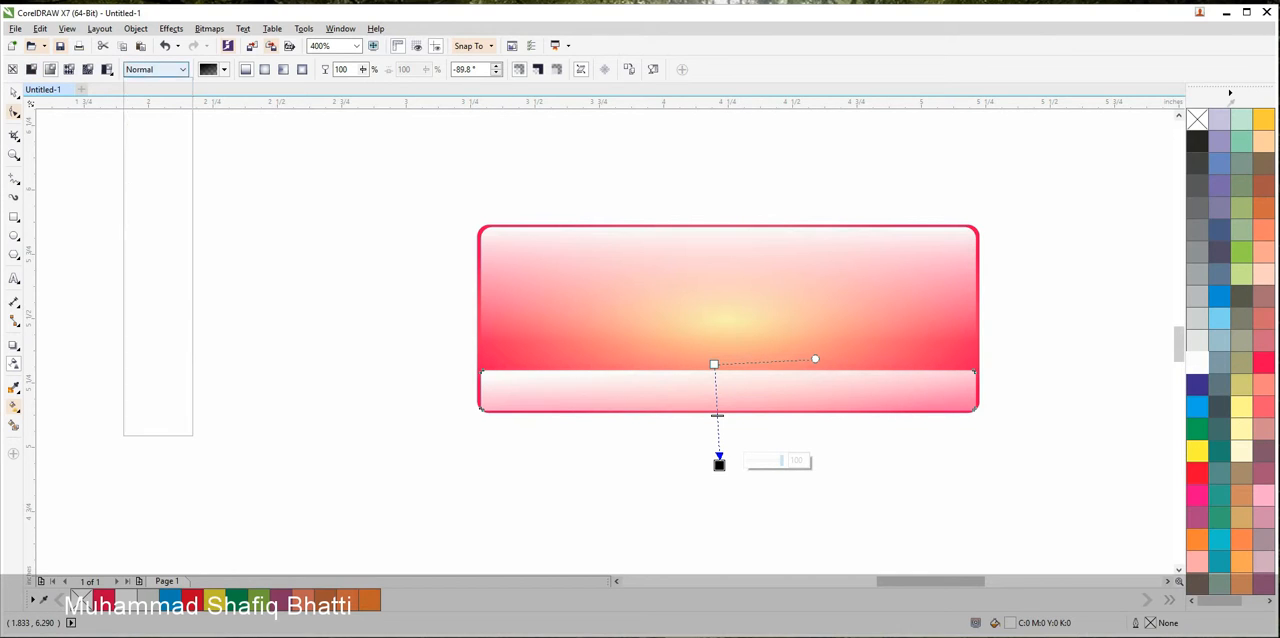
left_click(141, 85)
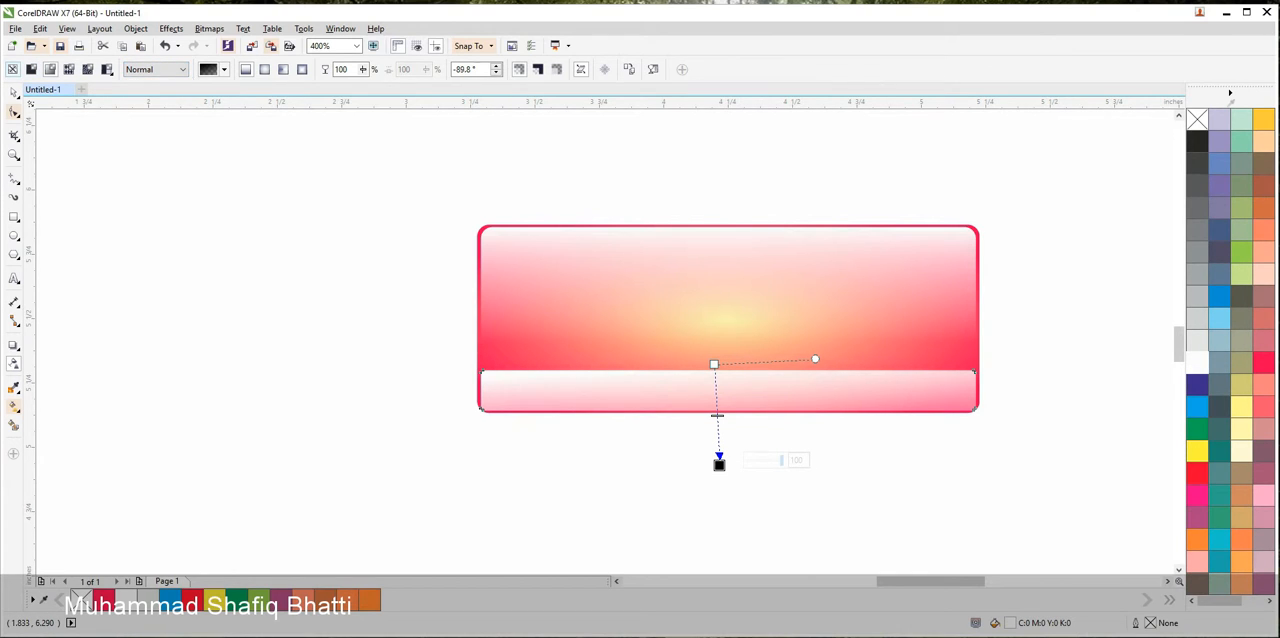
Remove the lower strip's transparency and round its corners to about 0.036 in with the Shape tool
left_click(12, 69)
left_click(14, 92)
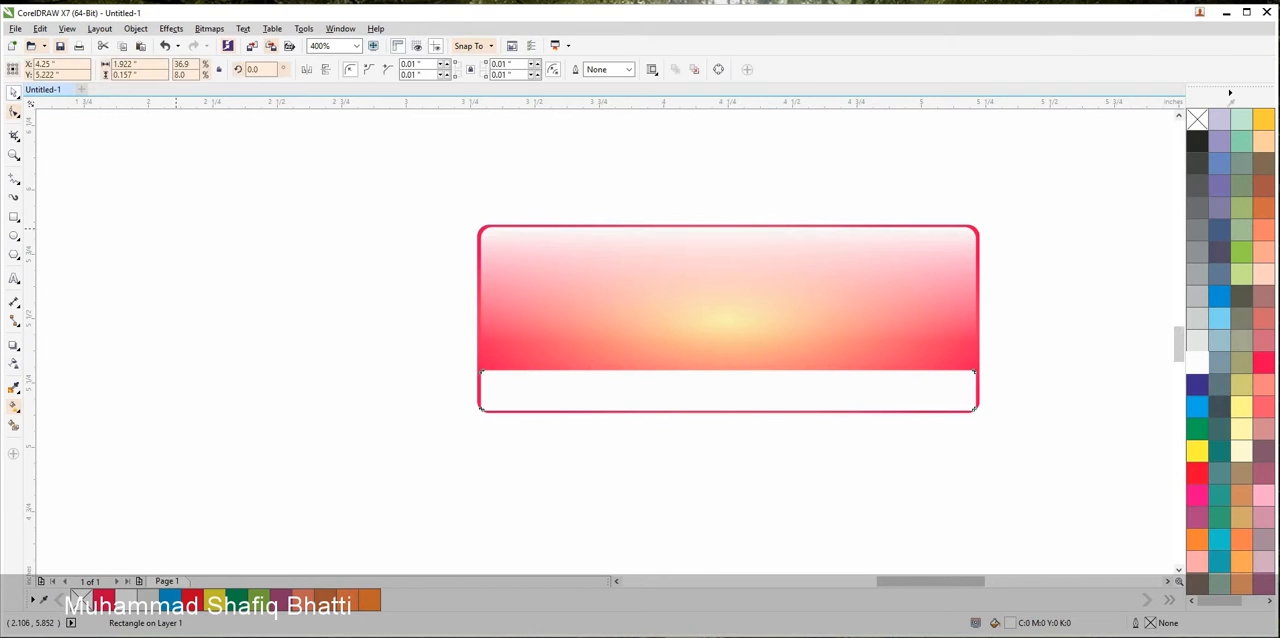
scroll(467, 391, "up", 3)
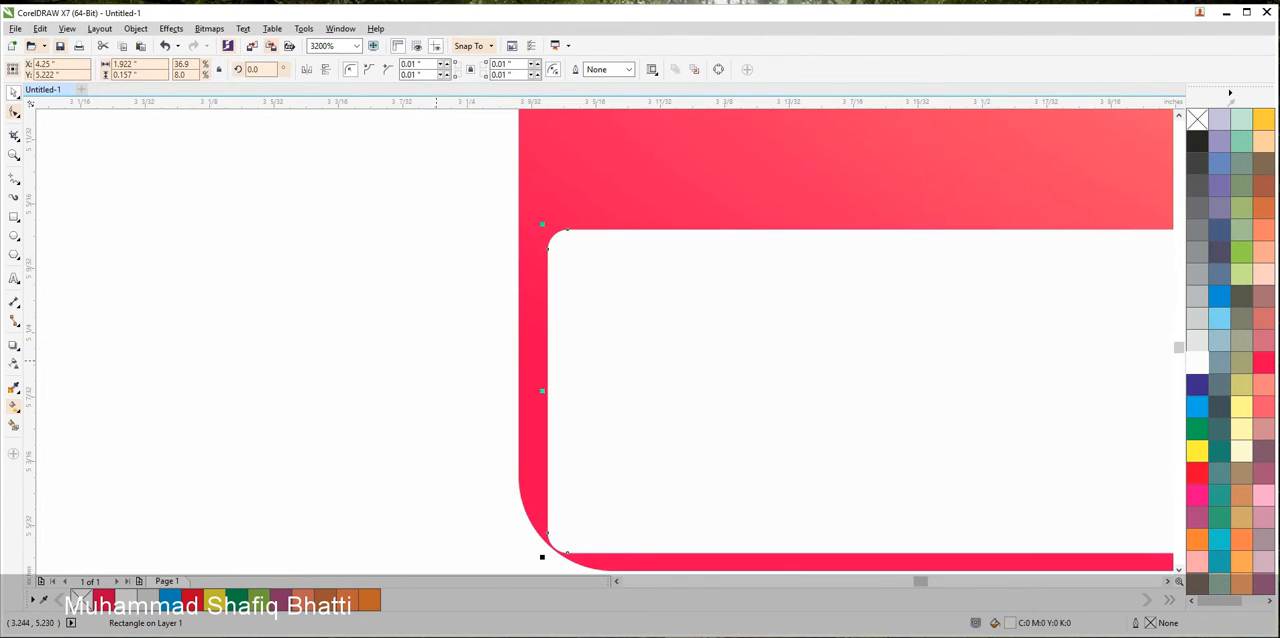
key("F10")
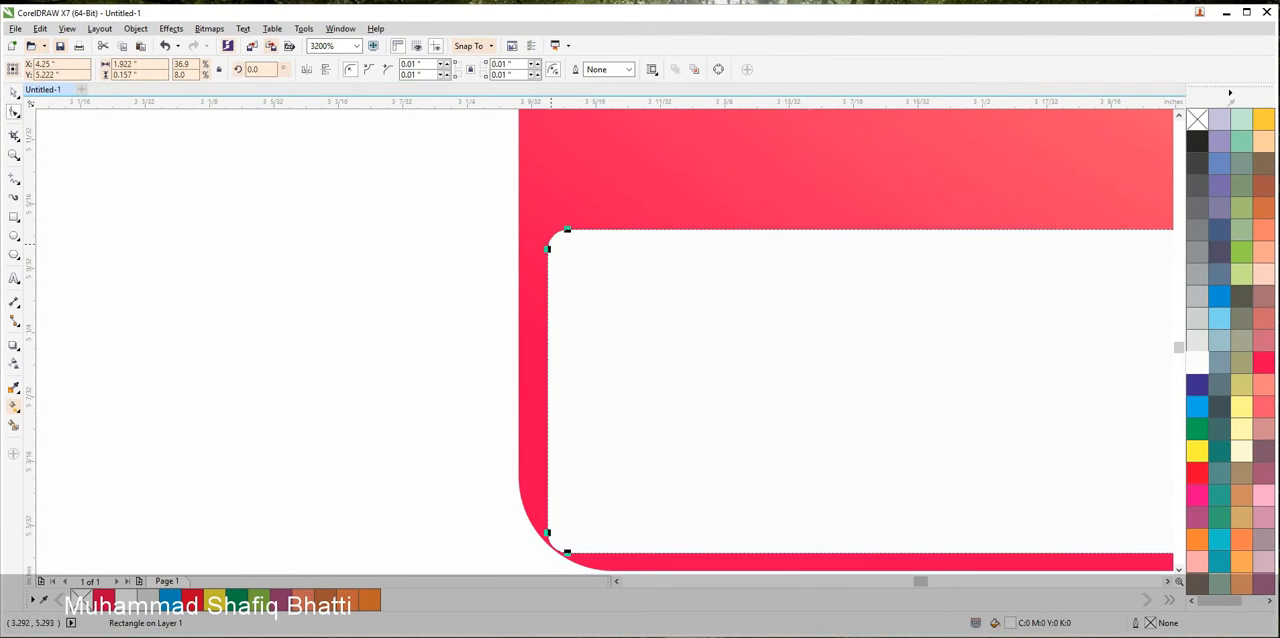
left_click_drag(547, 248, 547, 300)
scroll(537, 300, "down", 3)
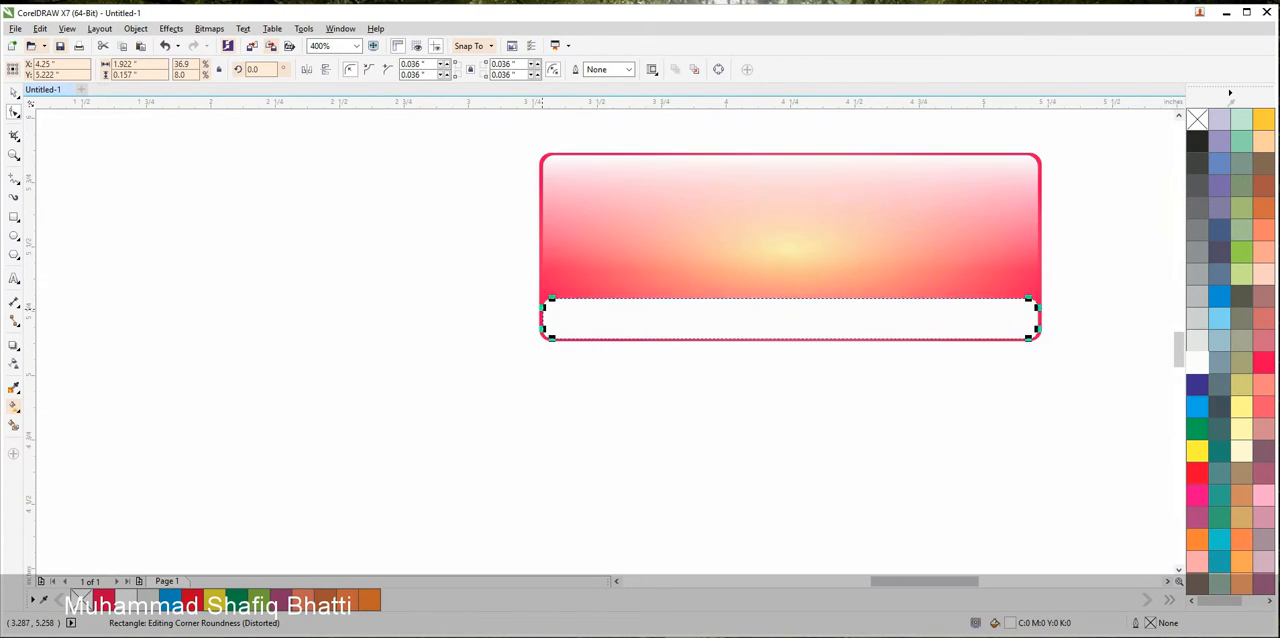
left_click_drag(492, 331, 417, 387)
left_click(14, 93)
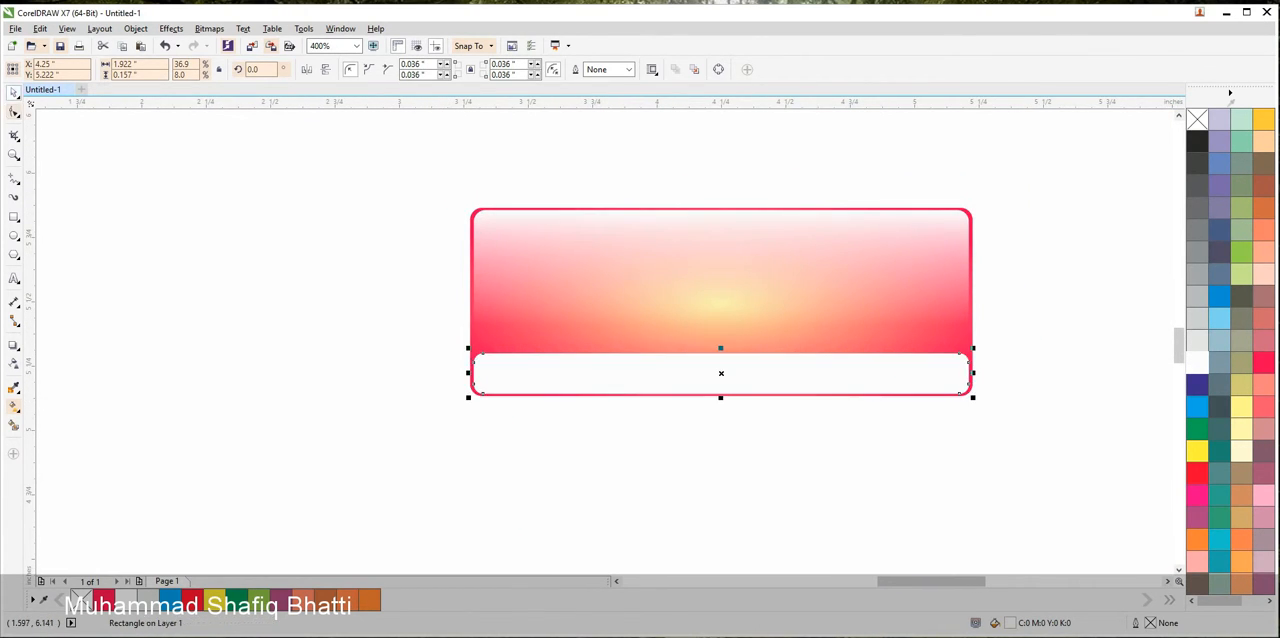
Move the large transparent gloss rectangle off to the upper left of the button and fill it pale yellow
left_click(55, 134)
left_click_drag(921, 222, 523, 155)
left_click(1241, 407)
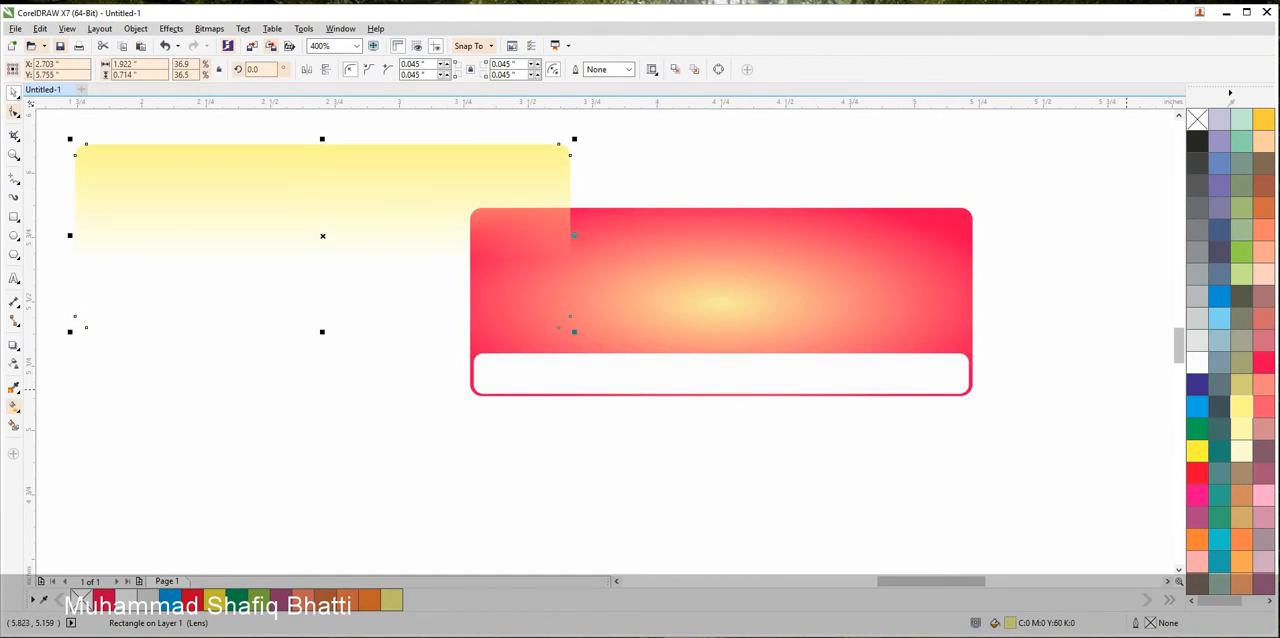
left_click(1060, 345)
Blend the red gradient rectangle into the white lower strip with 20 steps
left_click(864, 309)
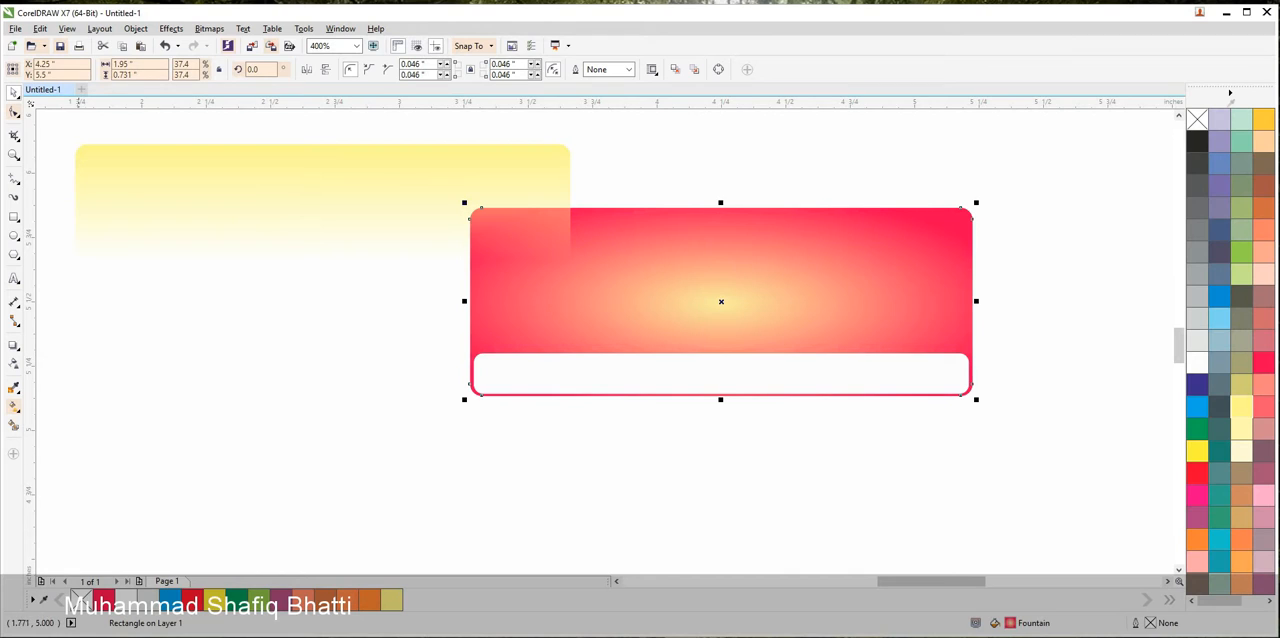
left_click(14, 344)
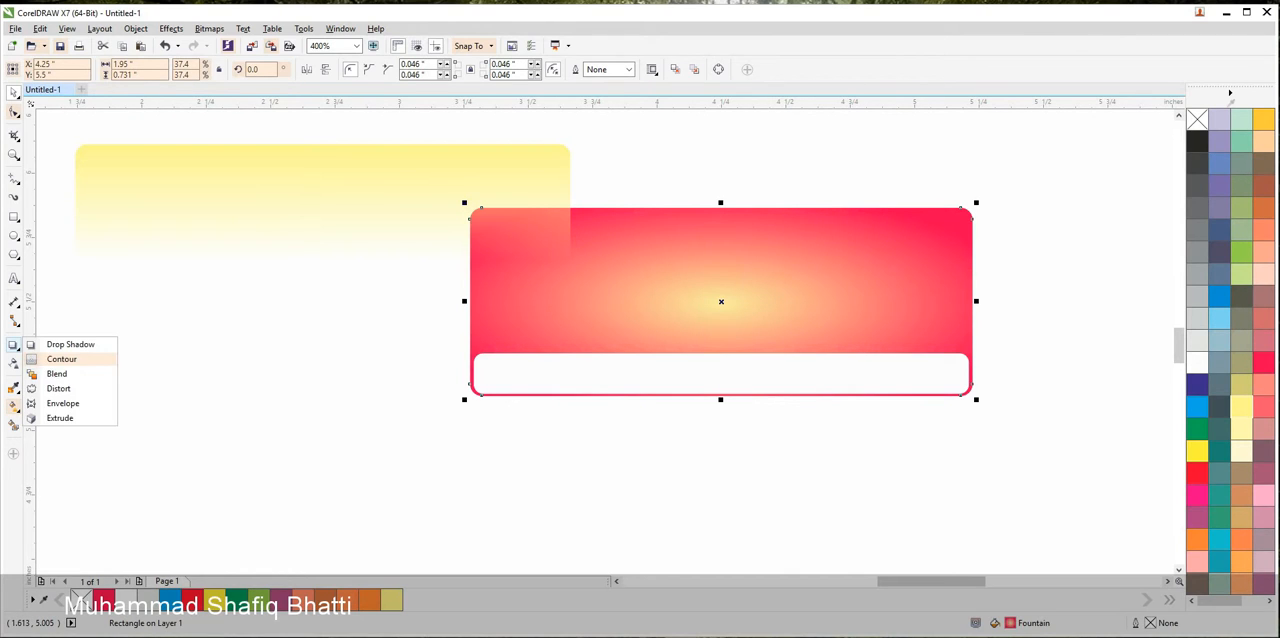
left_click(57, 373)
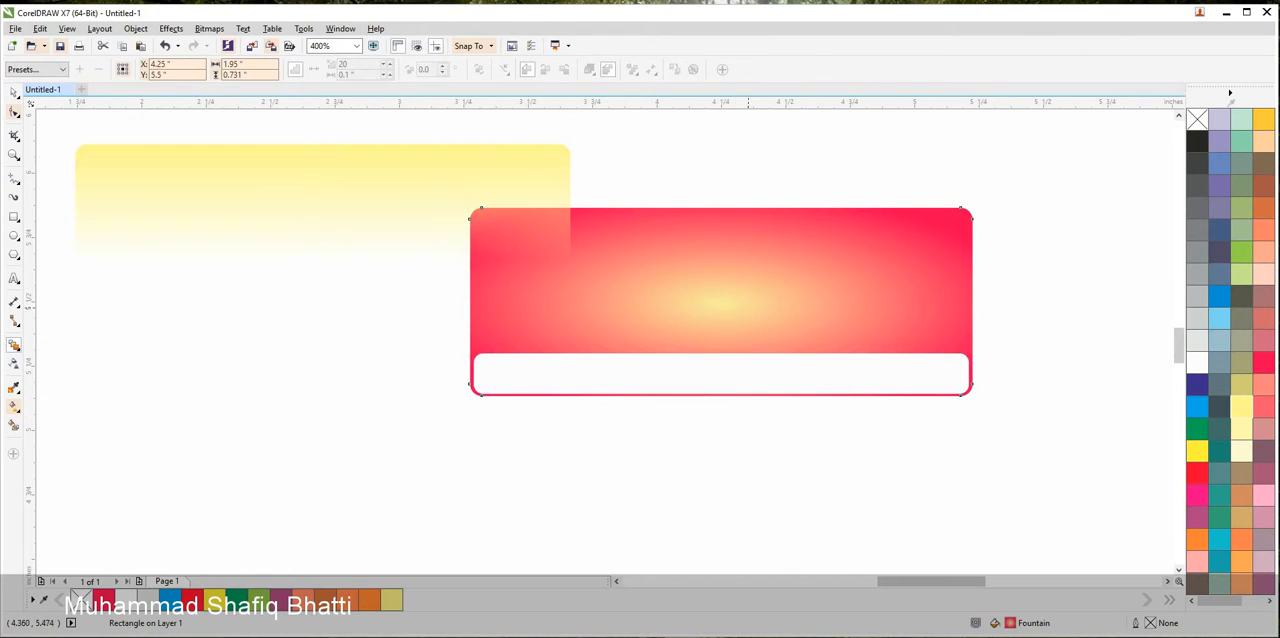
left_click_drag(717, 300, 720, 372)
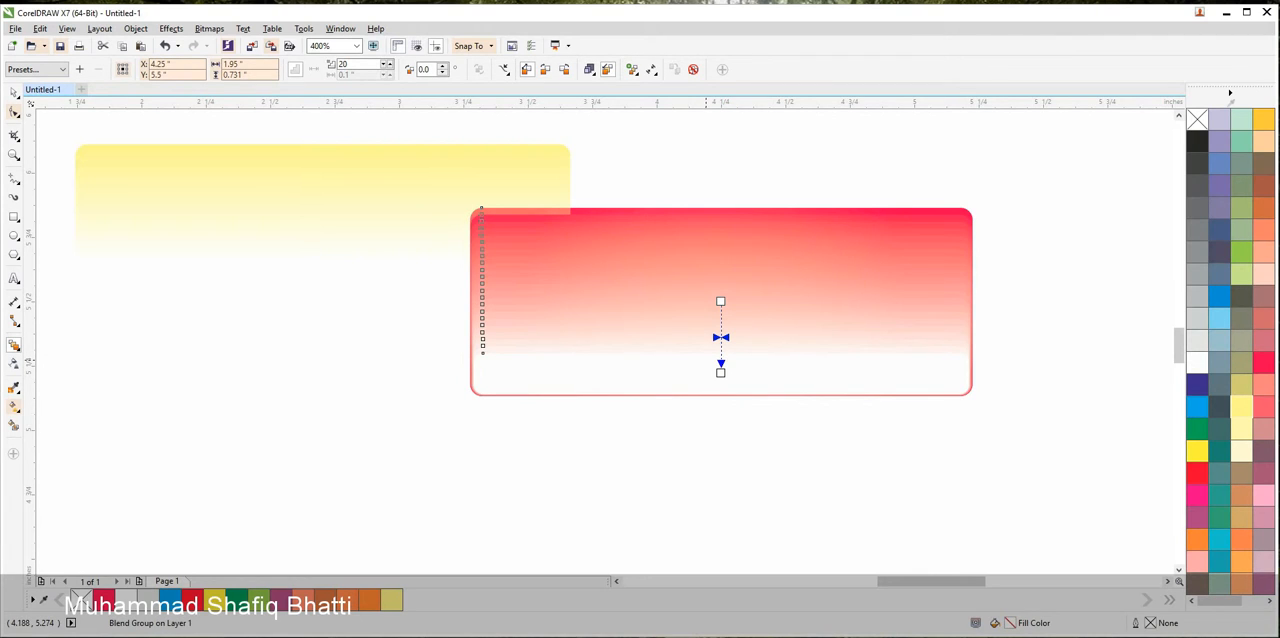
Centre the yellow gloss rectangle on the page in front of the blended button and fill it white
left_click(14, 93)
left_click_drag(181, 179, 577, 242)
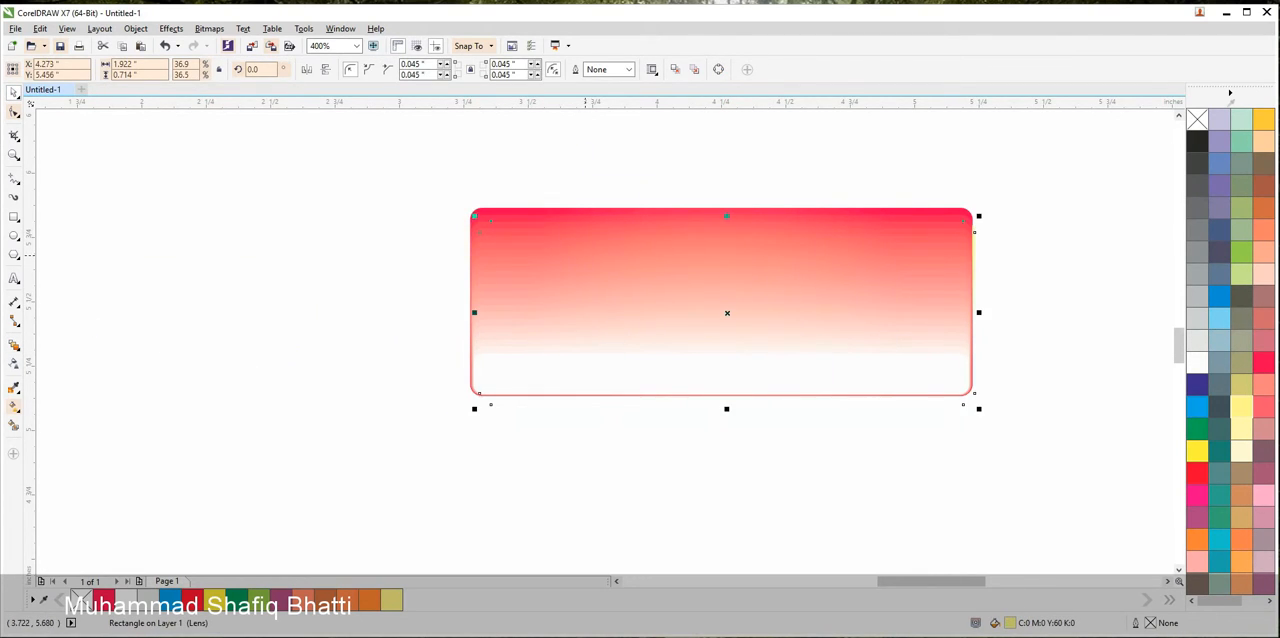
key("p")
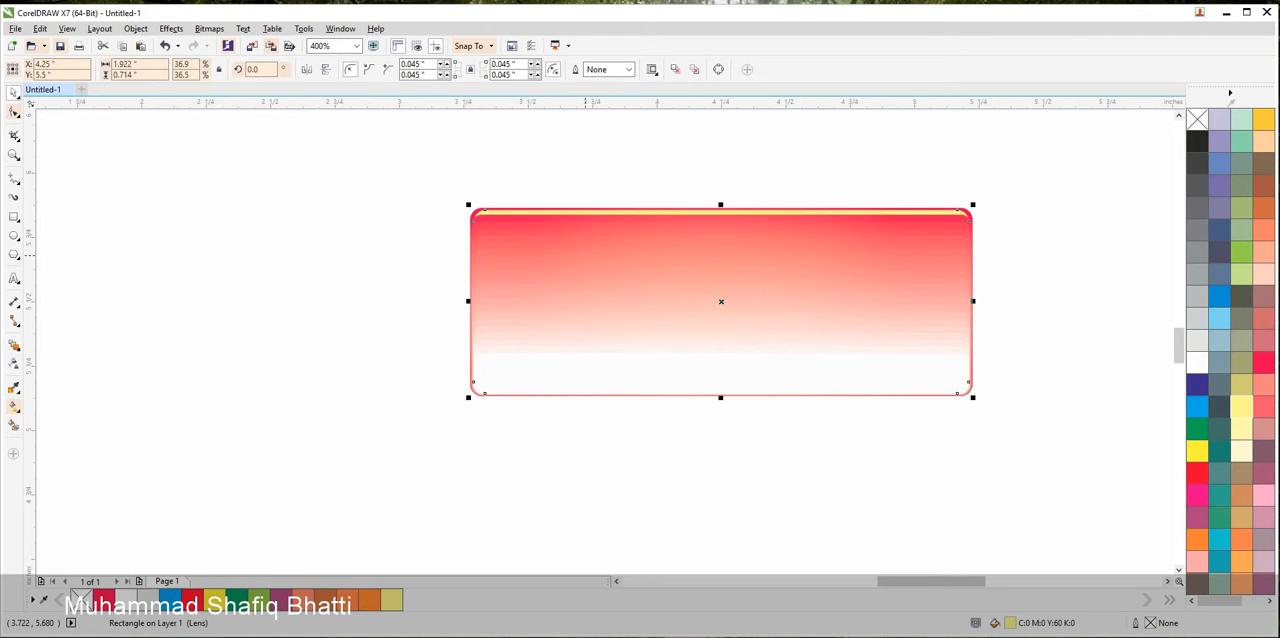
key("shift+Page_Up")
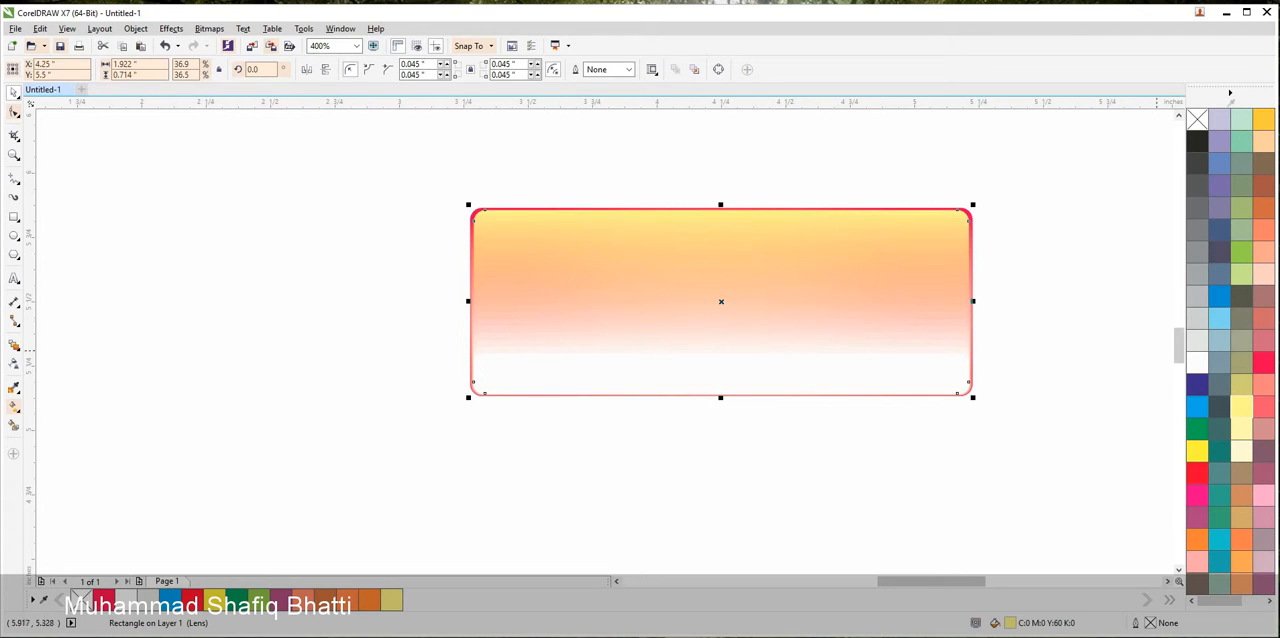
left_click(1197, 362)
left_click(1086, 337)
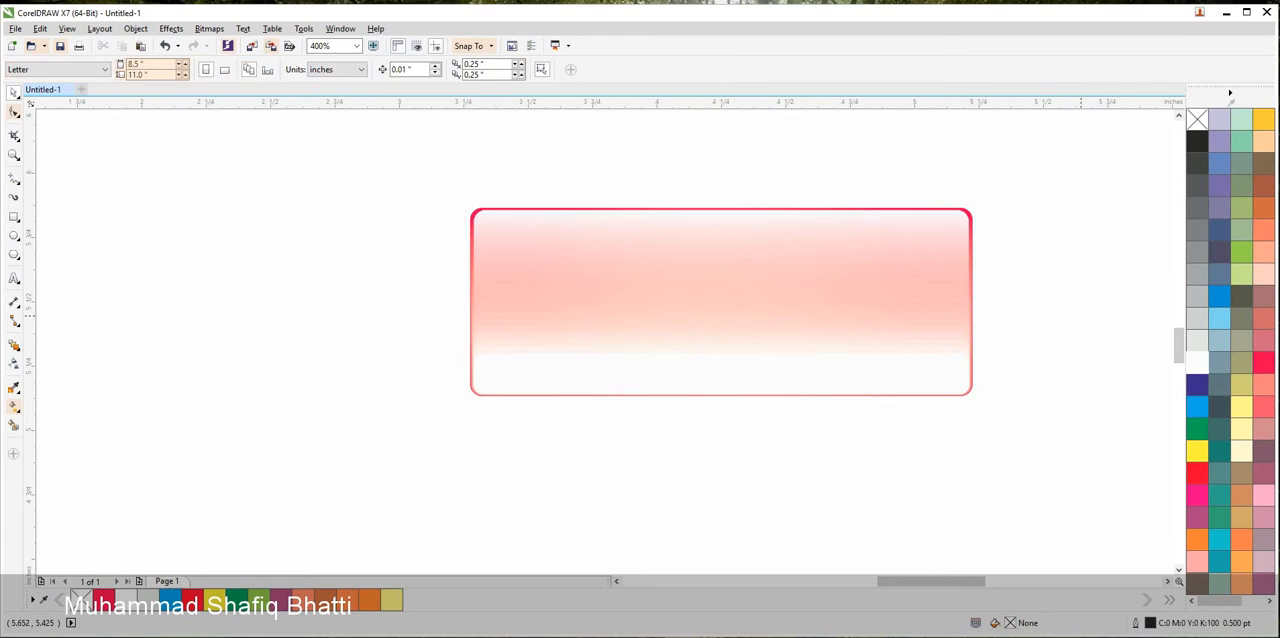
Place a copy of the finished red button below the rightmost button columns and group its objects
scroll(1044, 292, "down", 2)
left_click_drag(1068, 290, 900, 383)
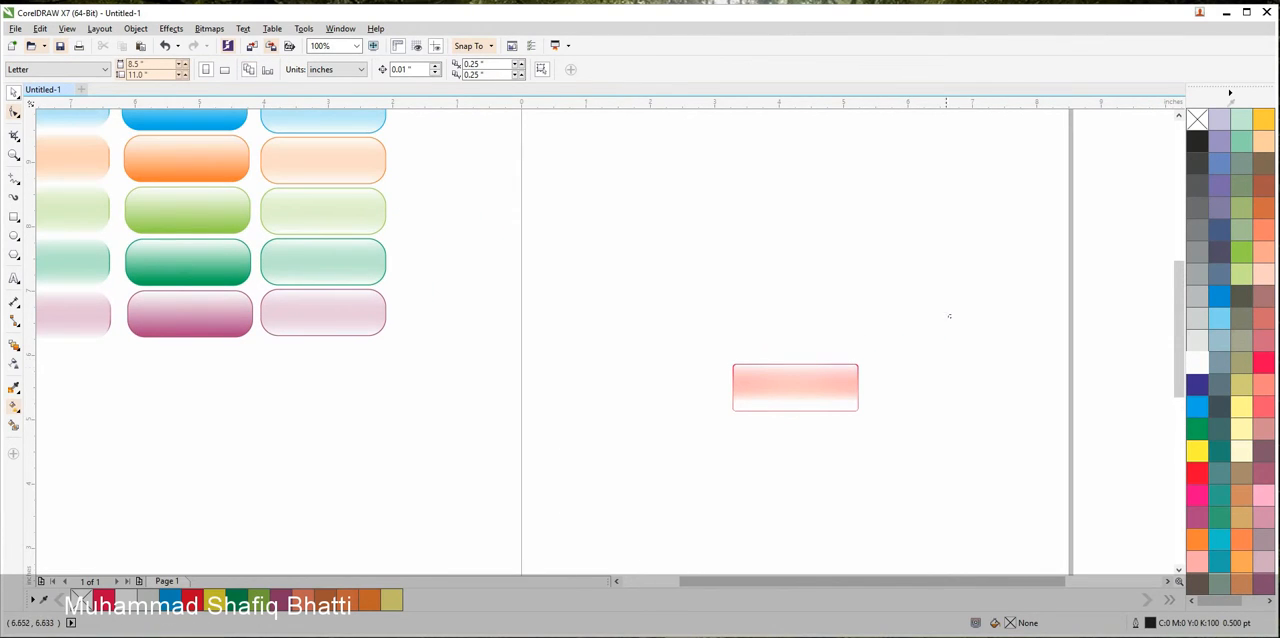
left_click_drag(949, 316, 680, 460)
left_click_drag(840, 395, 375, 380)
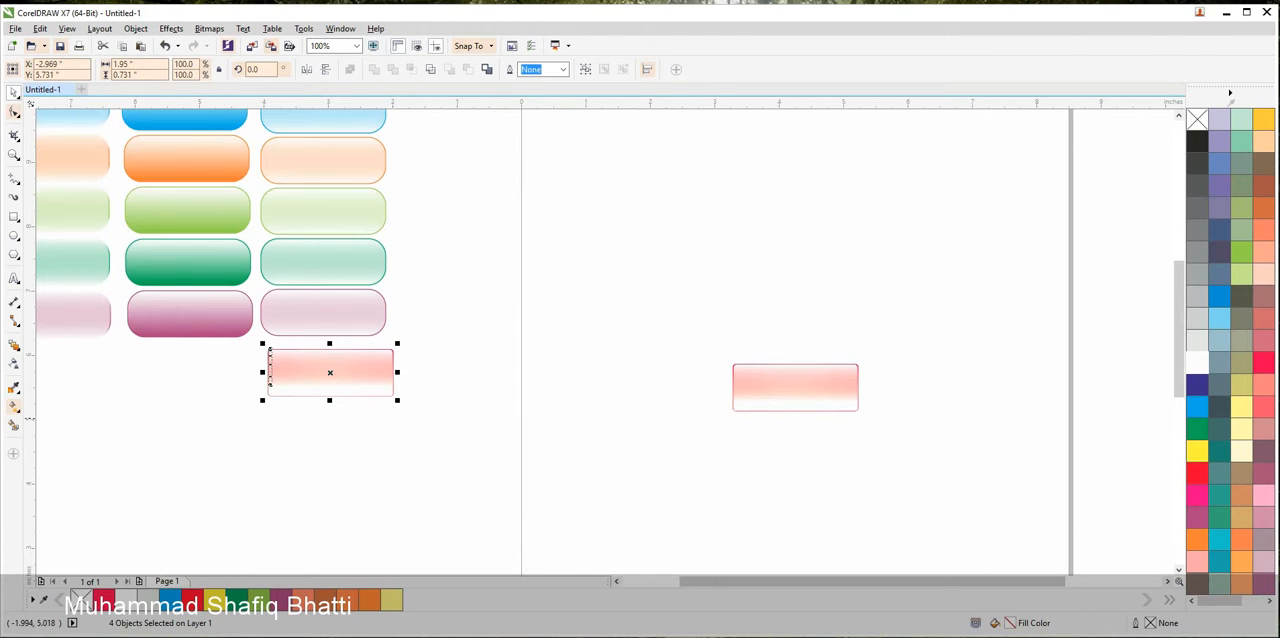
key("ctrl+g")
left_click(407, 437)
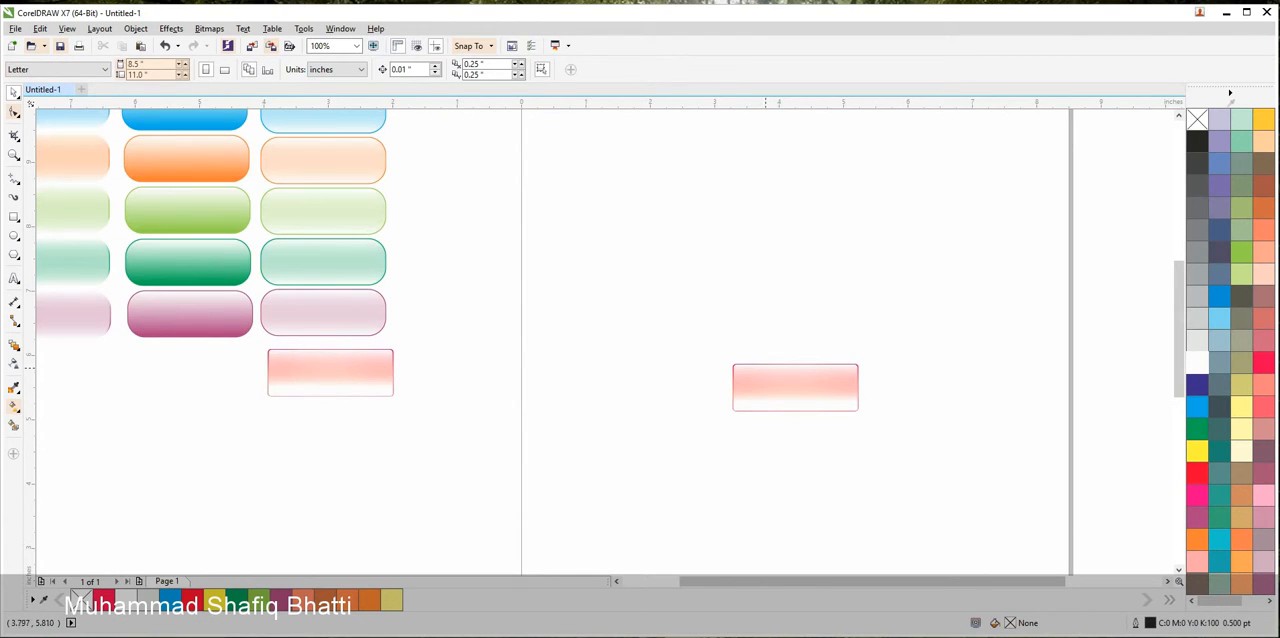
left_click_drag(269, 372, 236, 424)
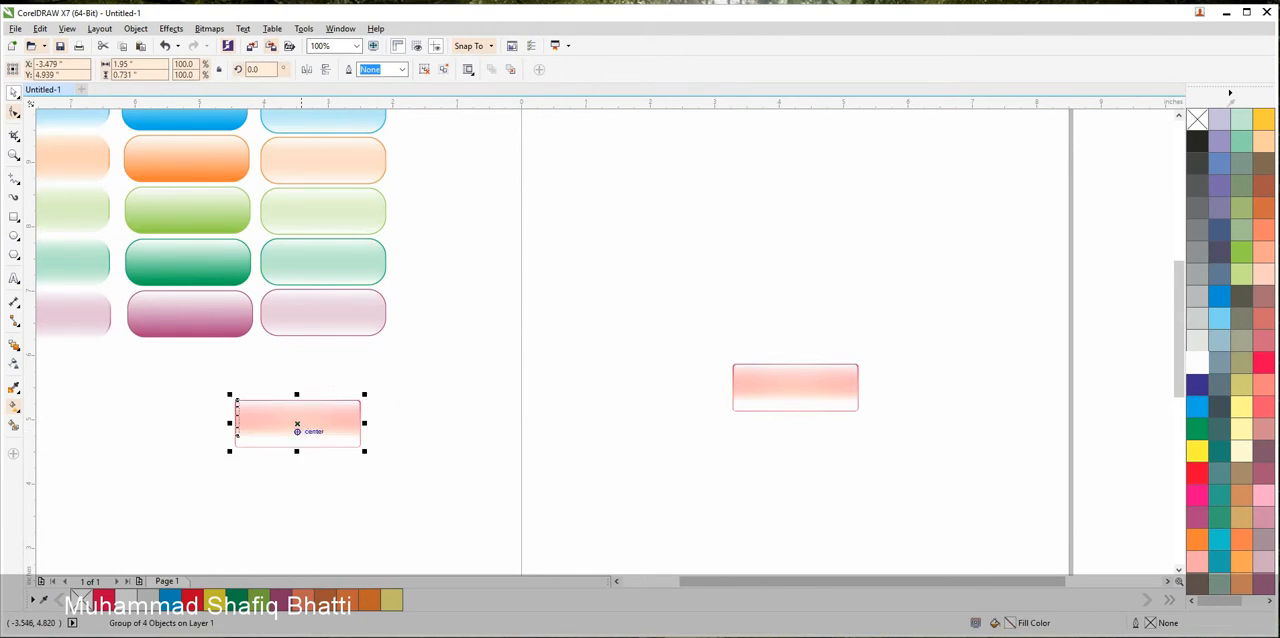
key("Escape")
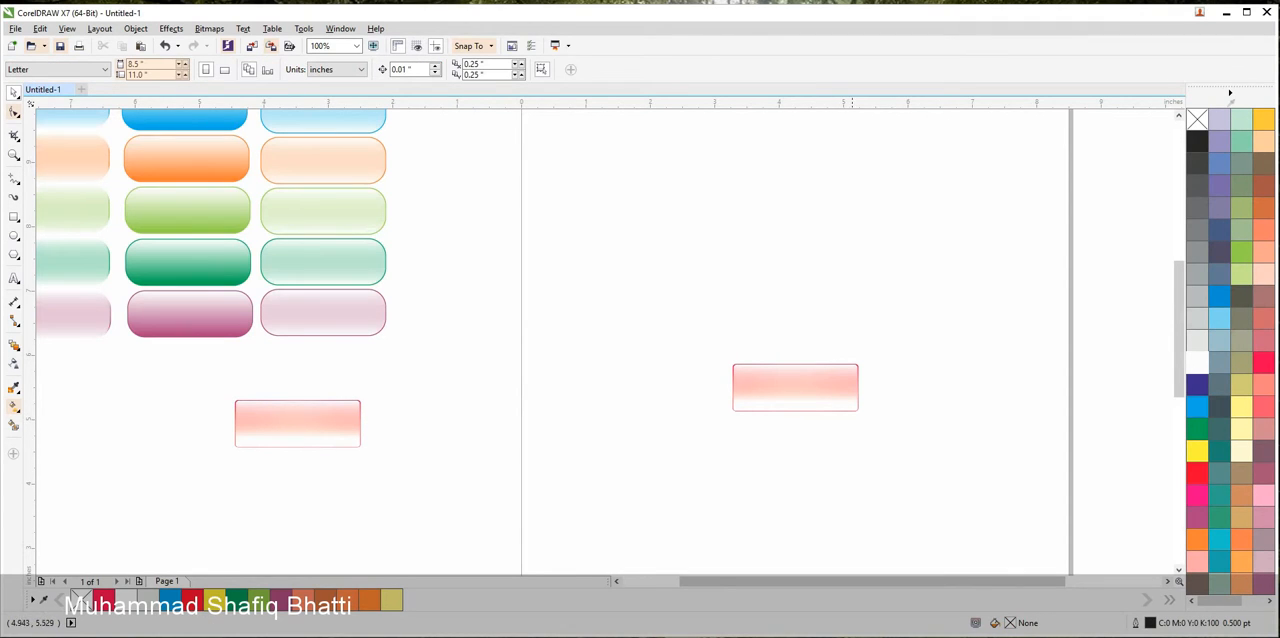
Fill the original button's outer blend rectangle with solid blue, C100 M100 Y0 K0
scroll(860, 386, "up", 4)
left_click(844, 383)
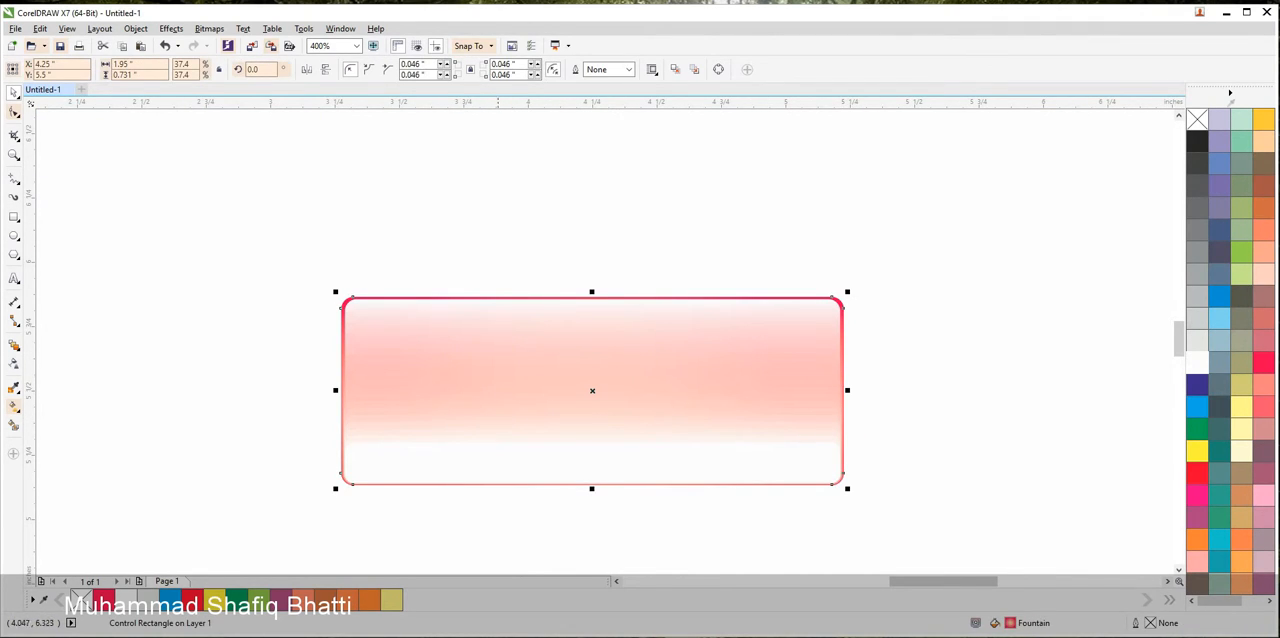
left_click(1197, 385)
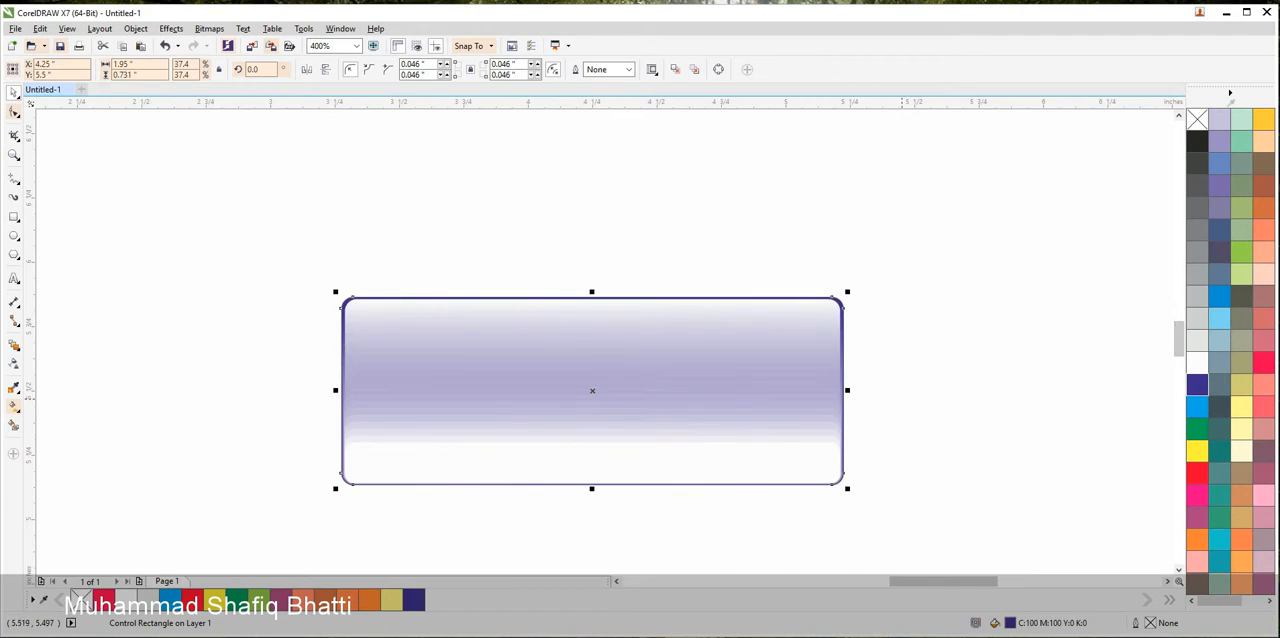
scroll(887, 410, "down", 4)
scroll(836, 403, "up", 4)
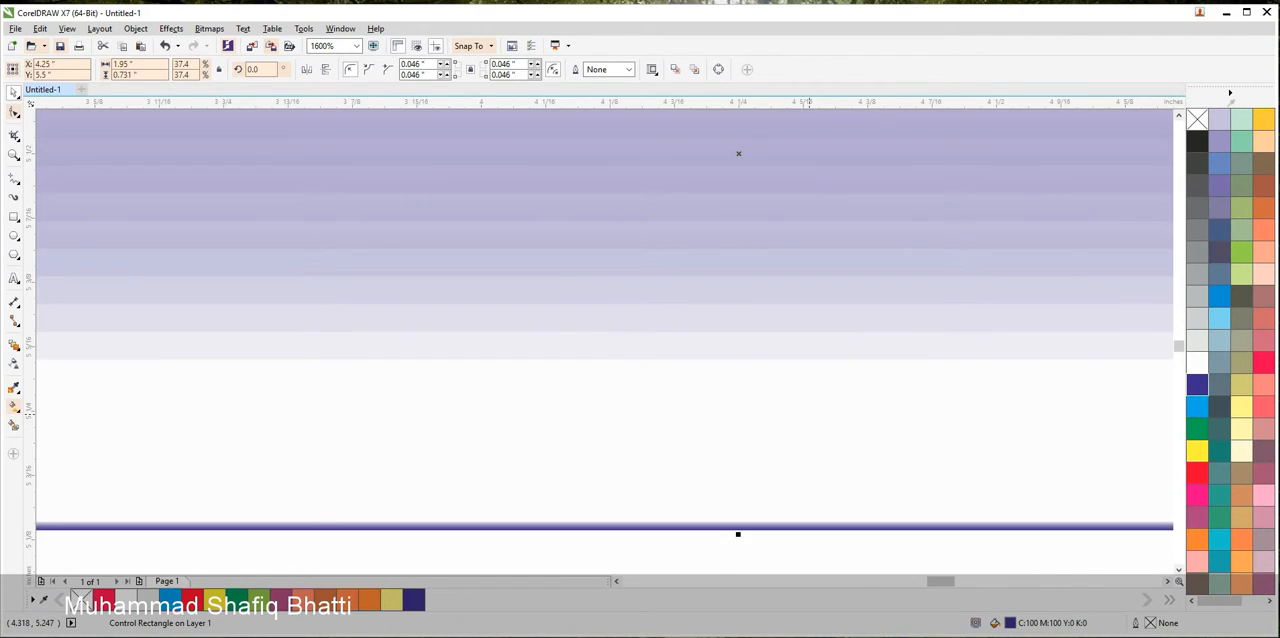
Apply a vertical linear transparency to the button's lower white strip, fading it out upward towards the strip's upper edge
scroll(836, 403, "down", 2)
left_click(798, 472)
left_click(785, 424)
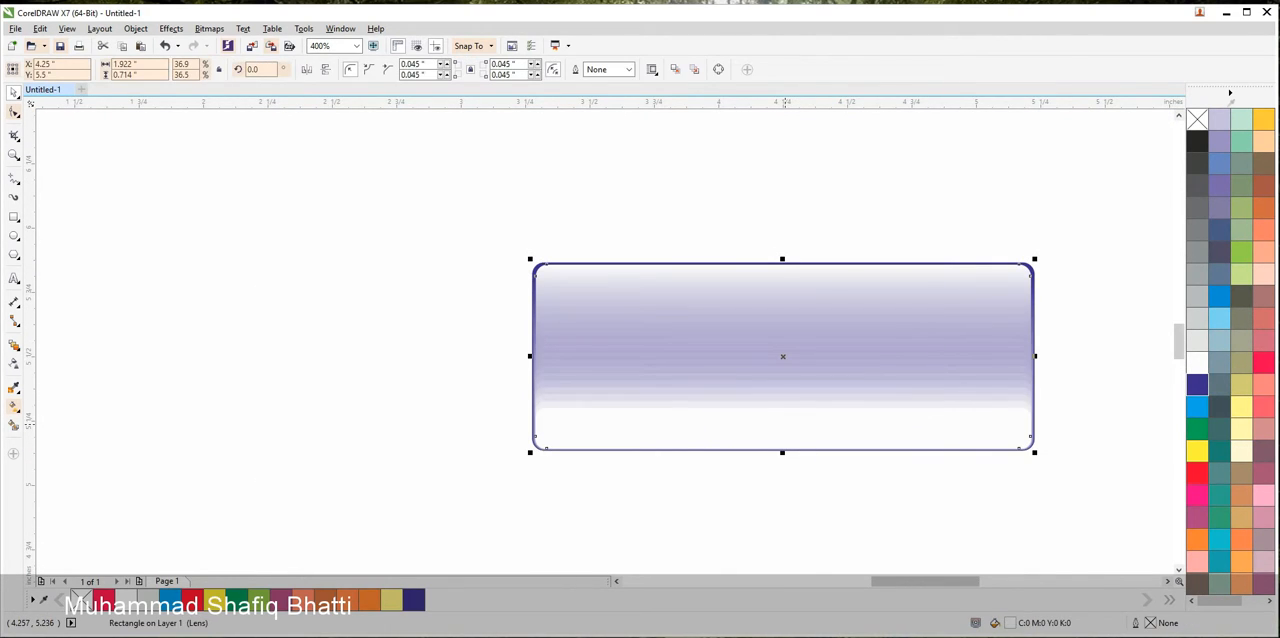
left_click(999, 504)
left_click_drag(1070, 487, 396, 396)
left_click(14, 364)
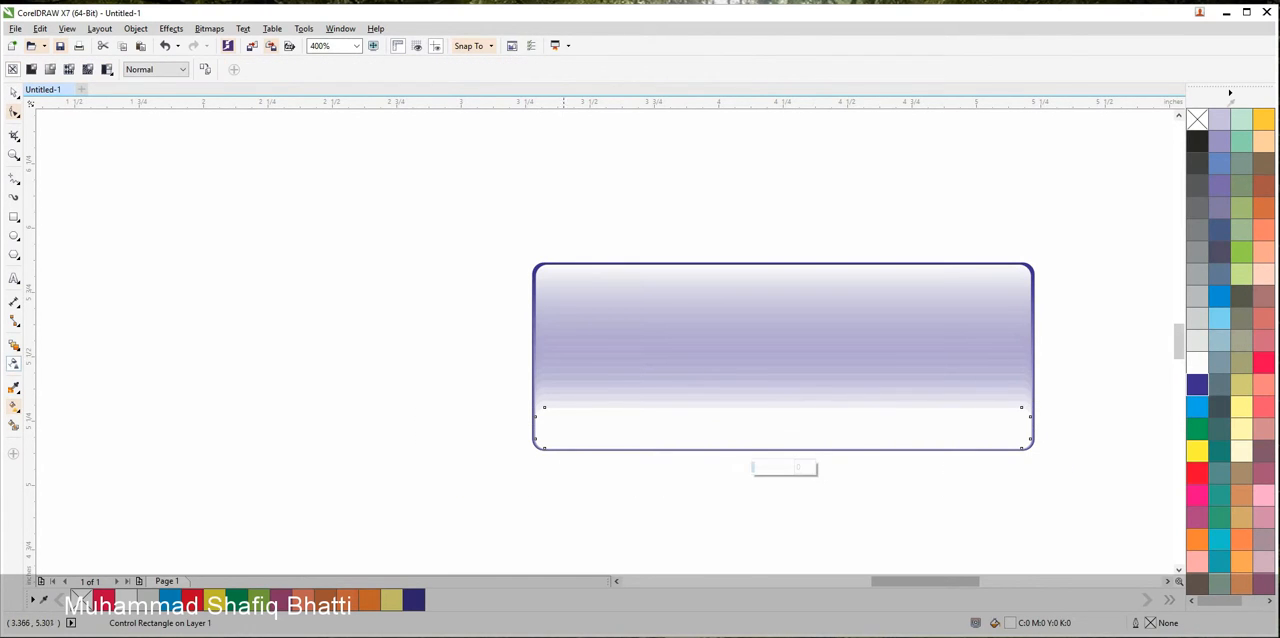
left_click_drag(767, 440, 767, 400)
left_click(14, 91)
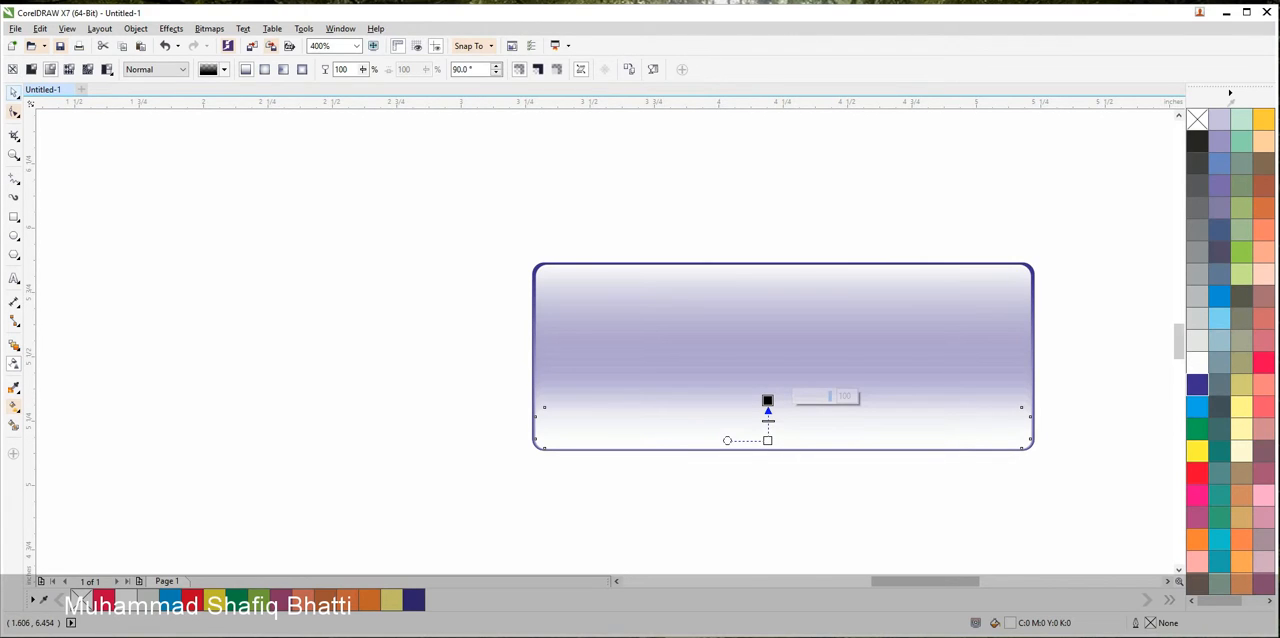
left_click(284, 177)
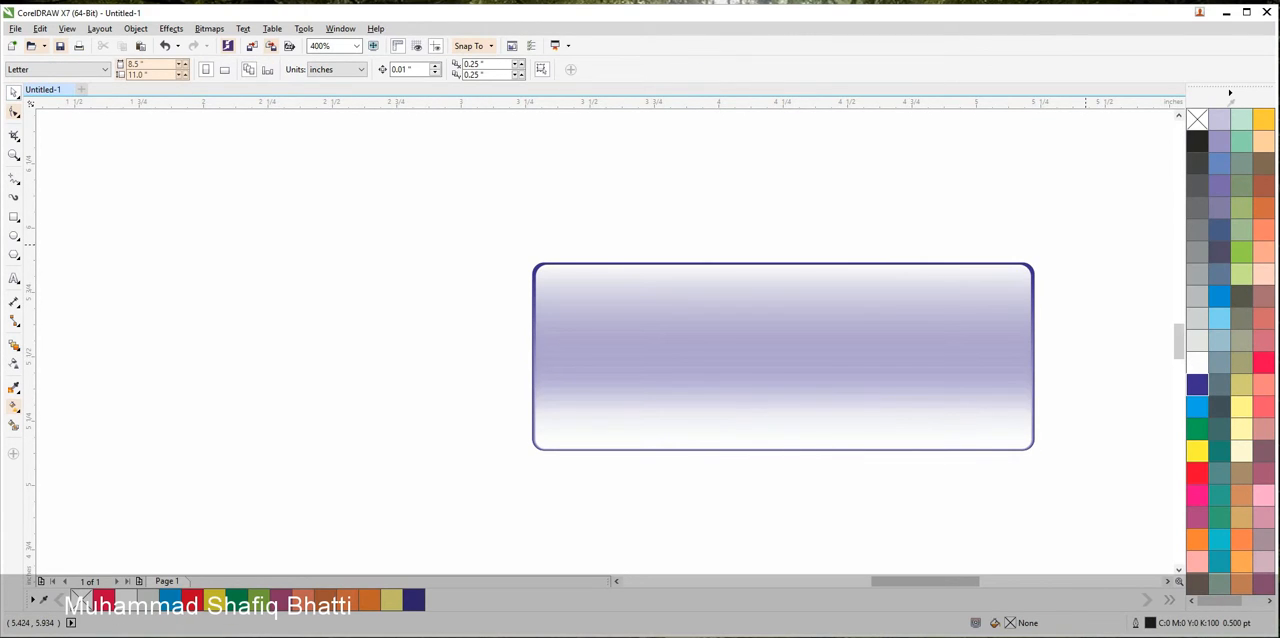
Move the gloss rectangle off the blue button and set the underlying blend to 30 steps
left_click_drag(1097, 228, 491, 495)
left_click(597, 477)
scroll(690, 386, "up", 5)
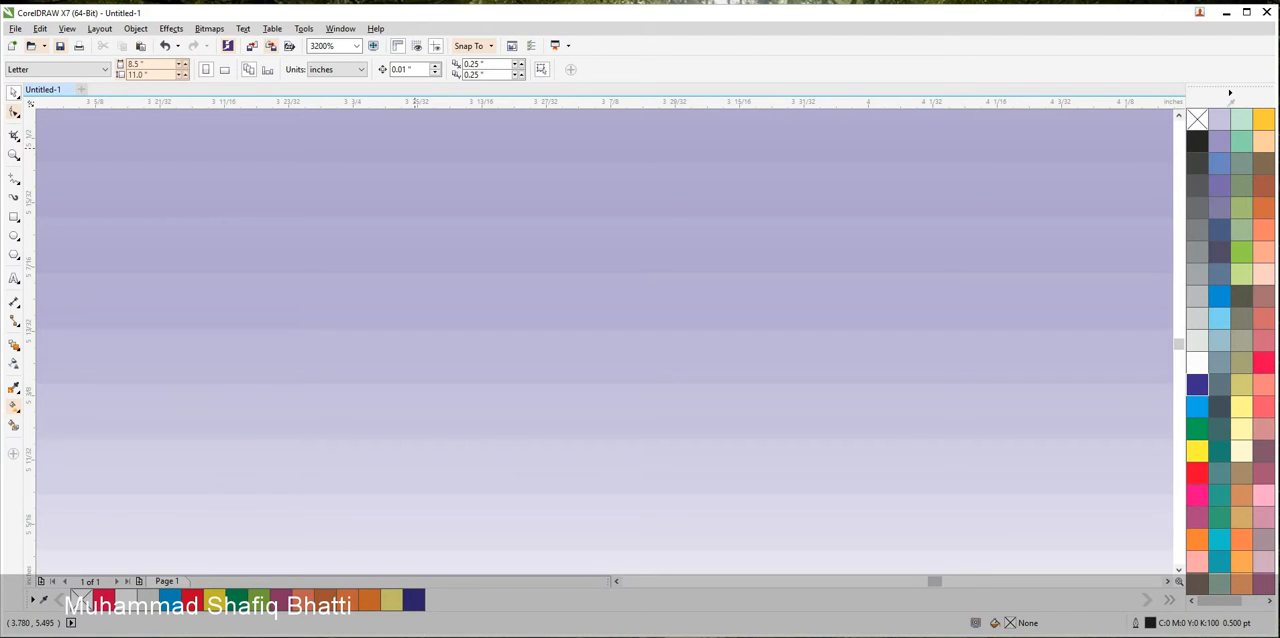
left_click(447, 206)
scroll(457, 213, "down", 3)
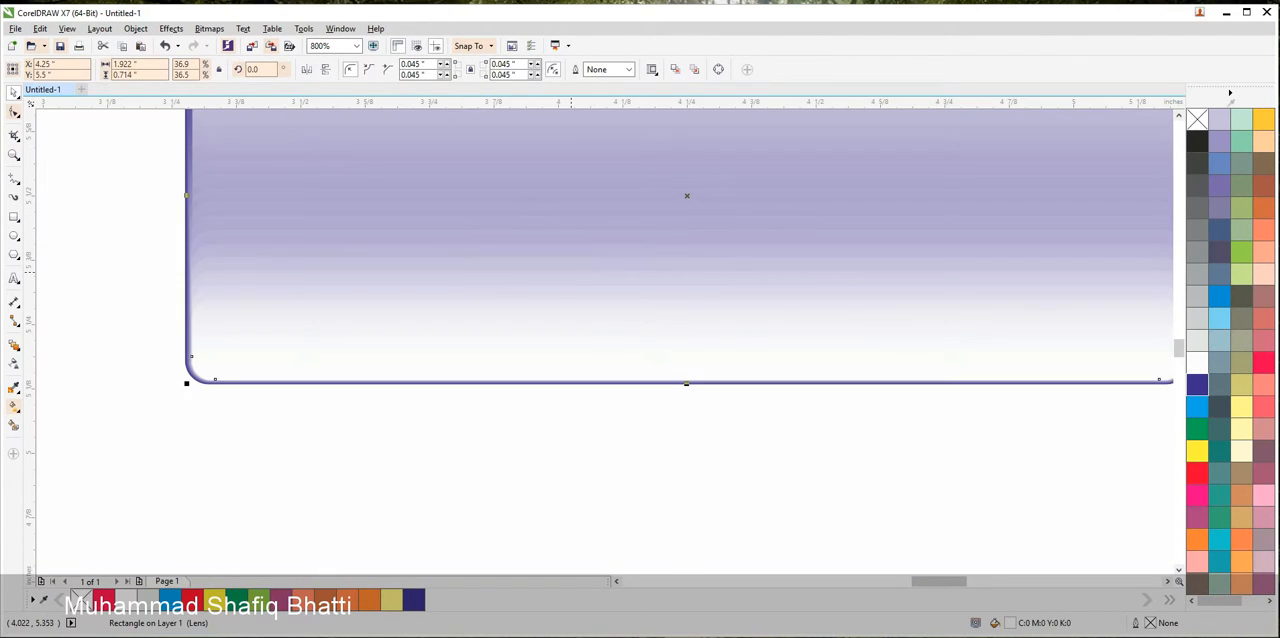
scroll(476, 358, "down", 1)
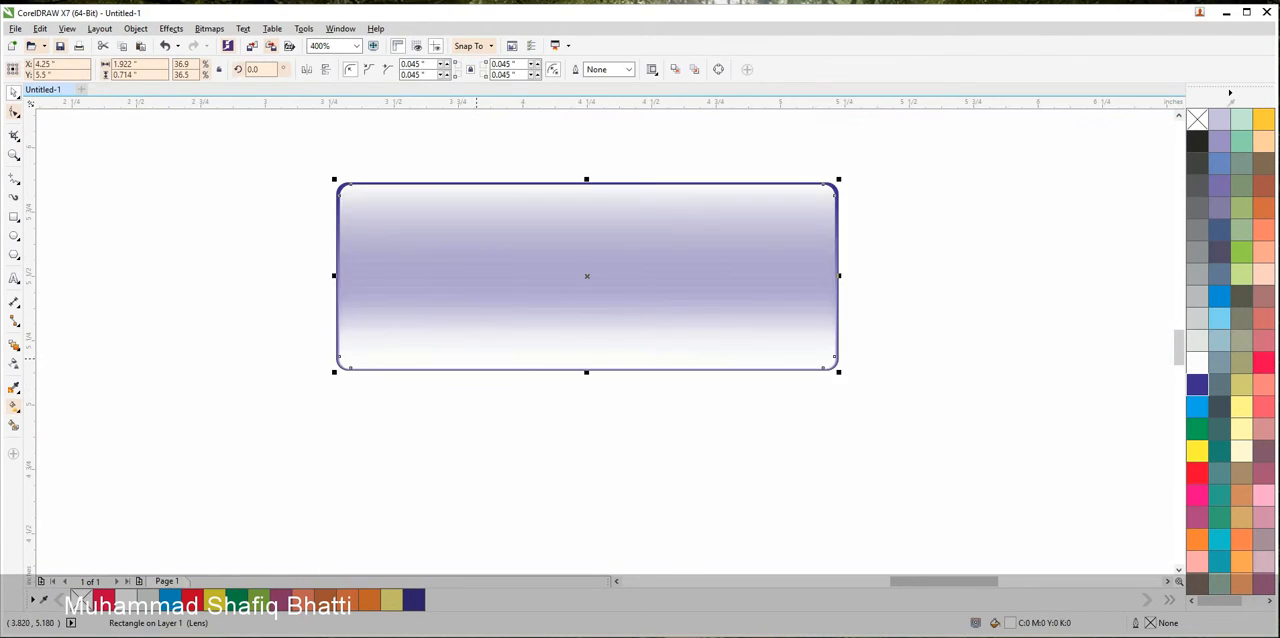
left_click(845, 480)
left_click_drag(735, 198, 997, 363)
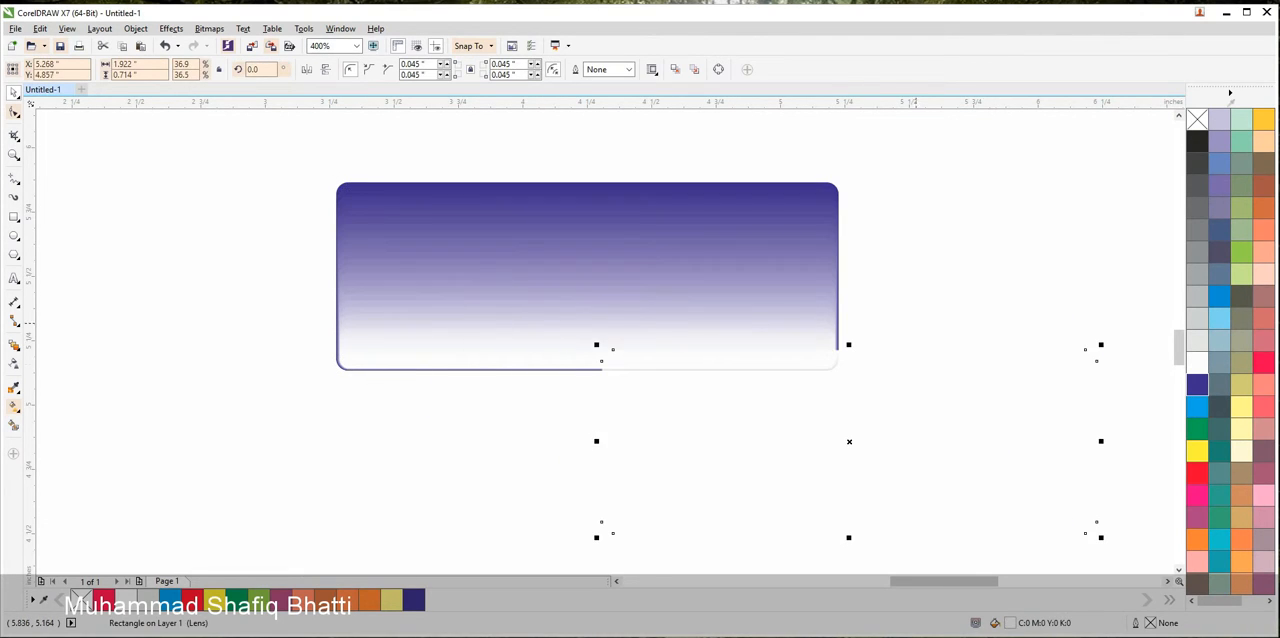
left_click(718, 214)
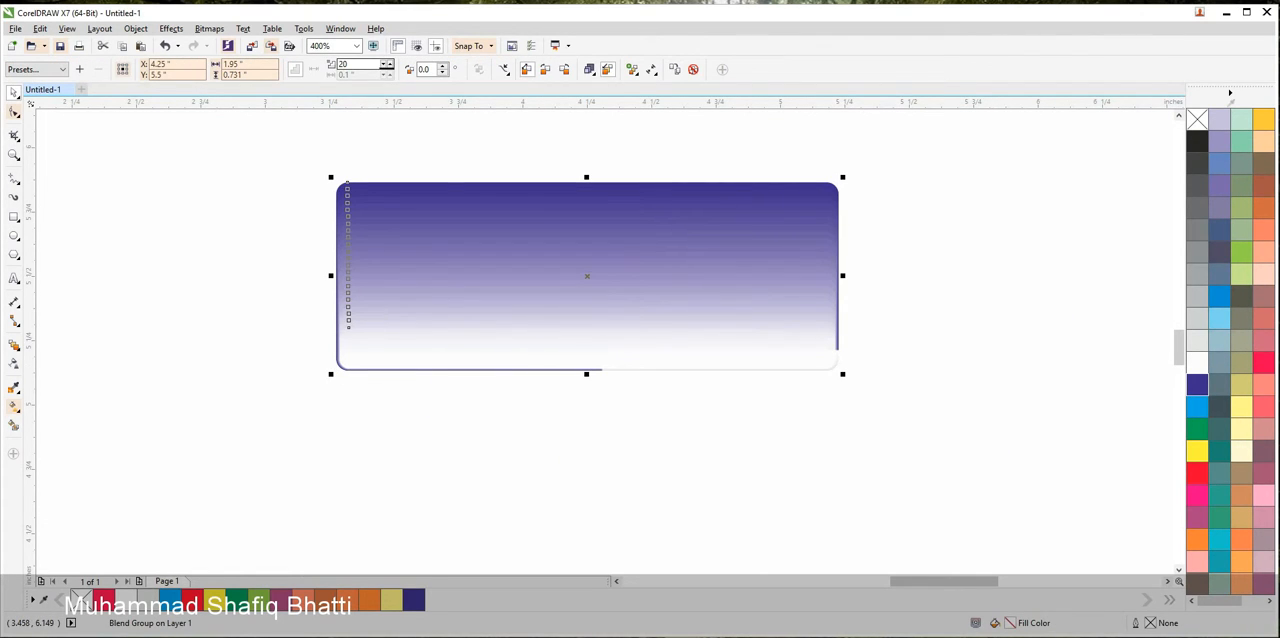
double_click(354, 64)
type("30")
key("Return")
Move the gloss rectangle back over the blue blend and centre all the button's objects on the page
left_click_drag(650, 452, 408, 291)
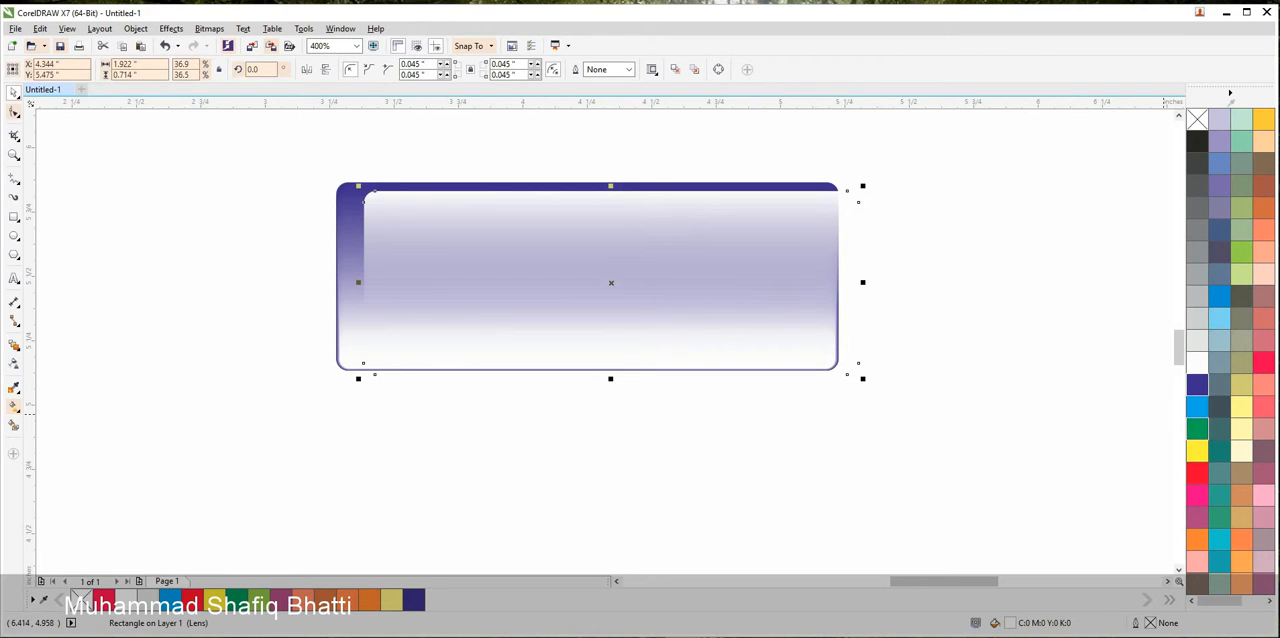
left_click_drag(998, 137, 261, 548)
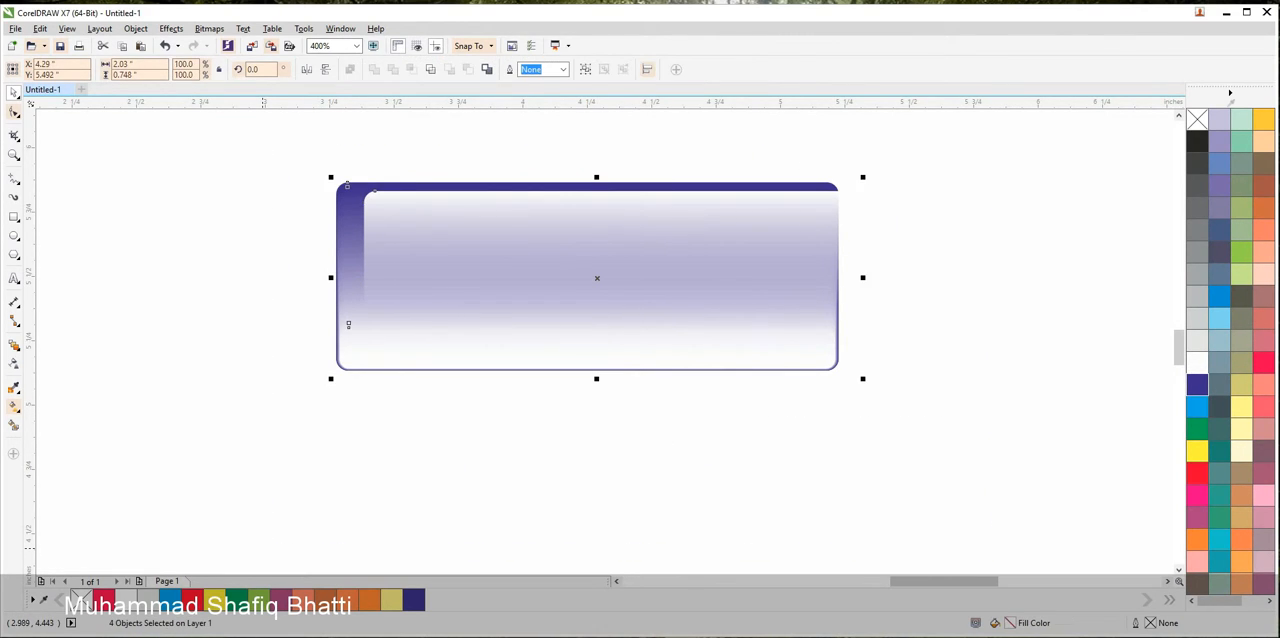
key("p")
left_click(275, 412)
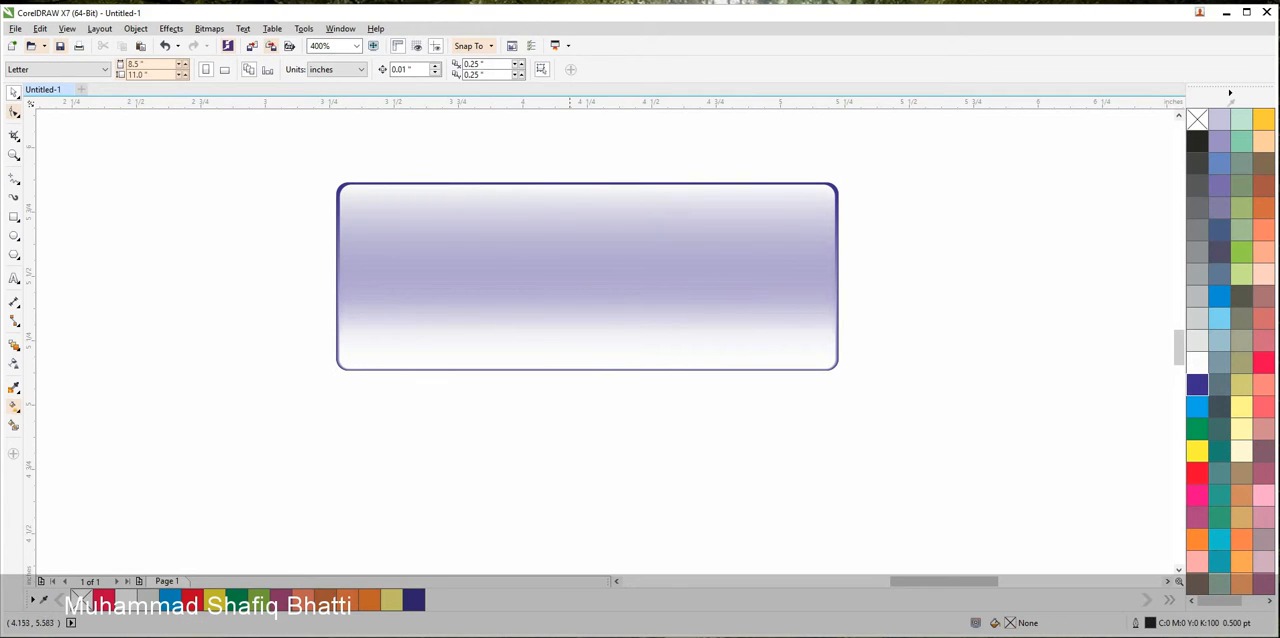
Place a copy of the finished blue button directly below the red button copy
scroll(800, 234, "down", 2)
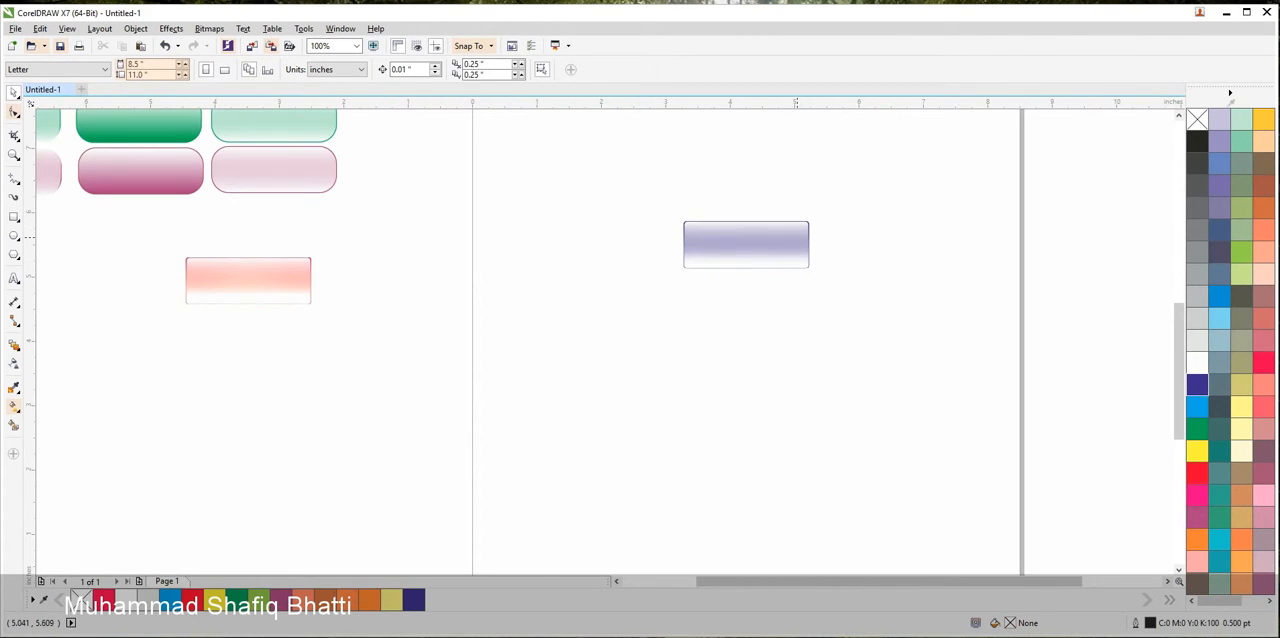
left_click_drag(863, 187, 600, 345)
left_click_drag(742, 247, 245, 341)
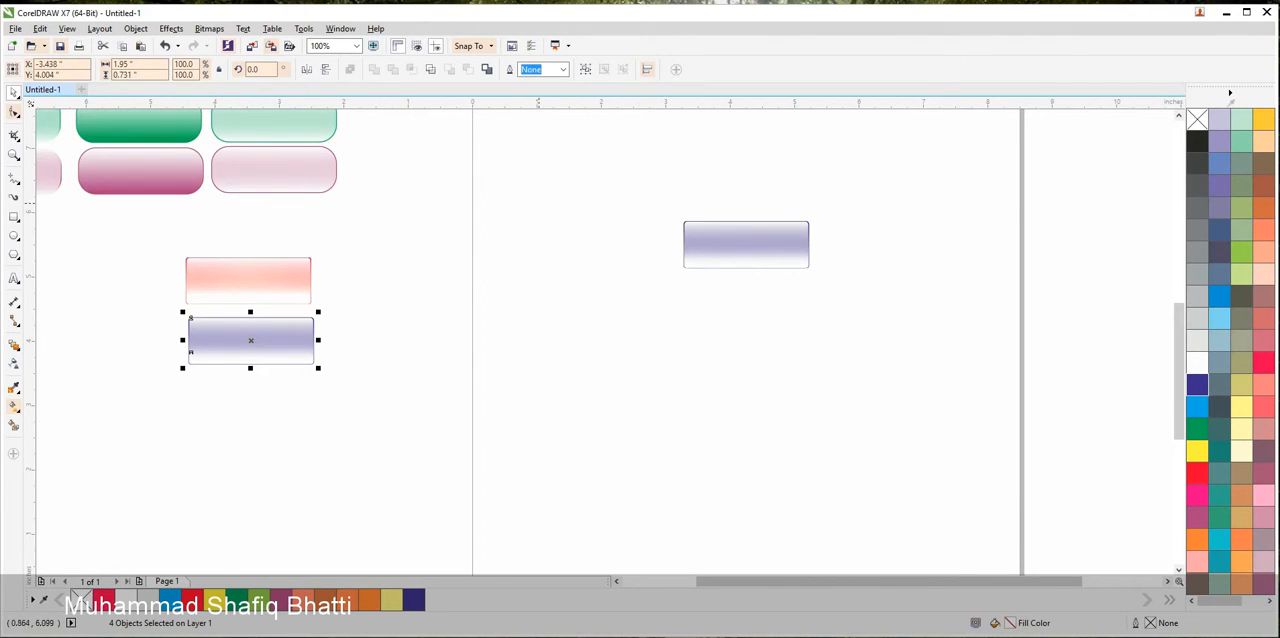
left_click(542, 203)
Fill the original button's blend group with cyan, C100 M0 Y0 K0
scroll(733, 217, "up", 1)
left_click(758, 229)
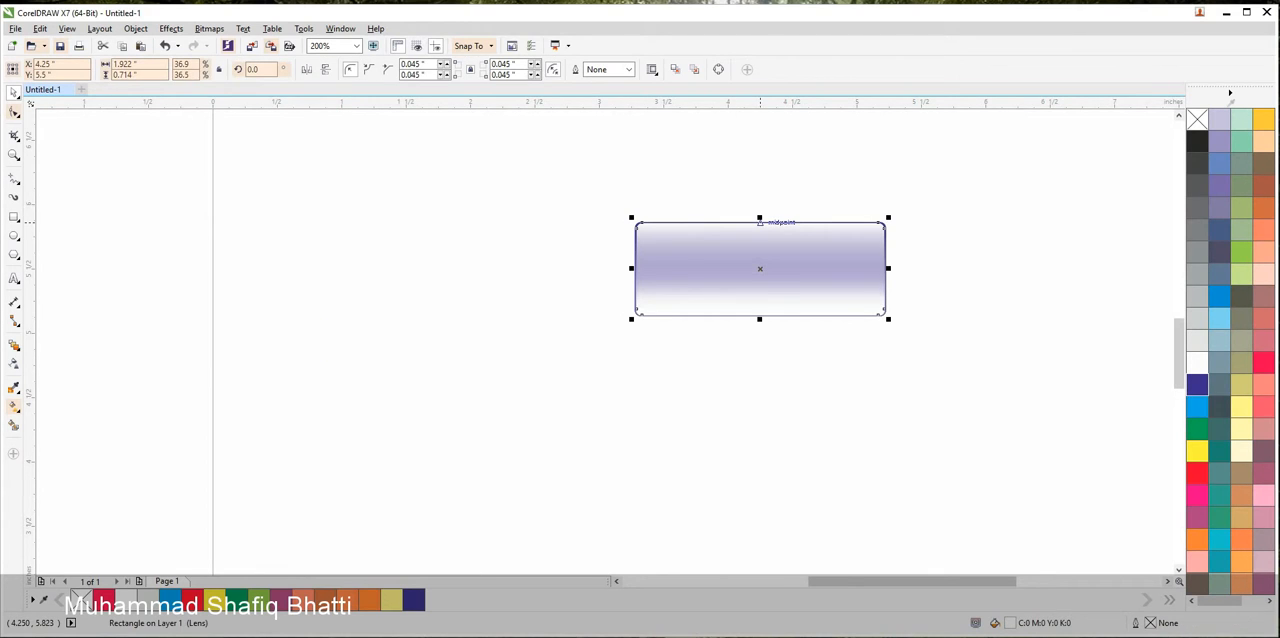
left_click(888, 231)
scroll(886, 231, "up", 1)
scroll(886, 231, "up", 2)
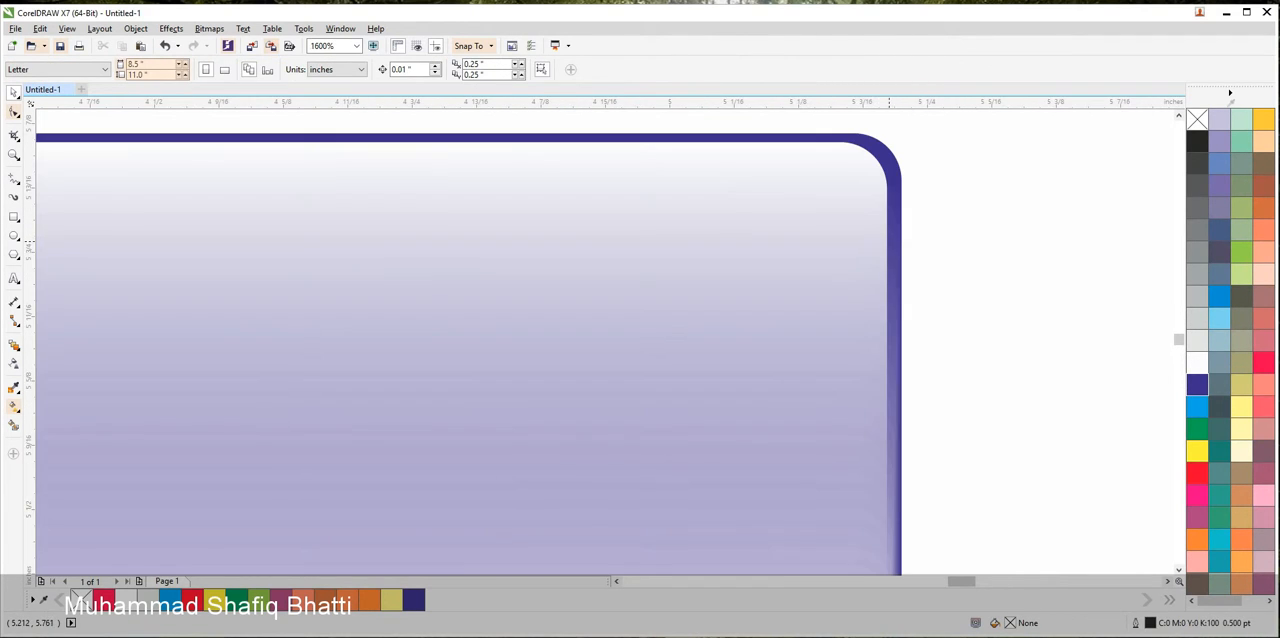
left_click(892, 239)
left_click(1197, 407)
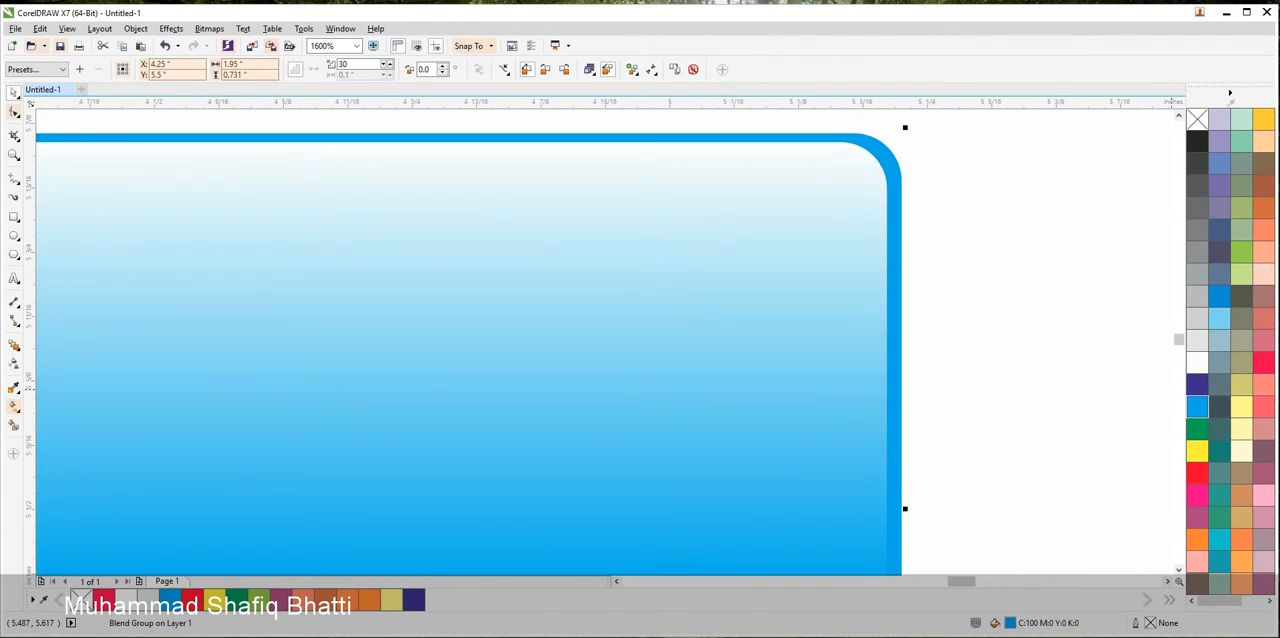
scroll(1032, 308, "down", 3)
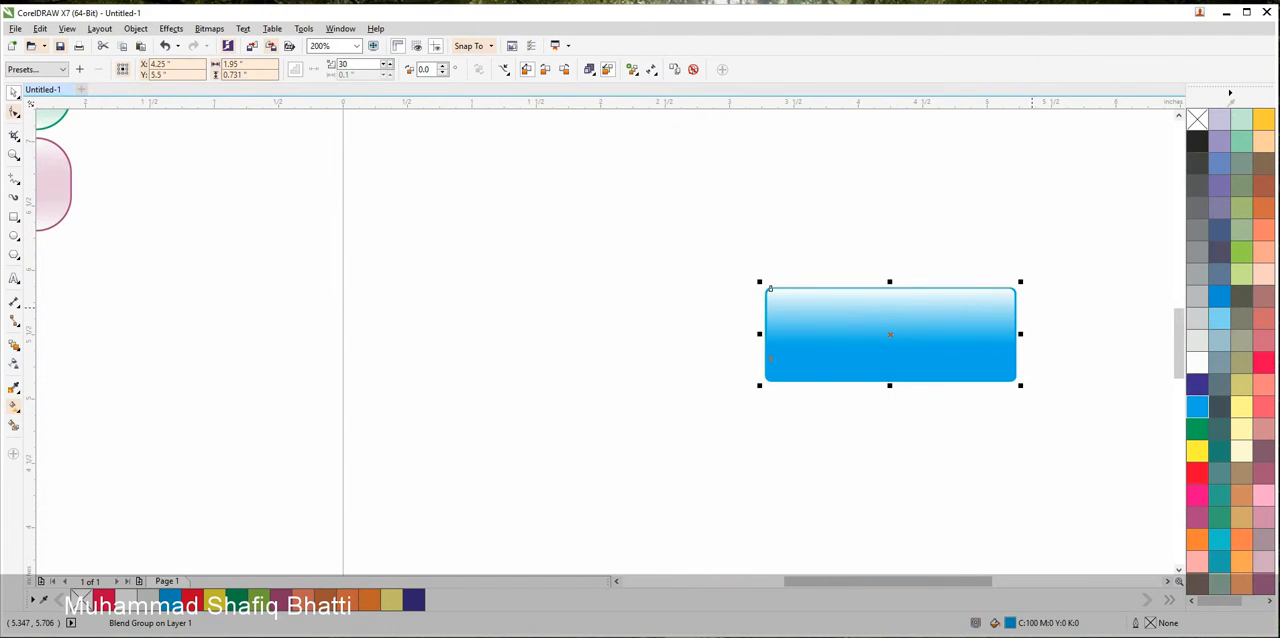
Fill the original button's blend group with Green, C100 M0 Y100 K0
scroll(1036, 310, "up", 1)
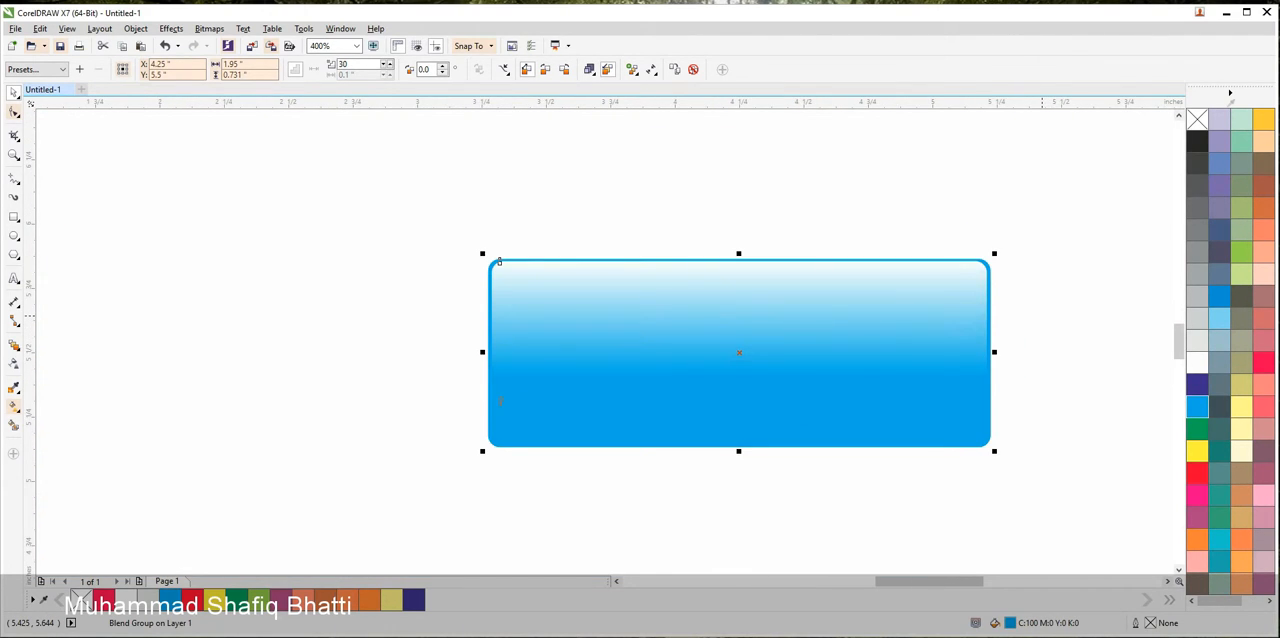
left_click(1197, 430)
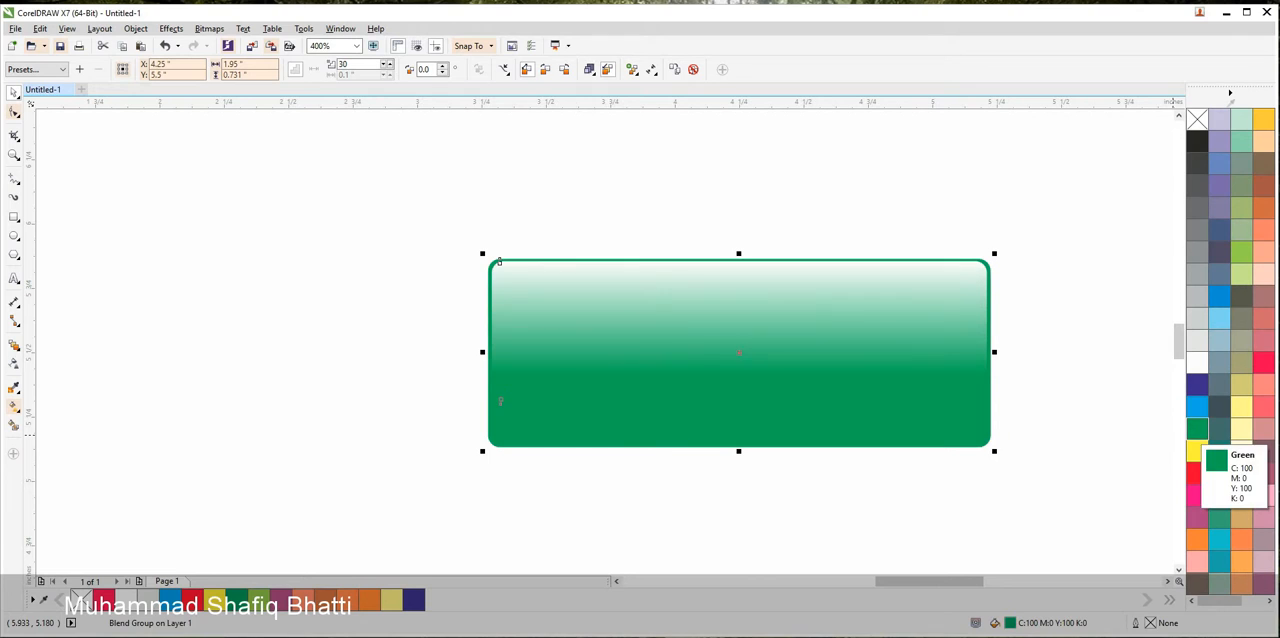
key("Escape")
Fill the lower strip of the green button's blend with white
scroll(962, 320, "down", 2)
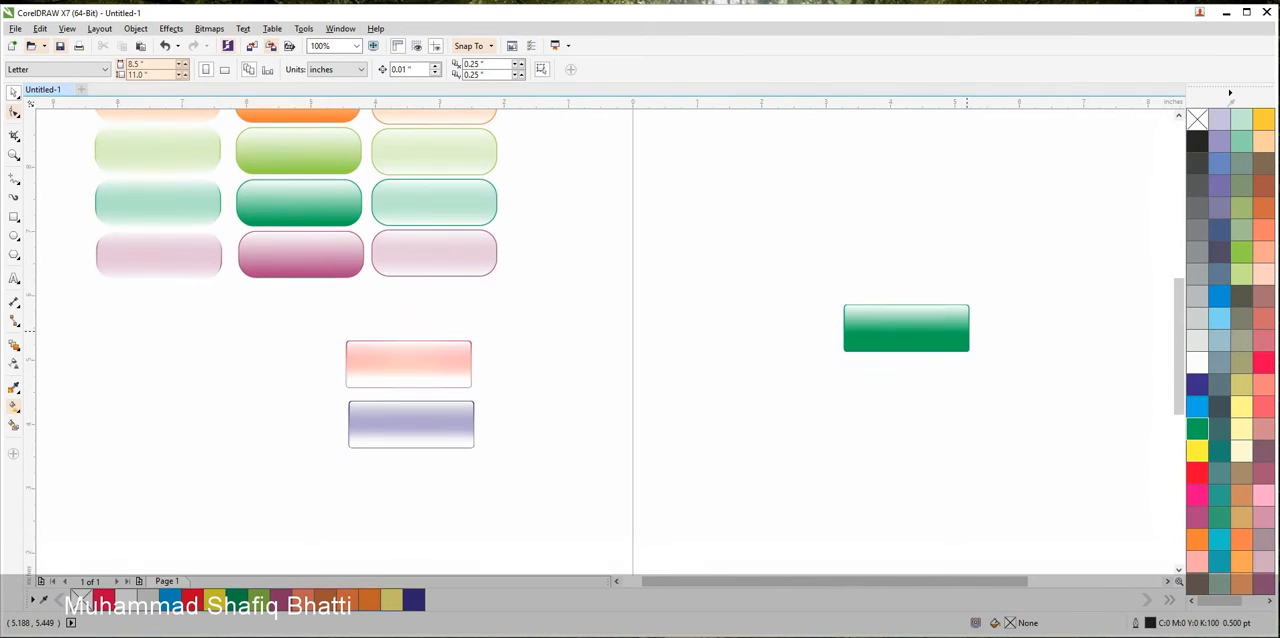
scroll(946, 337, "up", 1)
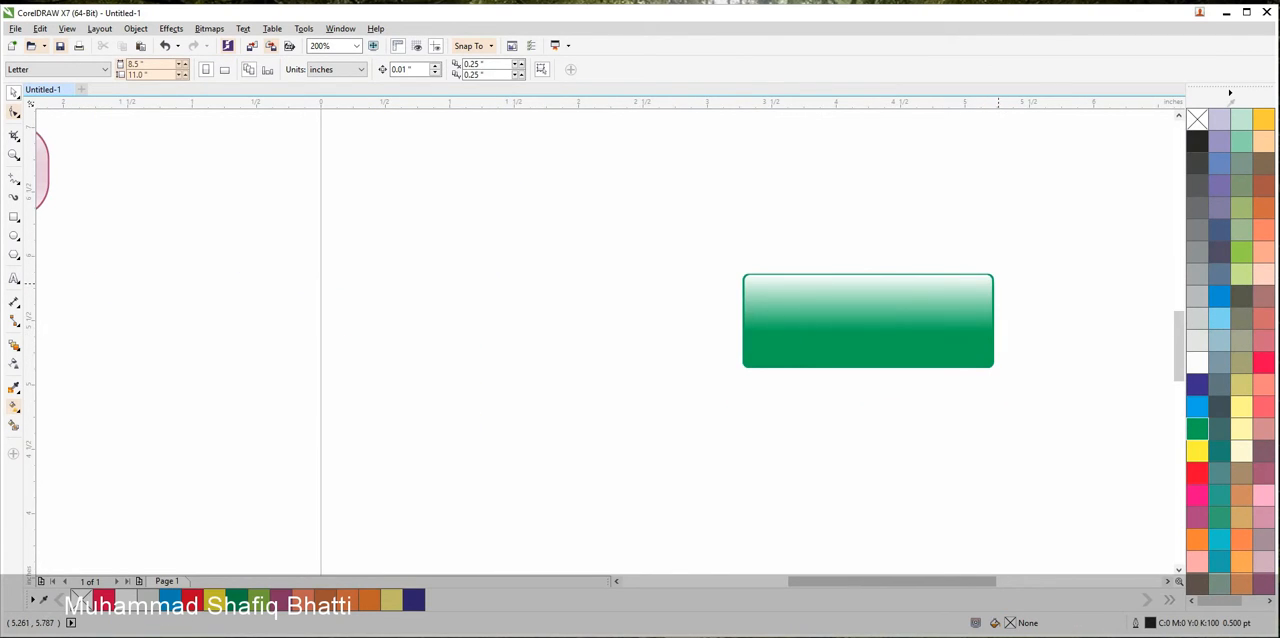
left_click(993, 281)
left_click_drag(1046, 434, 626, 303)
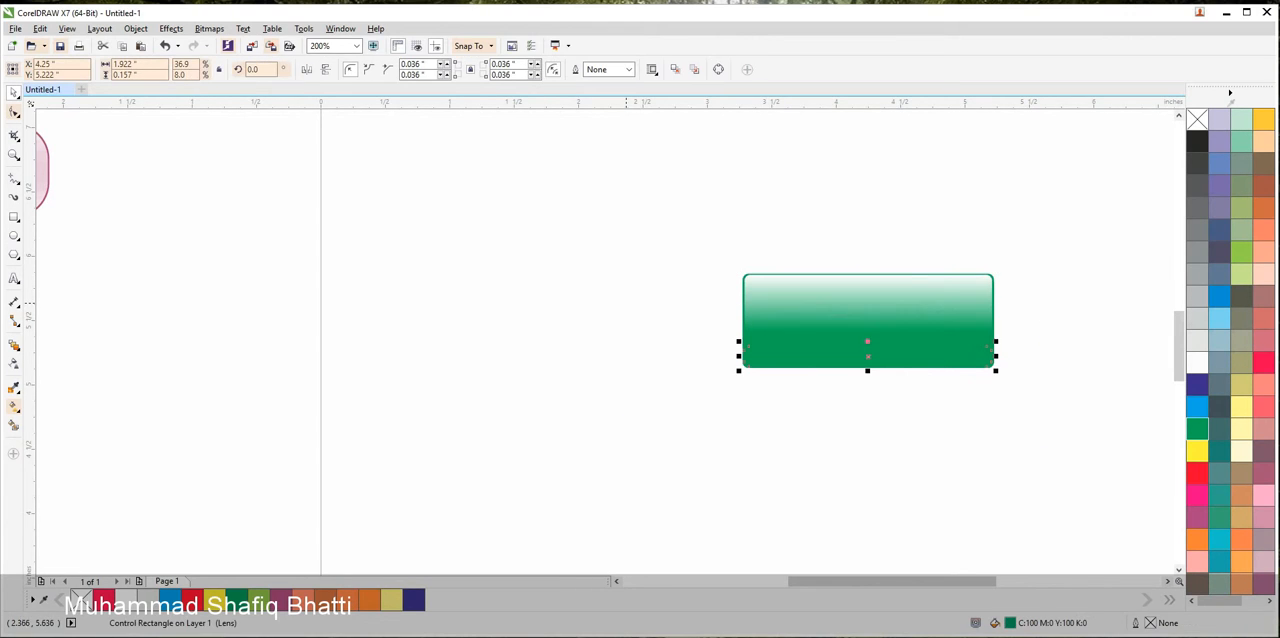
left_click(1197, 363)
left_click(1077, 348)
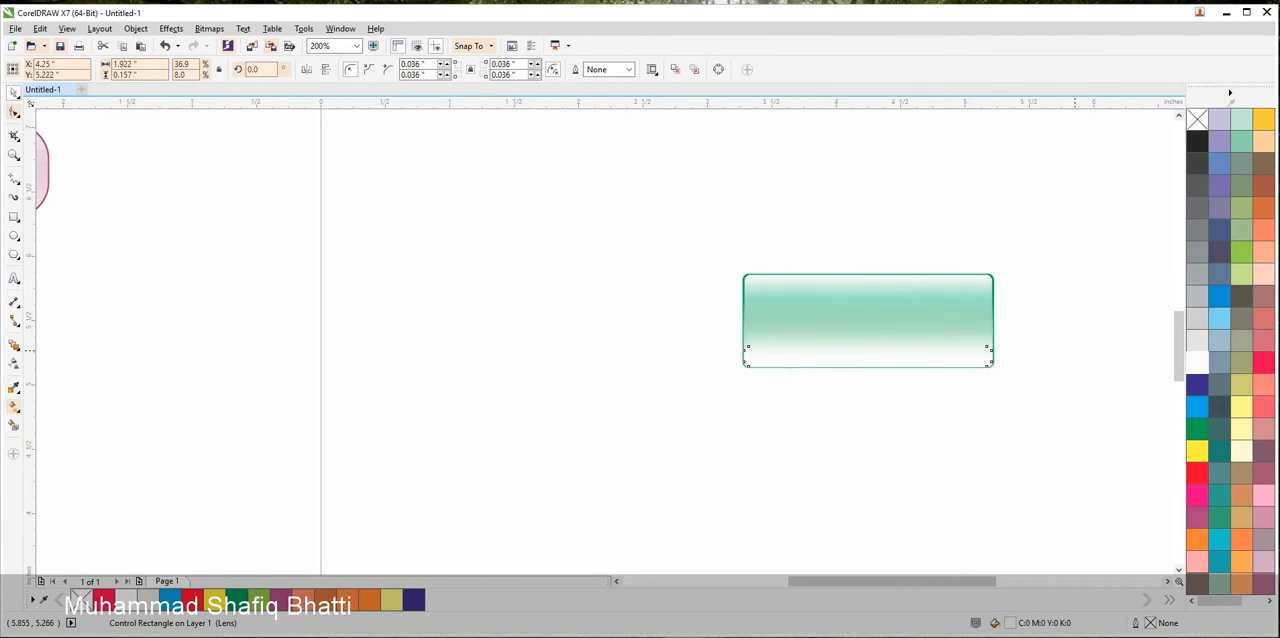
Move the whole green button off the page to the left of the red button copy
scroll(1077, 348, "down", 1)
left_click(1000, 347)
left_click_drag(1000, 347, 345, 382)
scroll(530, 365, "down", 1)
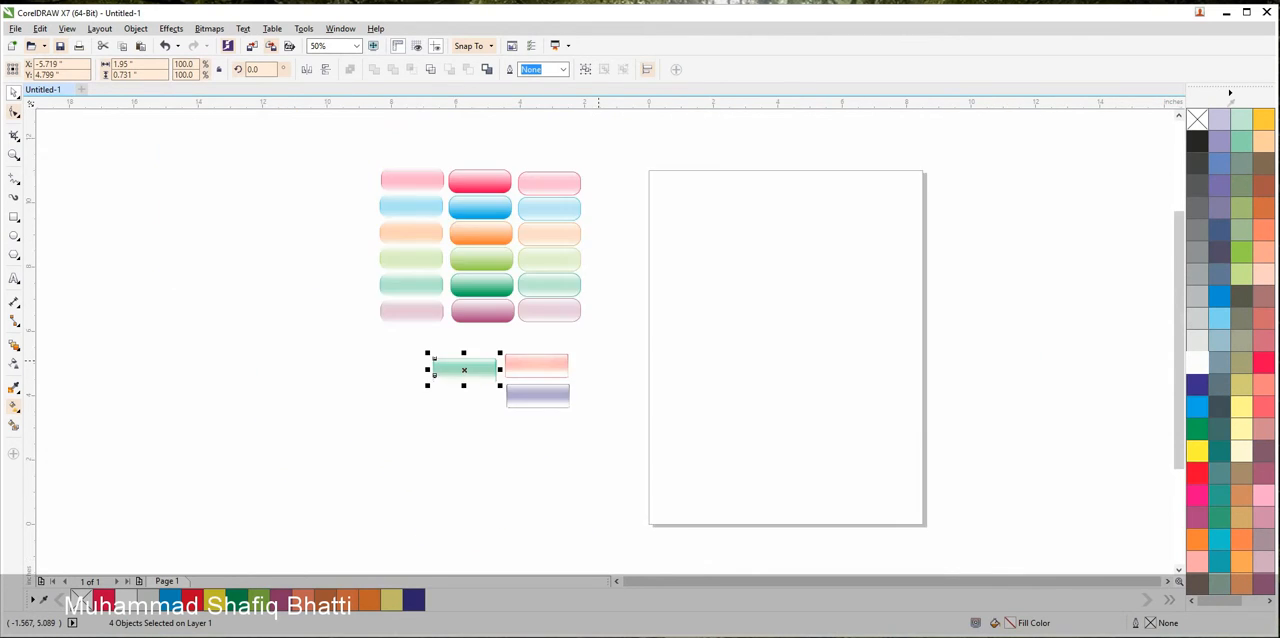
Examine the finished rounded button columns and the three new glossy buttons up close
left_click_drag(553, 363, 770, 408)
scroll(770, 409, "up", 1)
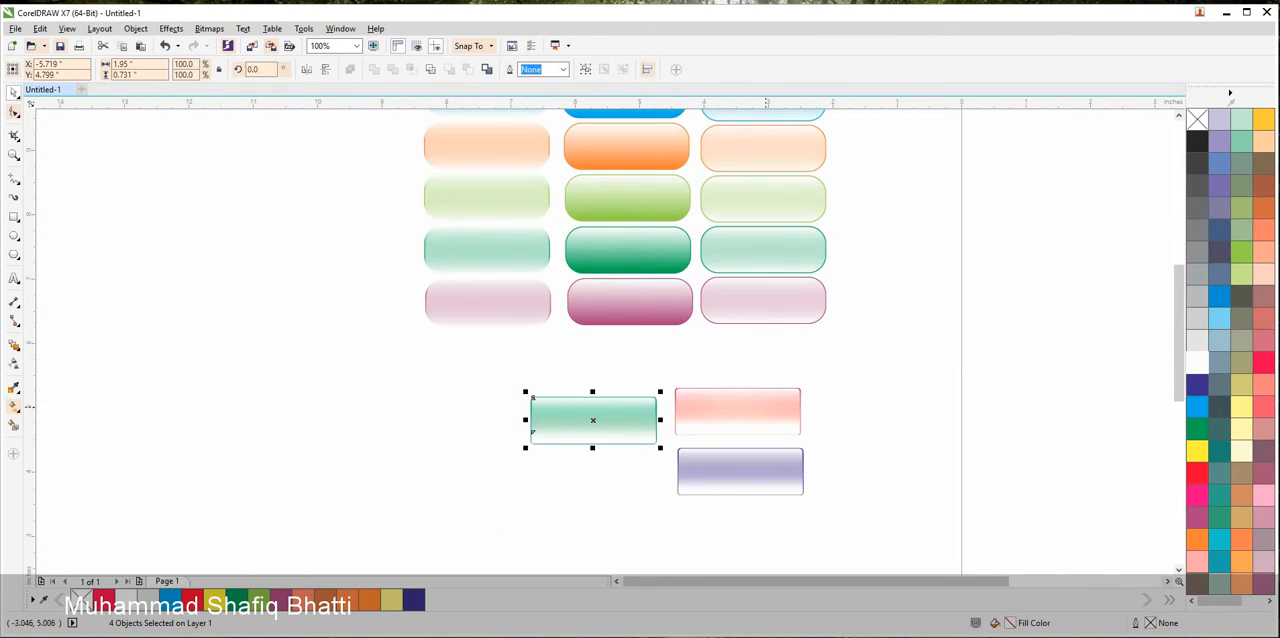
left_click_drag(722, 350, 755, 467)
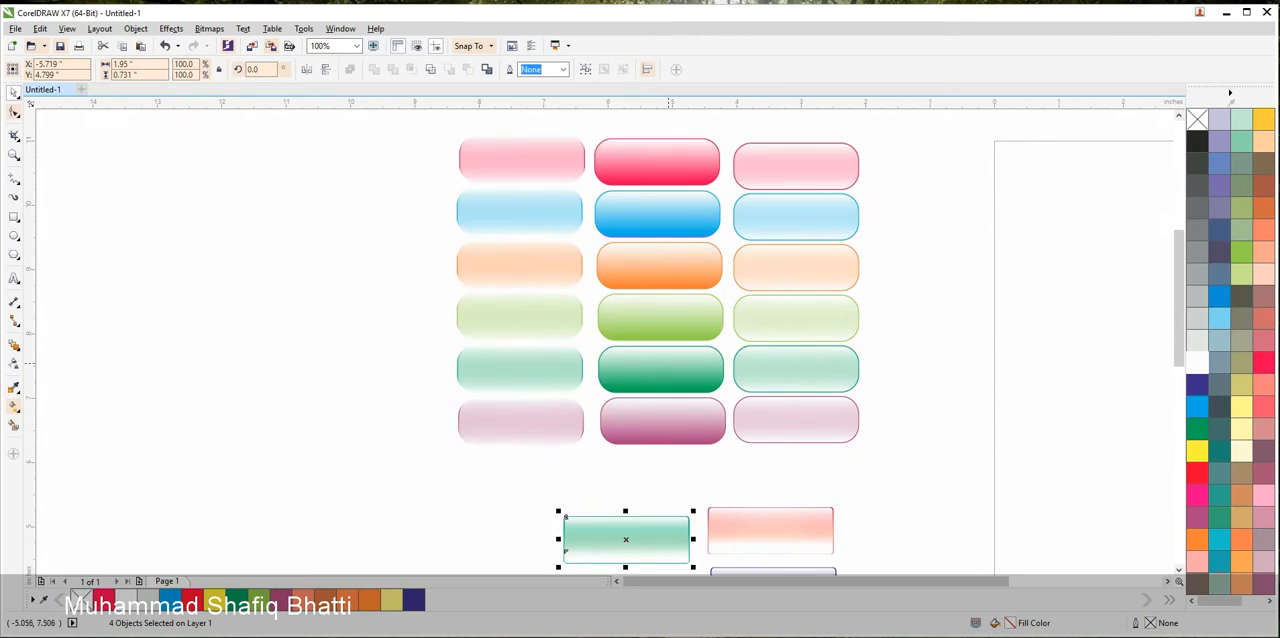
scroll(671, 358, "up", 1)
left_click_drag(678, 370, 721, 494)
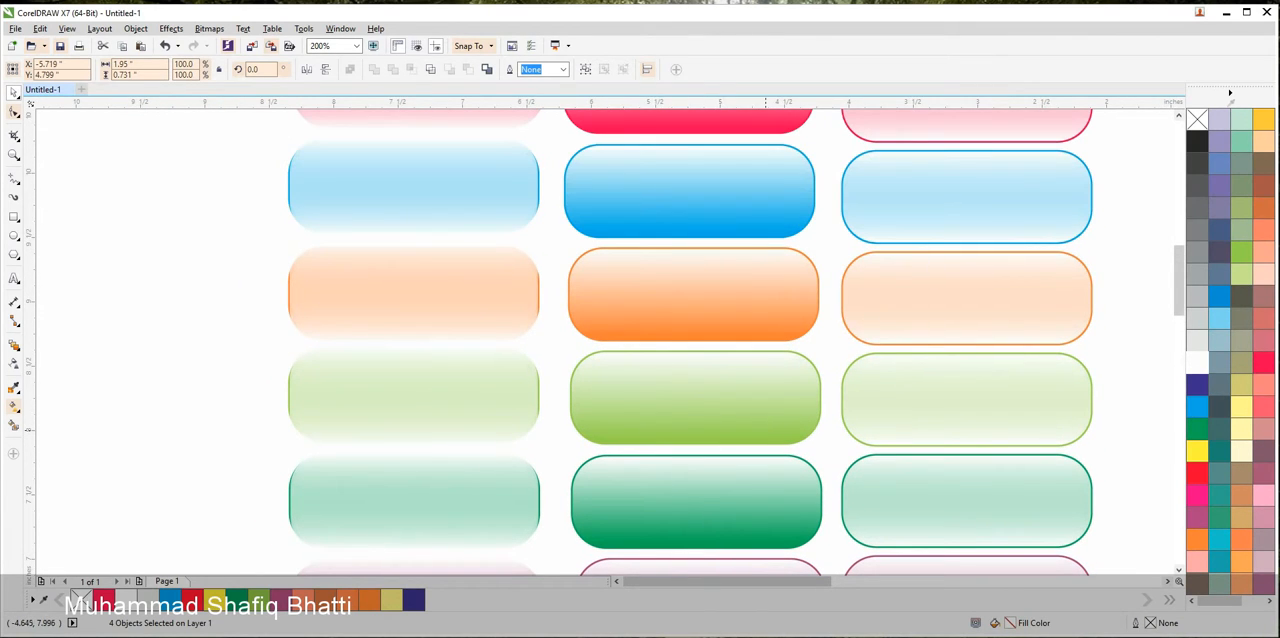
left_click(680, 313)
scroll(674, 288, "up", 1)
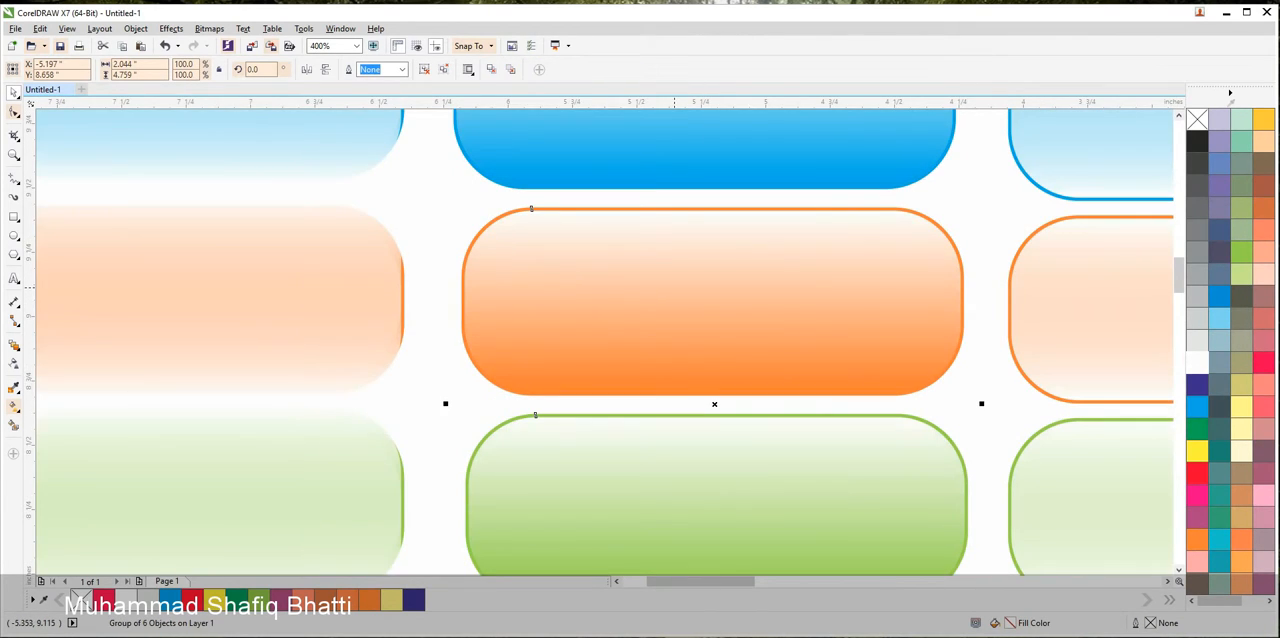
scroll(658, 285, "down", 3)
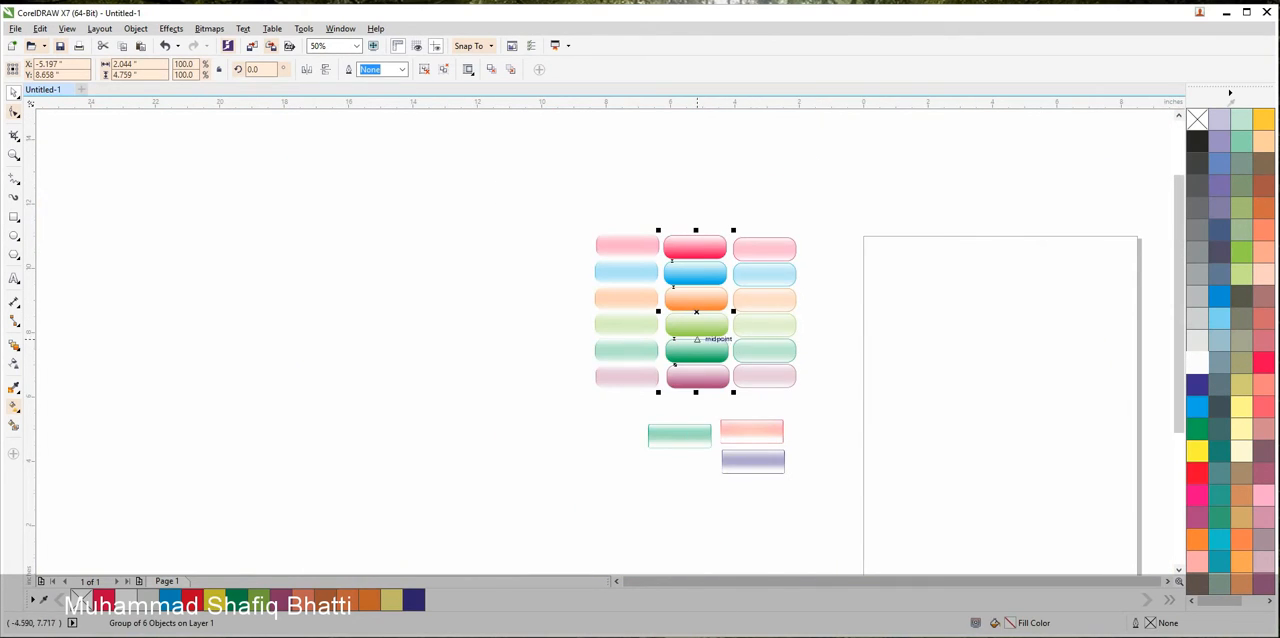
left_click(439, 221)
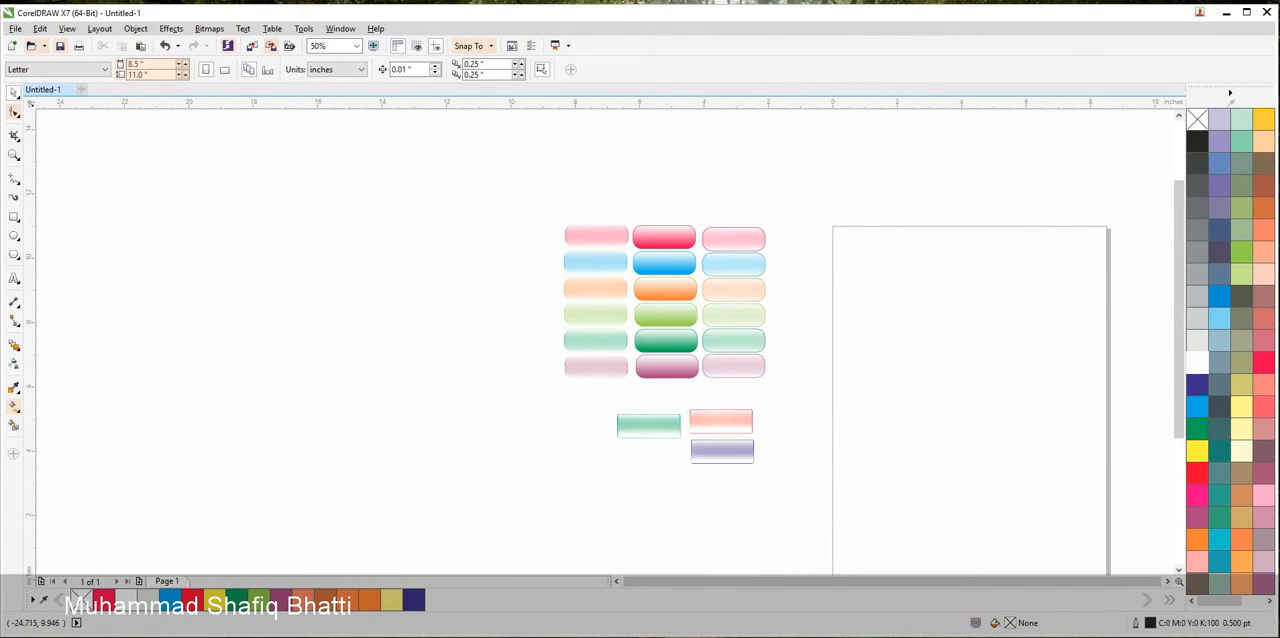
Draw a rectangle about 4.46 by 1.71 inches on the page and shift it slightly right and up
key("F6")
left_click_drag(832, 377, 980, 434)
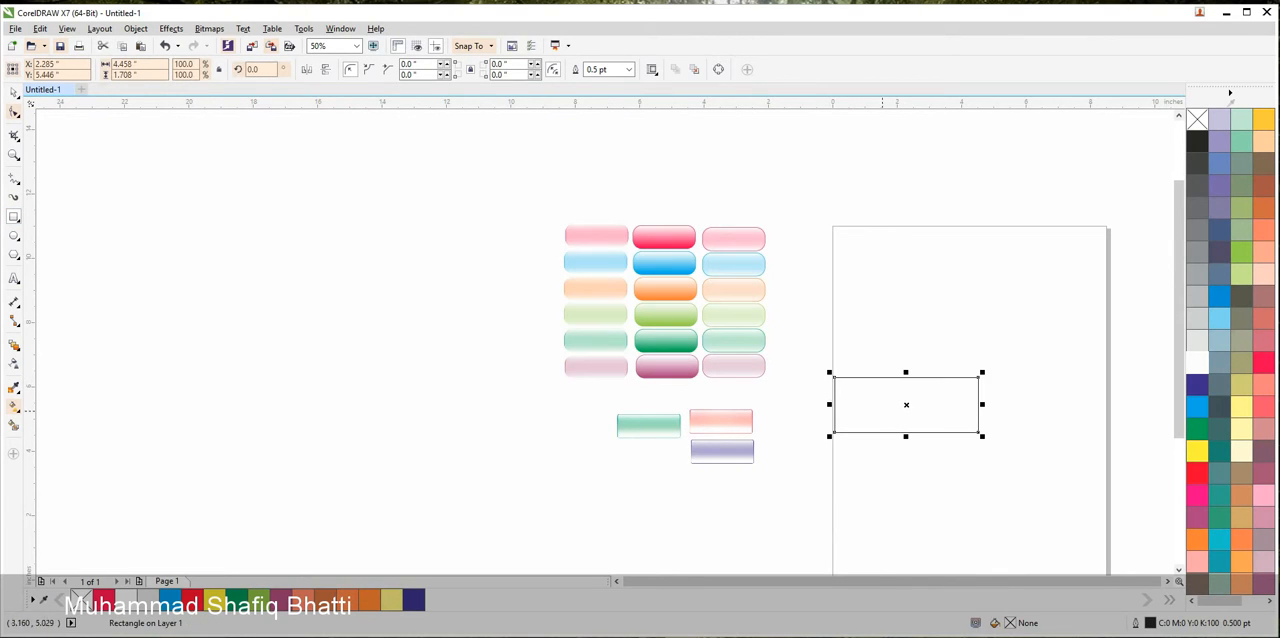
key("space")
left_click_drag(906, 404, 933, 397)
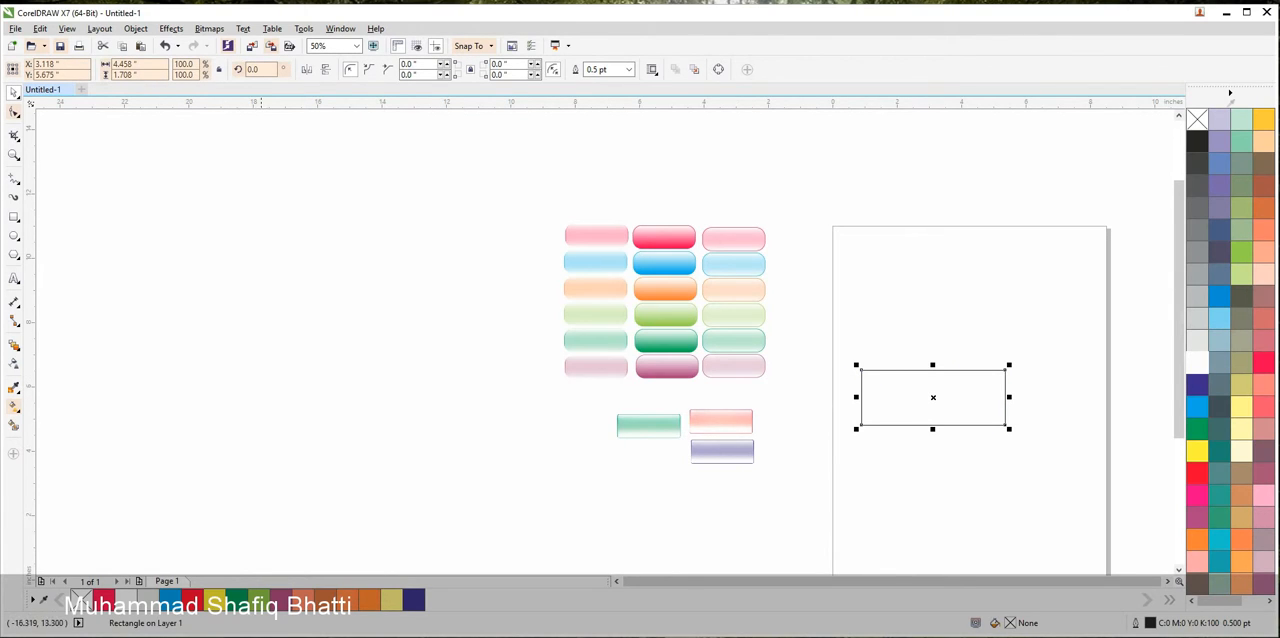
left_click(209, 28)
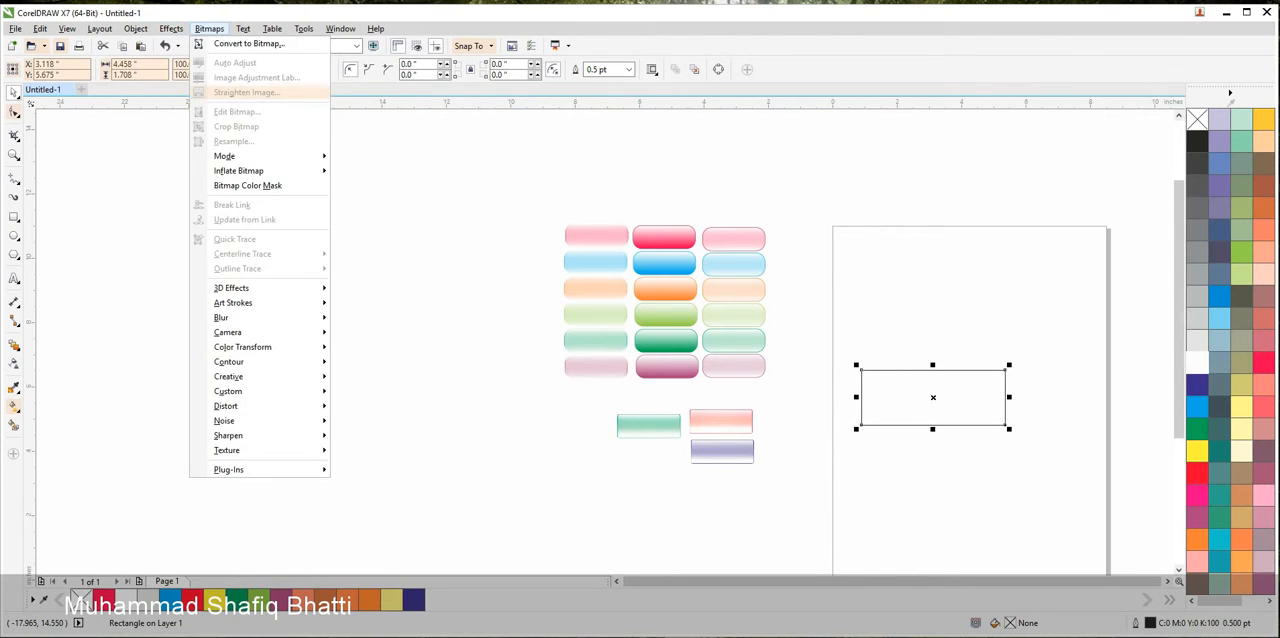
mouse_move(171, 28)
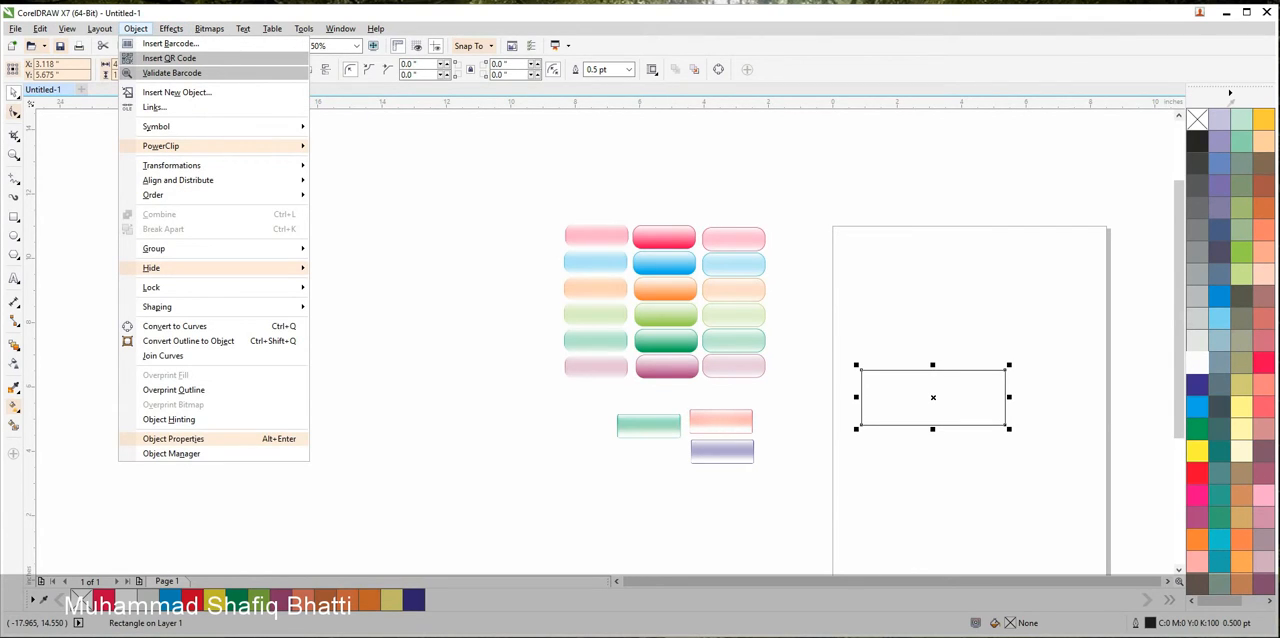
Round all corners of the rectangle to 0.17 inches and convert it to curves
left_click(14, 112)
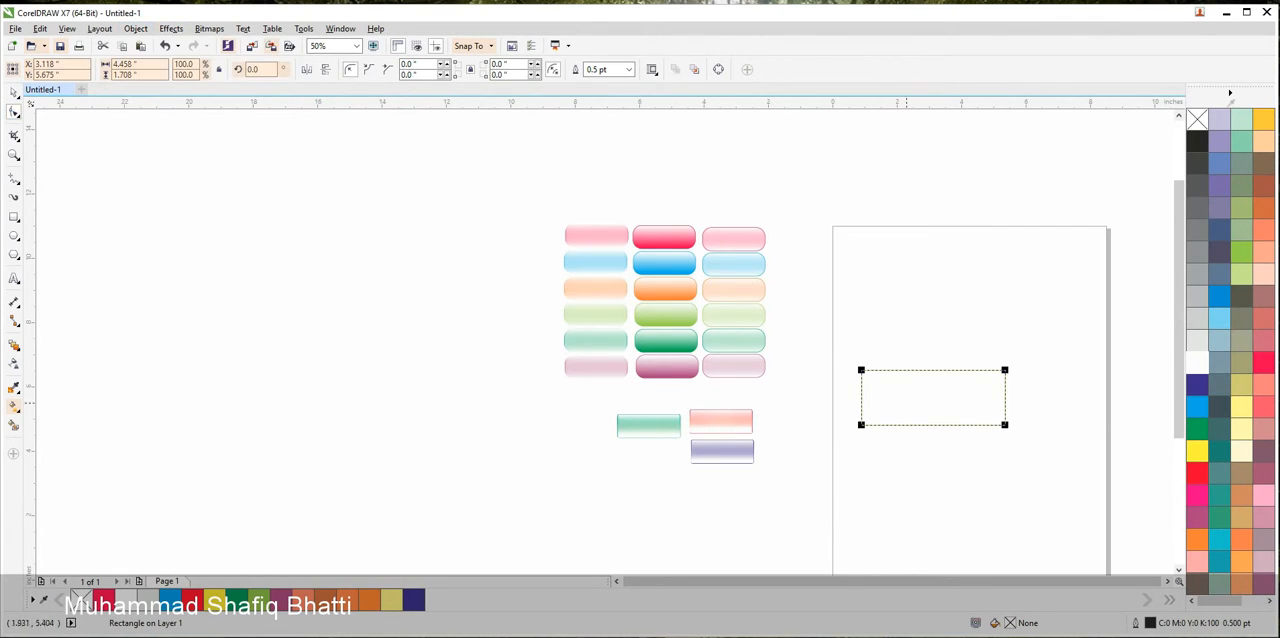
left_click_drag(862, 370, 866, 372)
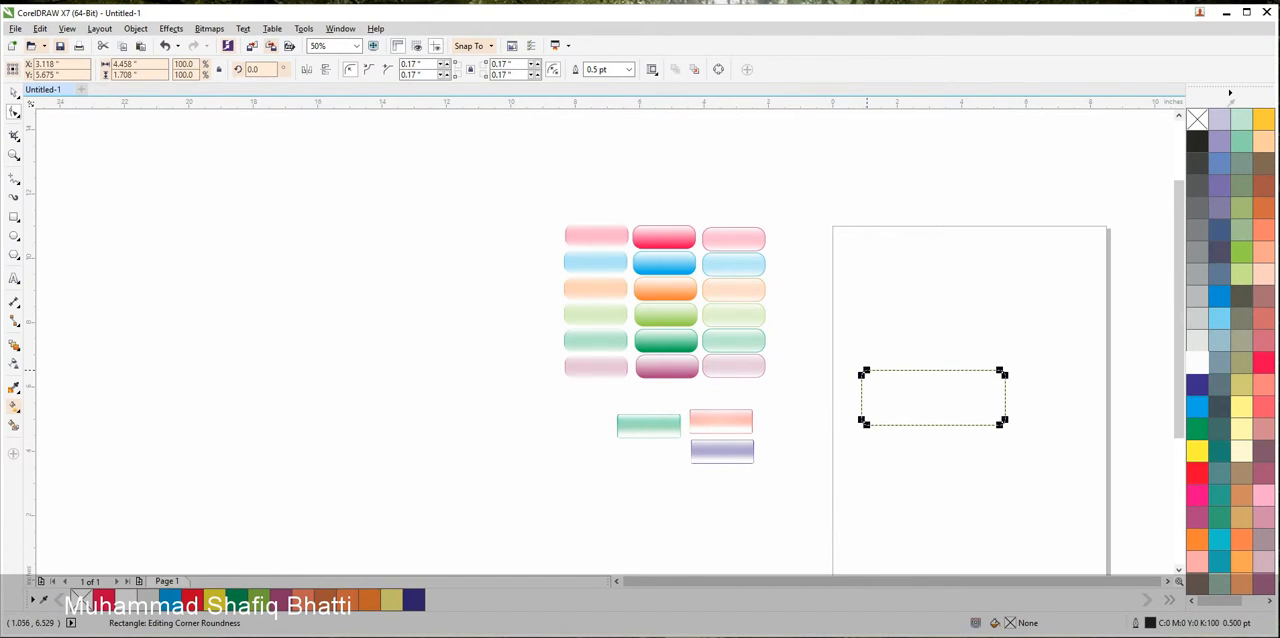
key("ctrl+q")
Cut the upper-left corner diagonally: add nodes on the top and left edges, delete the rounded corner nodes and straighten the segment between them
scroll(863, 370, "up", 2)
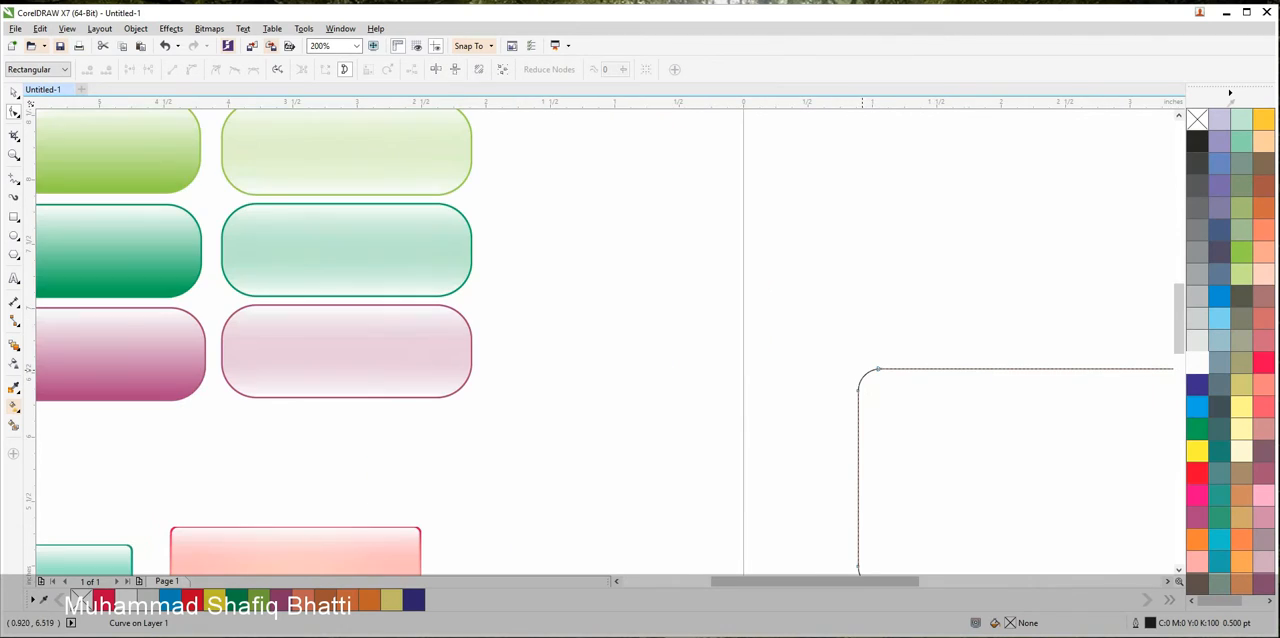
left_click(878, 370)
double_click(964, 369)
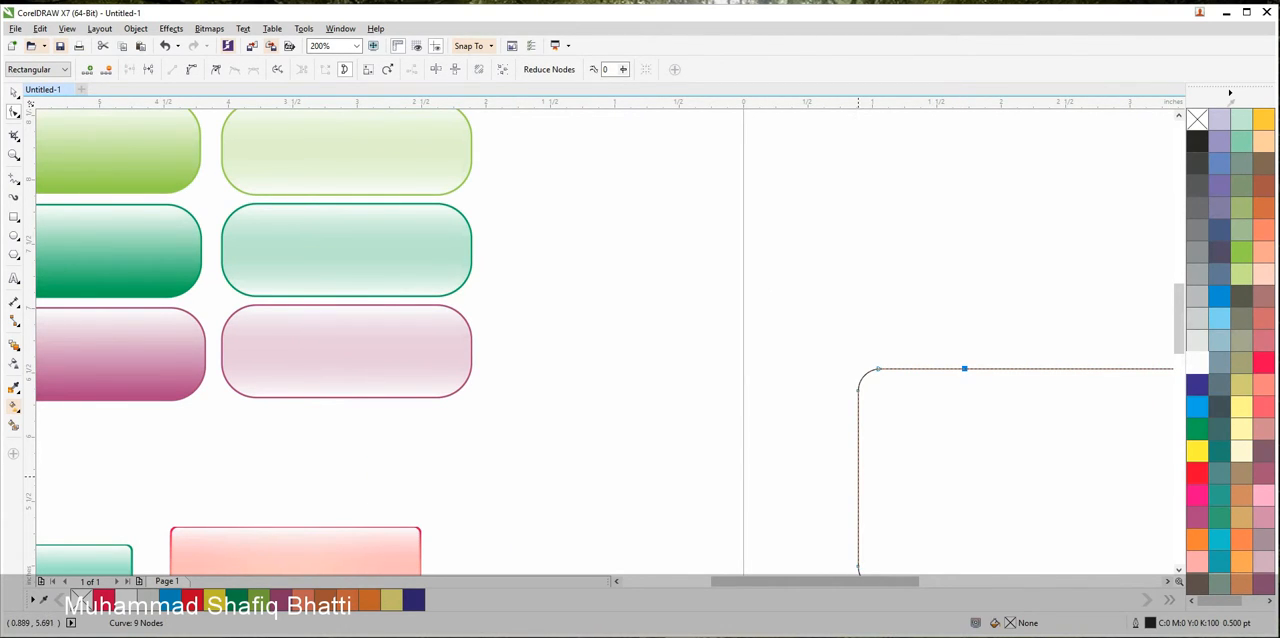
left_click(859, 482)
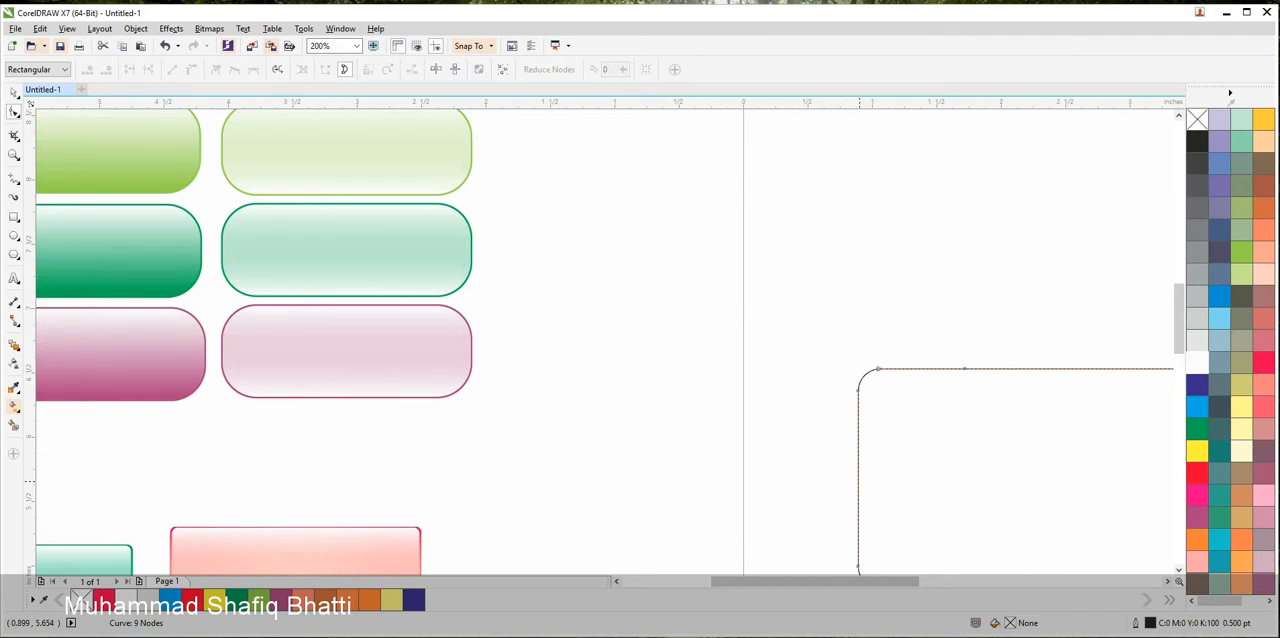
double_click(859, 482)
left_click_drag(819, 333, 900, 416)
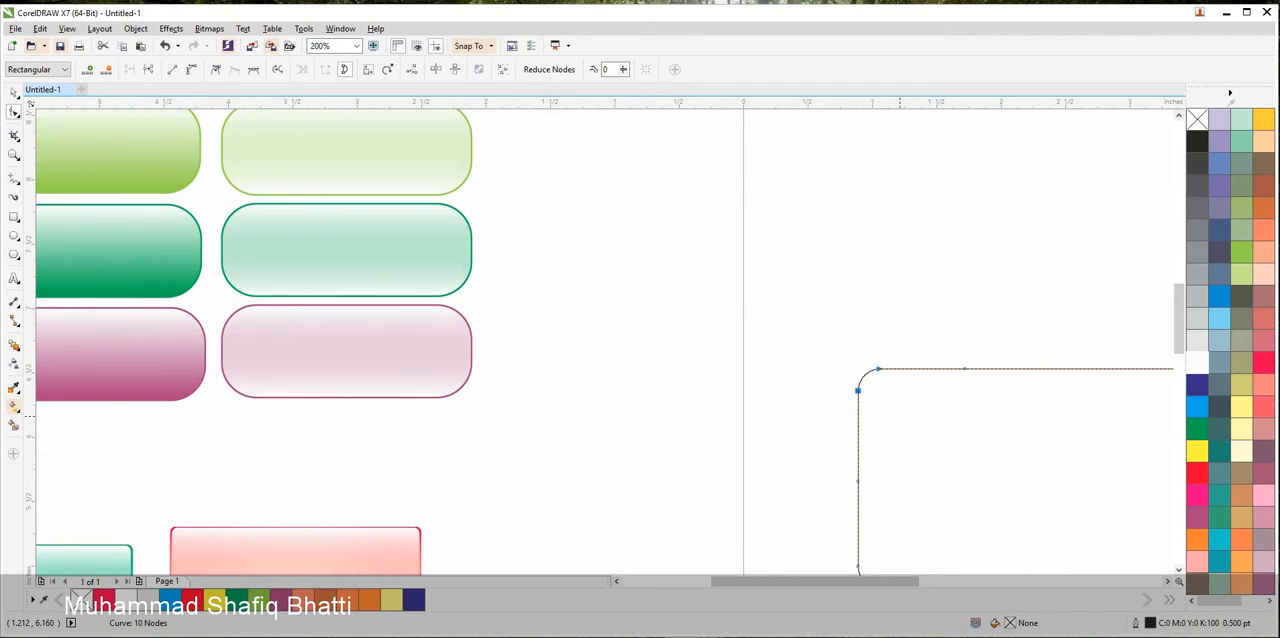
key("Delete")
left_click_drag(997, 333, 852, 506)
left_click(172, 69)
scroll(737, 257, "down", 2)
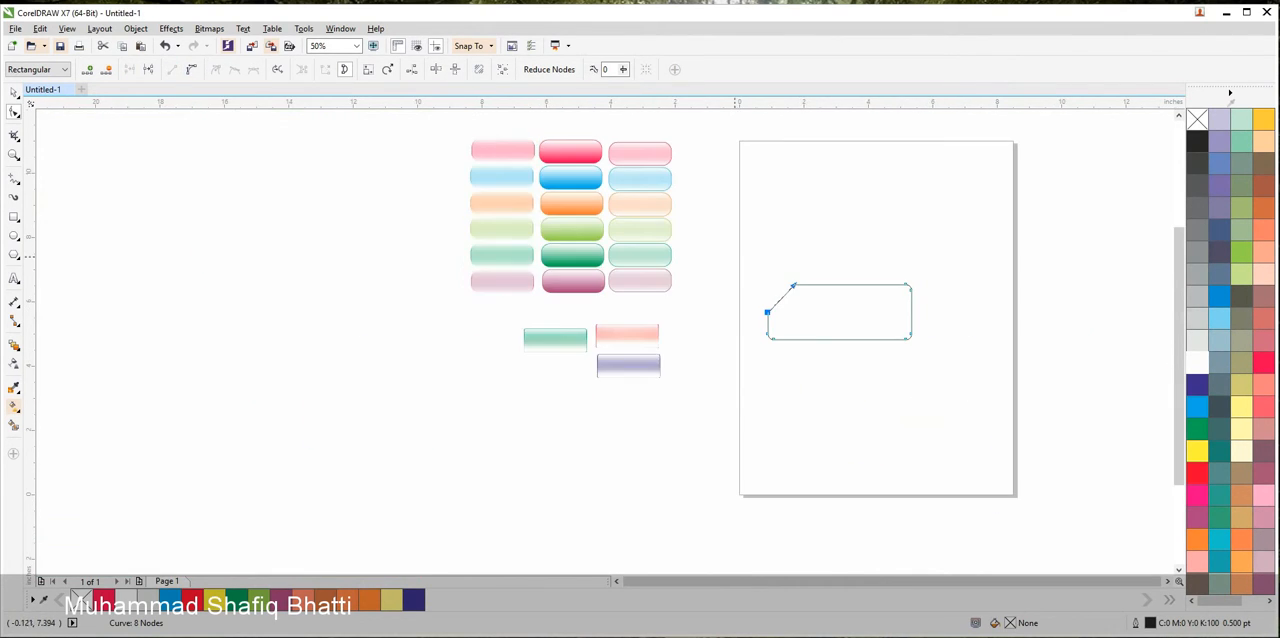
left_click_drag(794, 289, 644, 337)
Add nodes along the shape's top edge and pull one down to mid-height to form a V-shaped notch
scroll(685, 348, "up", 1)
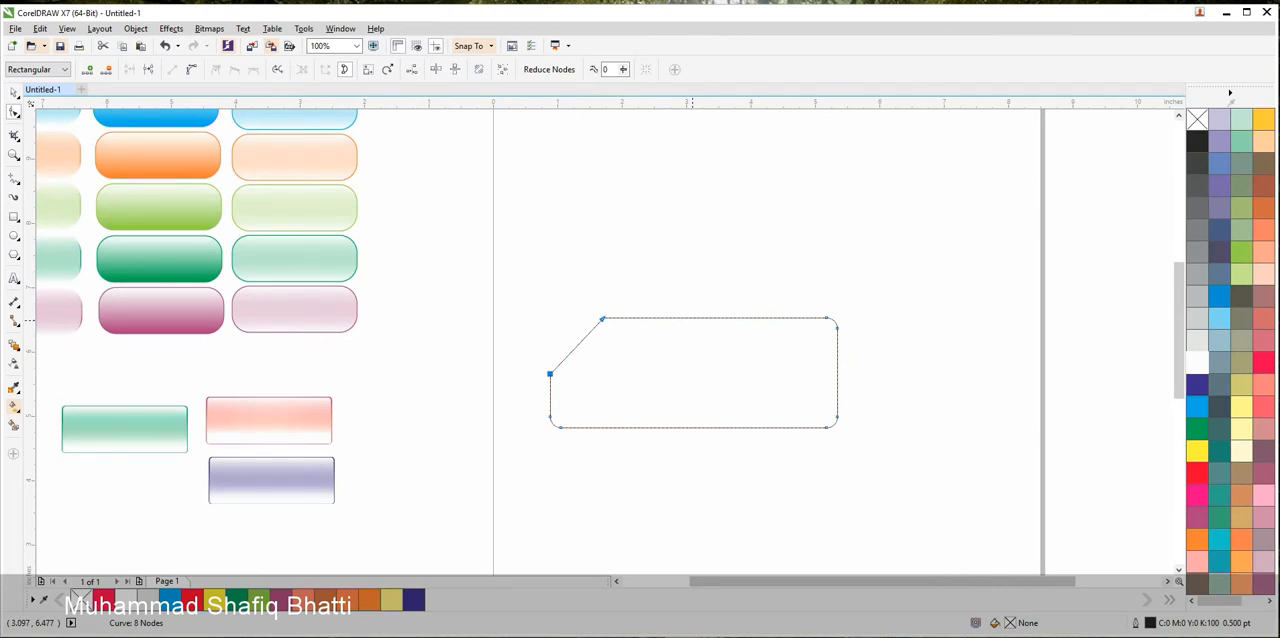
double_click(690, 318)
double_click(741, 318)
left_click_drag(741, 318, 703, 377)
key("space")
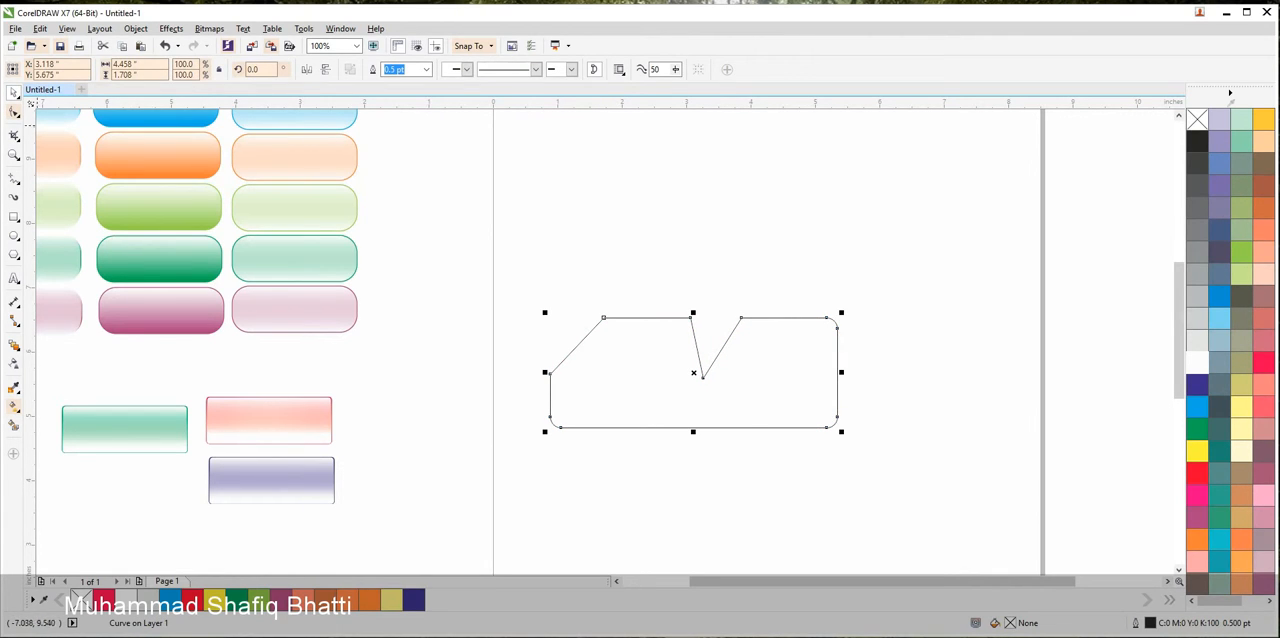
key("space")
Delete the top-edge node to the right of the notch and the node at the shape's upper-right corner
left_click_drag(692, 224, 750, 326)
key("Delete")
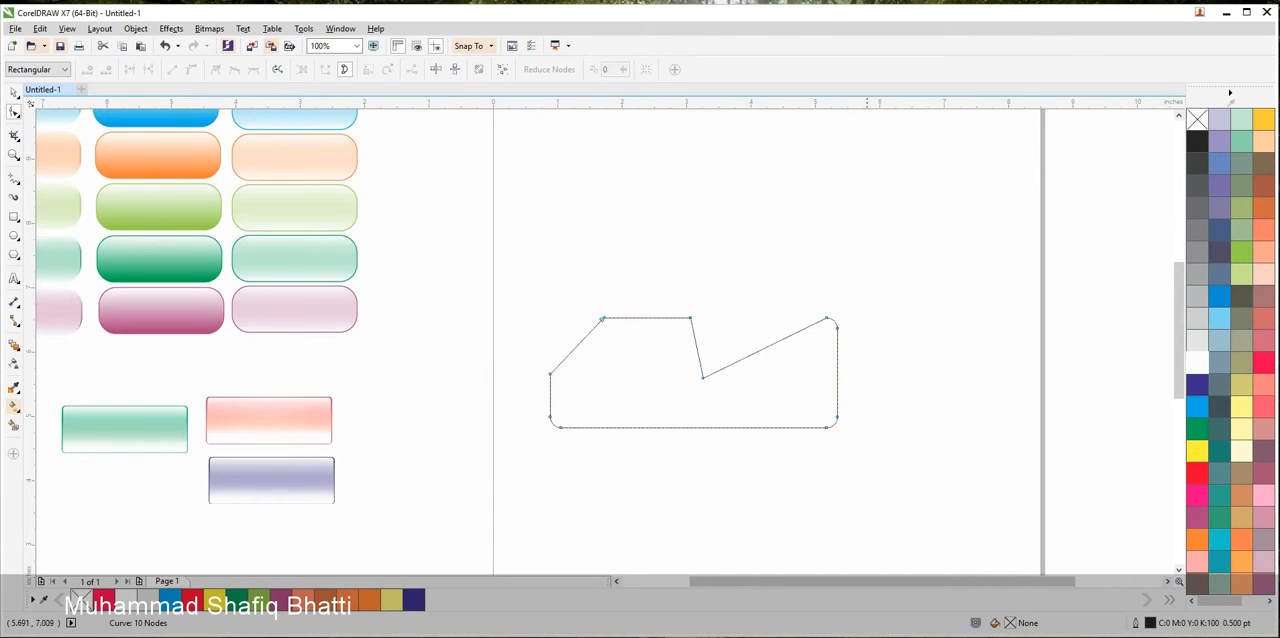
left_click_drag(898, 272, 808, 344)
key("Delete")
Add a node halfway down the right edge and straighten the outline between it and the notch's lowest node
double_click(838, 370)
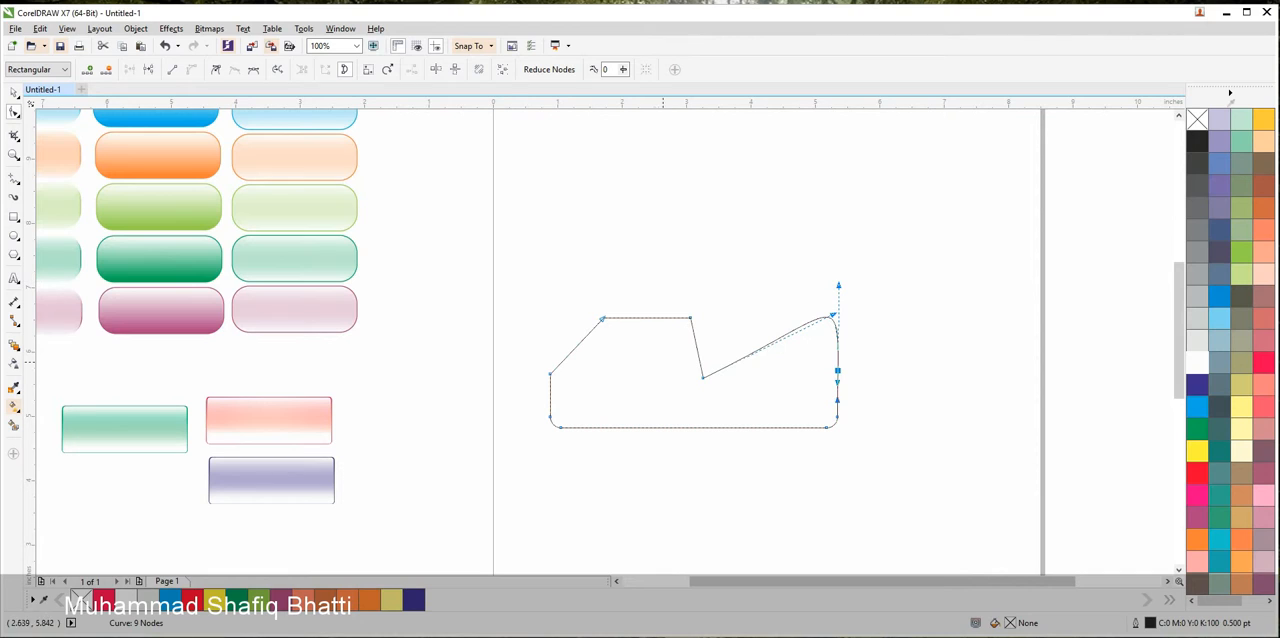
left_click_drag(662, 360, 846, 388)
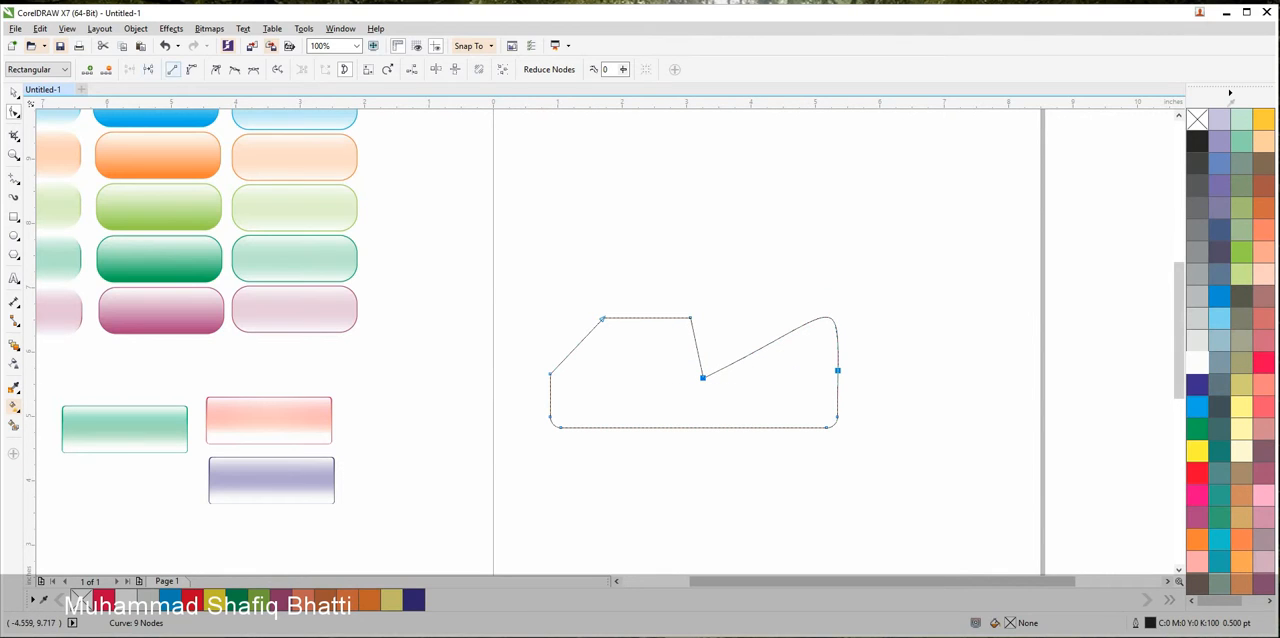
left_click(172, 69)
left_click(868, 345)
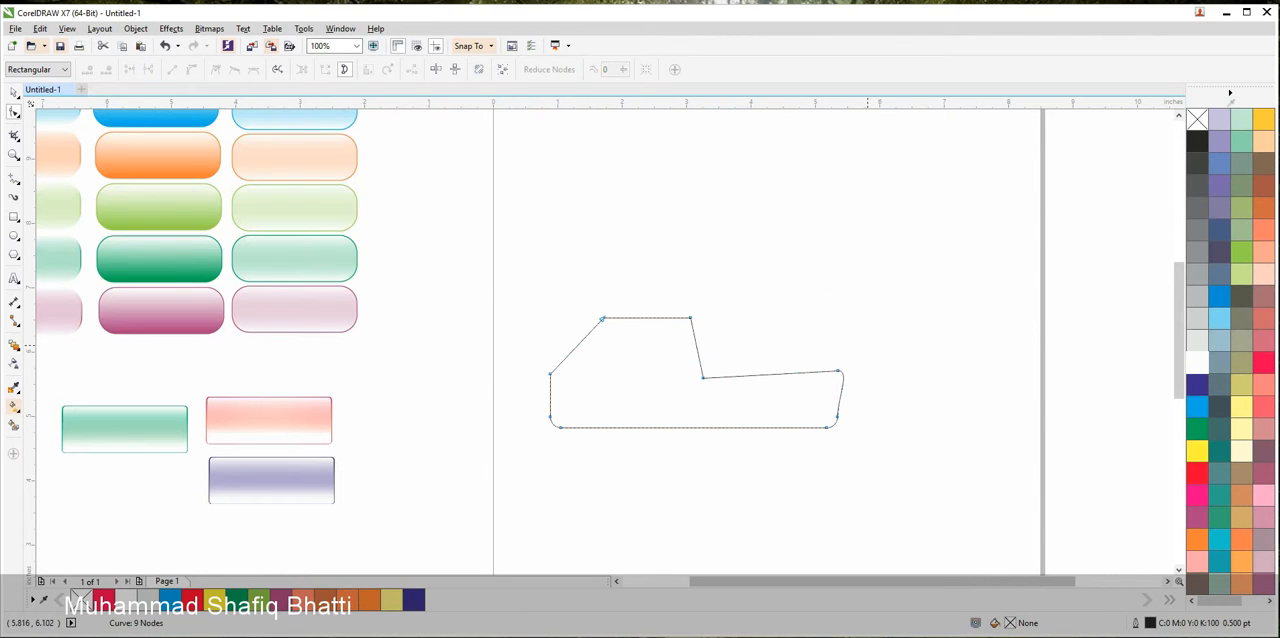
Nudge the lower-right corner nodes outward, then level the node above them with the notch and straighten the right side
left_click_drag(864, 454, 818, 446)
key("Right")
key("Right")
key("Right")
key("Right")
key("Right")
key("Right")
key("Right")
key("Right")
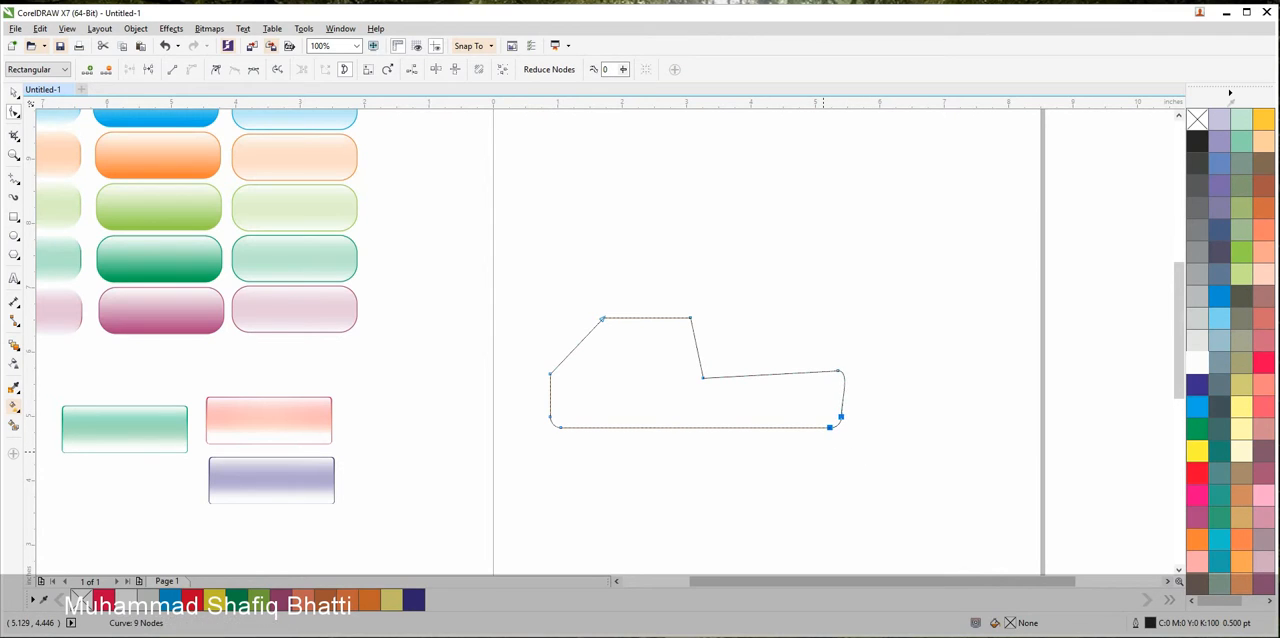
key("Right")
key("Right")
key("Right")
left_click(875, 411)
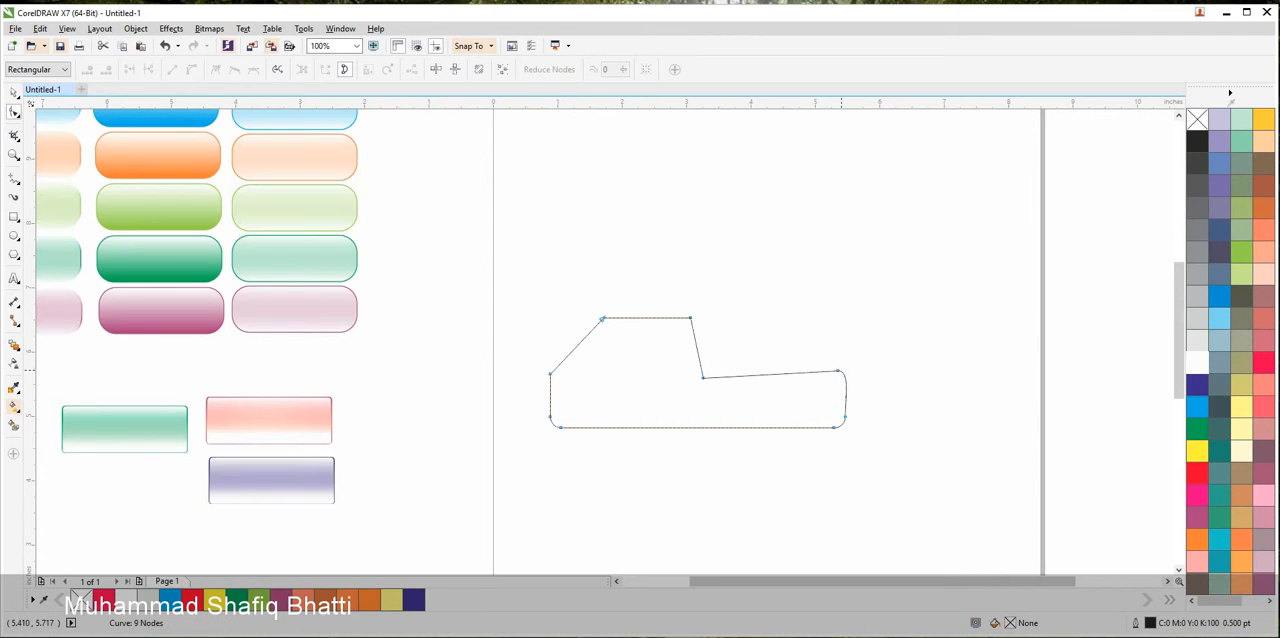
left_click_drag(842, 369, 806, 422)
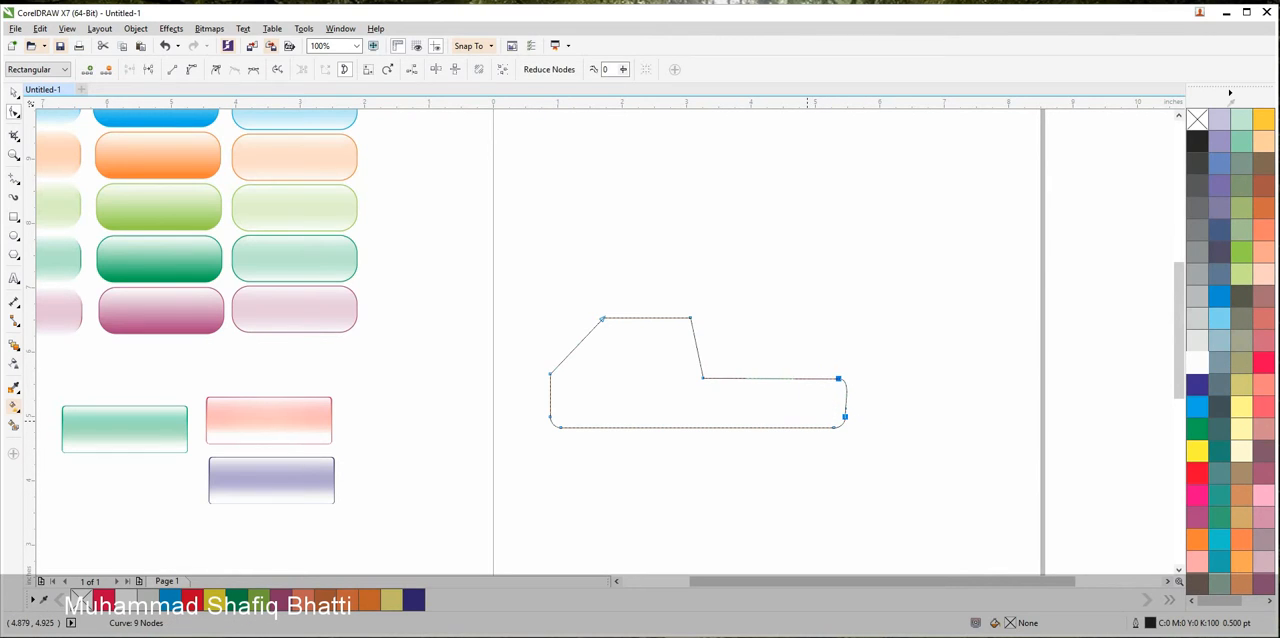
left_click(845, 434)
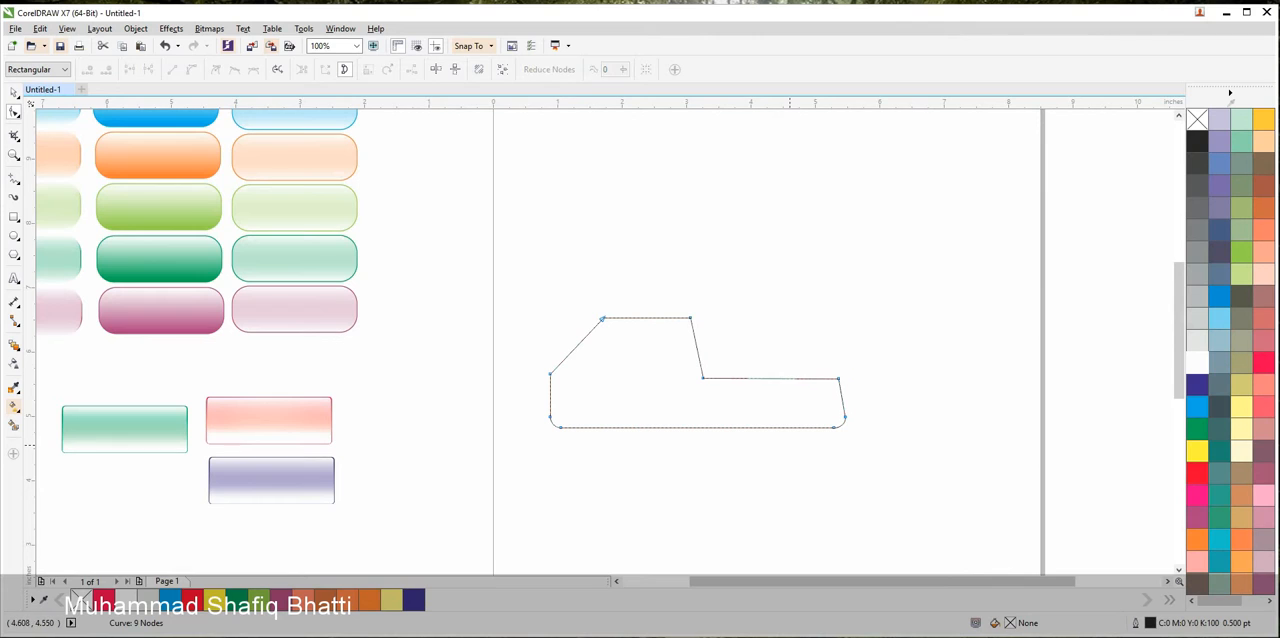
Delete the rounding nodes at both bottom corners and turn the bottom edge into a straight line
scroll(845, 434, "up", 3)
left_click_drag(847, 428, 667, 358)
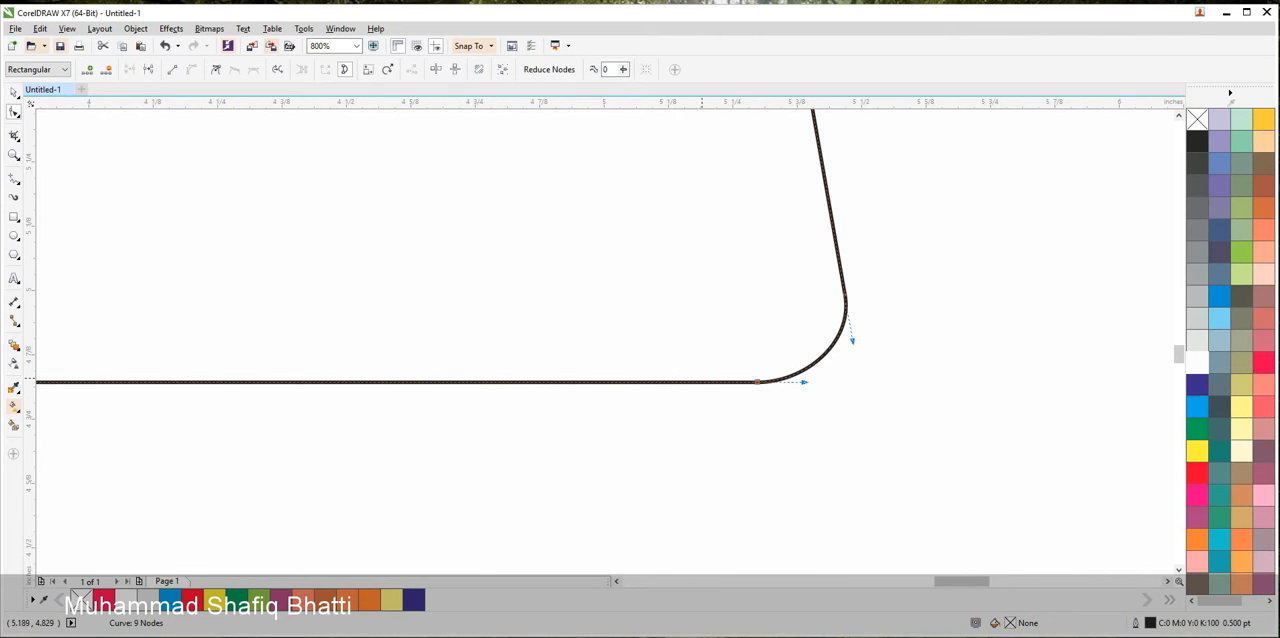
key("Delete")
scroll(667, 358, "down", 3)
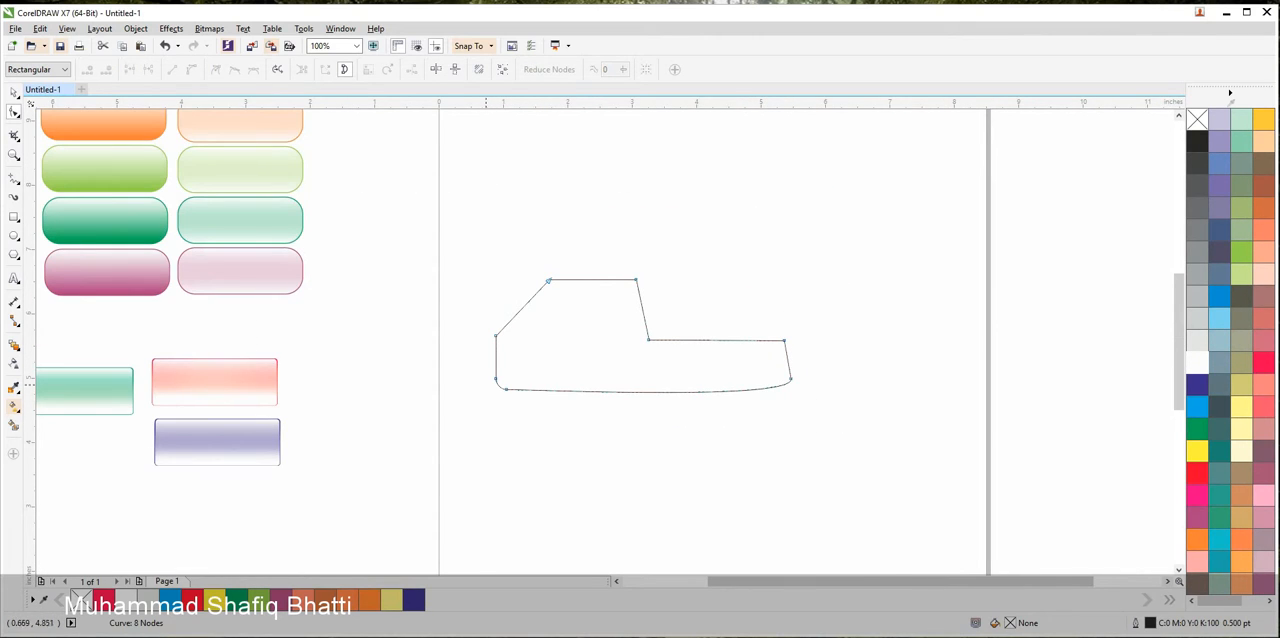
left_click_drag(506, 386, 516, 395)
key("Delete")
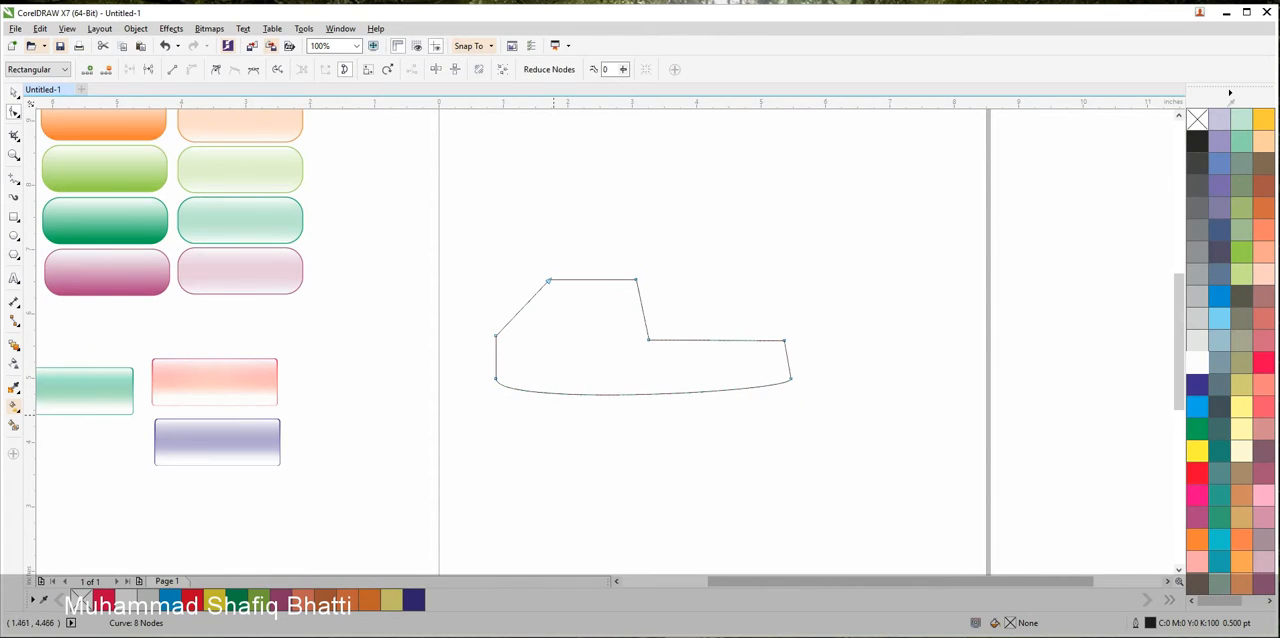
left_click_drag(818, 424, 462, 372)
left_click(172, 69)
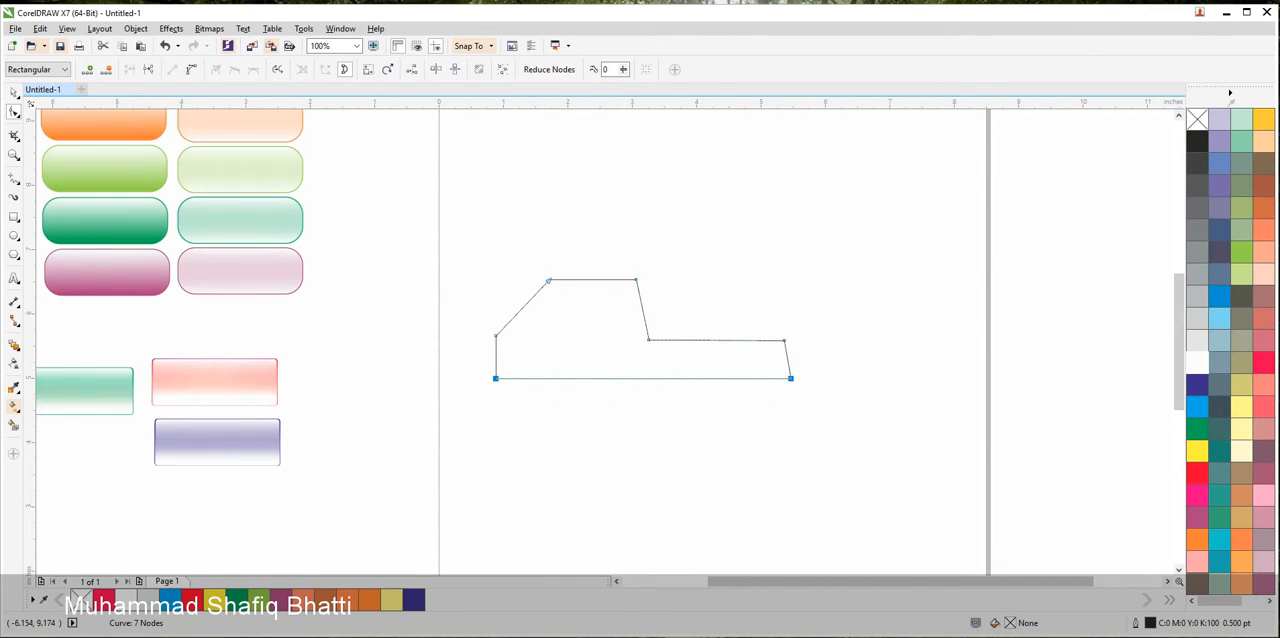
left_click(14, 91)
left_click(567, 387)
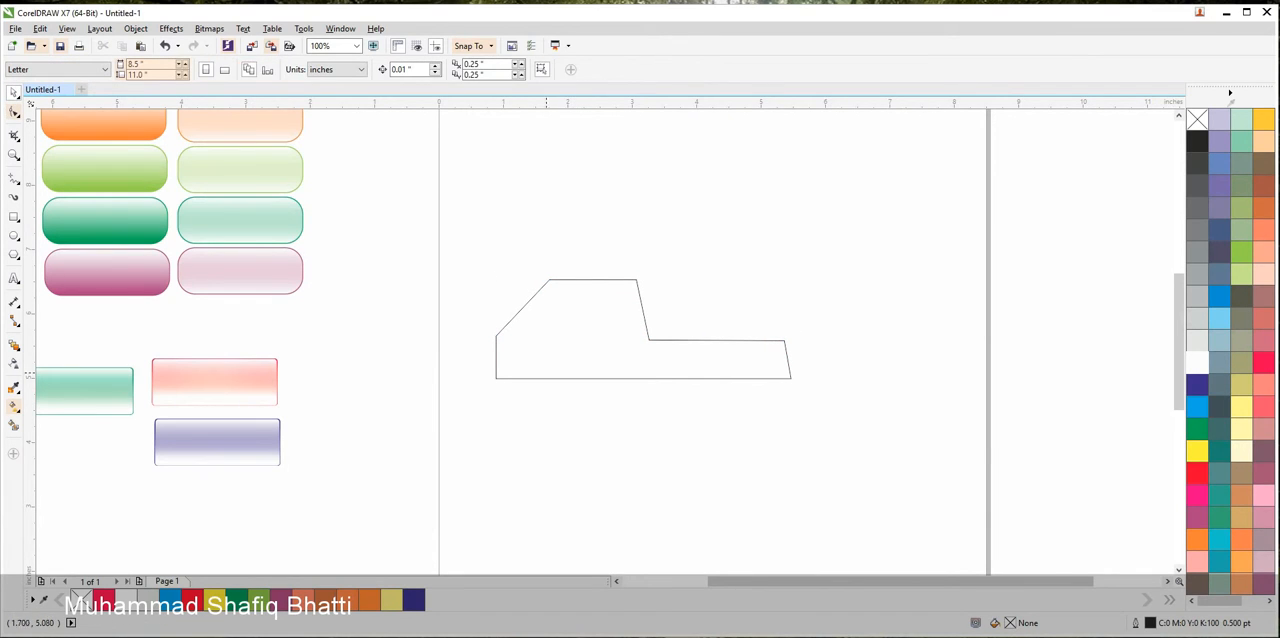
Copy the outline twice to the right in a row, each copy starting at the previous shape's notch and overlapping its low section
left_click(537, 366)
left_click_drag(504, 358, 815, 361)
right_click(658, 358)
left_click(768, 407)
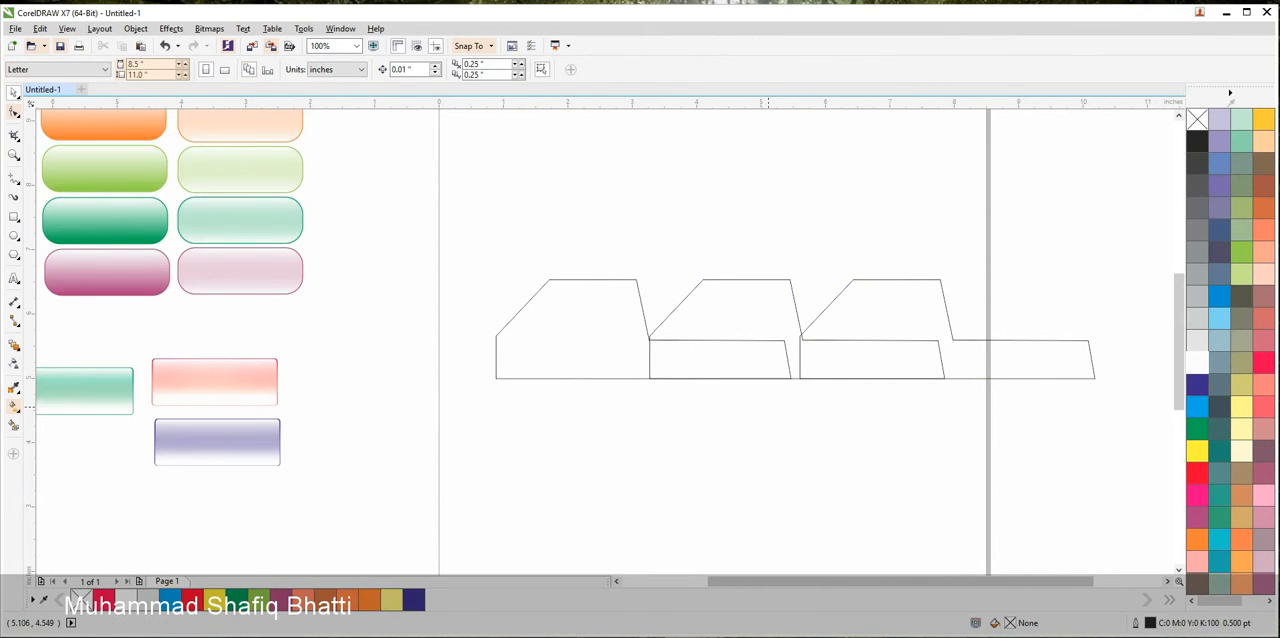
Scale the row of three shapes down together to about 3.22 by 0.53 inches
left_click_drag(1105, 414, 480, 262)
left_click_drag(1099, 383, 708, 316)
scroll(584, 287, "up", 3)
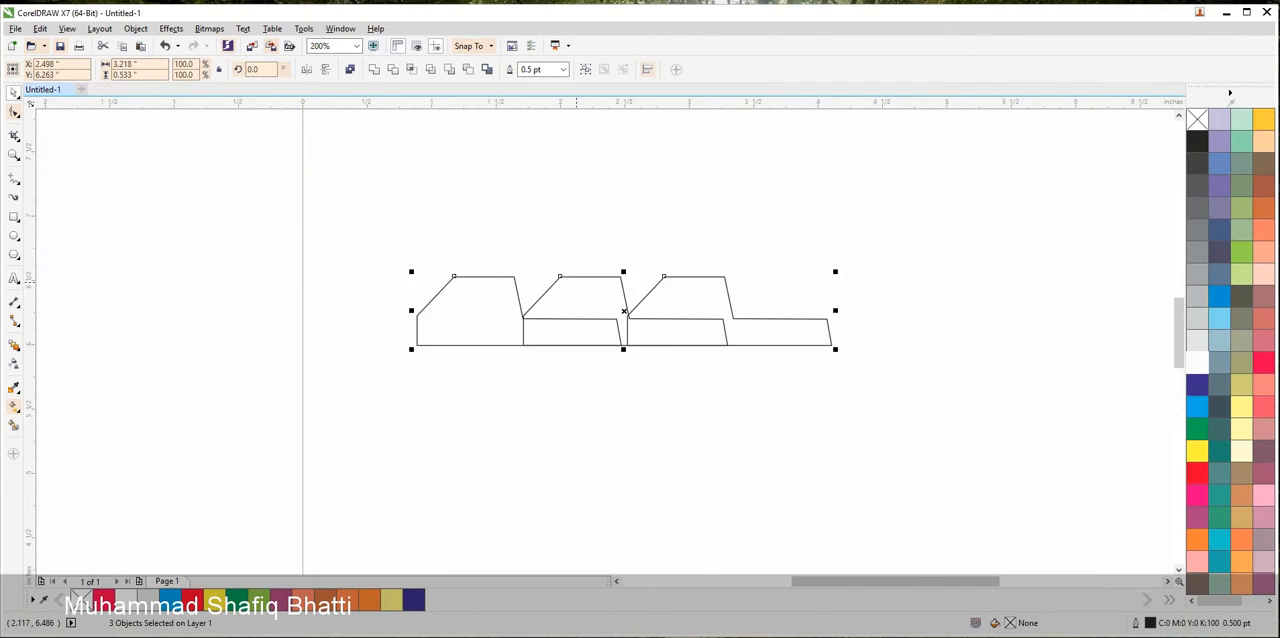
Fill the first shape with dark blue, the second with light blue and the third with green
left_click(453, 333)
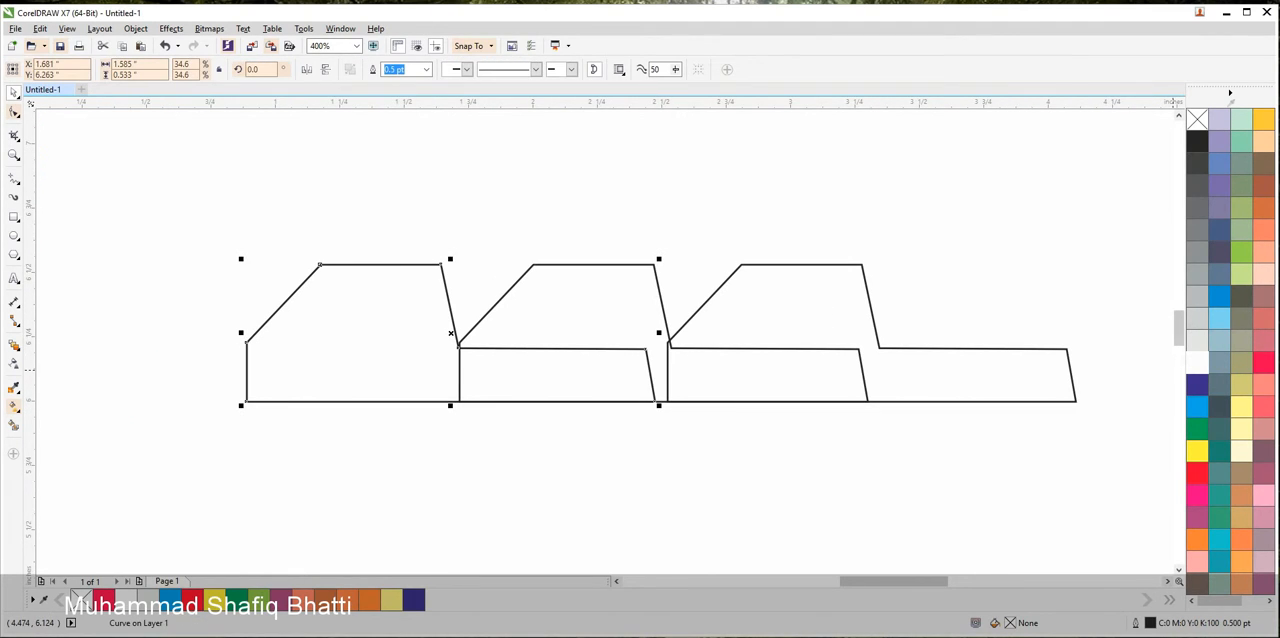
left_click(1197, 384)
left_click(659, 293)
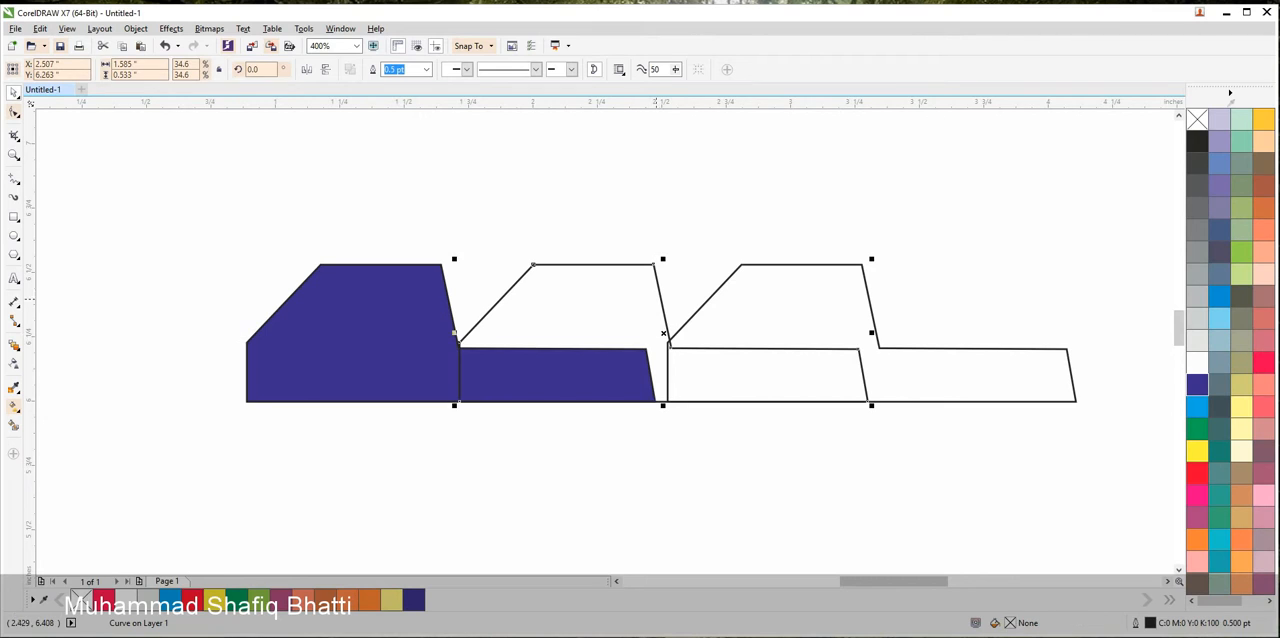
left_click(1197, 407)
left_click(870, 320)
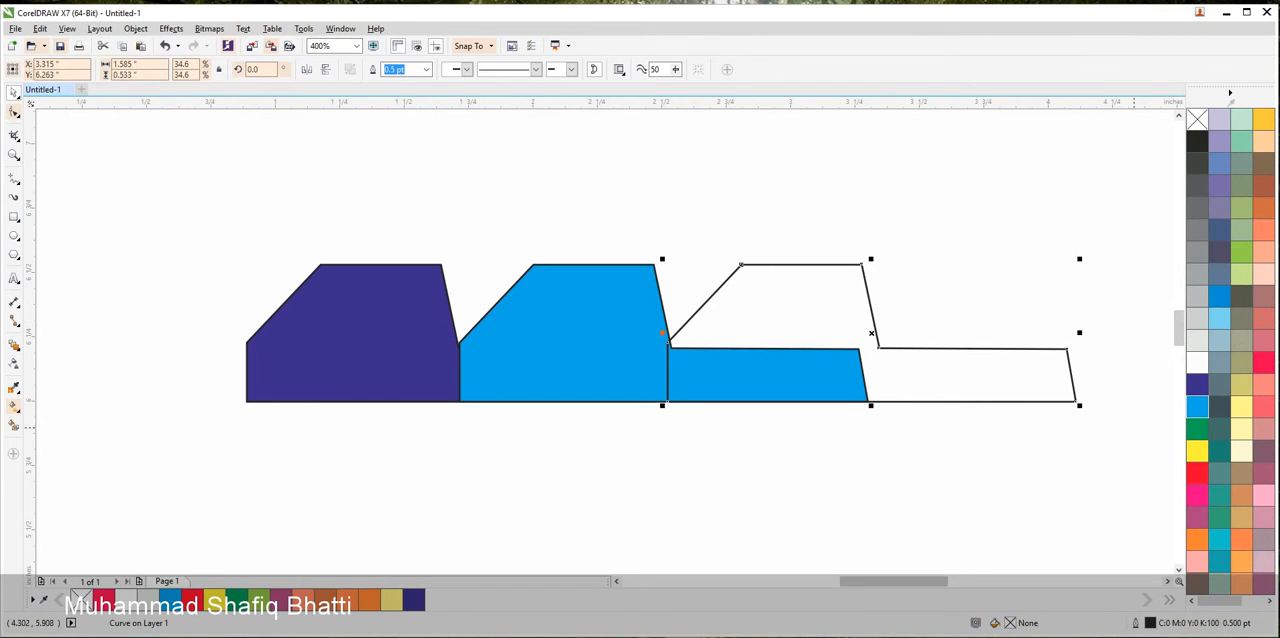
left_click(1197, 429)
Remove the outline from all three coloured shapes
left_click(1128, 466)
left_click_drag(1128, 466, 231, 166)
right_click(1197, 120)
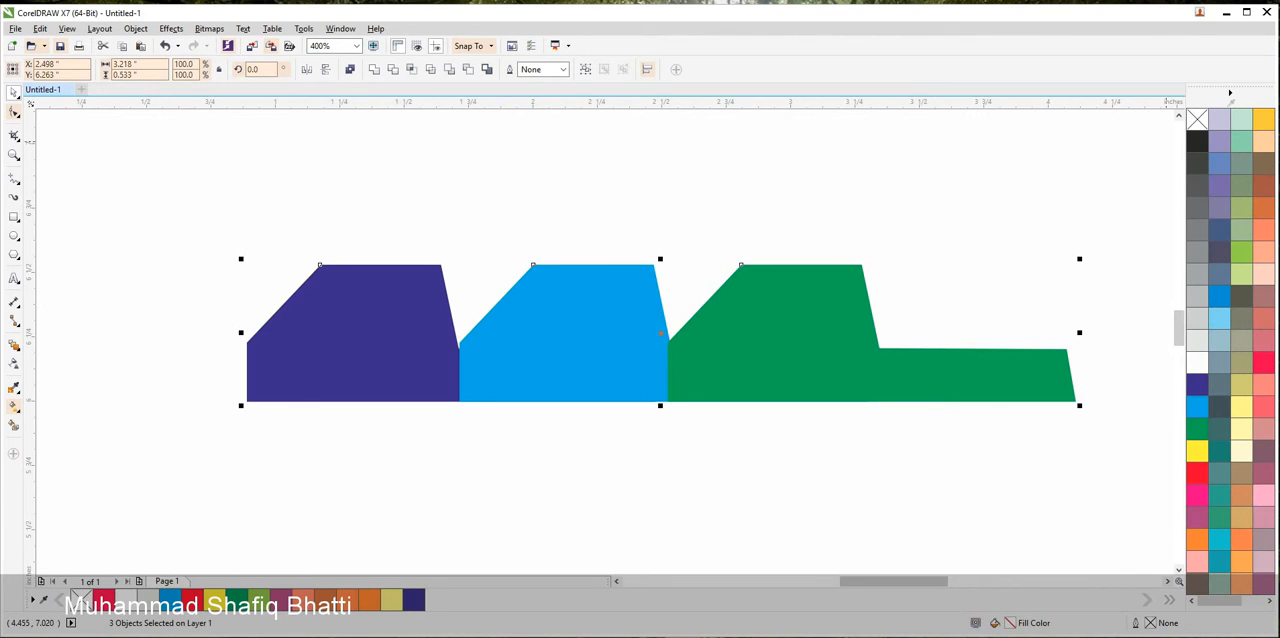
left_click(1062, 192)
Copy the row of three shapes to the right so the copy continues directly from the green shape
scroll(1027, 381, "down", 1)
left_click_drag(1027, 381, 848, 377)
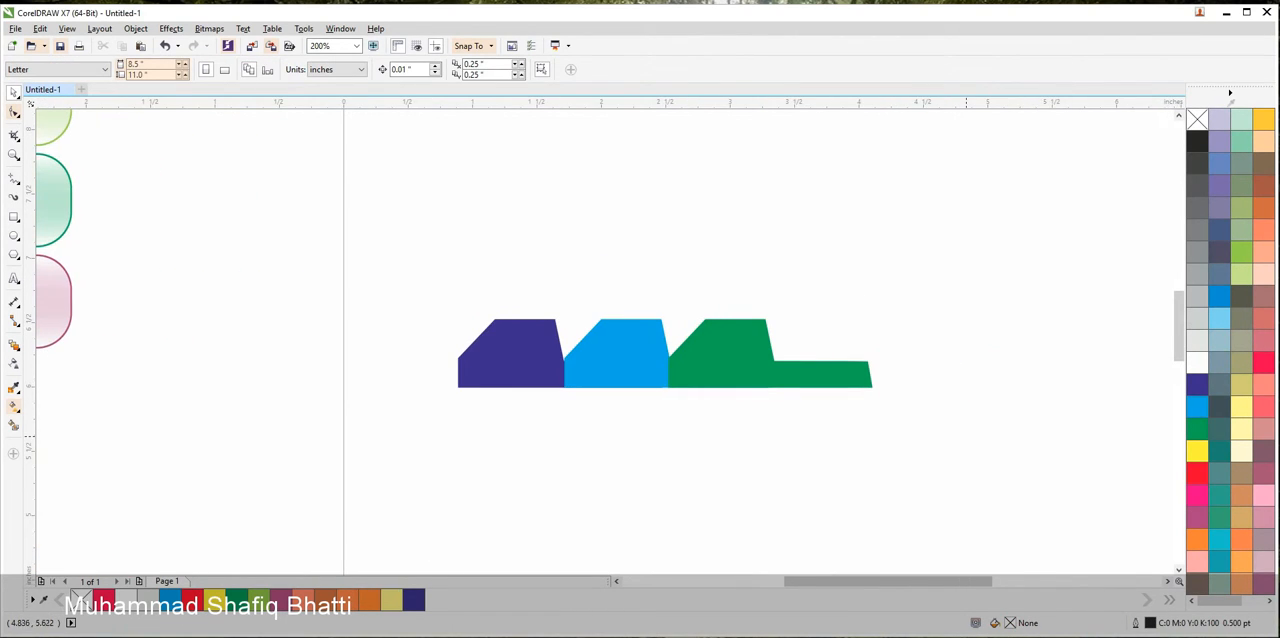
left_click_drag(966, 436, 440, 271)
left_click_drag(500, 352, 818, 353)
right_click(818, 353)
left_click(858, 435)
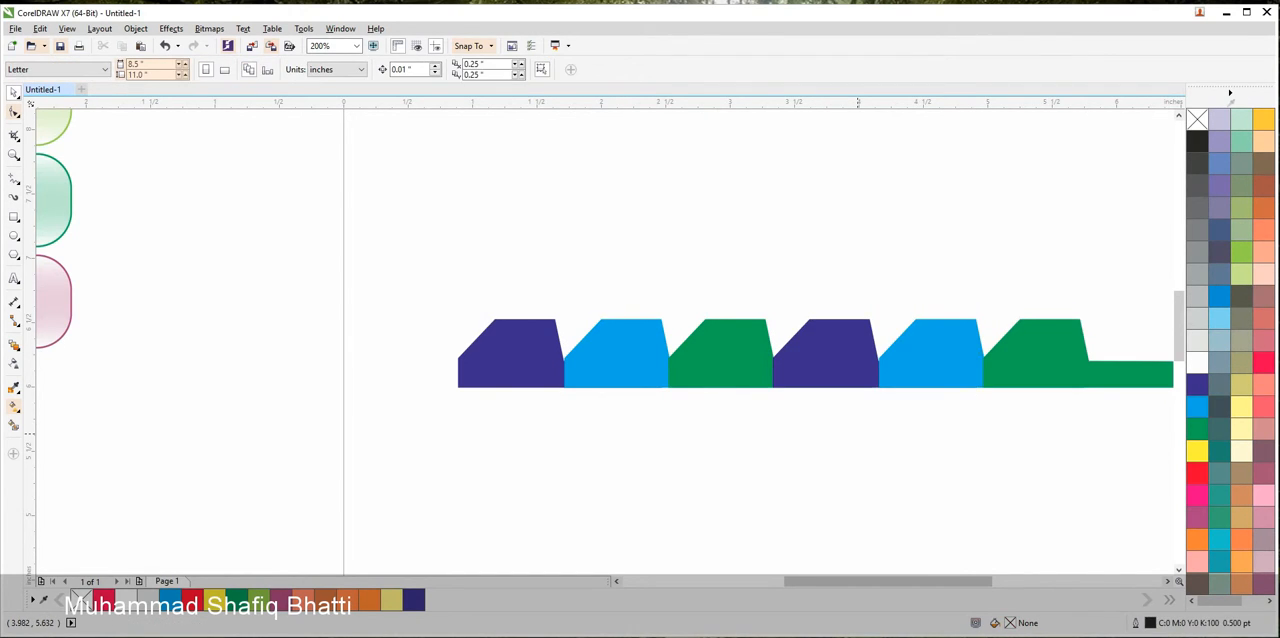
Recolour the three copied shapes: yellow for the fourth, red for the fifth and mauve for the sixth
scroll(858, 435, "down", 1)
left_click(837, 400)
left_click(1197, 451)
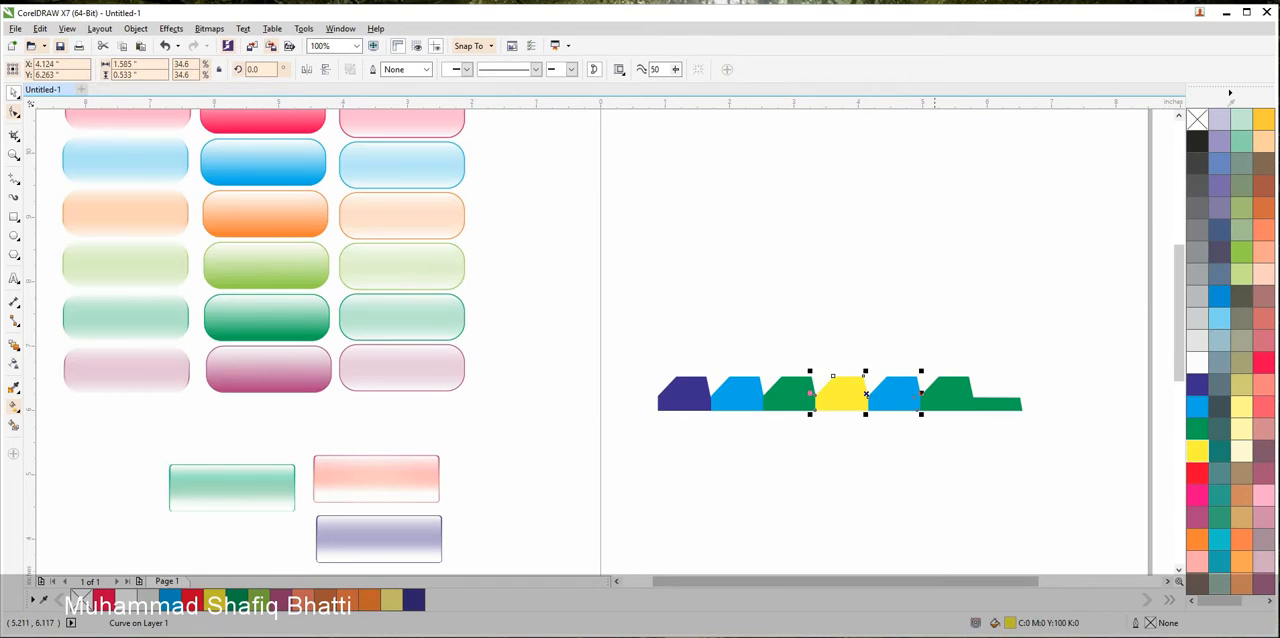
left_click(893, 399)
left_click(1197, 472)
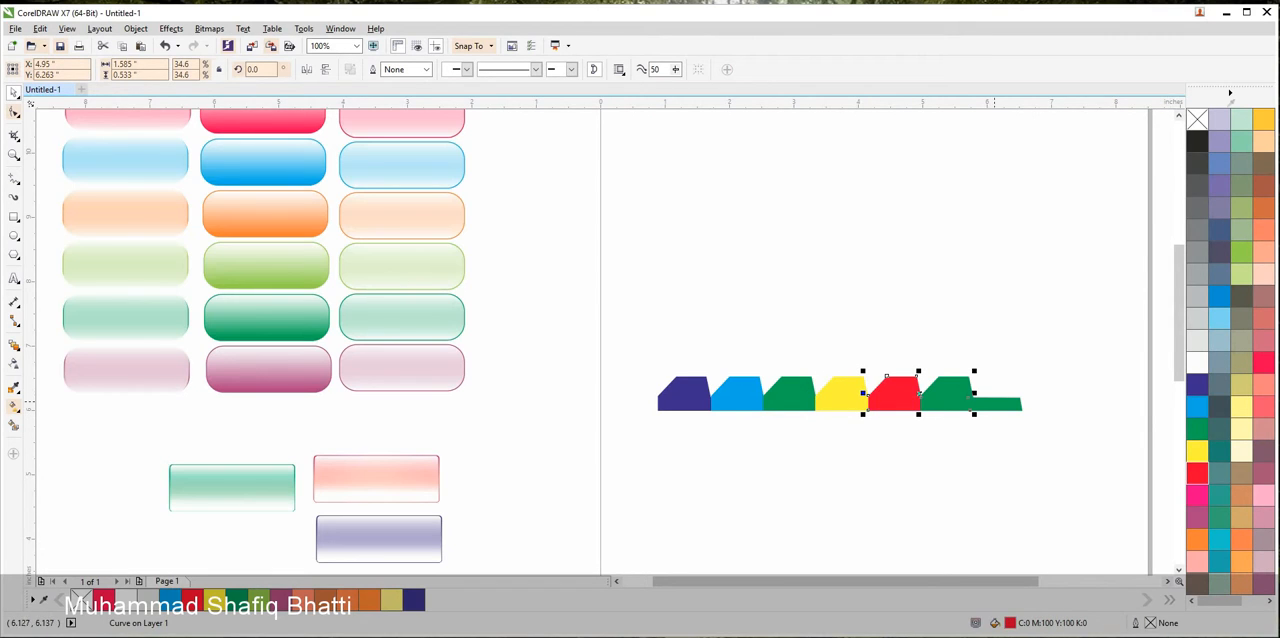
left_click(985, 399)
left_click(1197, 494)
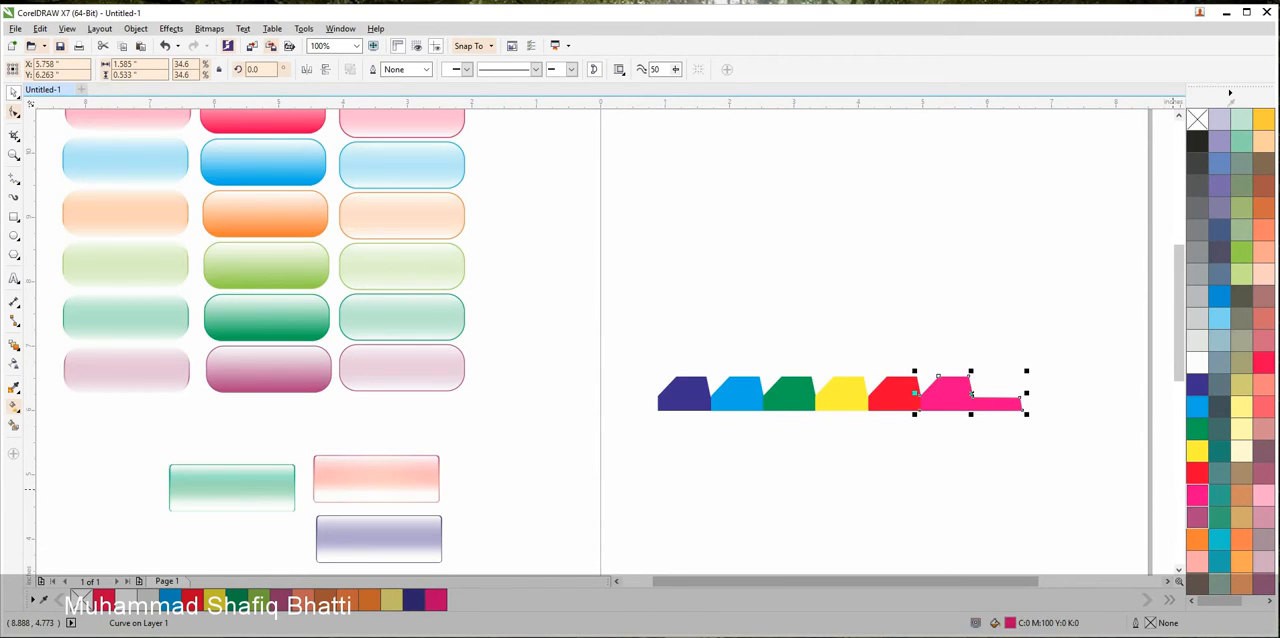
left_click(1197, 517)
key("Escape")
scroll(914, 410, "up", 2)
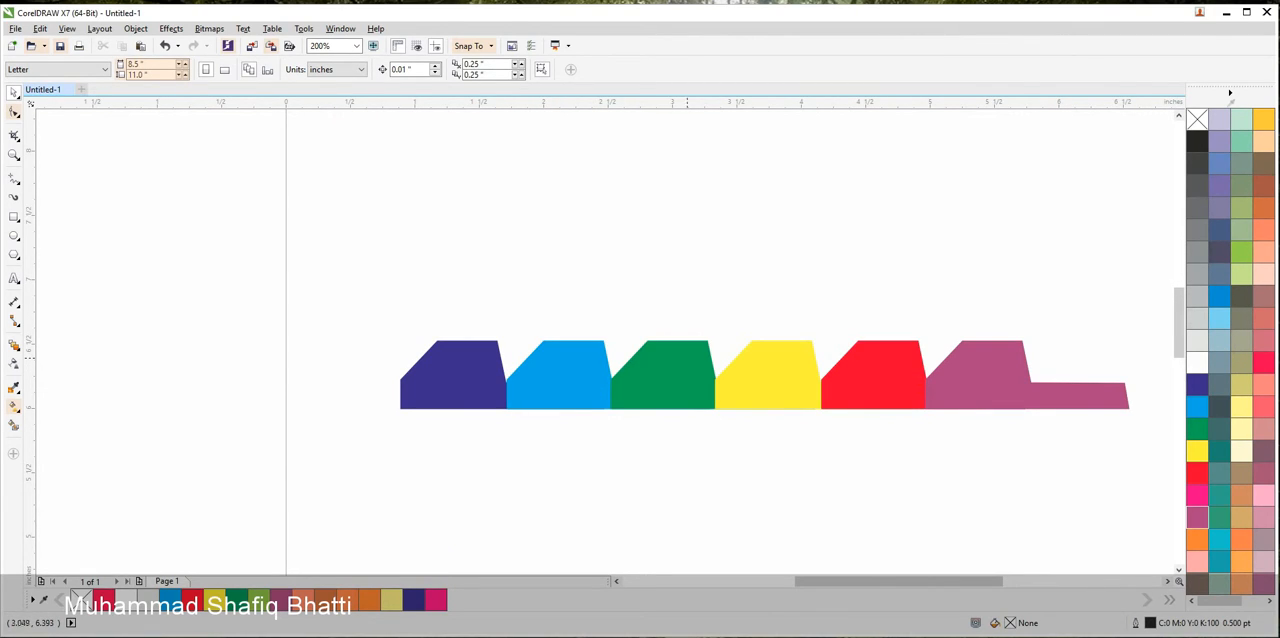
Duplicate the row of six coloured tab shapes slightly below the originals and fill the duplicates with white
scroll(700, 355, "down", 2)
scroll(700, 355, "up", 1)
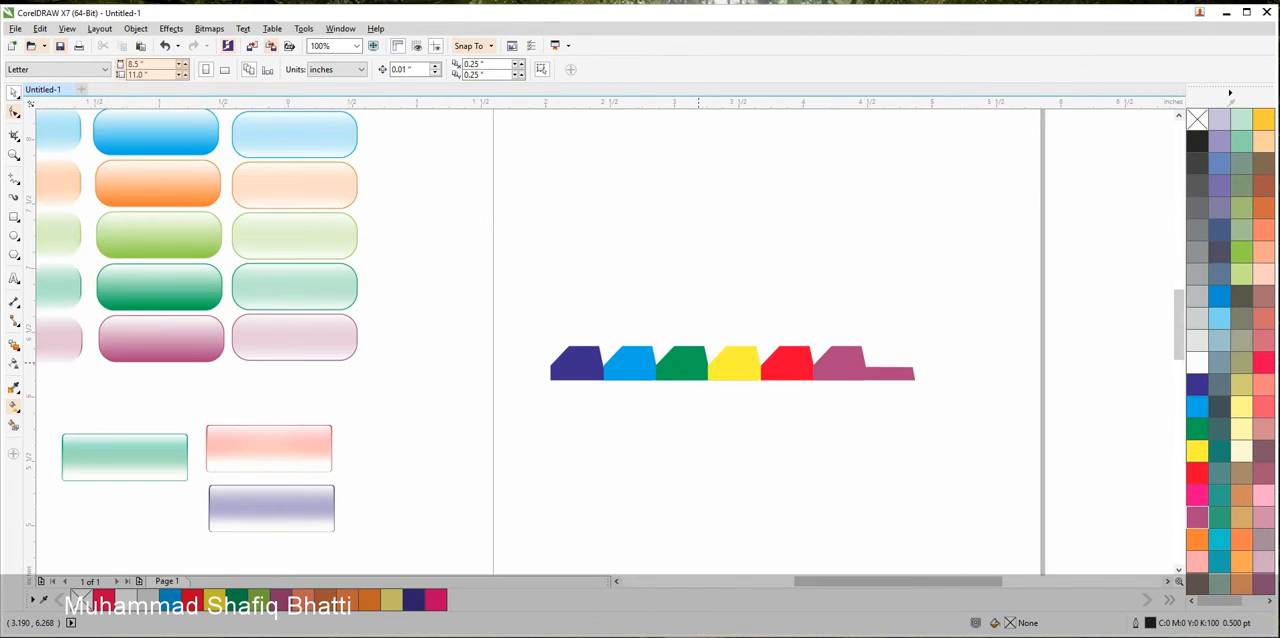
scroll(698, 361, "up", 1)
left_click_drag(1137, 436, 366, 274)
left_click_drag(786, 343, 786, 351)
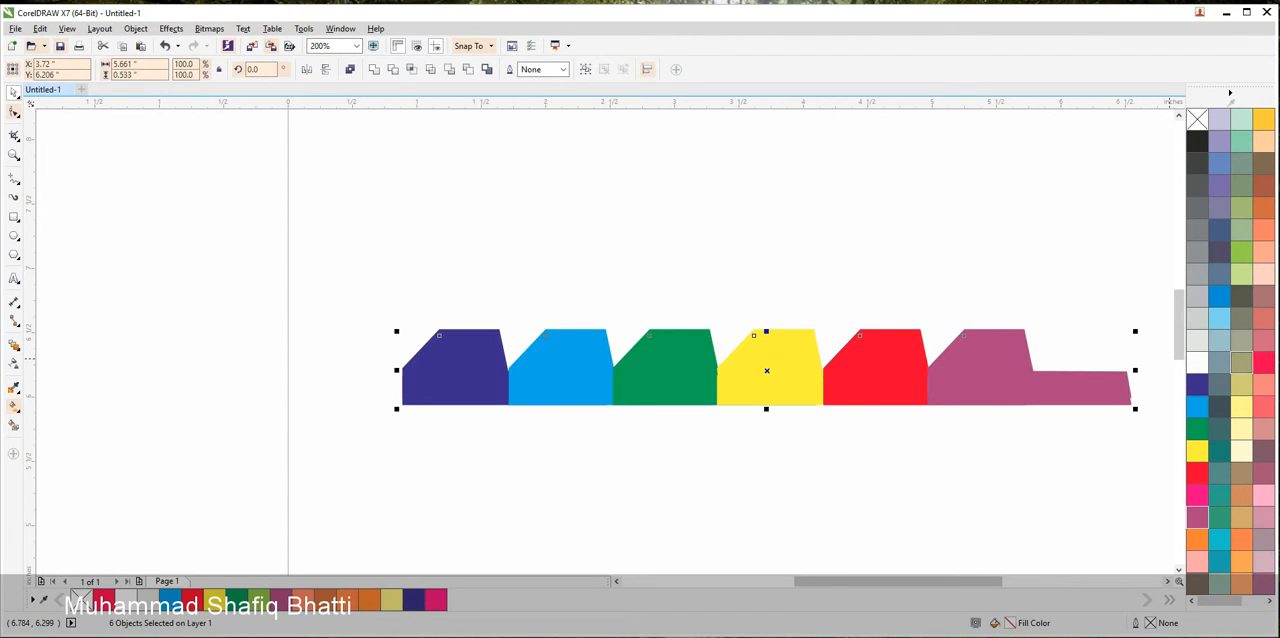
left_click(1197, 362)
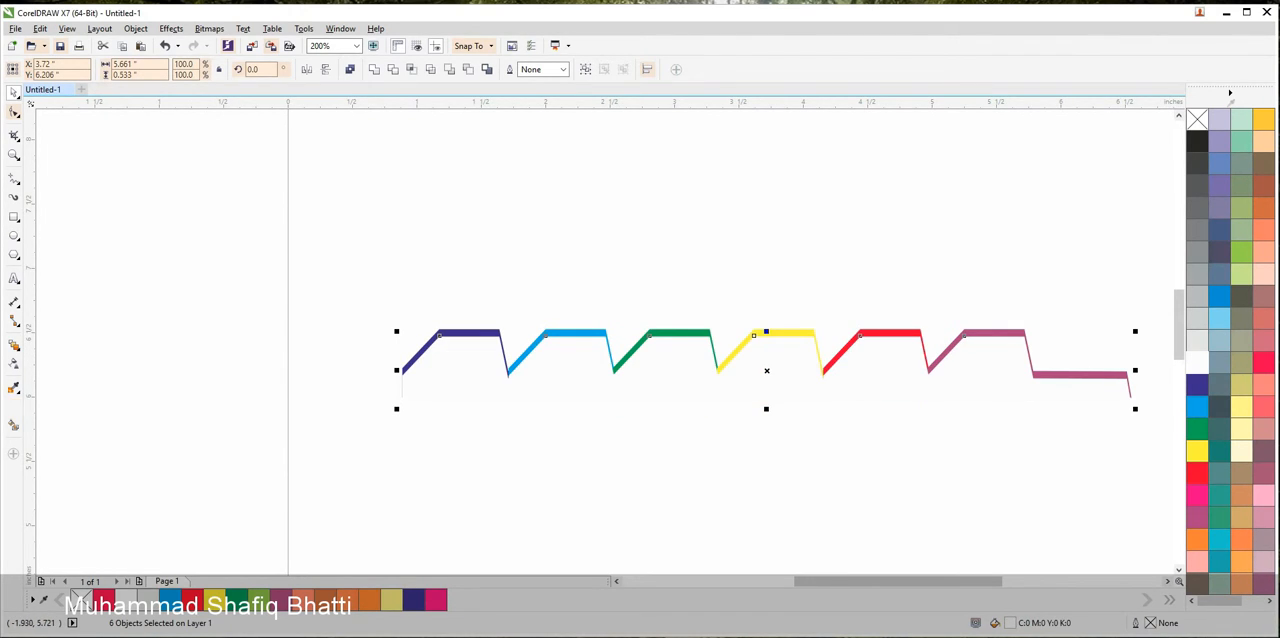
Apply a vertical linear transparency to the white duplicates, fading from opaque at their upper edge to transparent at the base
left_click(14, 363)
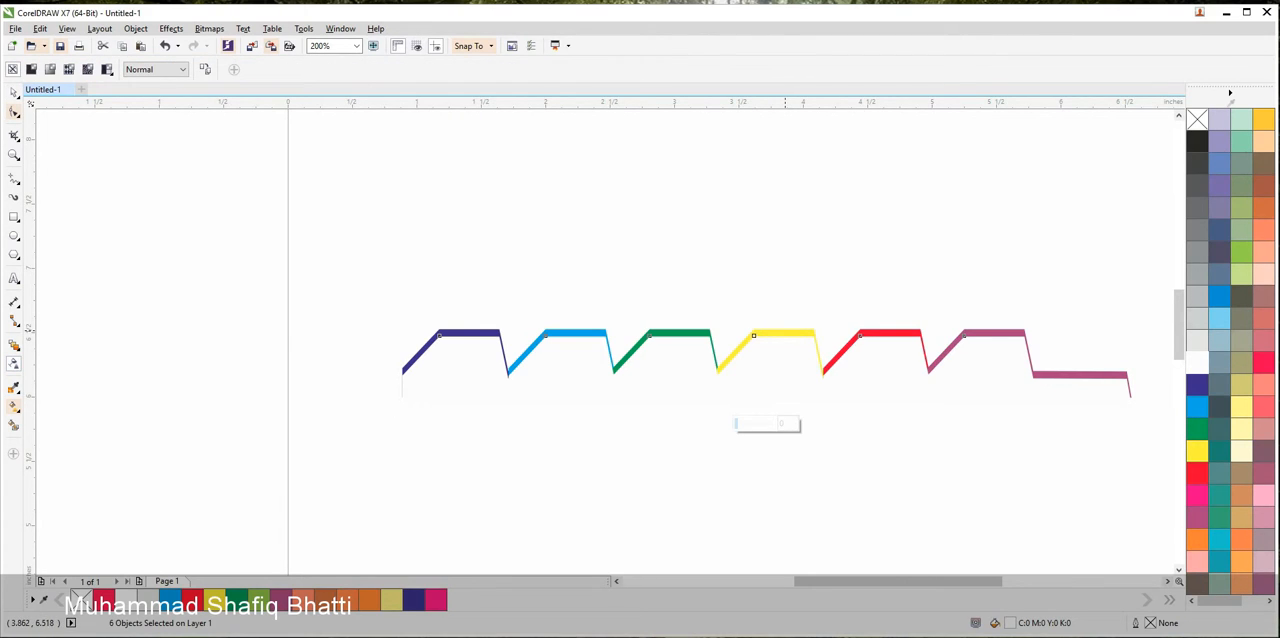
left_click_drag(783, 328, 783, 403)
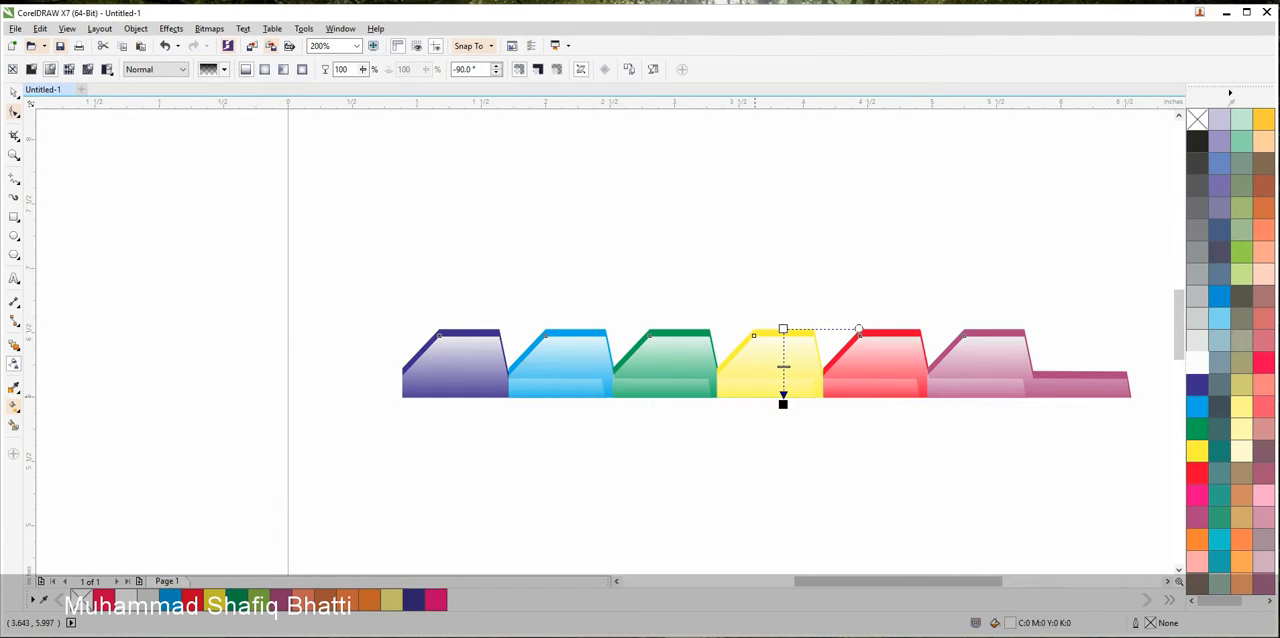
left_click(14, 92)
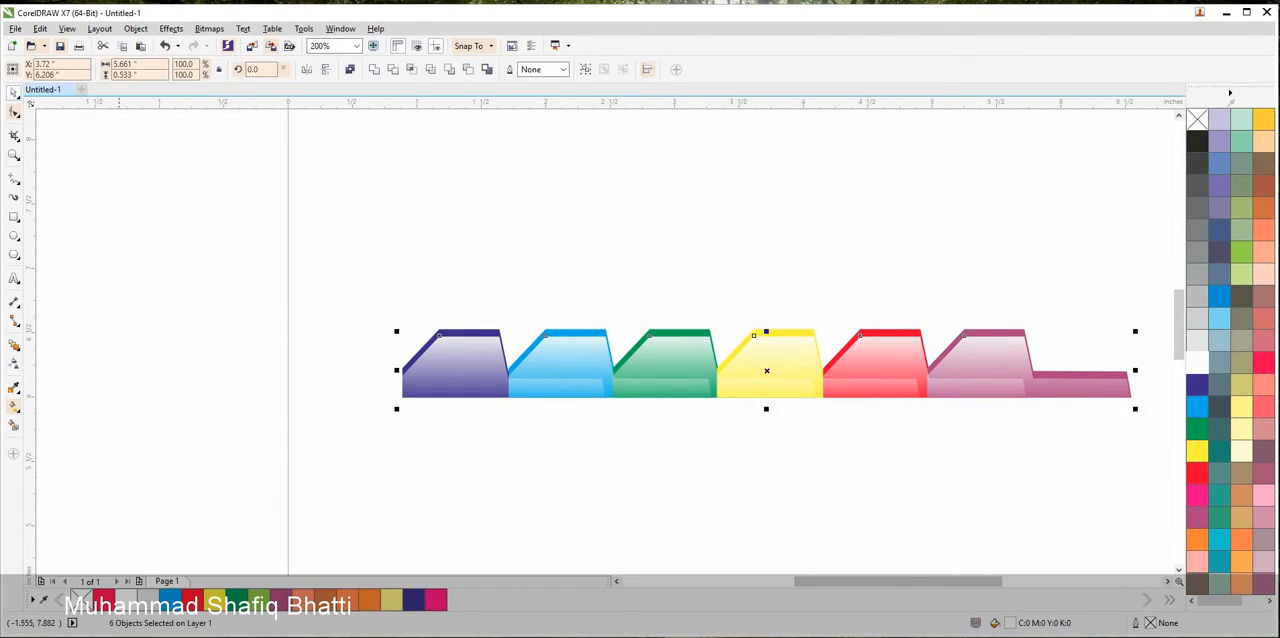
Group all twelve tab row objects, and group the four objects of the violet gloss button separately
left_click_drag(258, 243, 1175, 430)
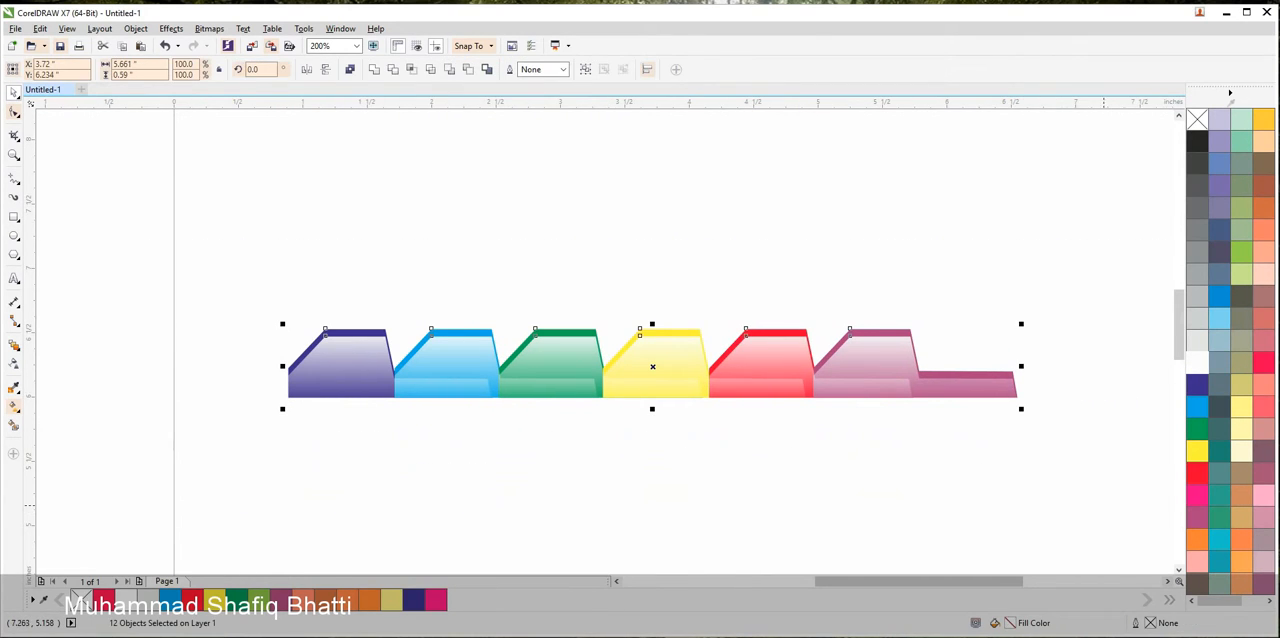
key("ctrl+g")
scroll(795, 428, "down", 4)
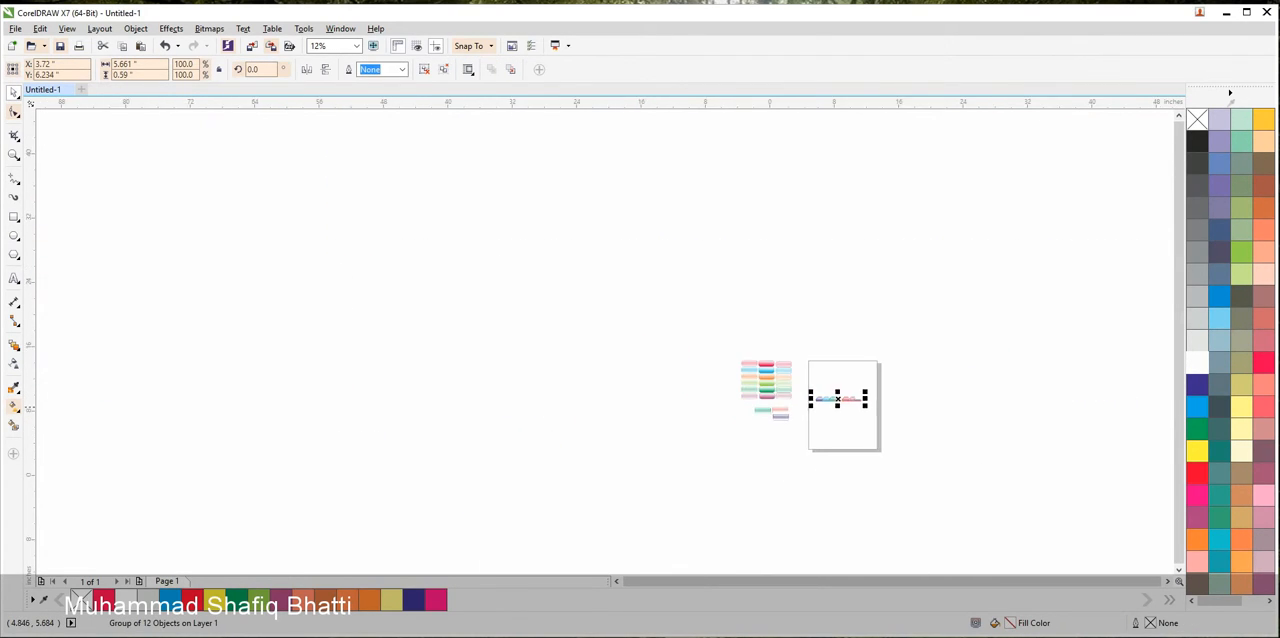
scroll(797, 433, "up", 2)
left_click_drag(773, 393, 640, 336)
key("ctrl+g")
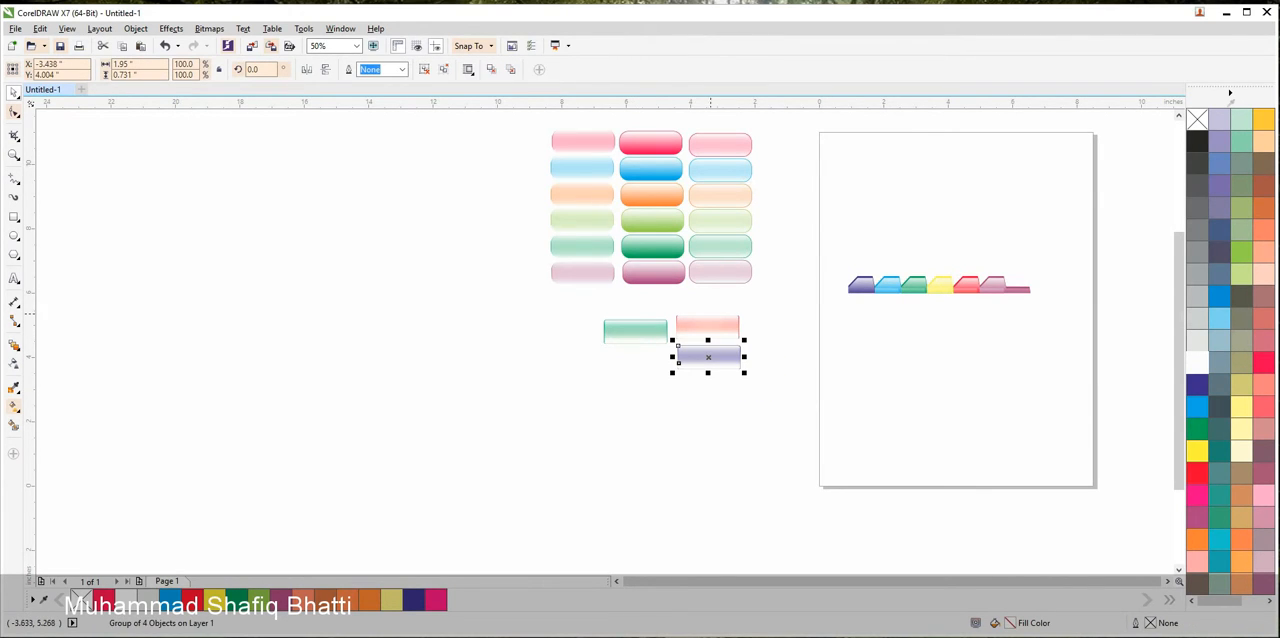
Group the objects of the light red gloss button and place it in the page's upper right corner
left_click_drag(771, 290, 673, 346)
left_click_drag(692, 306, 1025, 146)
key("ctrl+g")
left_click(688, 410)
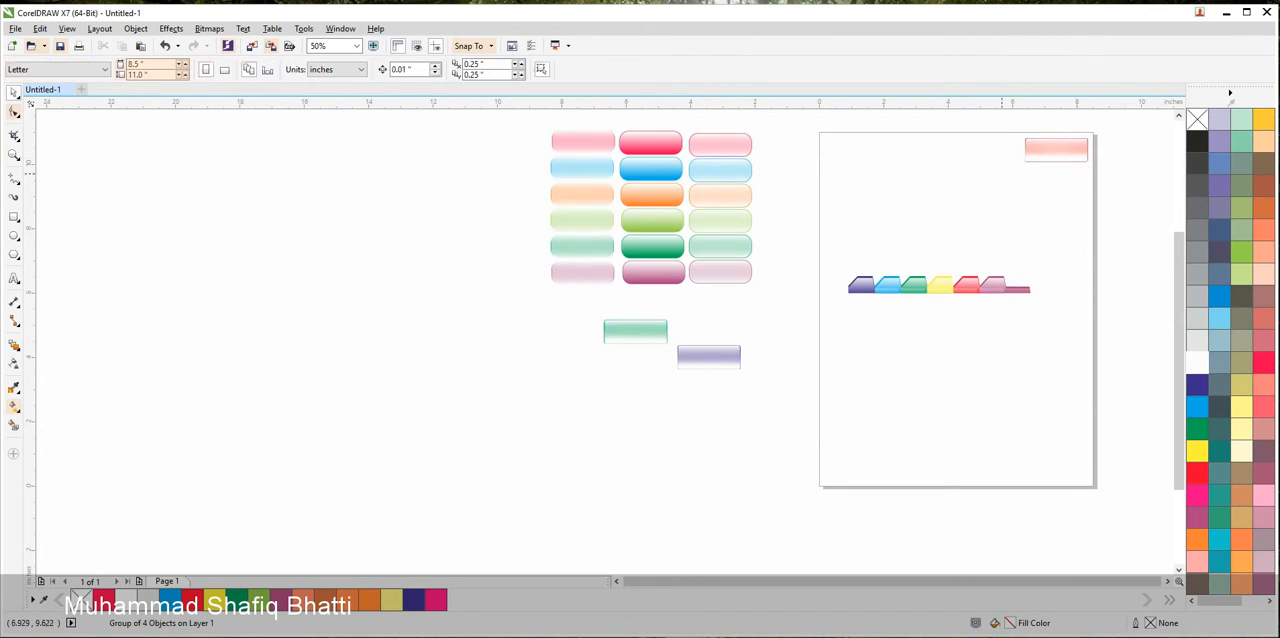
Arrange the tab row along the page's upper edge with the three columns of rounded buttons below it
left_click_drag(720, 145, 1055, 182)
left_click_drag(990, 287, 966, 151)
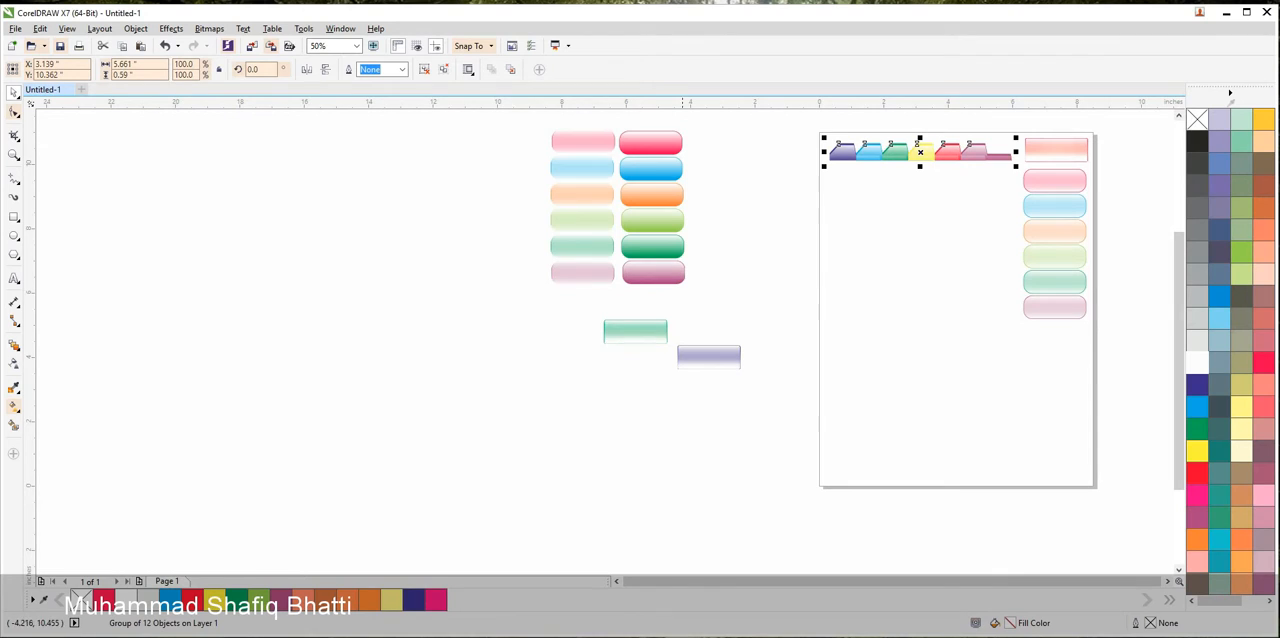
left_click_drag(680, 144, 886, 184)
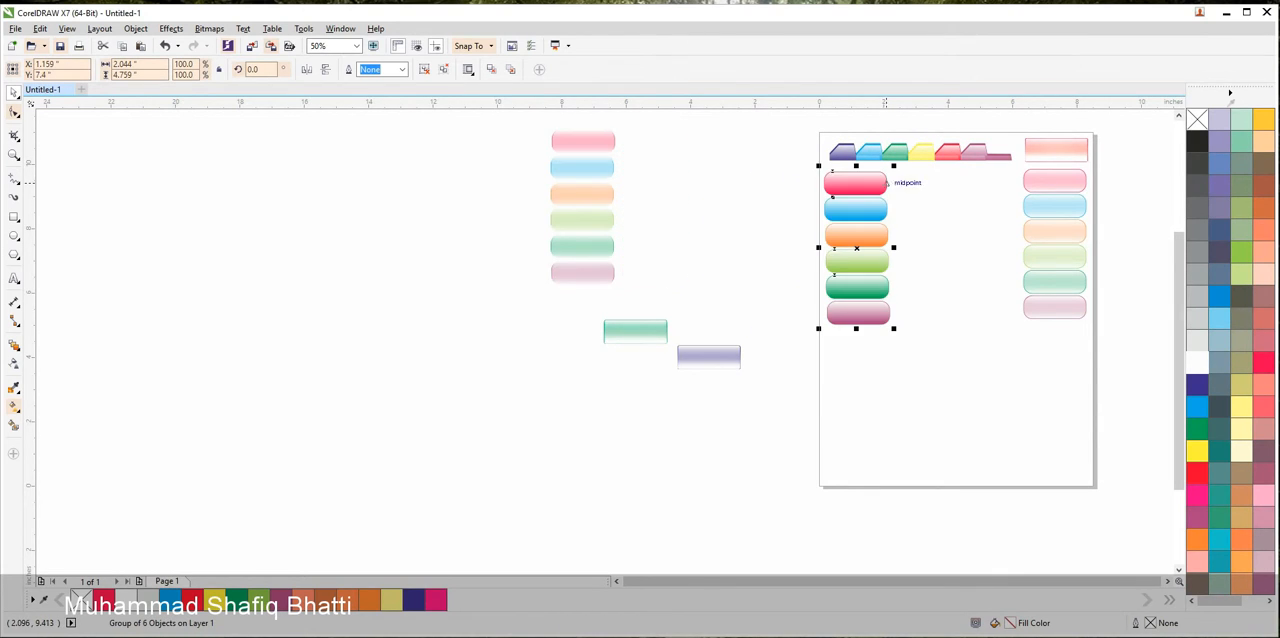
left_click_drag(560, 182, 907, 224)
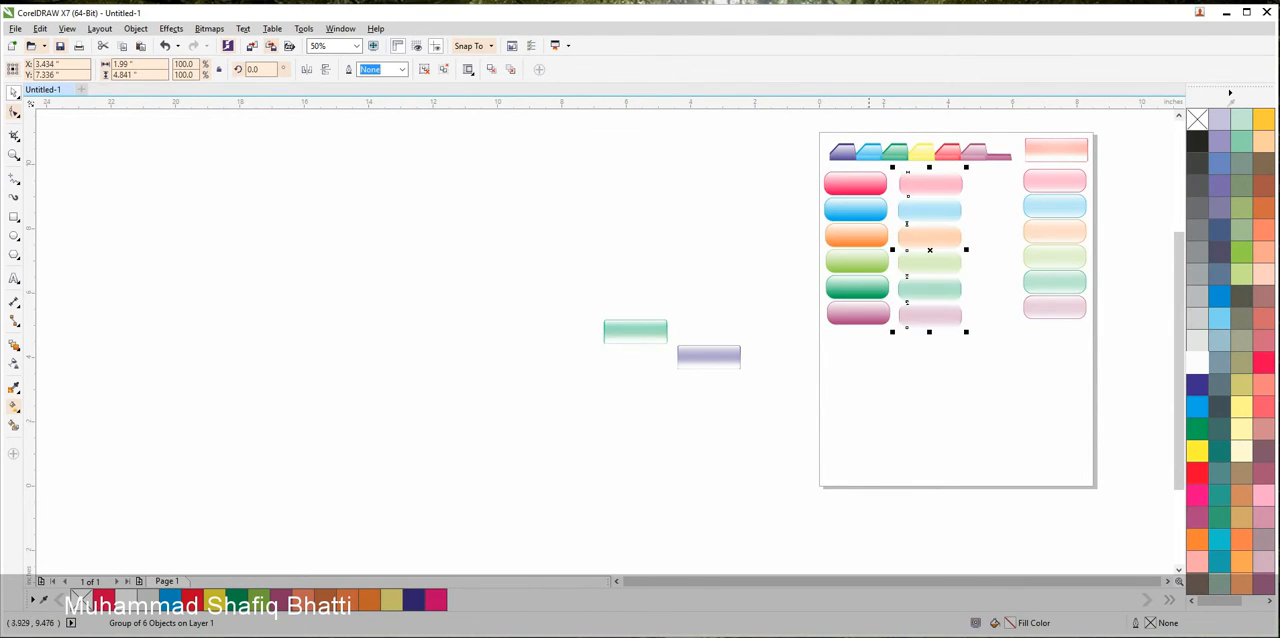
Move the violet and green gloss buttons onto the page, side by side below the two left button columns
left_click_drag(709, 357, 874, 346)
left_click_drag(658, 328, 963, 344)
left_click(782, 387)
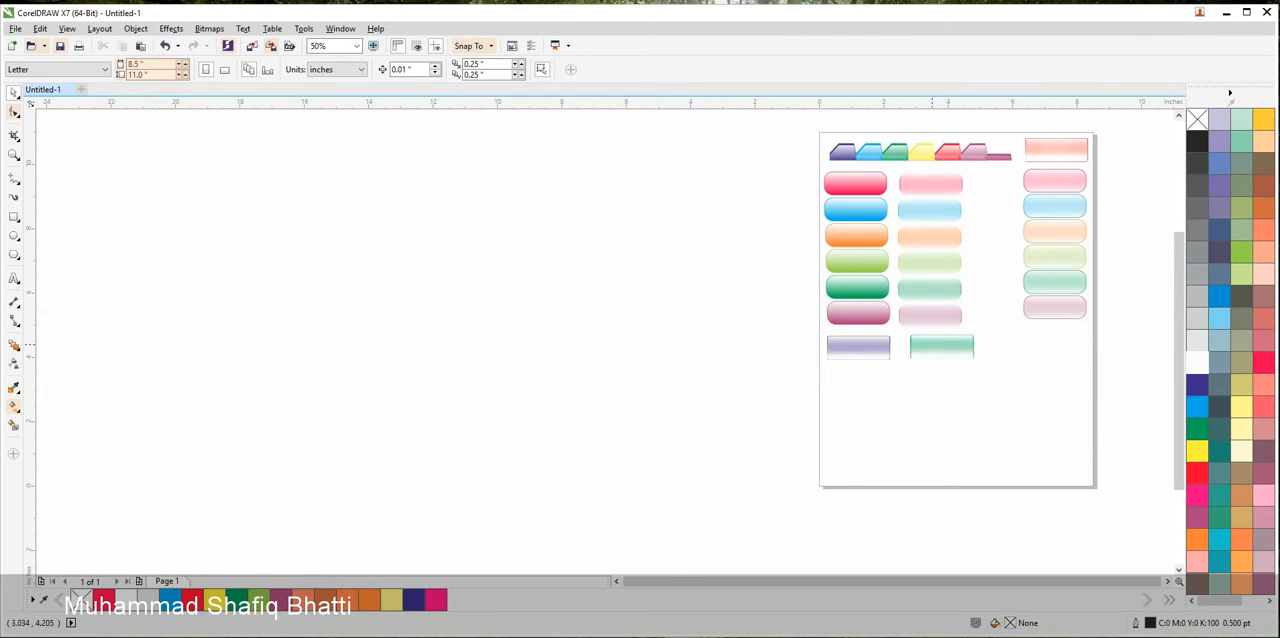
scroll(1017, 257, "up", 1)
scroll(1017, 257, "down", 1)
left_click_drag(1007, 265, 877, 310)
scroll(881, 408, "up", 1)
scroll(880, 410, "up", 1)
scroll(880, 410, "down", 2)
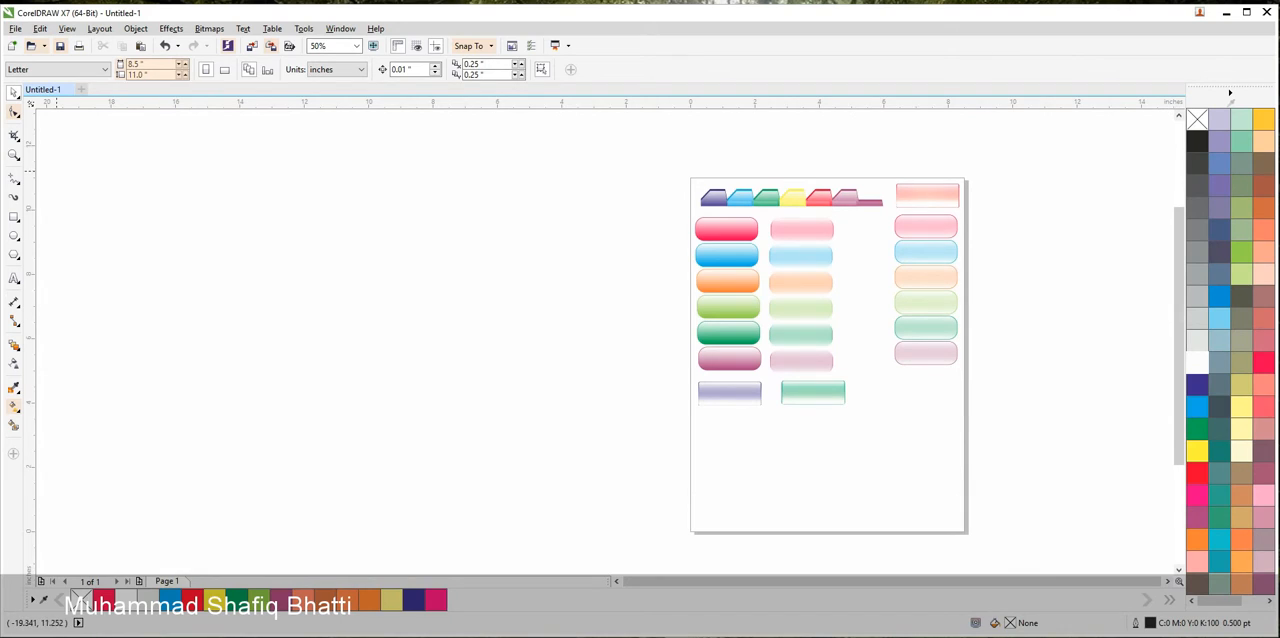
left_click(14, 278)
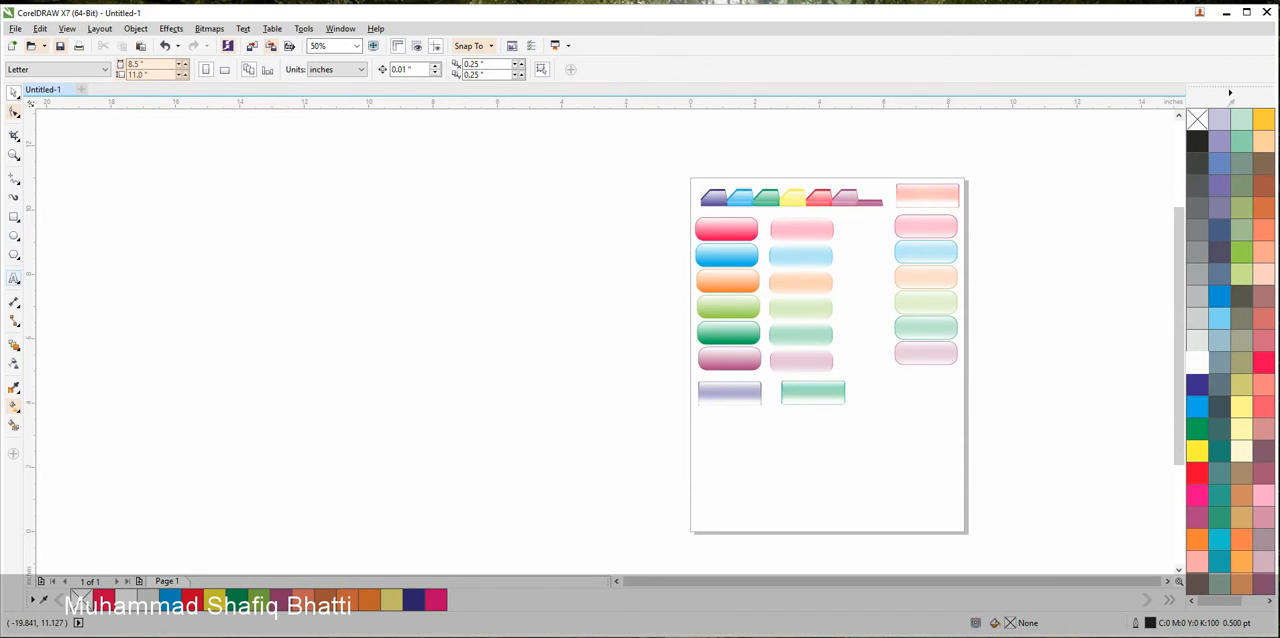
left_click(314, 341)
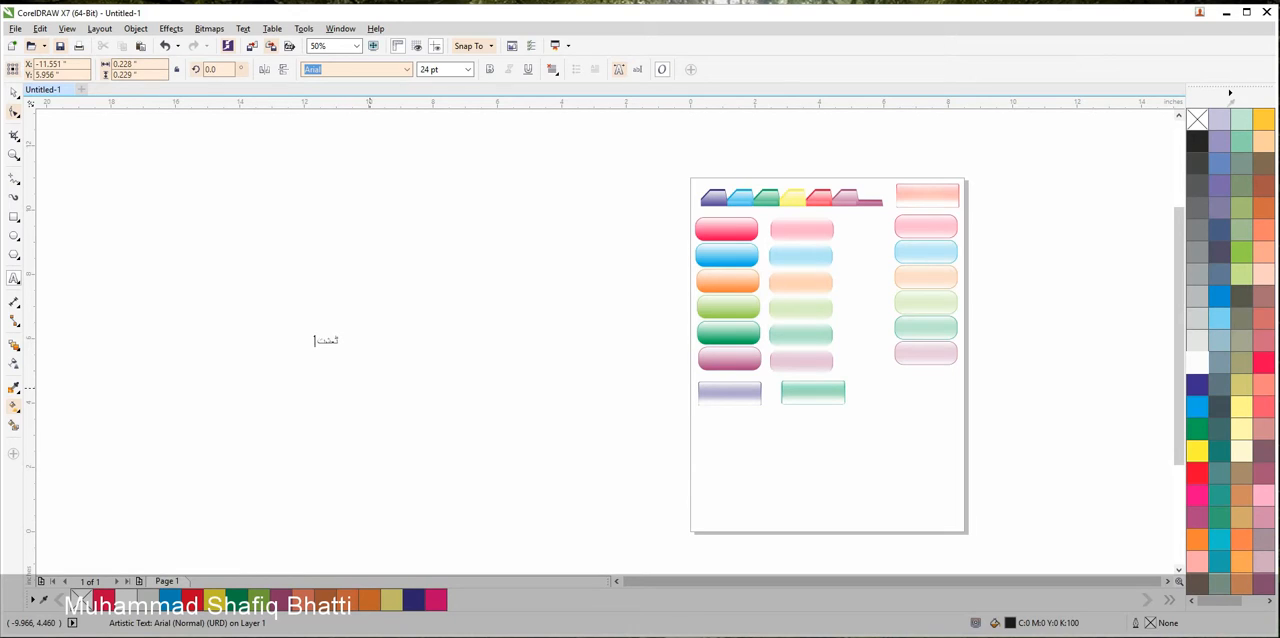
type("ٹعشت قع")
key("BackSpace")
key("BackSpace")
key("BackSpace")
key("super+space")
Add the artistic text "Text Effects" in the empty area beside the page
left_click(569, 346)
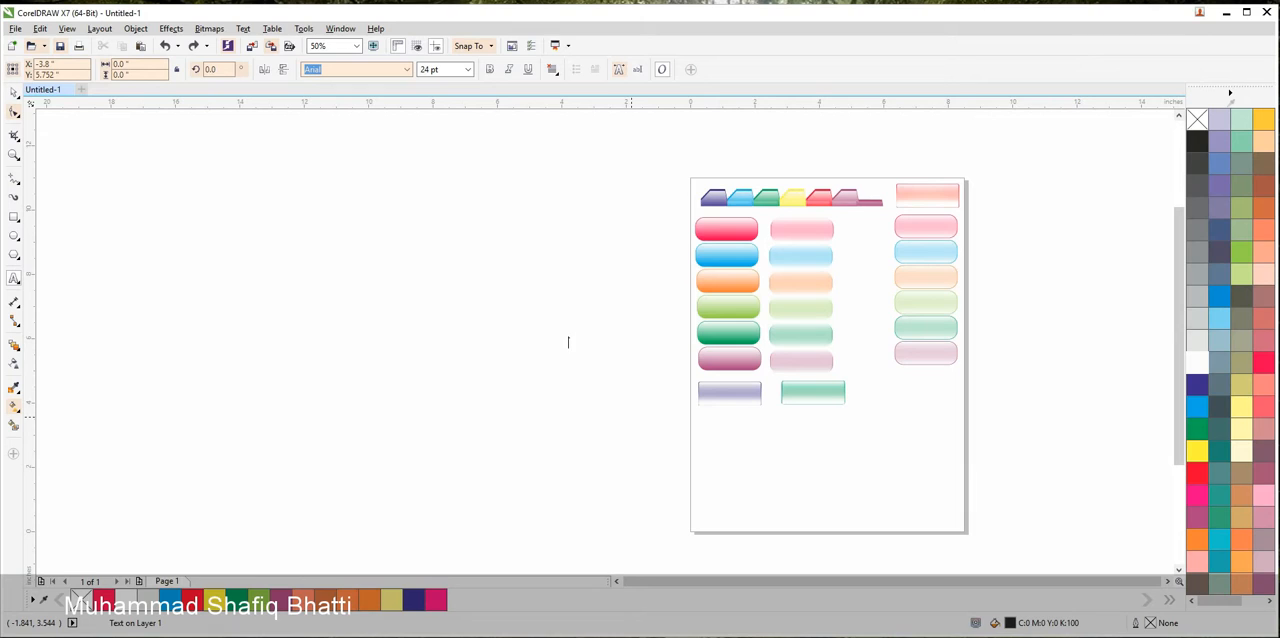
type("Text Effects")
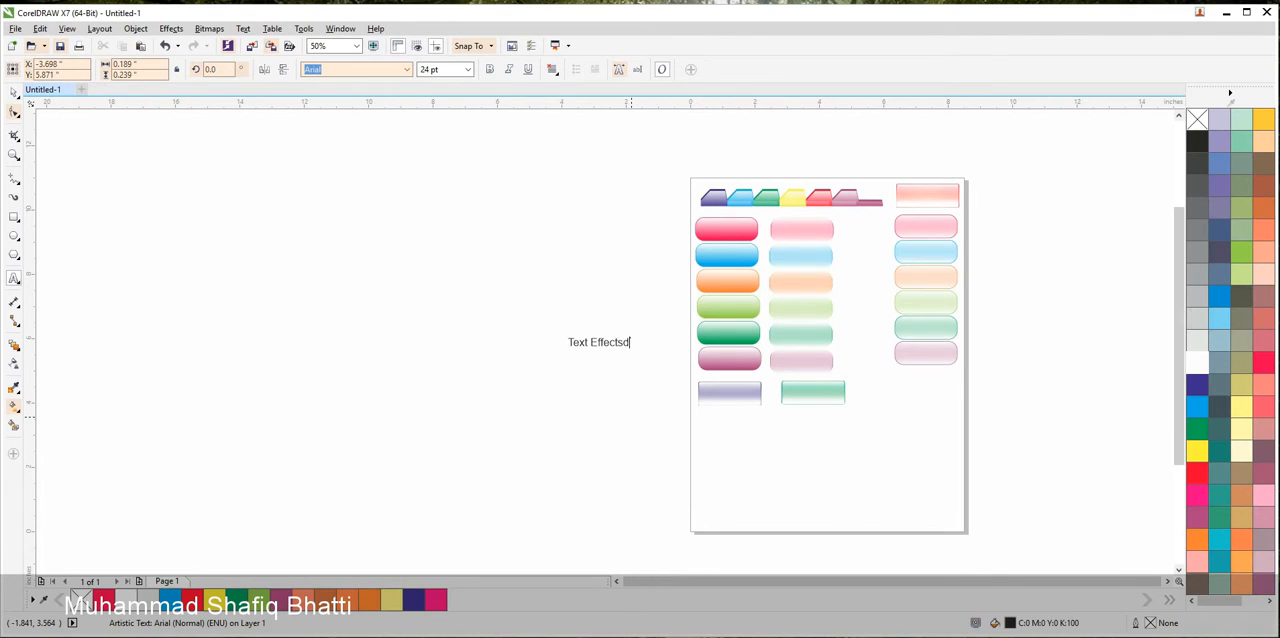
key("Escape")
Change the case of the "Text Effects" text to UPPERCASE
left_click(272, 28)
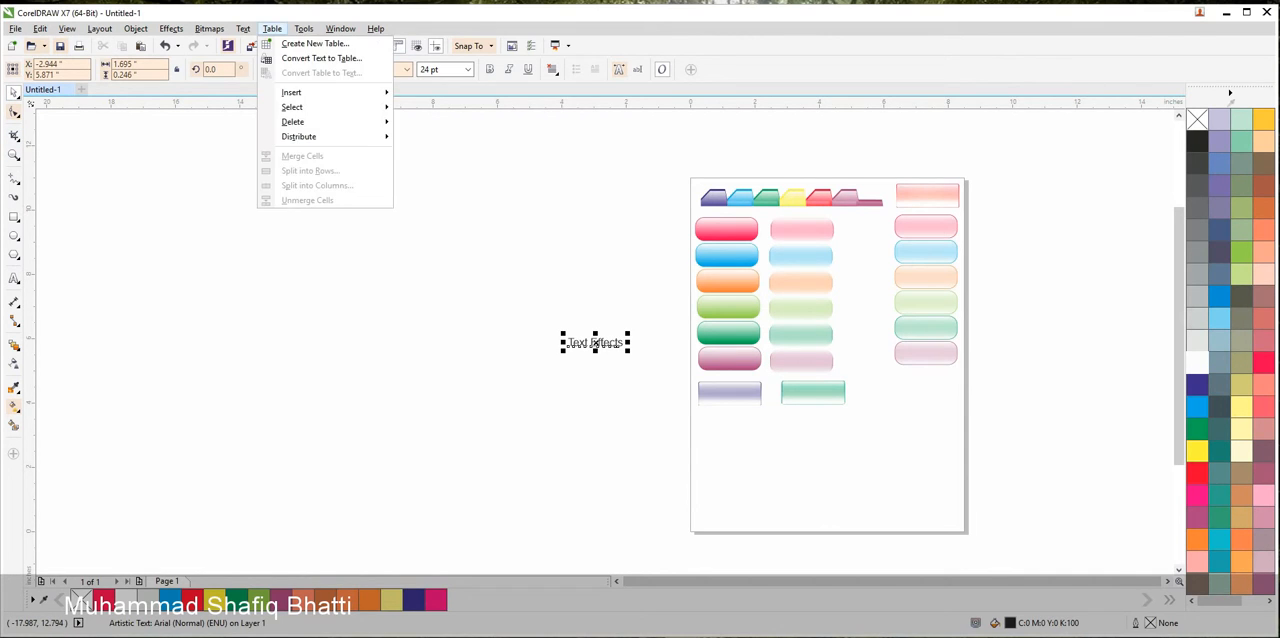
mouse_move(303, 28)
mouse_move(243, 28)
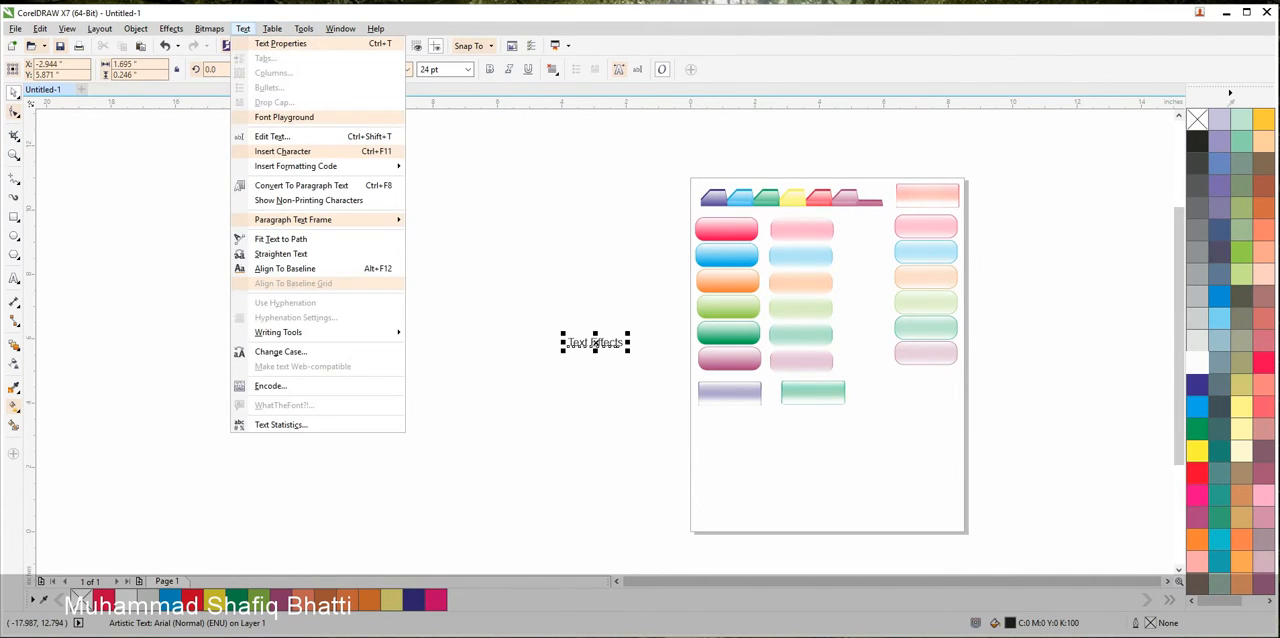
left_click(281, 352)
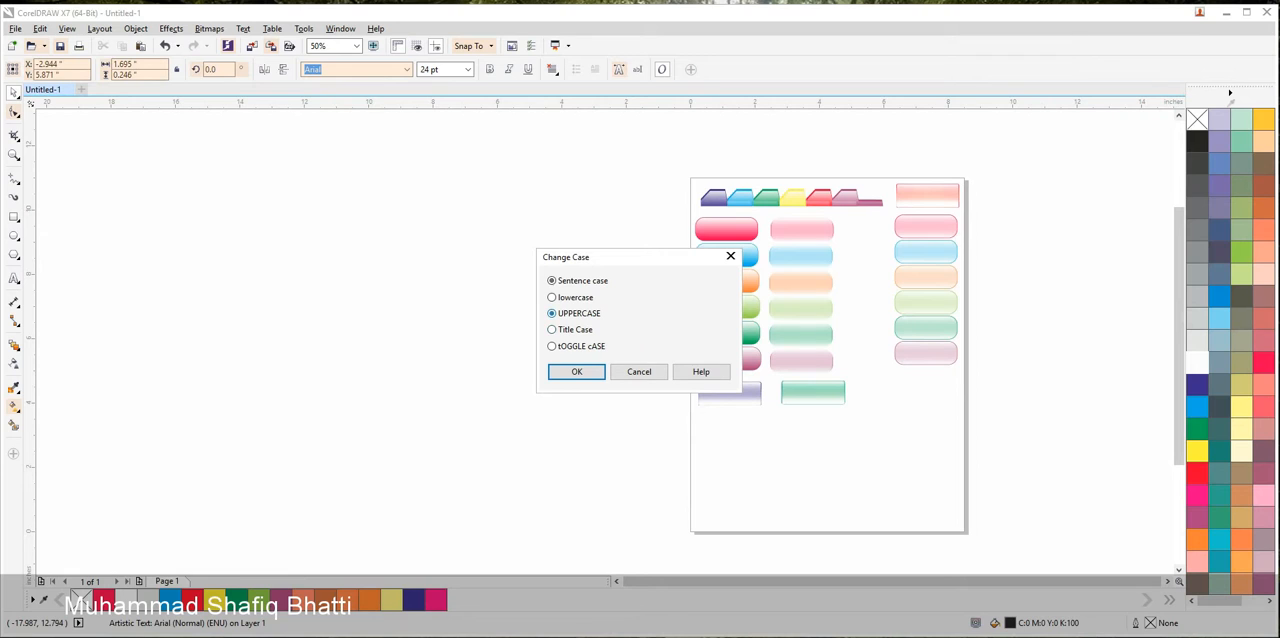
left_click(577, 371)
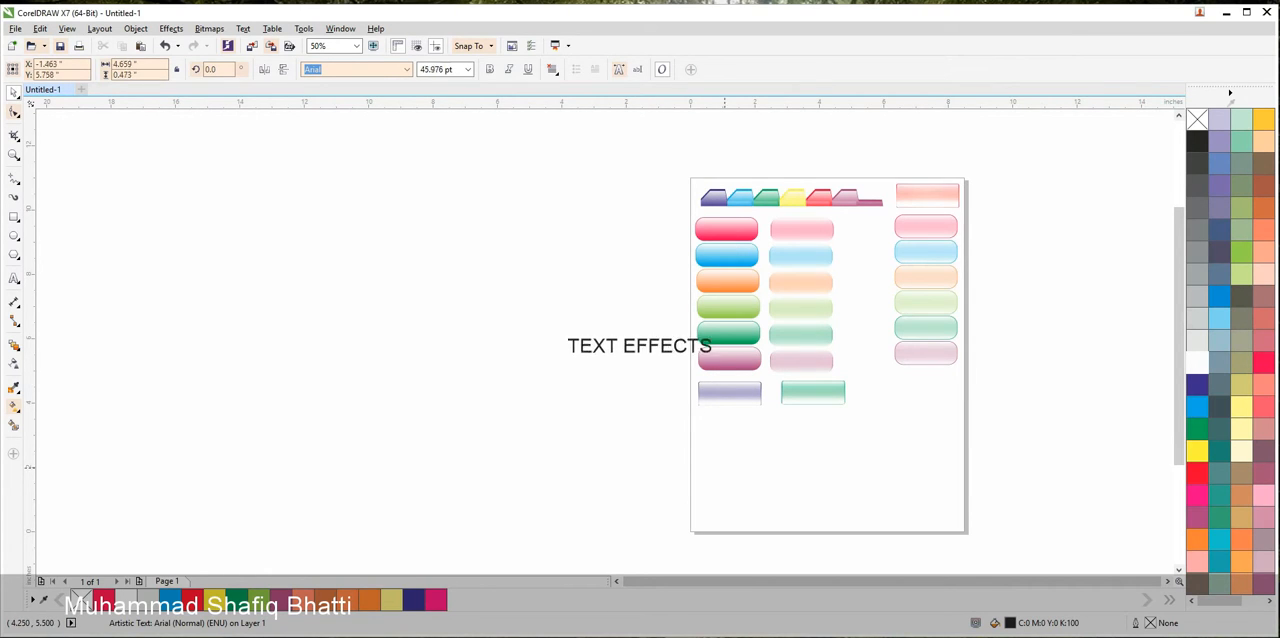
Enlarge the text to about 51 pt and move it onto the page below the gloss buttons
left_click_drag(660, 358, 776, 425)
left_click(625, 352)
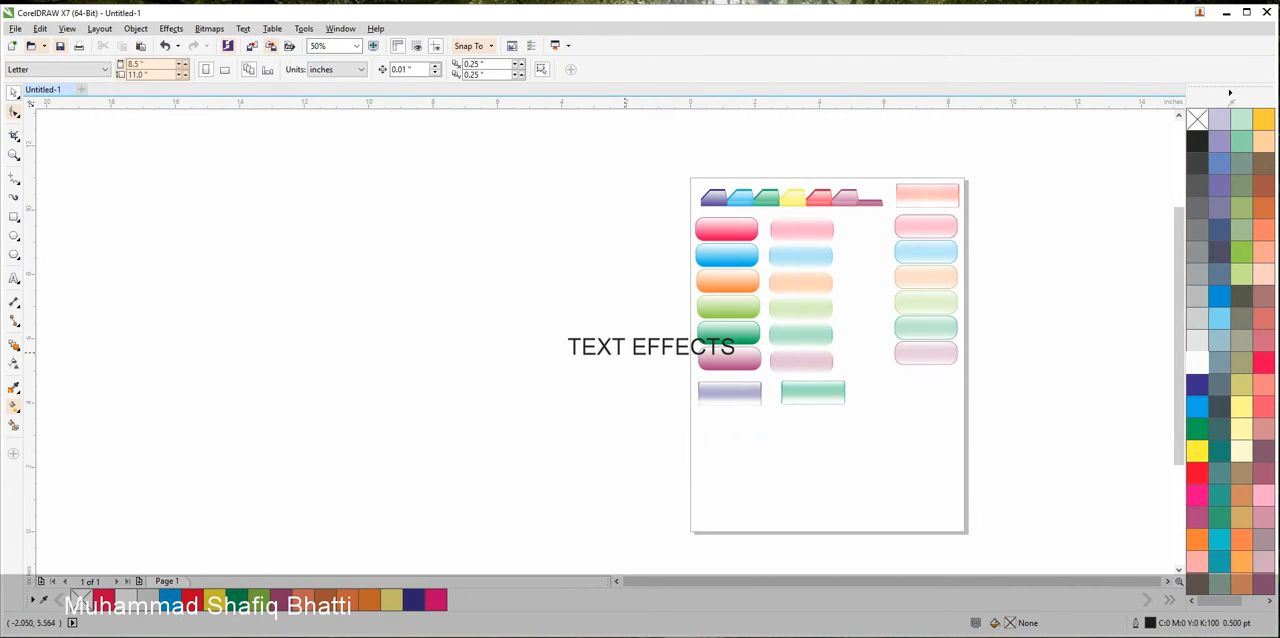
left_click_drag(620, 352, 773, 457)
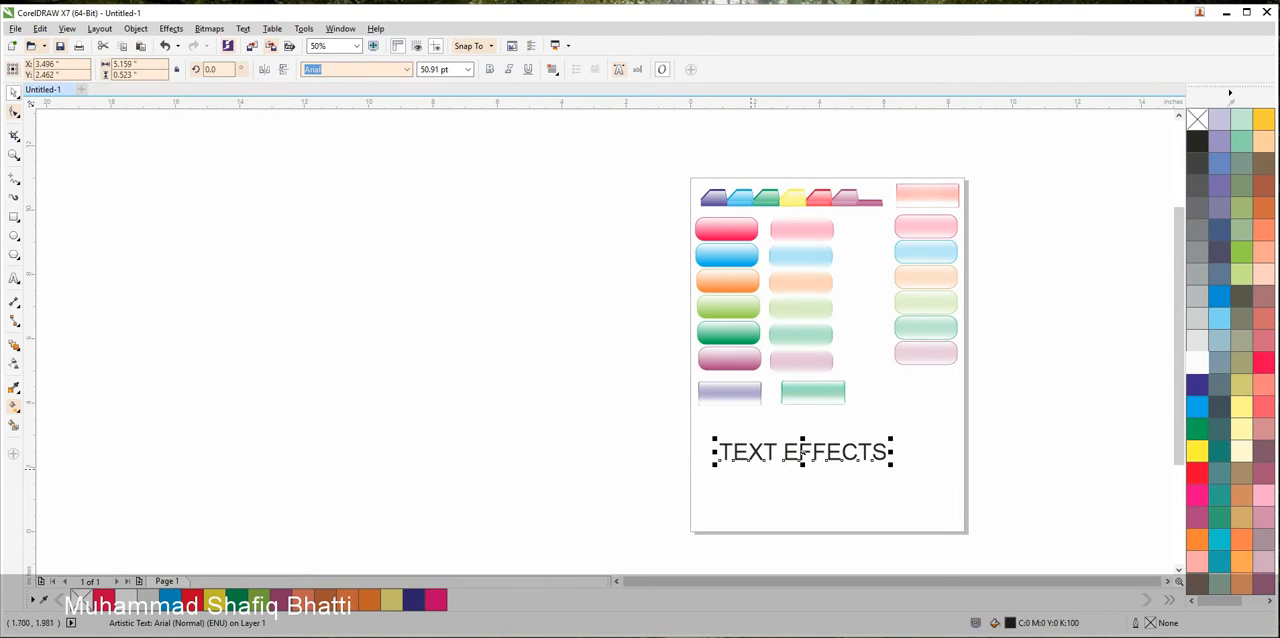
Scale the text up to about 80 pt so it spans nearly the full page width
scroll(954, 516, "up", 1)
left_click_drag(827, 363, 972, 352)
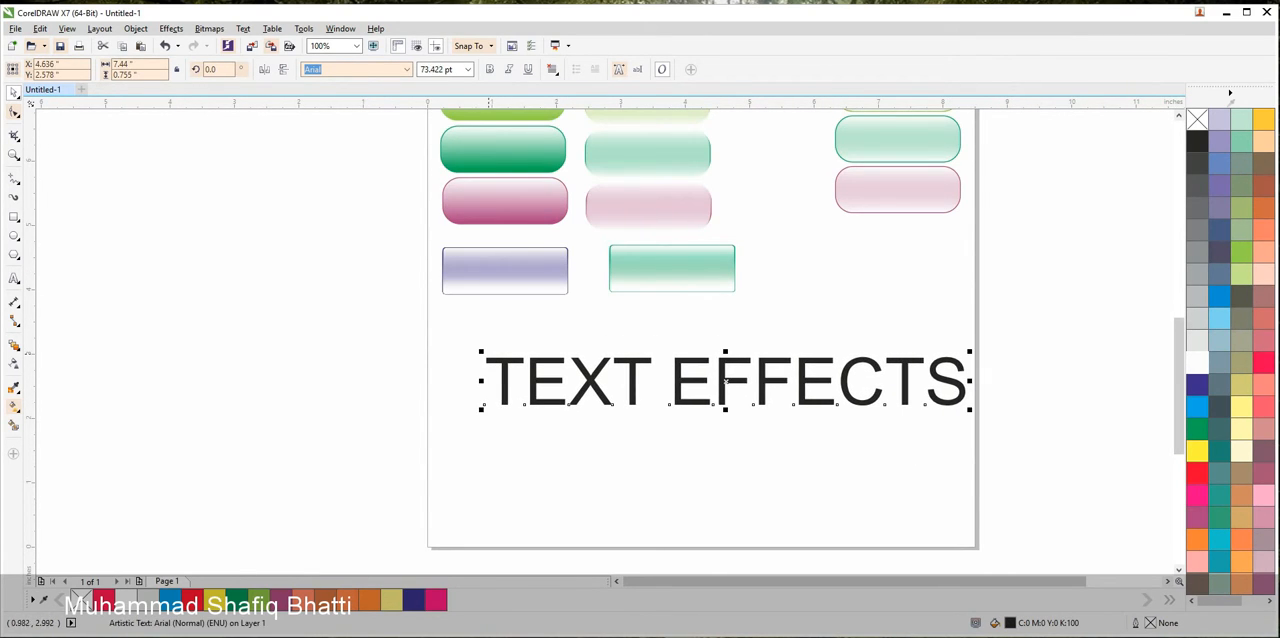
left_click_drag(482, 352, 480, 331)
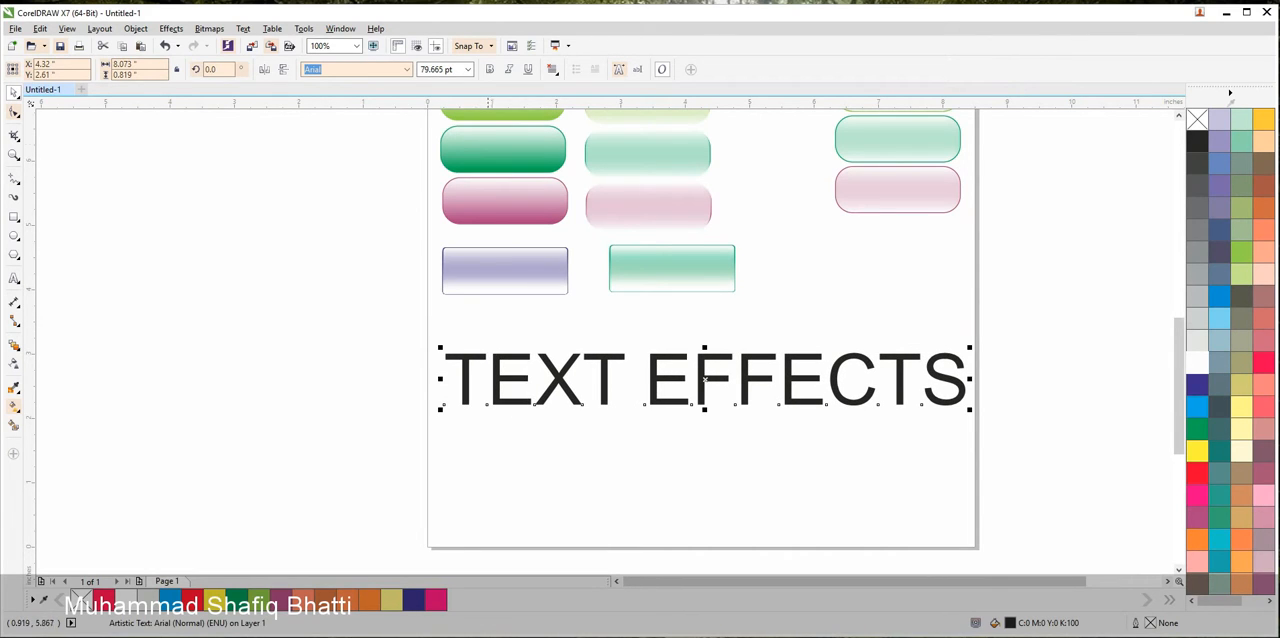
Make the text bold and change its font to Bauhaus 93
left_click(489, 69)
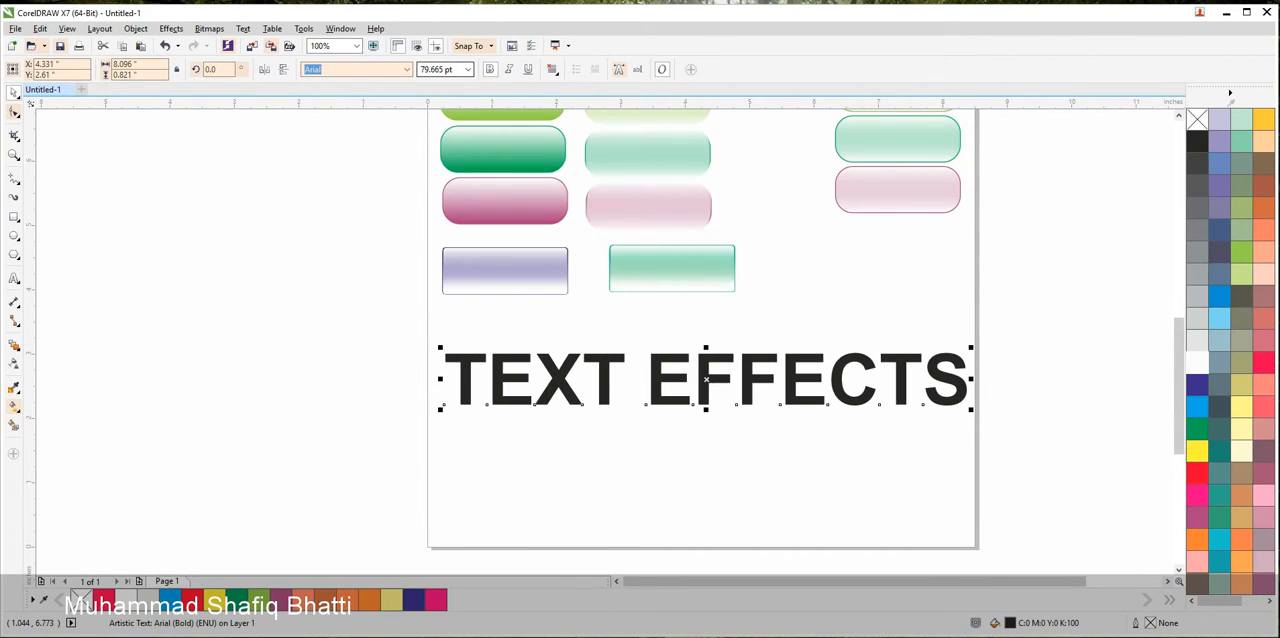
left_click(406, 69)
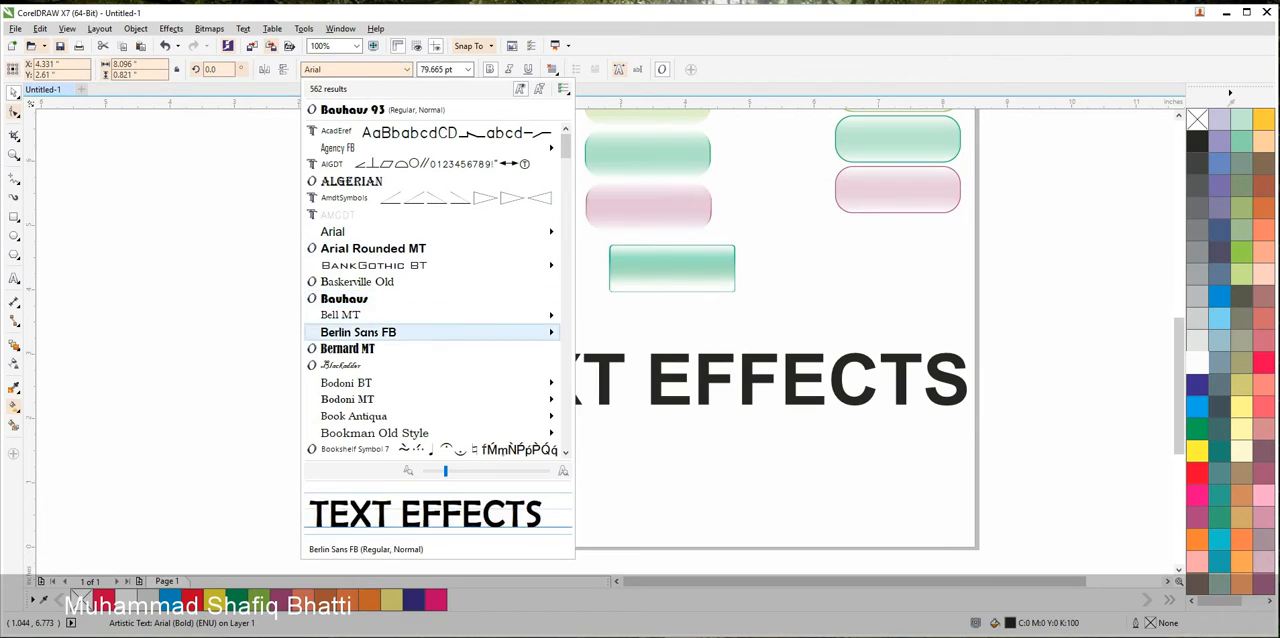
left_click(344, 298)
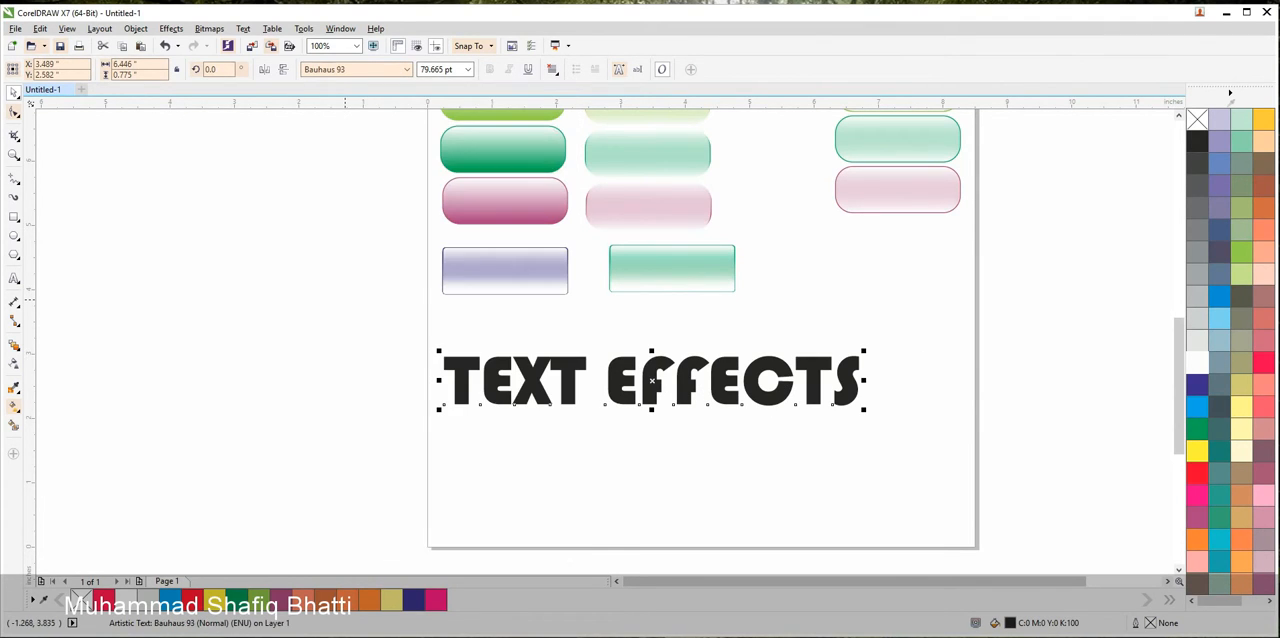
Enlarge the text to about 98.7 pt and remove the final S so it reads "TEXT EFFECT"
left_click_drag(865, 351, 942, 361)
double_click(949, 360)
key("Delete")
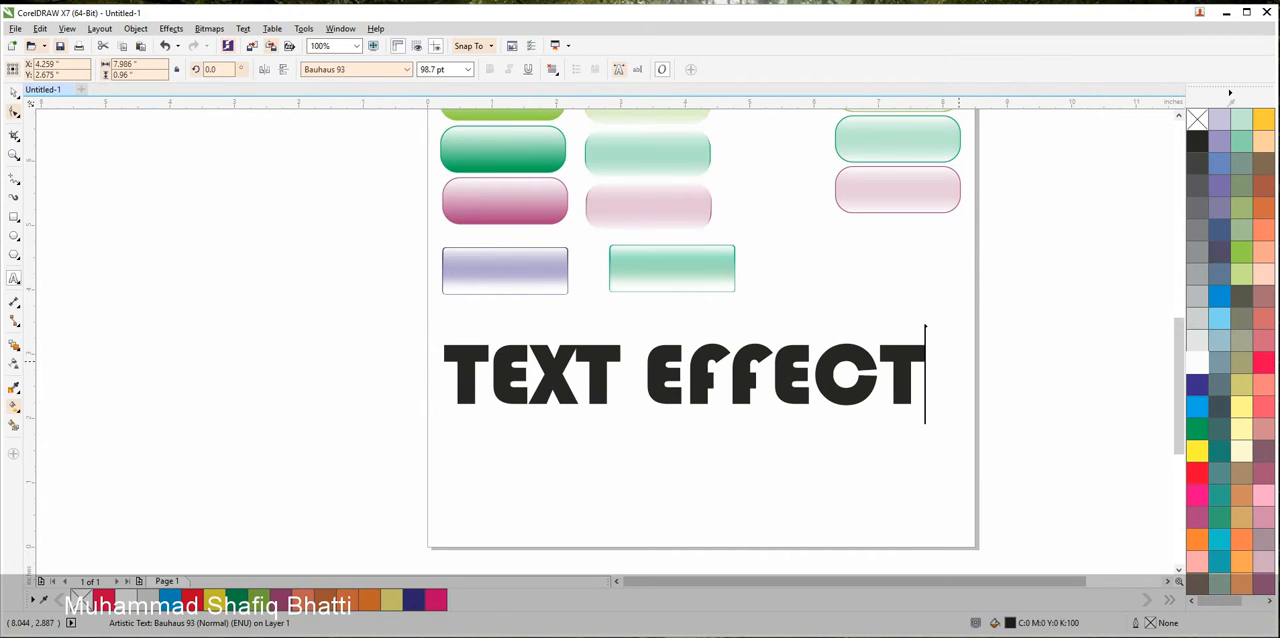
Enlarge the "TEXT EFFECT" text to about 105 pt, filling the page width
left_click(14, 93)
left_click(165, 260)
left_click(804, 350)
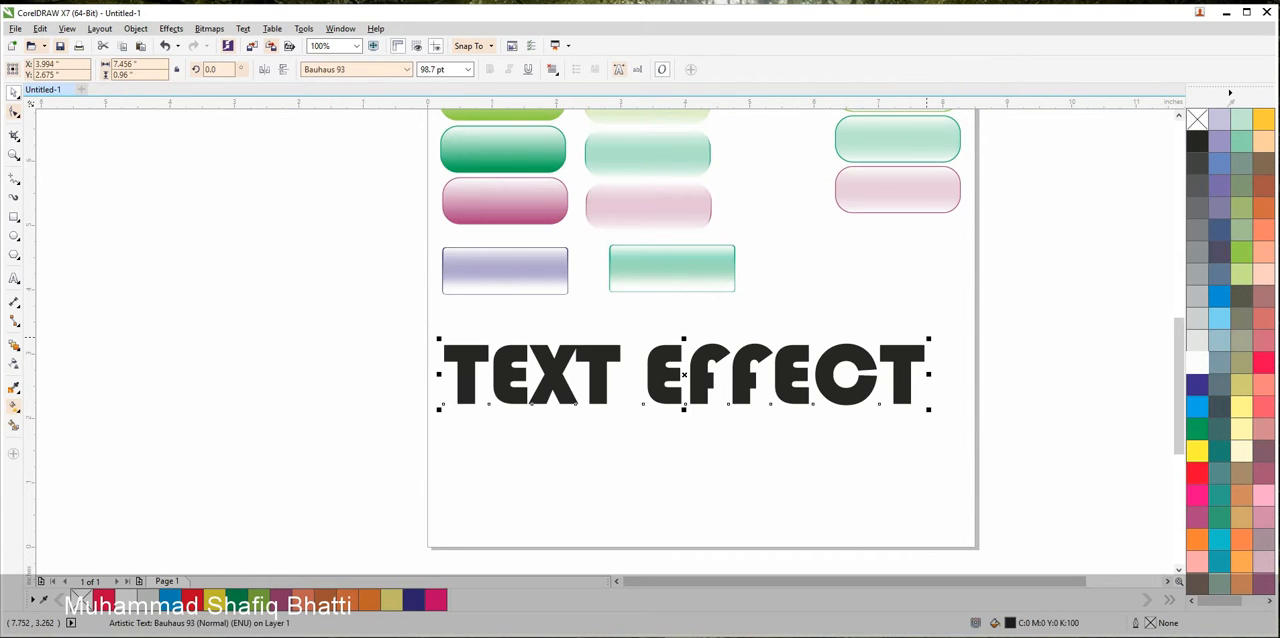
left_click_drag(930, 372, 957, 323)
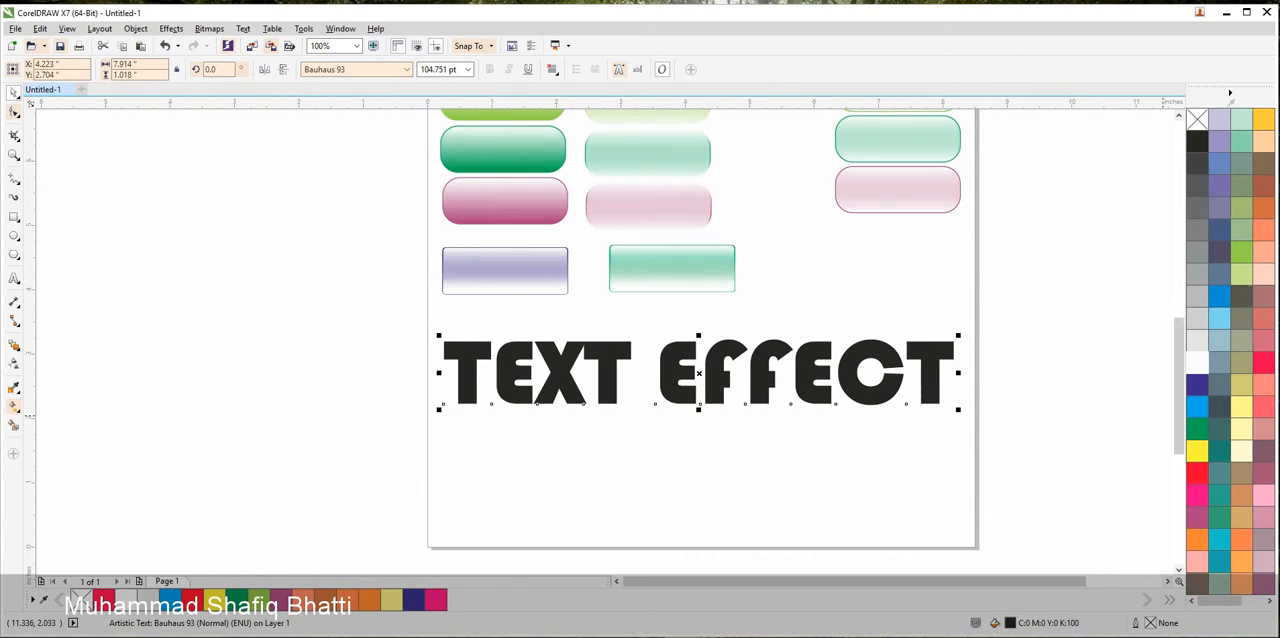
Fill the "TEXT EFFECT" text with cyan and leave it selected
left_click(1197, 406)
left_click(892, 460)
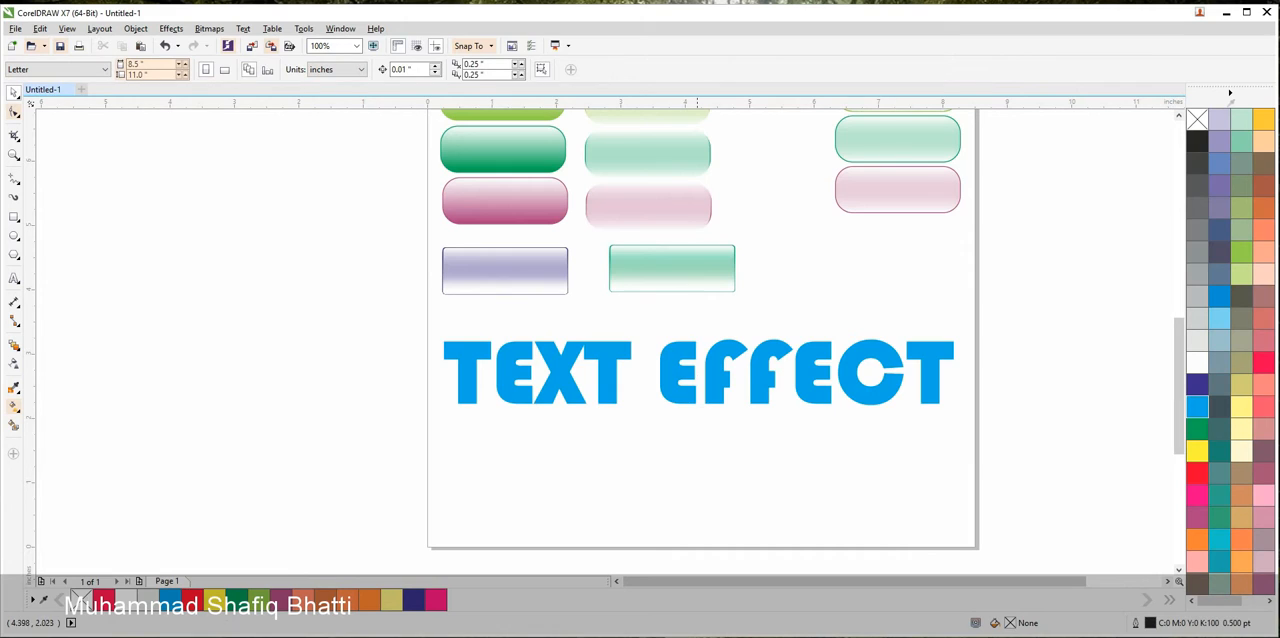
left_click(591, 386)
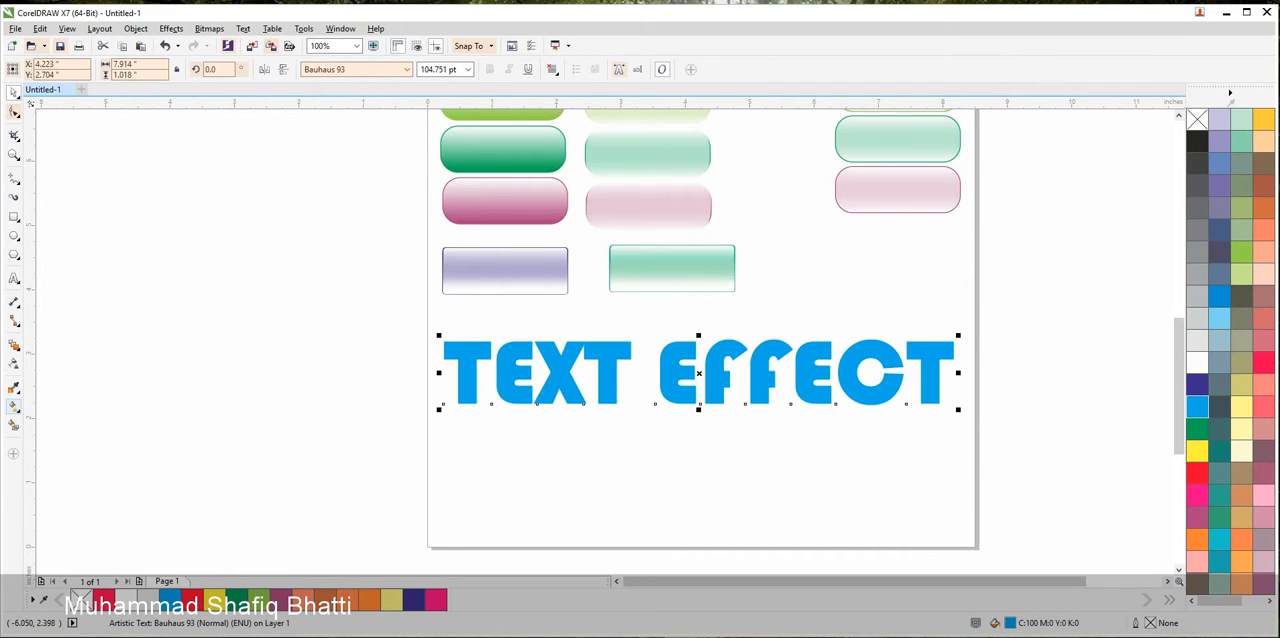
Apply a vertical fountain fill to the "TEXT EFFECT" text, blending from dark navy blue at the base to bright blue at the top
left_click_drag(678, 408, 680, 342)
left_click(680, 341)
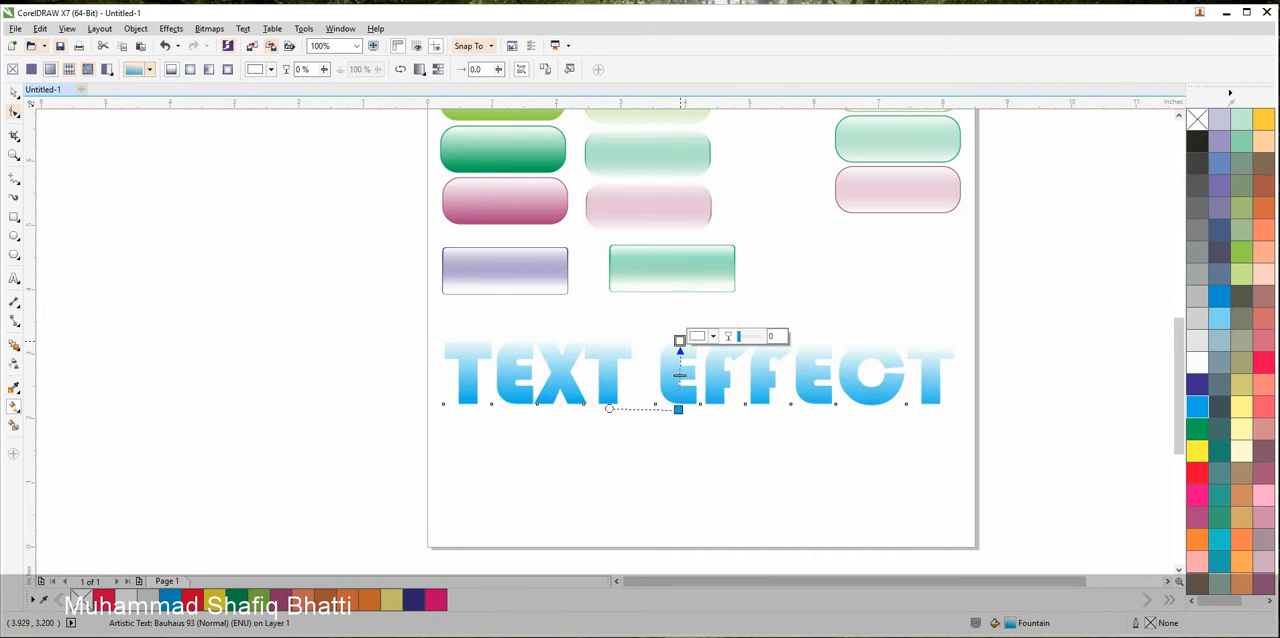
left_click(712, 337)
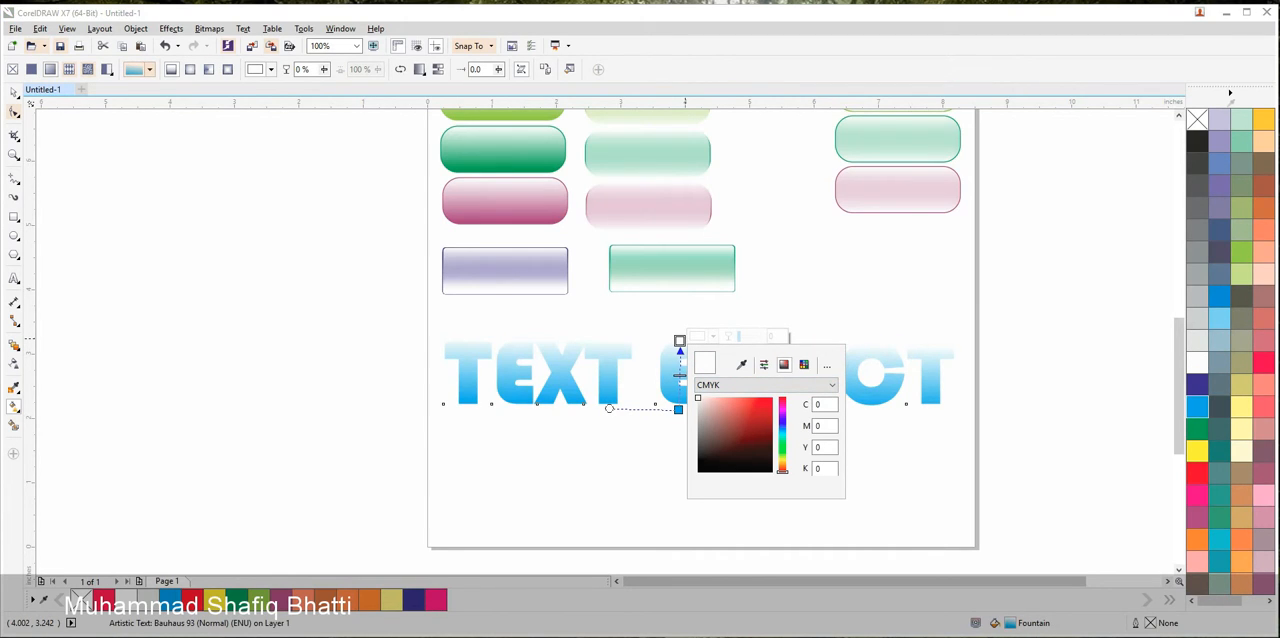
left_click(1220, 296)
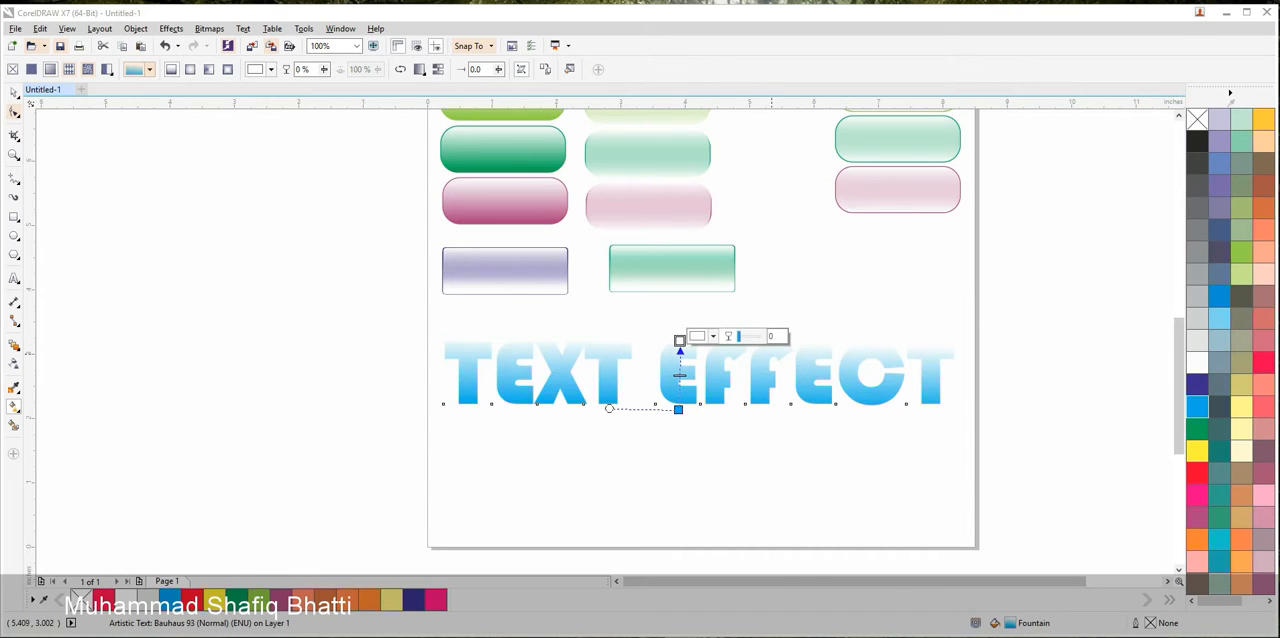
left_click(1220, 296)
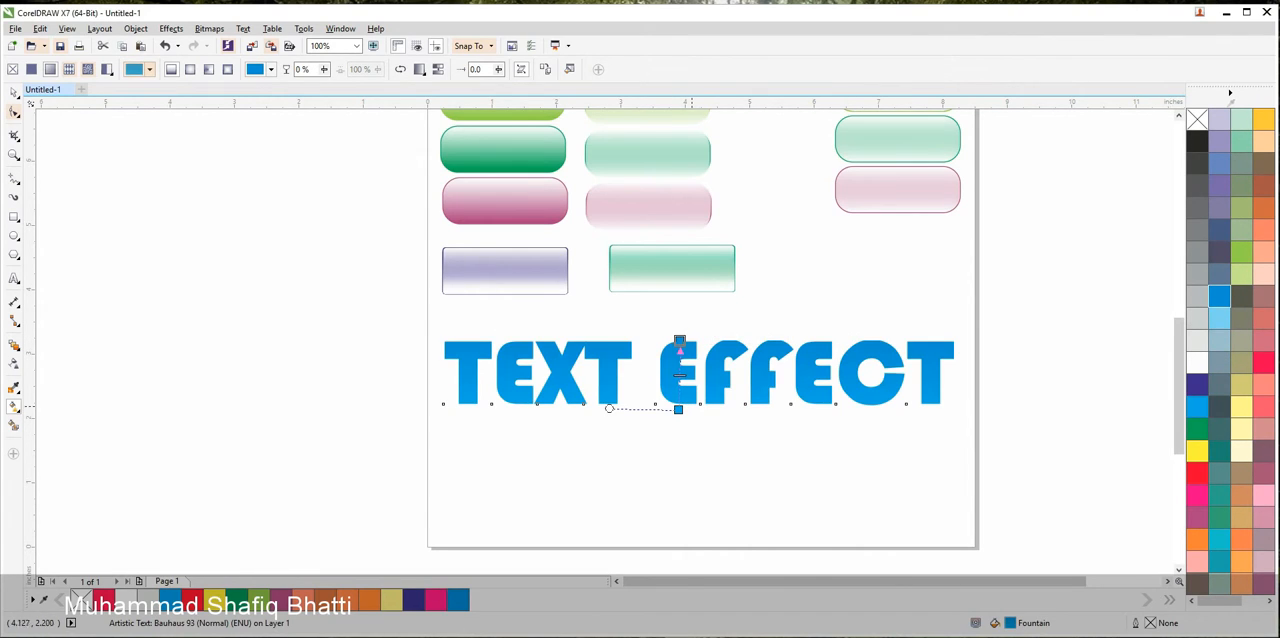
left_click(1198, 385)
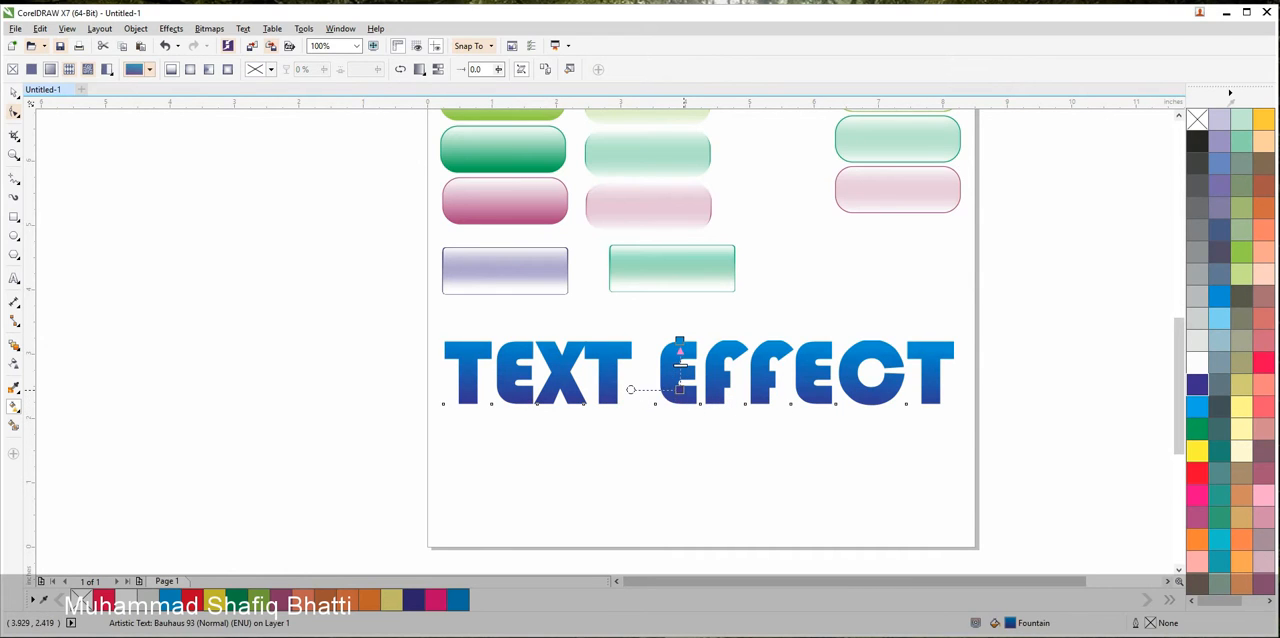
Fine-tune the fountain fill's end nodes, placing the blue one on the letters' upper edge and the navy one lower, and deselect the text
scroll(677, 325, "up", 2)
scroll(683, 331, "up", 2)
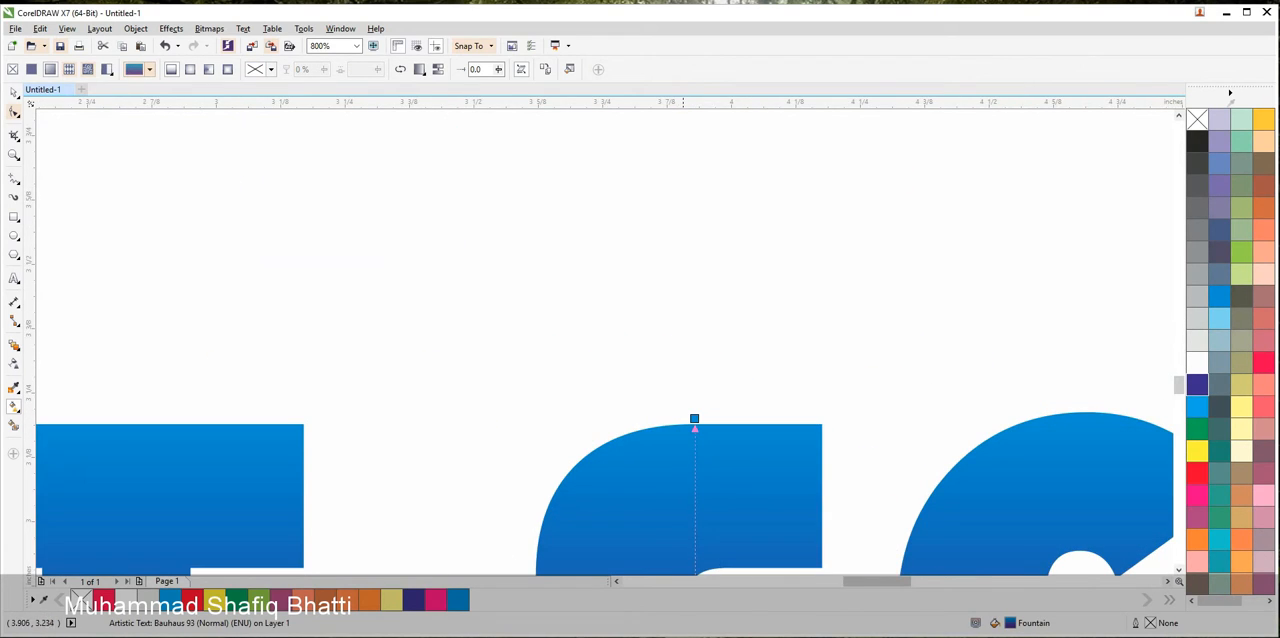
left_click(694, 419)
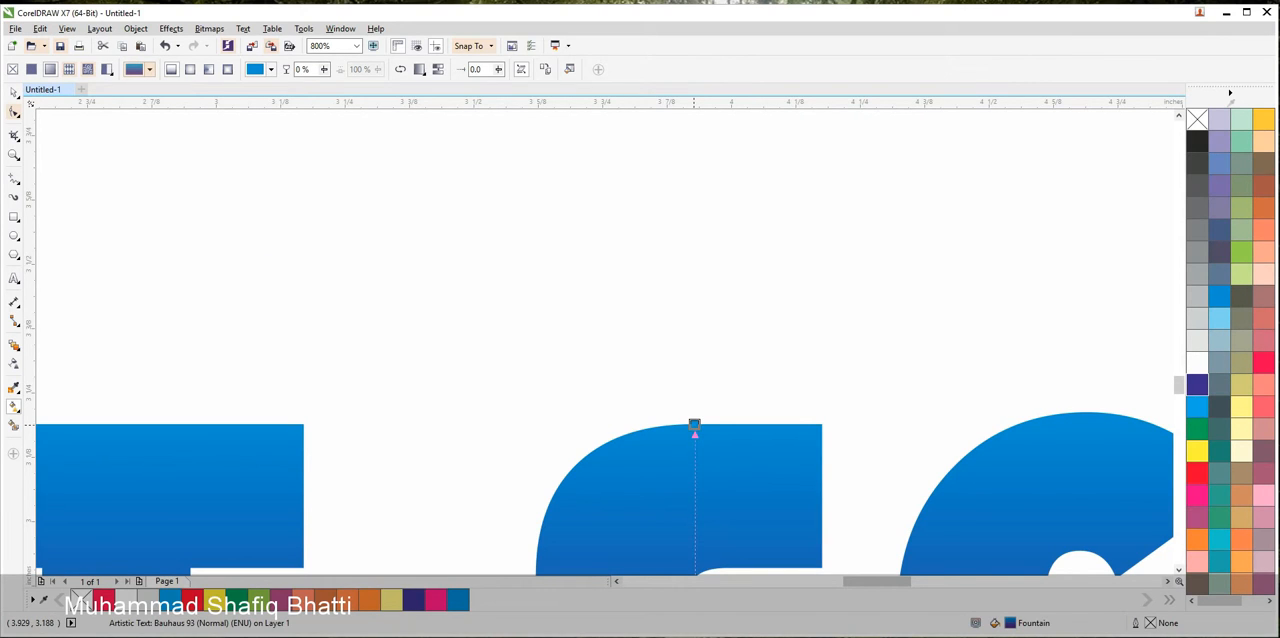
scroll(694, 425, "down", 3)
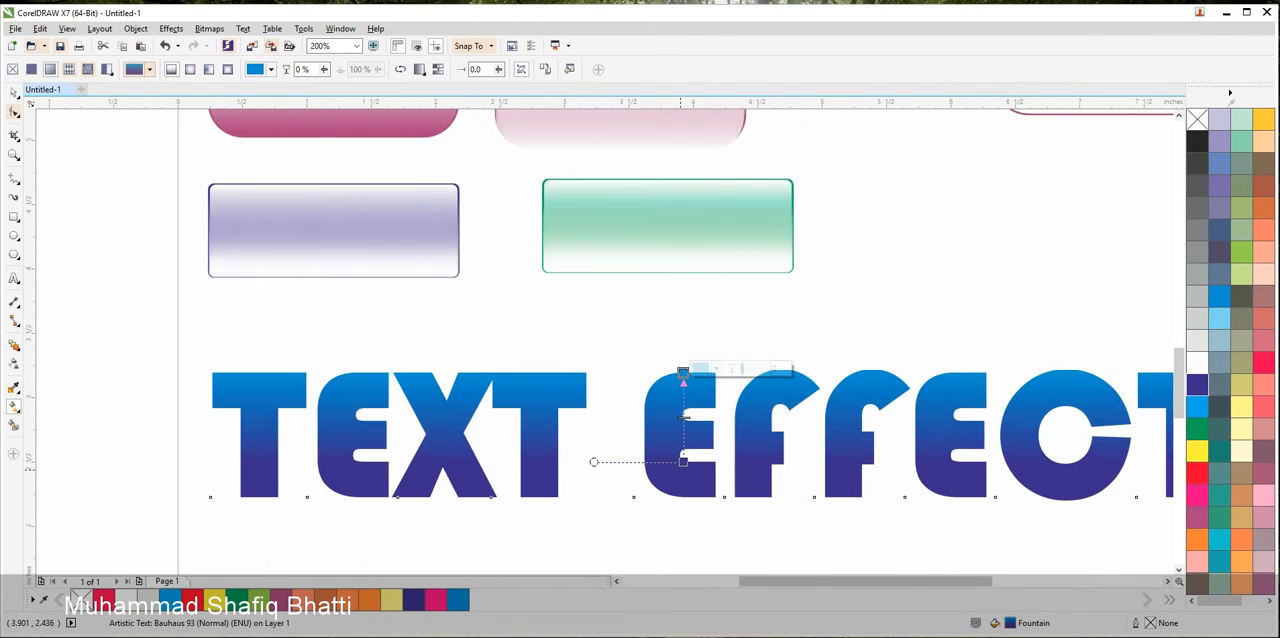
scroll(682, 476, "up", 1)
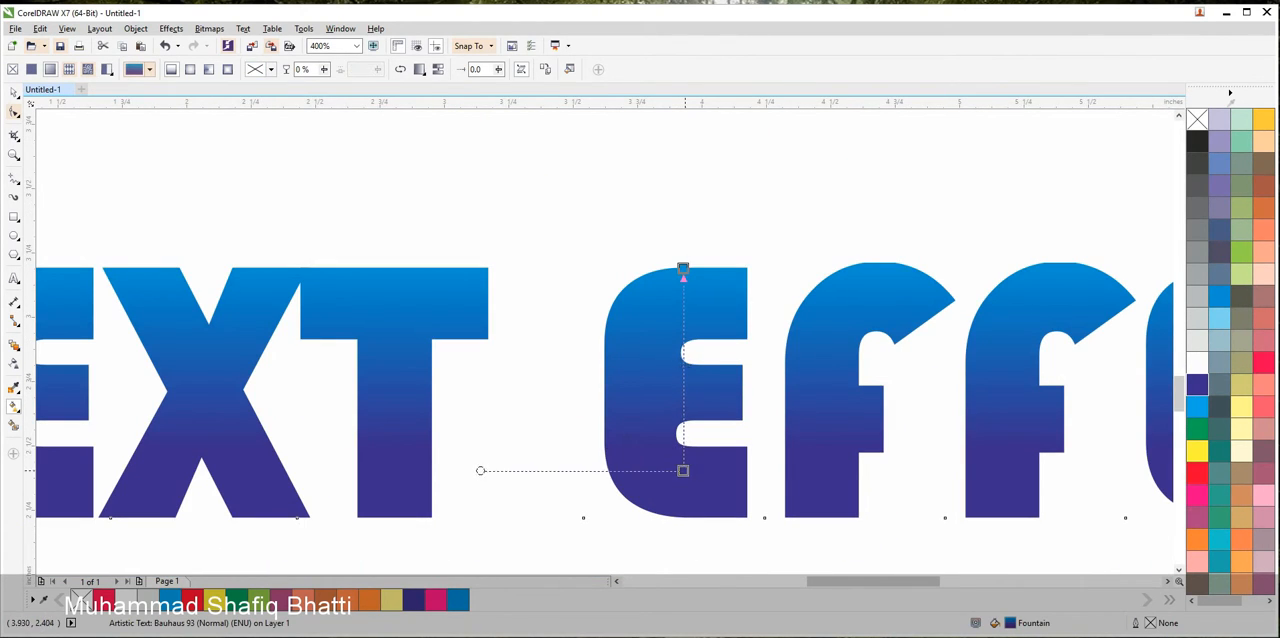
scroll(685, 355, "down", 2)
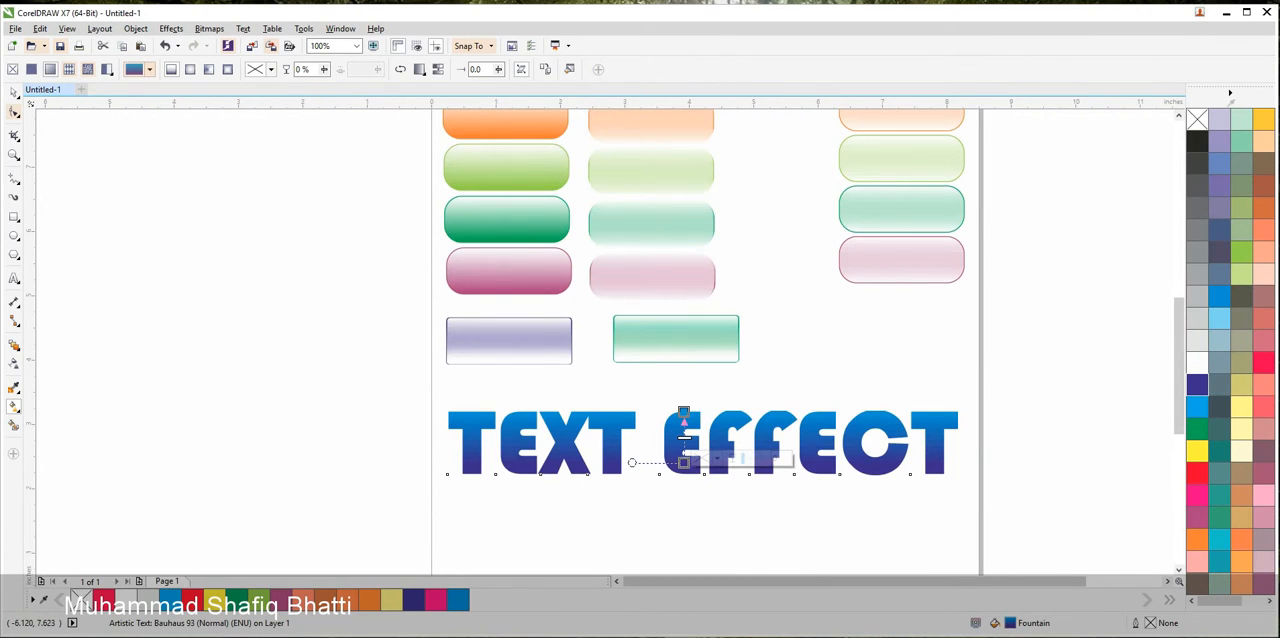
left_click(14, 93)
left_click(808, 478)
Make a copy of the "TEXT EFFECT" heading and place it directly beneath the original, near the page's lower edge
scroll(808, 476, "down", 1)
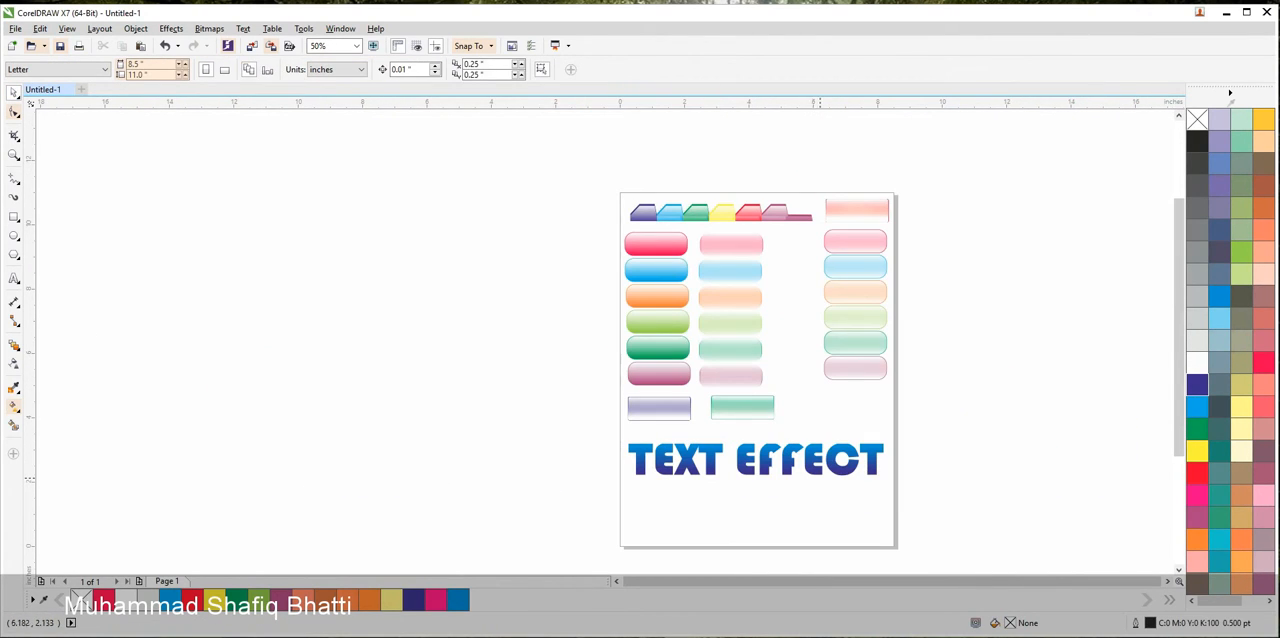
left_click_drag(811, 475, 396, 349)
left_click(876, 427)
scroll(286, 358, "up", 3)
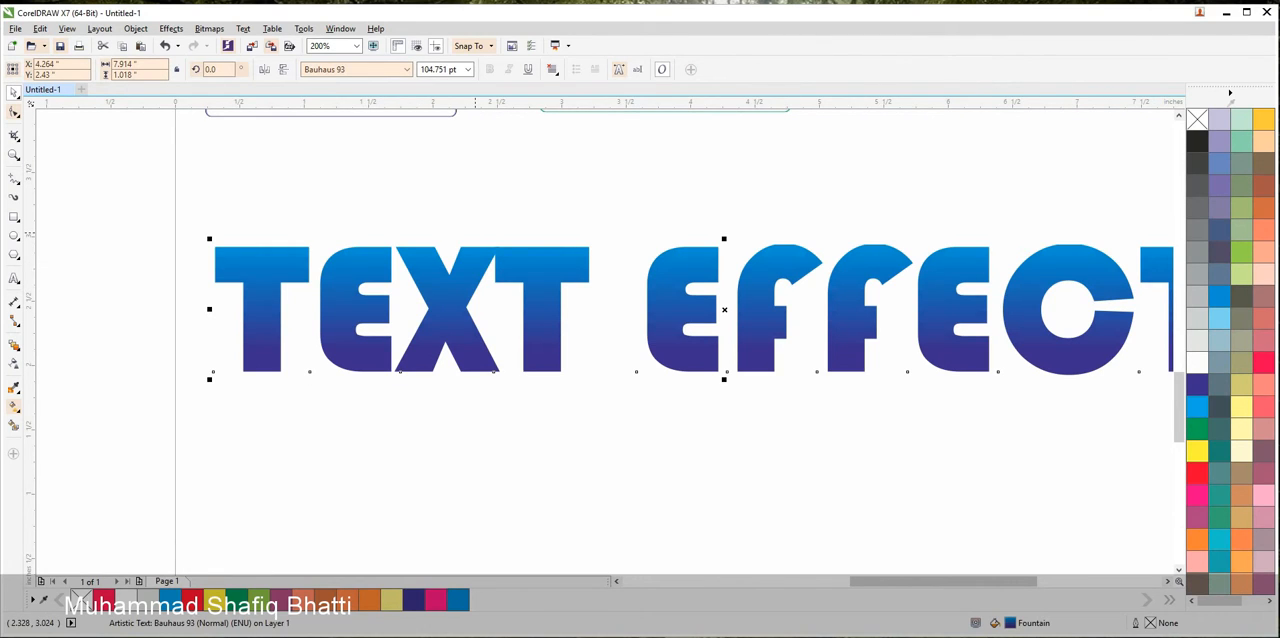
scroll(387, 316, "down", 3)
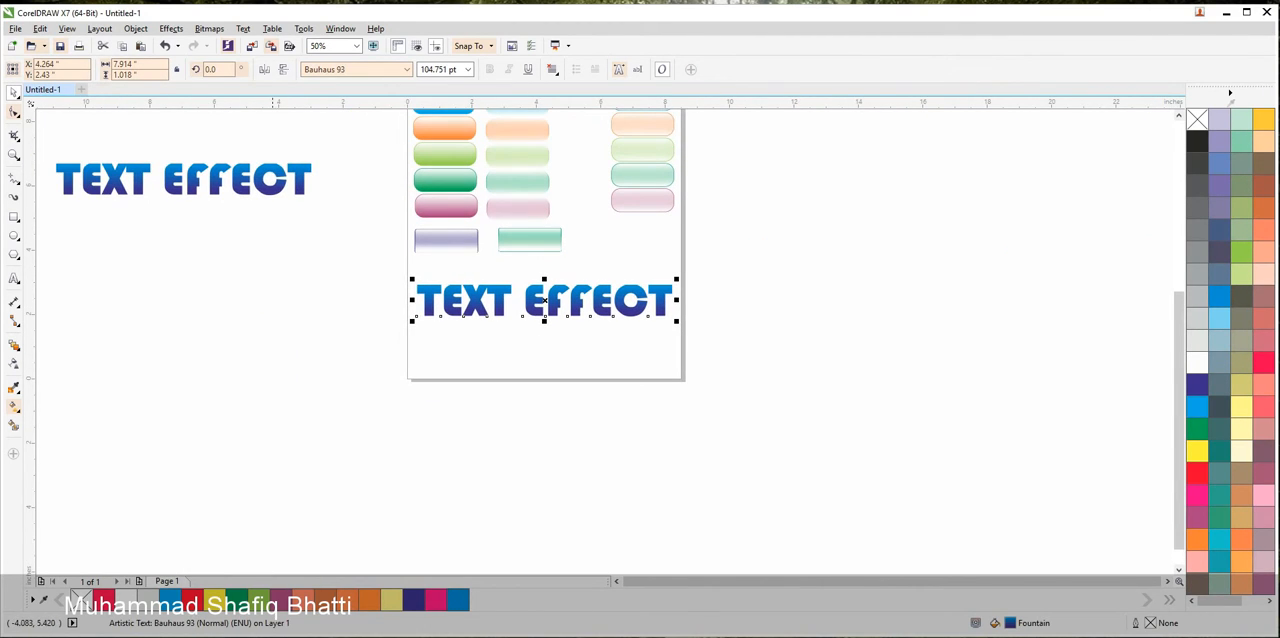
left_click_drag(184, 179, 538, 346)
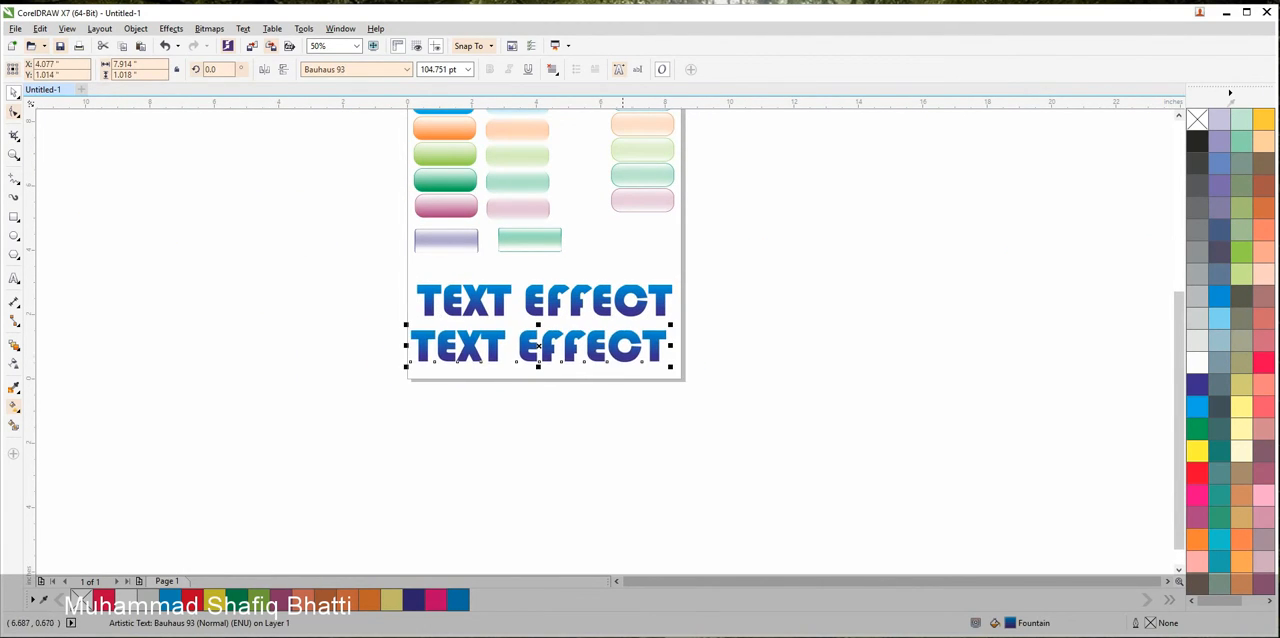
Place another copy of the upper heading outside the page on its right and delete that copy
left_click_drag(629, 316, 948, 306)
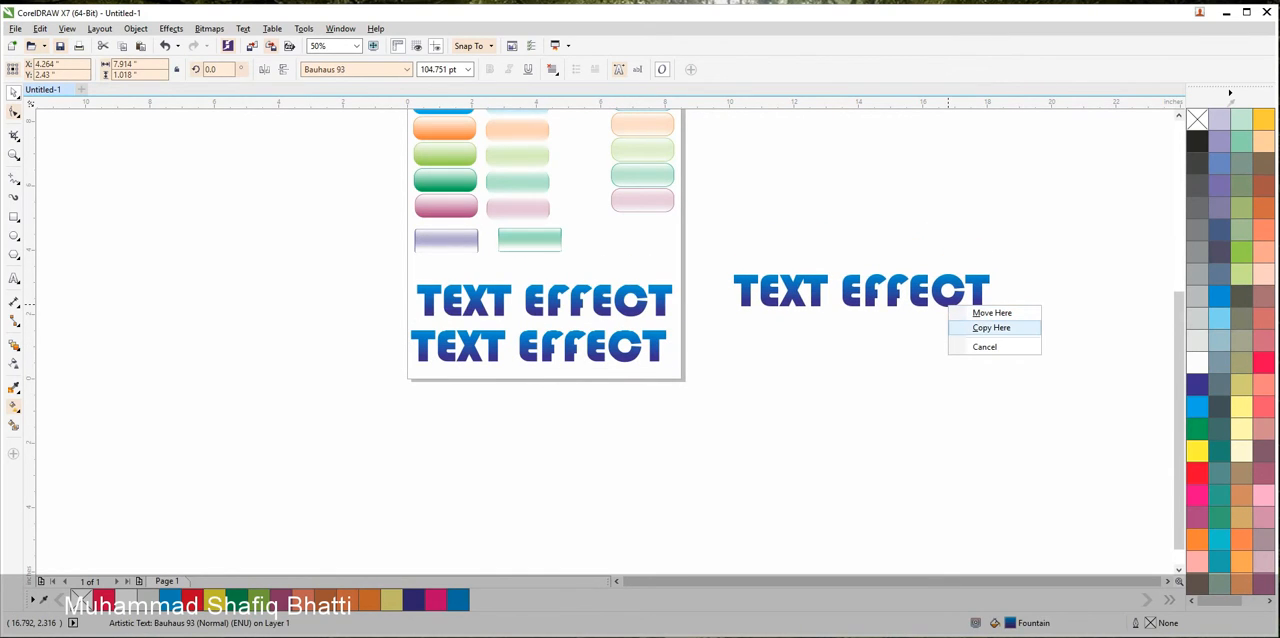
left_click(991, 328)
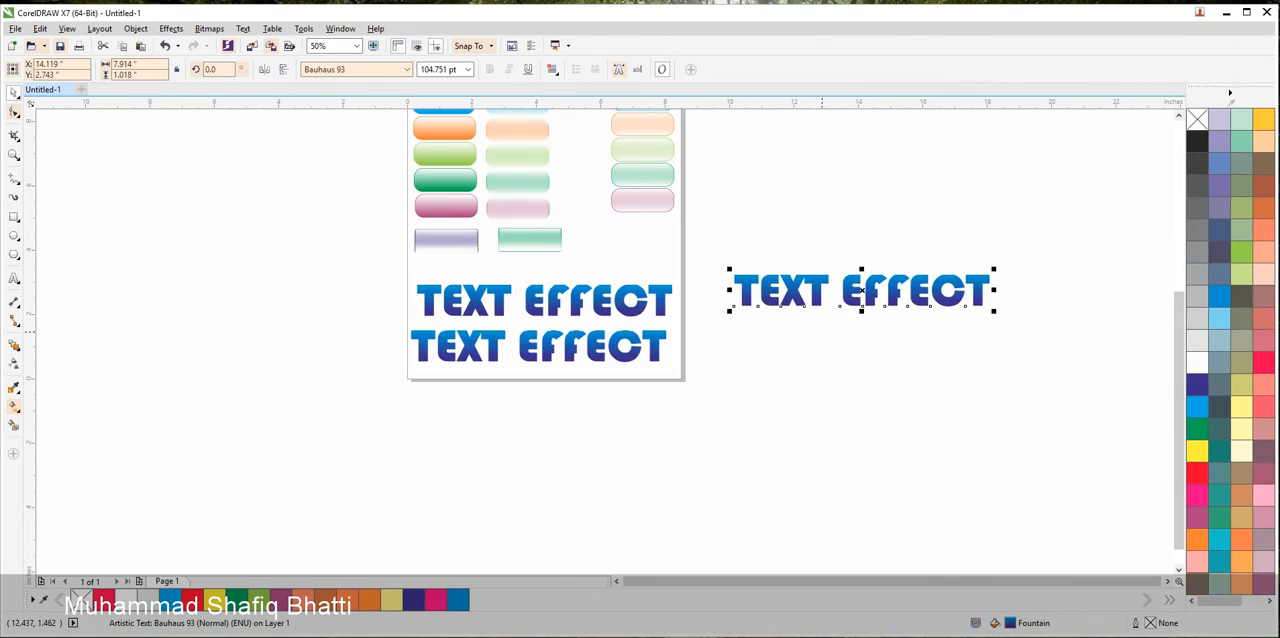
key("Delete")
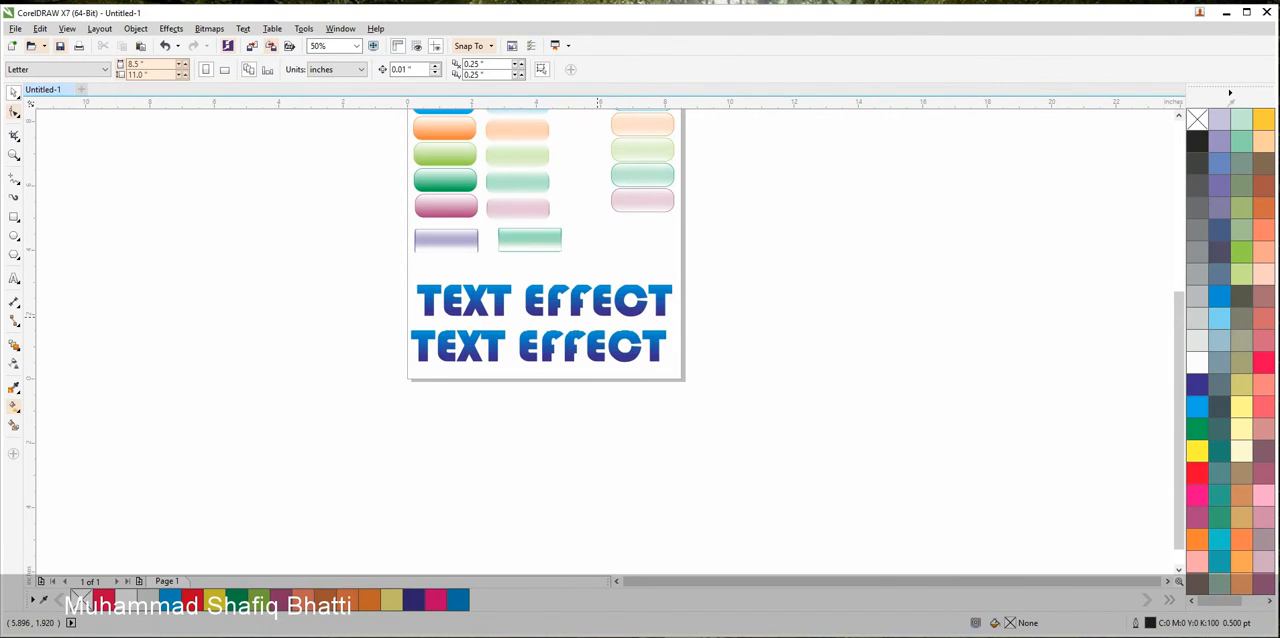
Convert the upper heading to a 300 dpi CMYK bitmap with anti-aliasing and a transparent background, and open it for editing in Corel PHOTO-PAINT
left_click(543, 300)
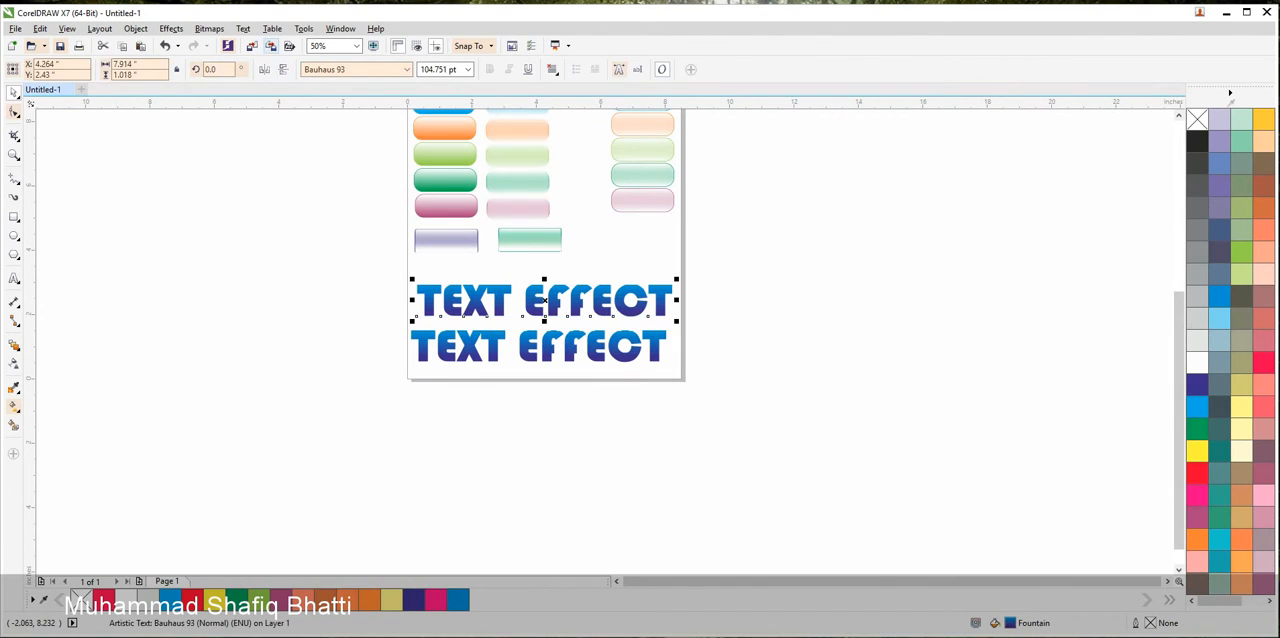
key("alt+b")
key("Return")
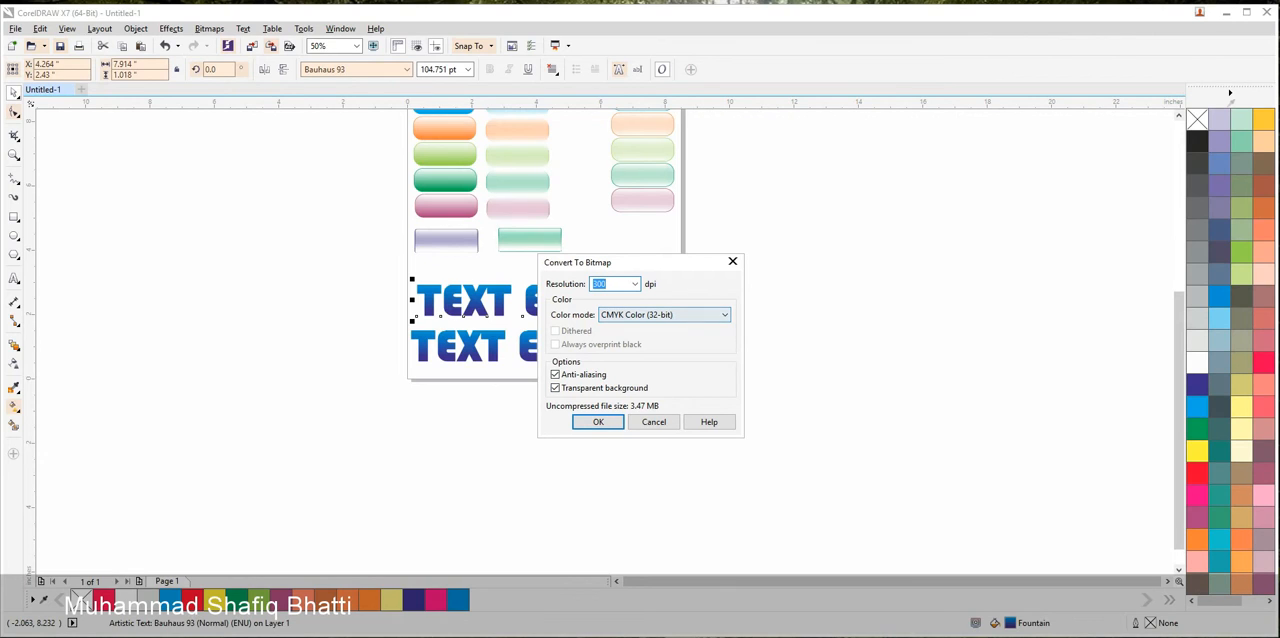
left_click(613, 284)
left_click(598, 421)
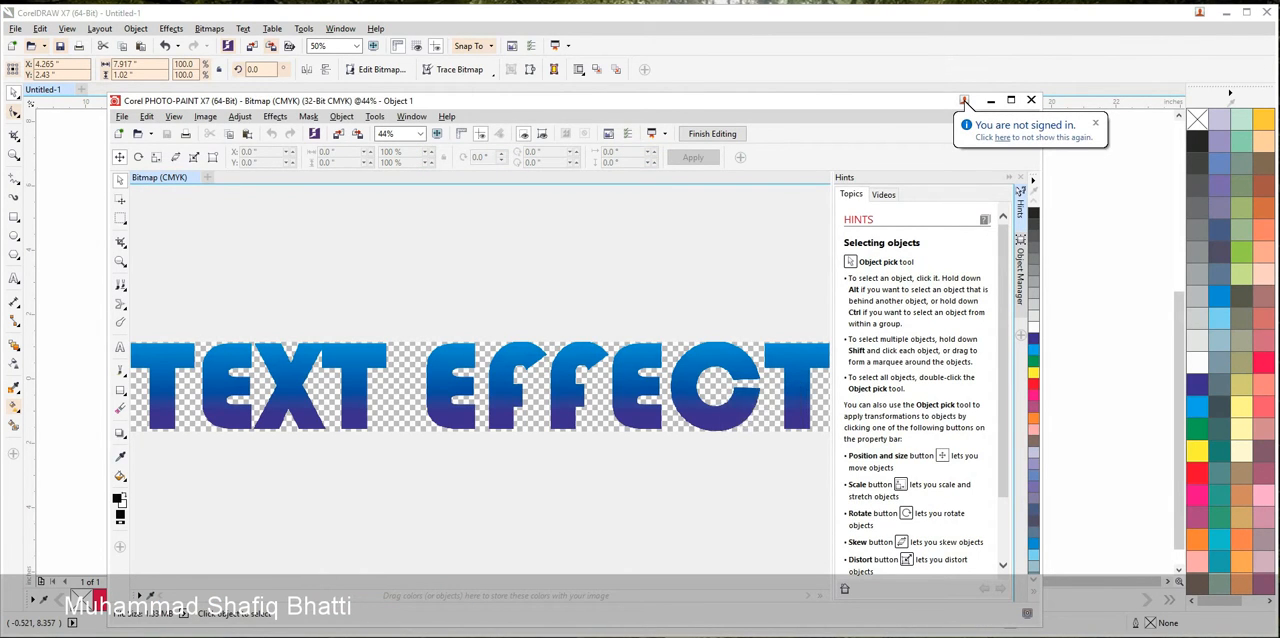
Apply the Plastic texture effect with highlight 91, depth 5, smoothness 96 and light direction 315, and return the edited bitmap to CorelDRAW
left_click(1020, 177)
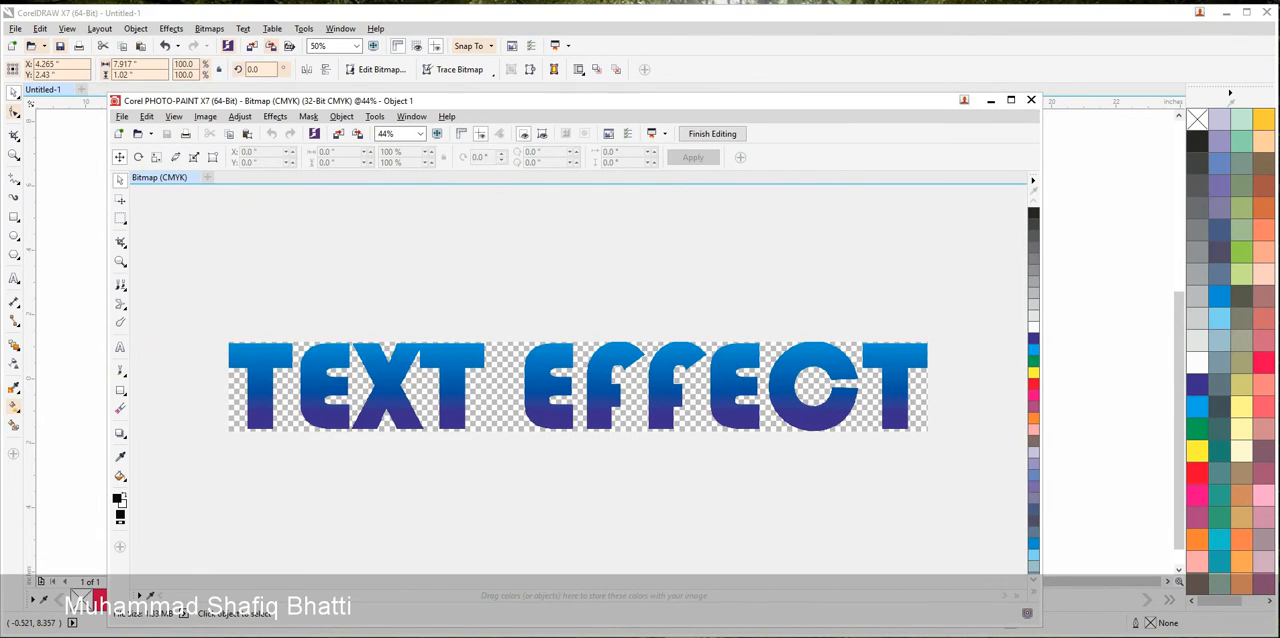
left_click(275, 116)
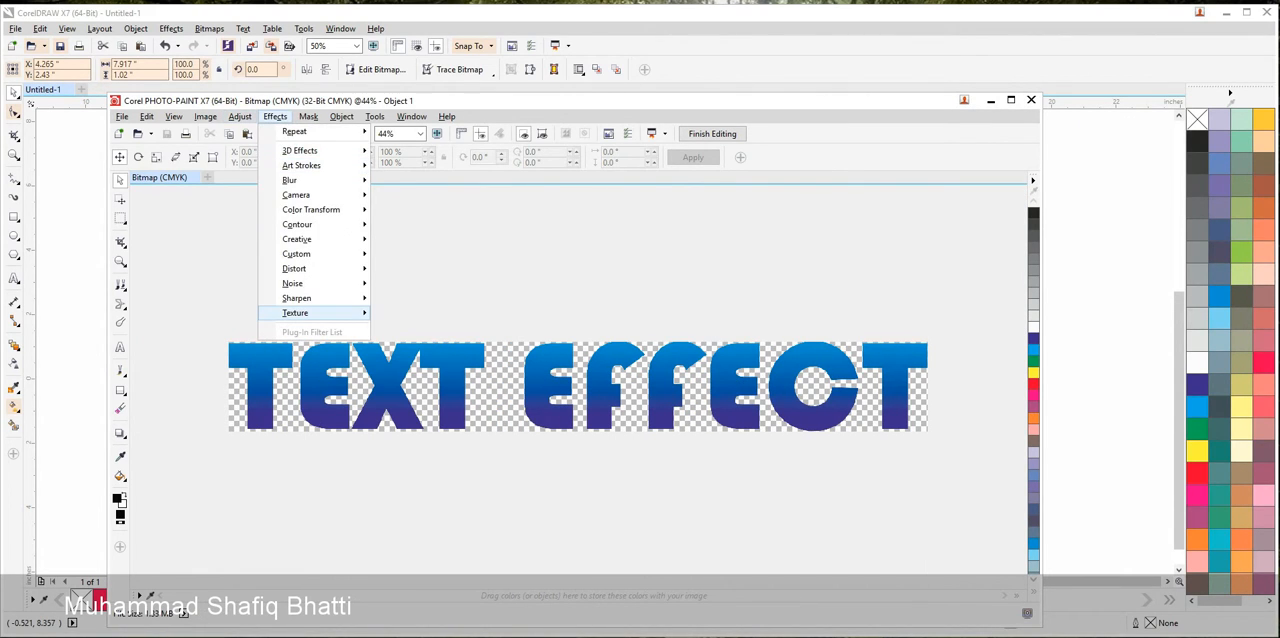
mouse_move(300, 313)
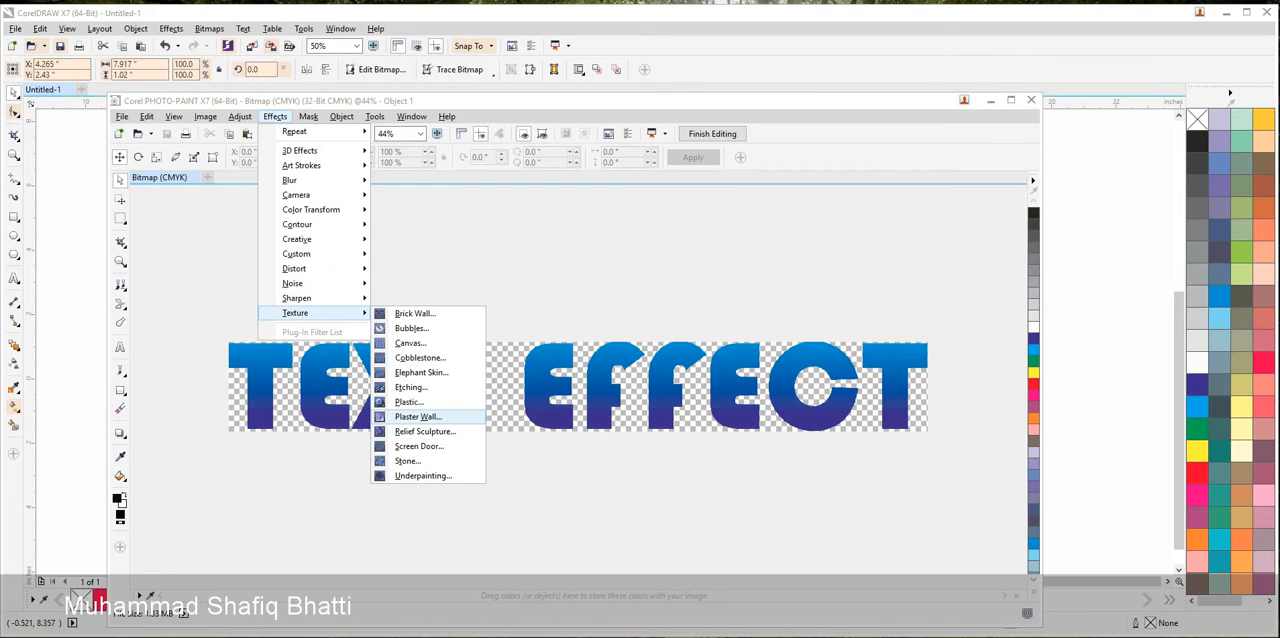
left_click(409, 401)
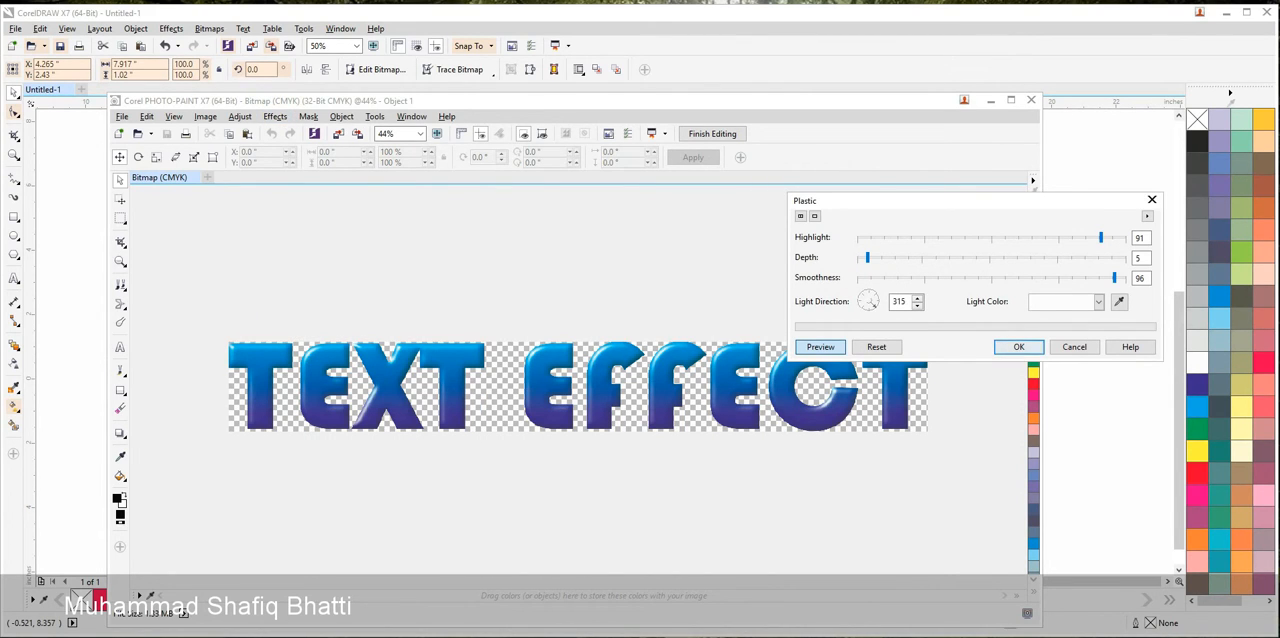
left_click(1018, 346)
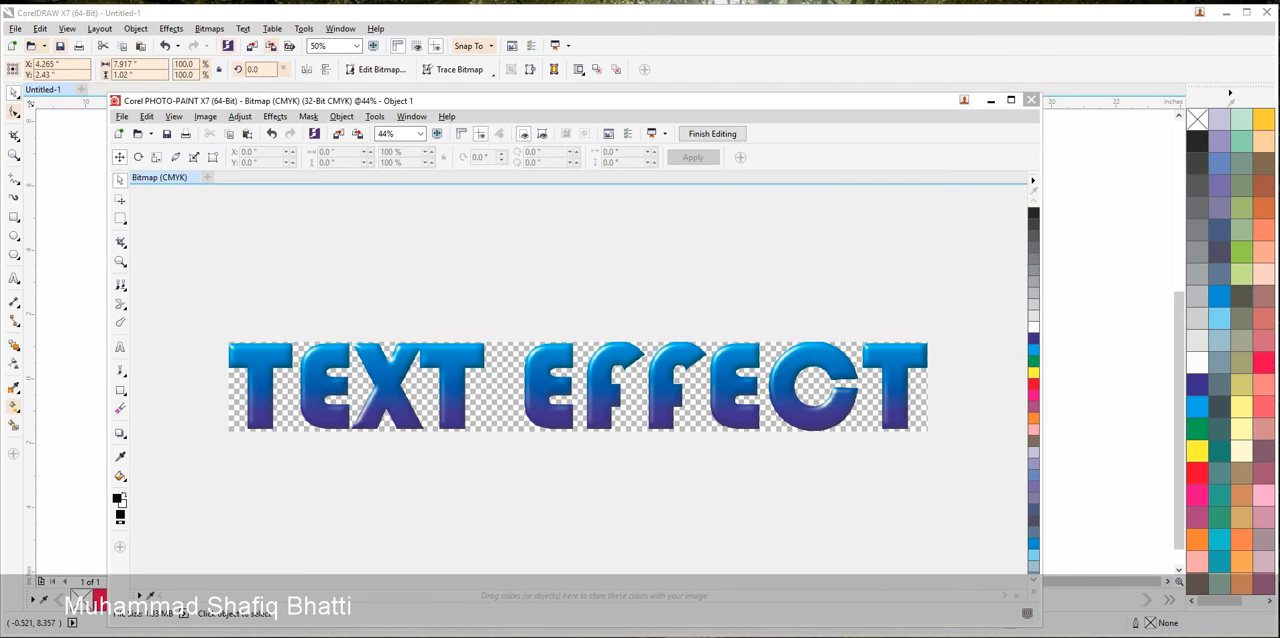
left_click(519, 388)
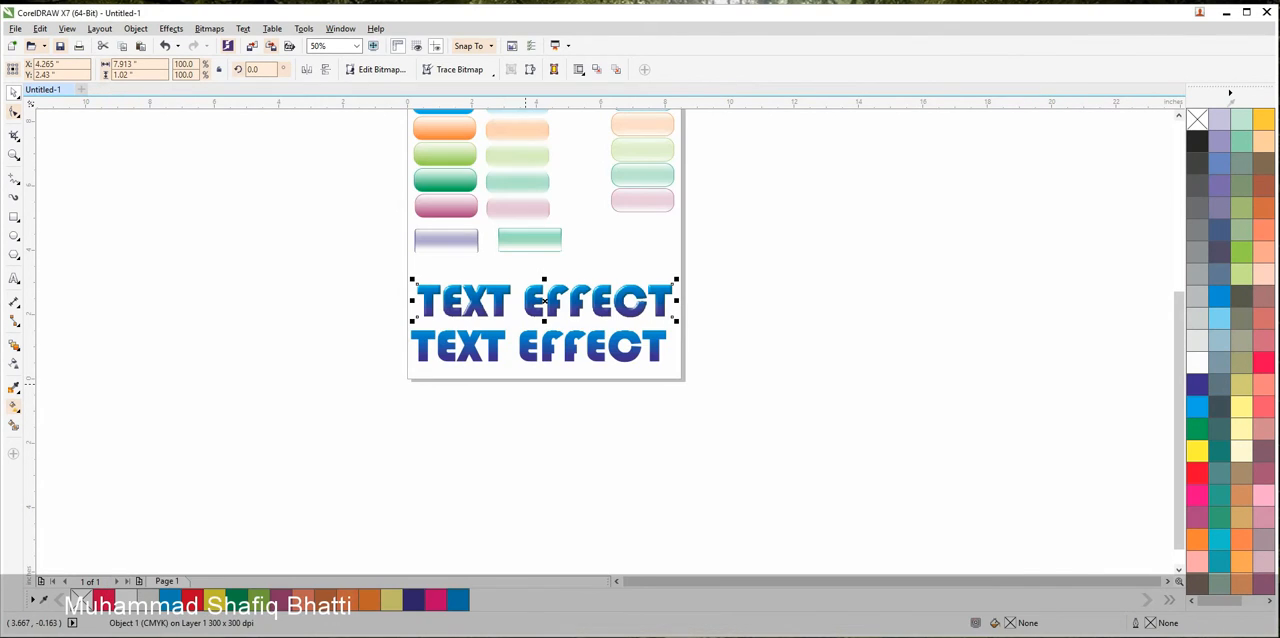
PowerClip the plastic-effect bitmap inside the gradient heading below it
scroll(506, 316, "up", 4)
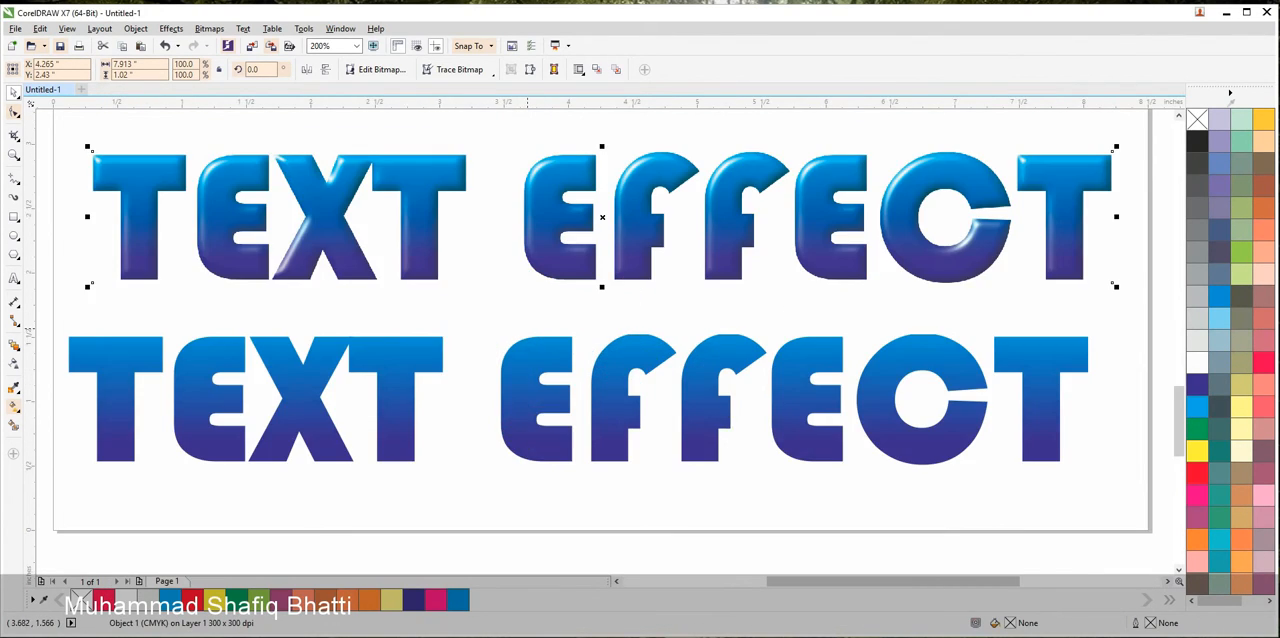
left_click_drag(571, 359, 584, 376)
scroll(635, 328, "up", 1)
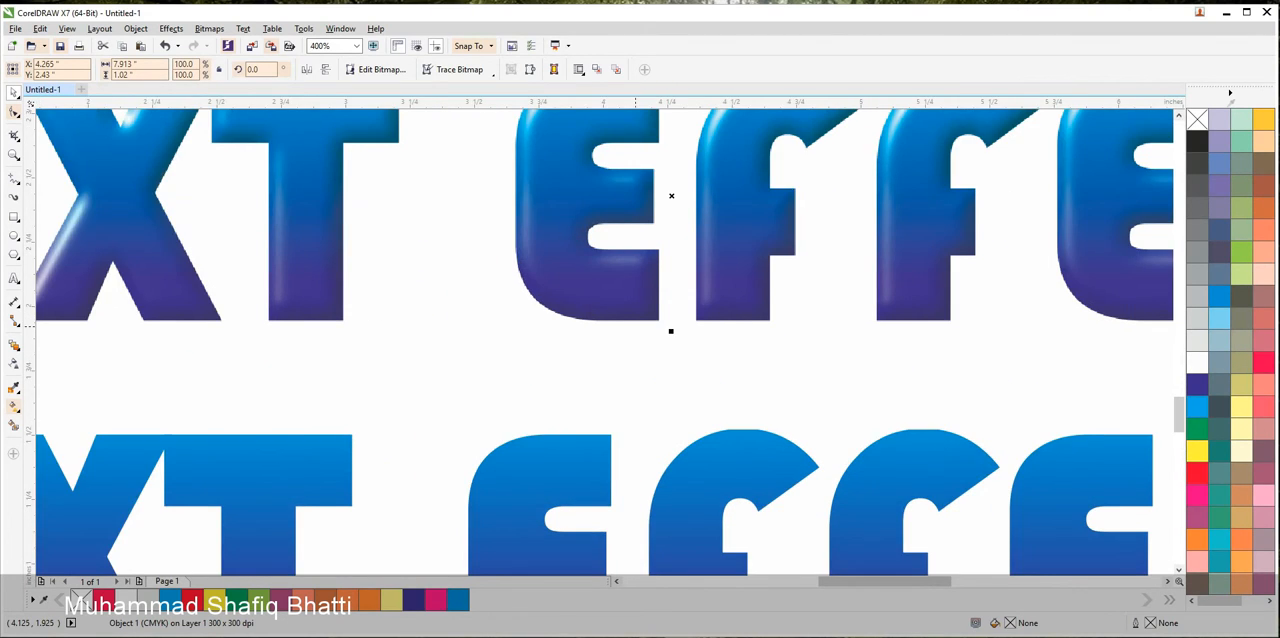
scroll(635, 328, "down", 1)
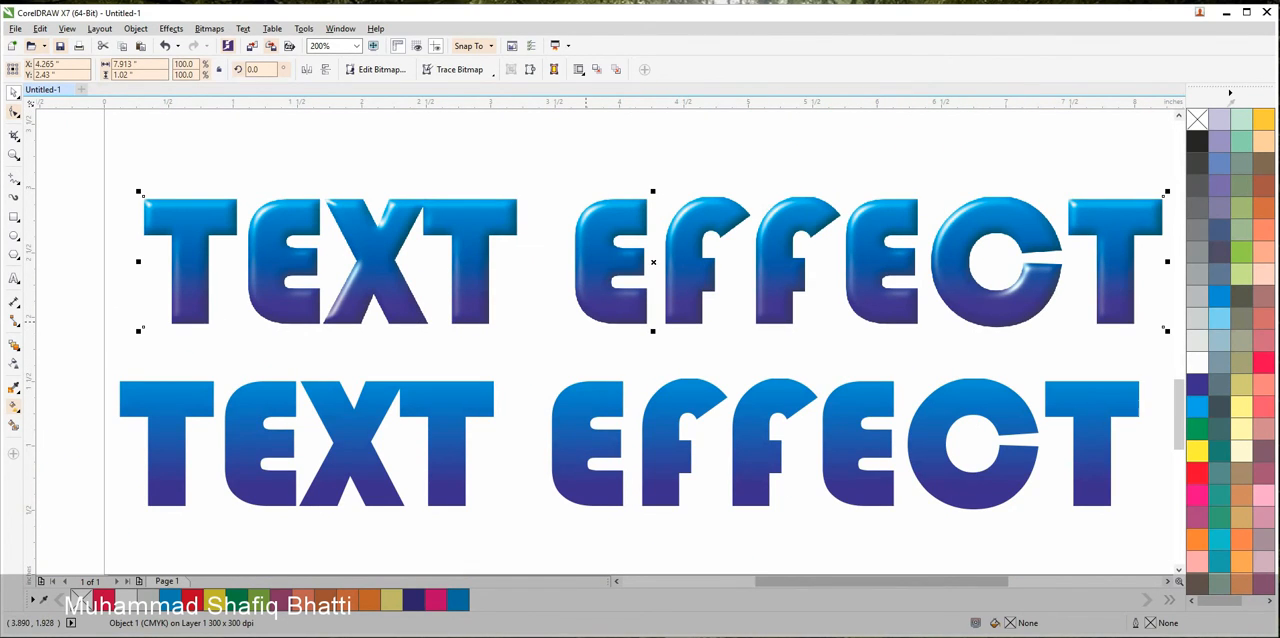
left_click(171, 28)
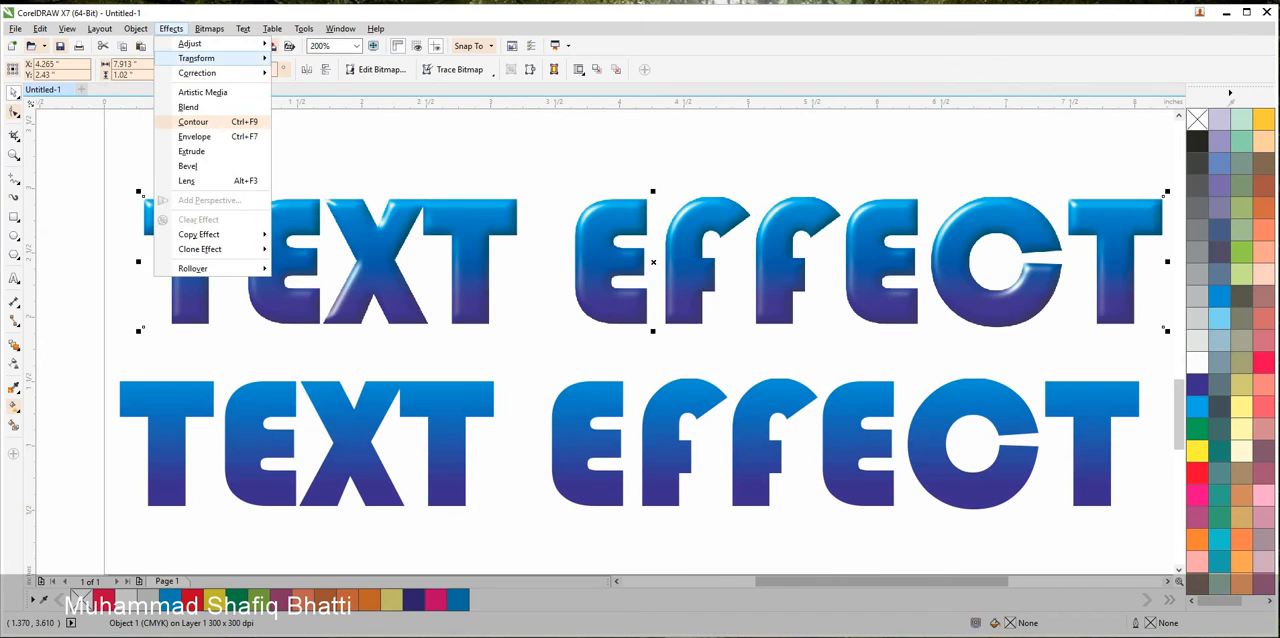
mouse_move(135, 28)
mouse_move(161, 146)
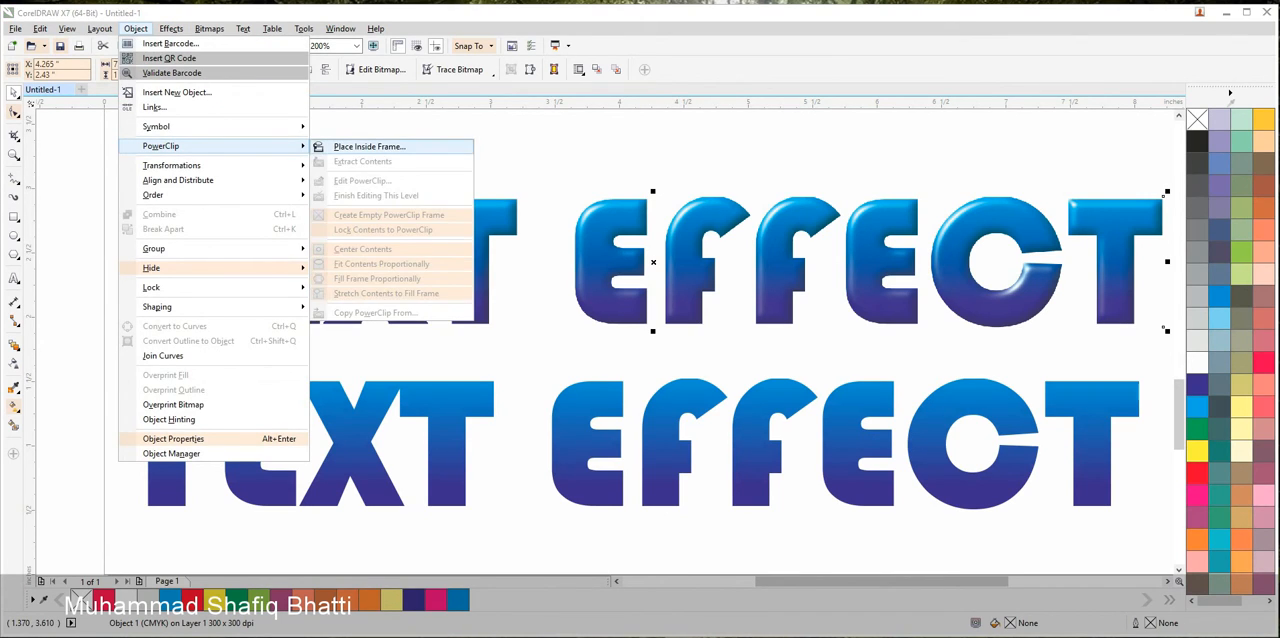
left_click(368, 146)
left_click(566, 412)
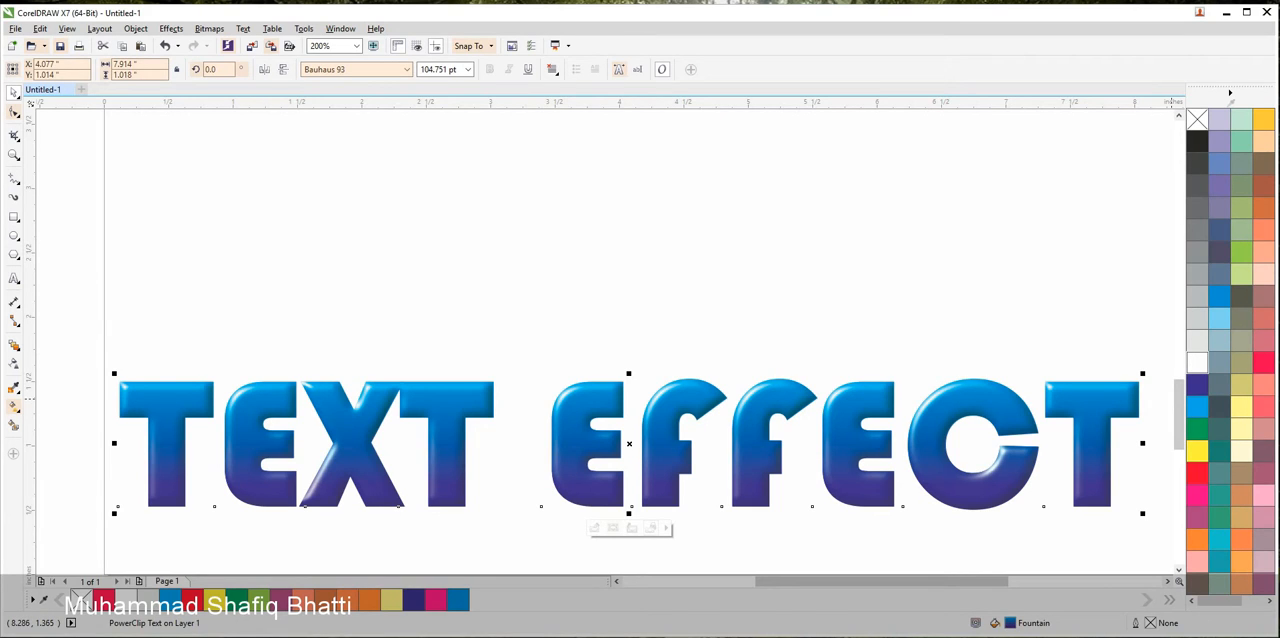
Give the heading a white 3.0 pt outline with round corners and caps, overprinting, placed behind the fill and scaling with the object
right_click(1197, 362)
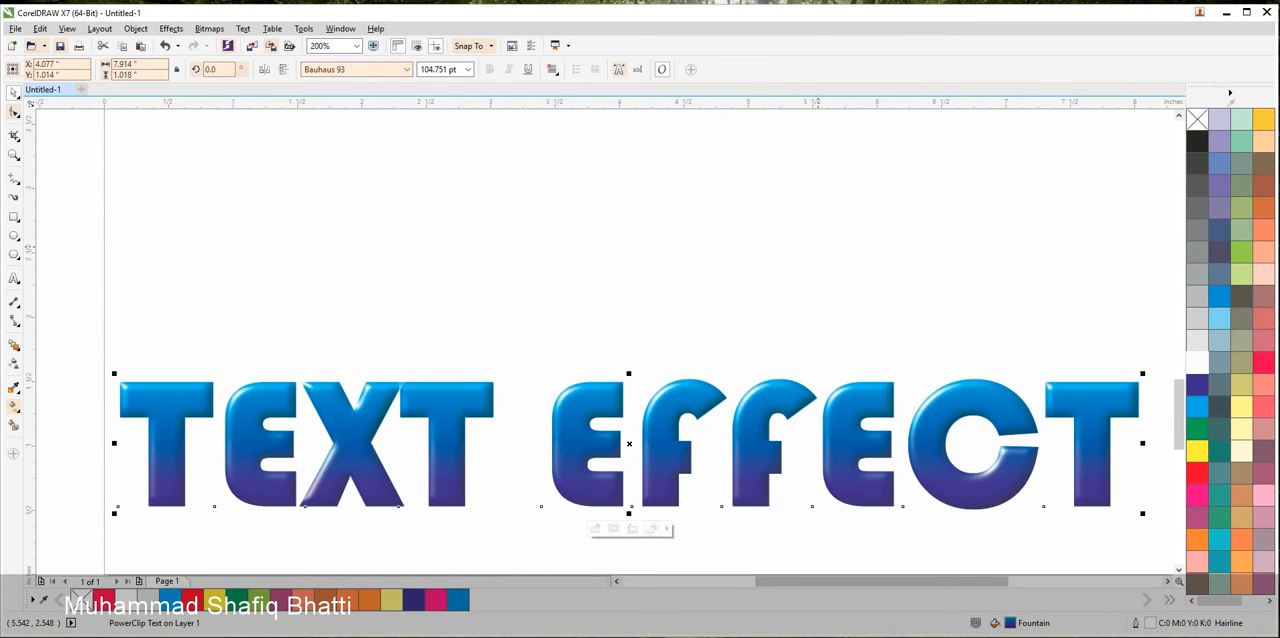
key("F12")
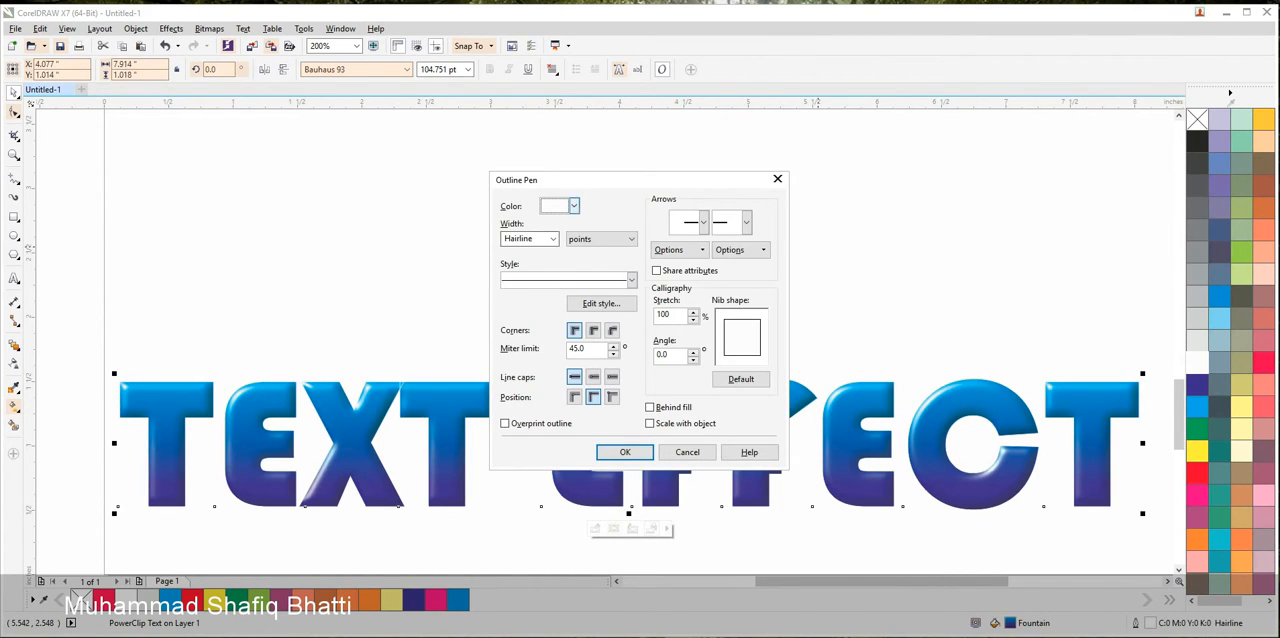
left_click(573, 205)
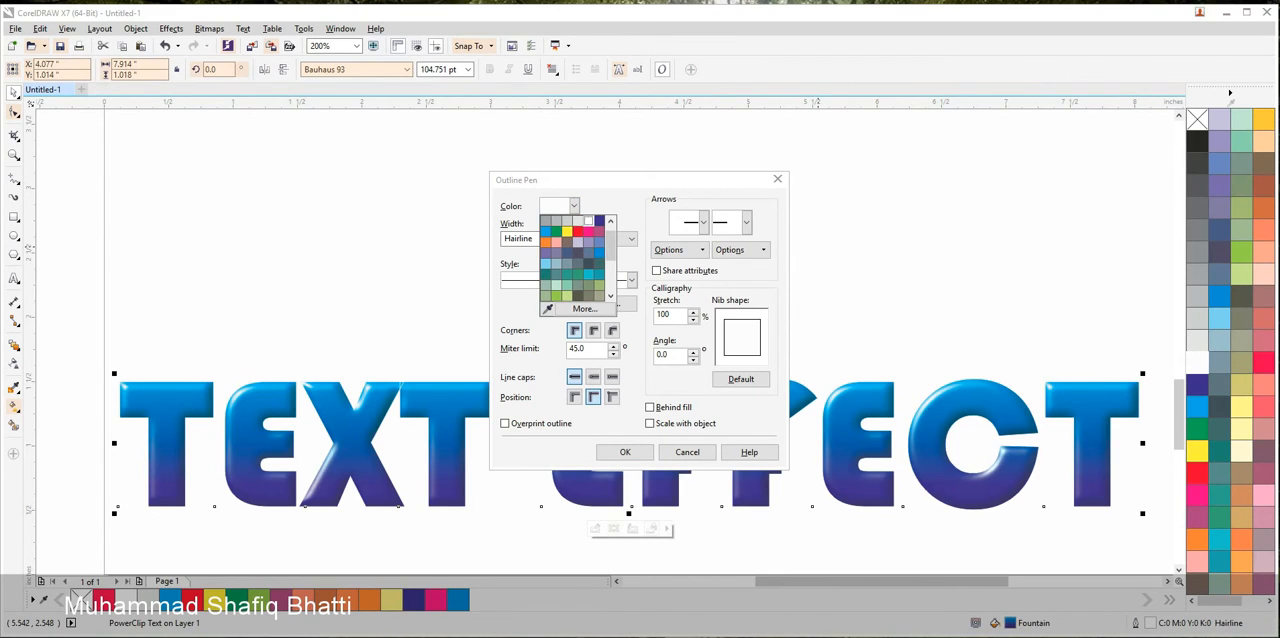
left_click(589, 221)
left_click(553, 239)
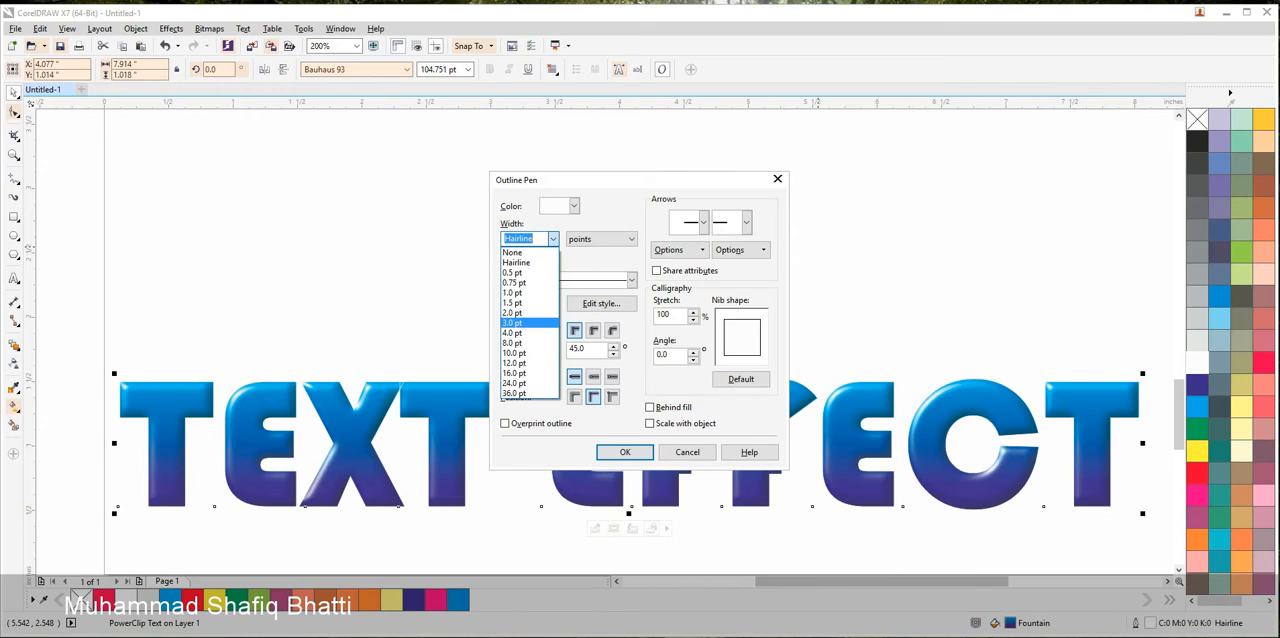
left_click(512, 322)
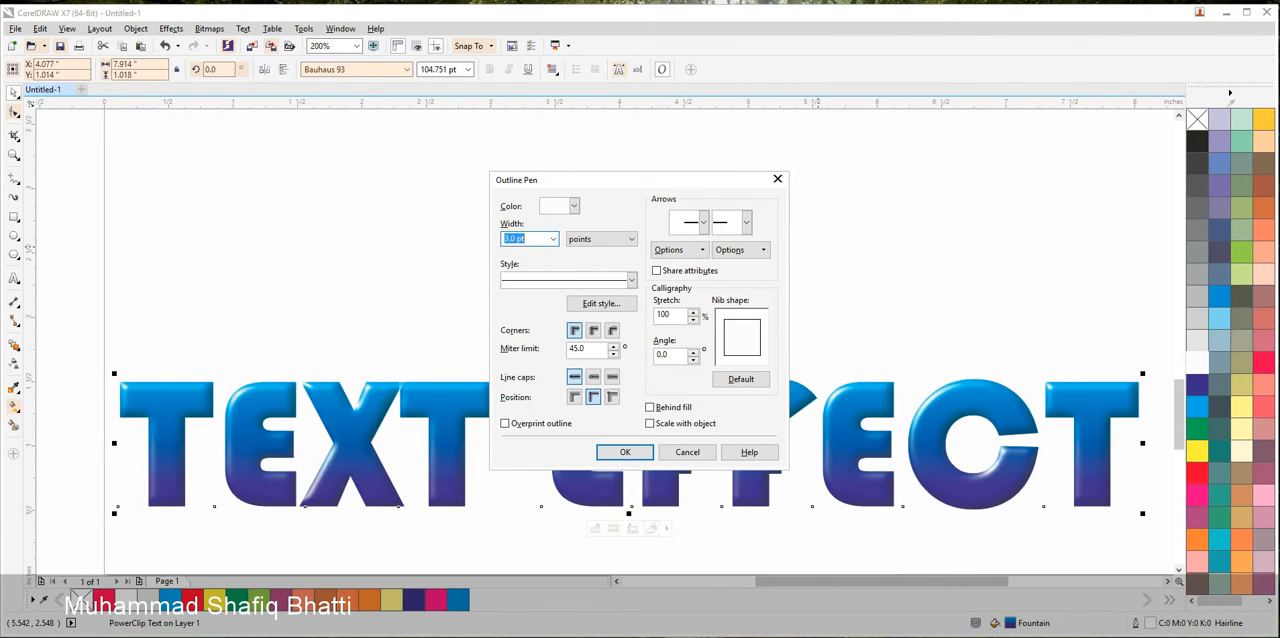
left_click(593, 376)
left_click(505, 423)
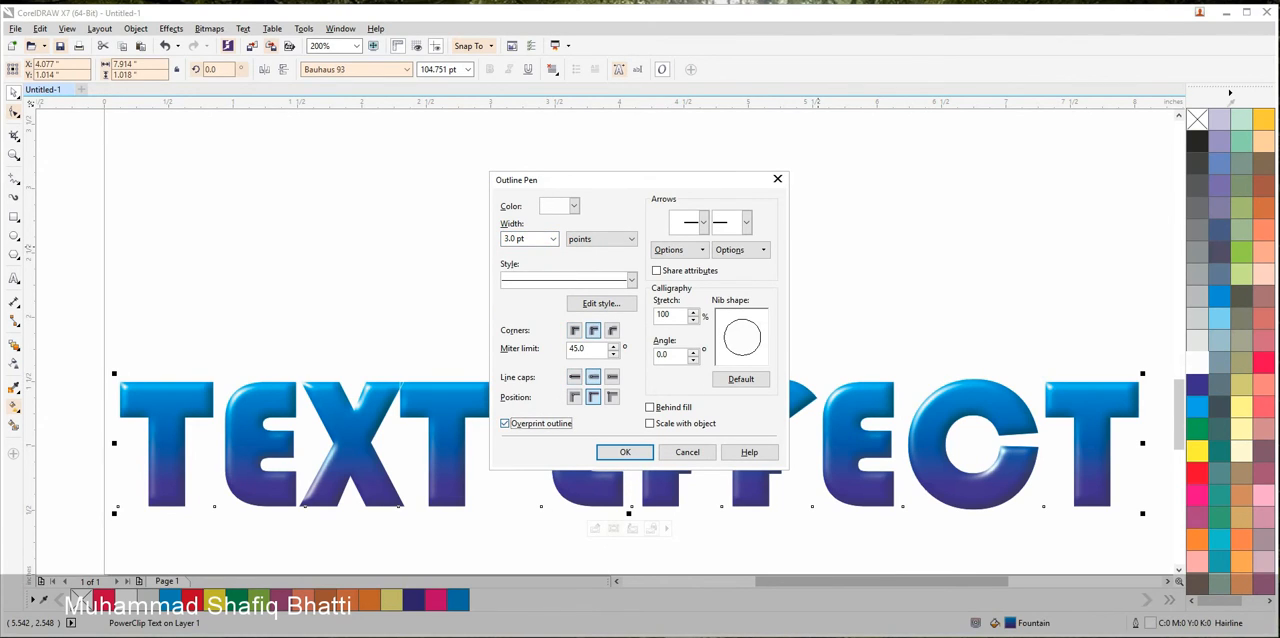
left_click(650, 407)
left_click(650, 423)
left_click(625, 452)
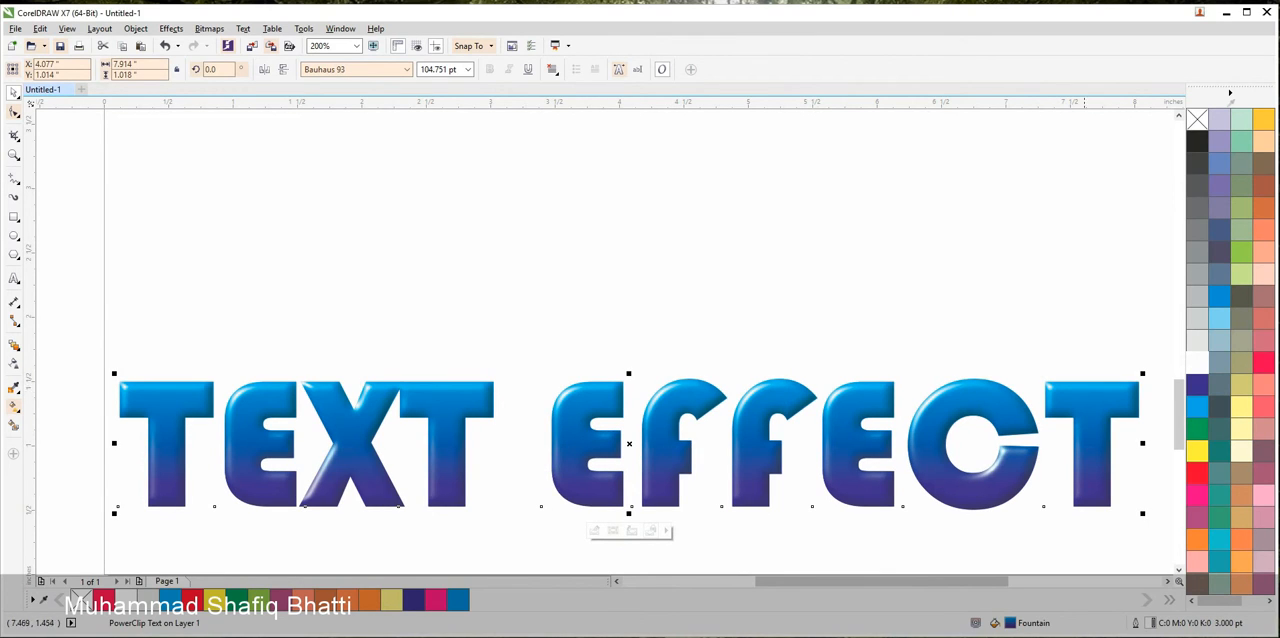
Place a copy of the outlined heading directly below the page's bottom edge
scroll(808, 233, "down", 2)
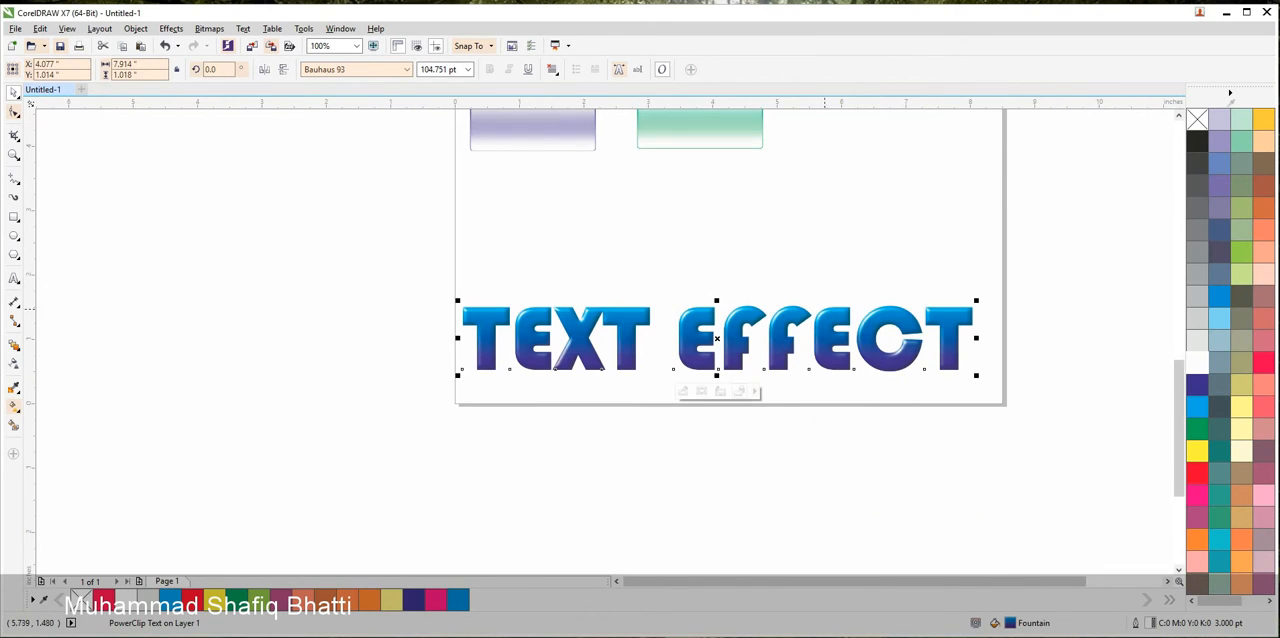
left_click_drag(824, 309, 833, 448)
right_click(833, 448)
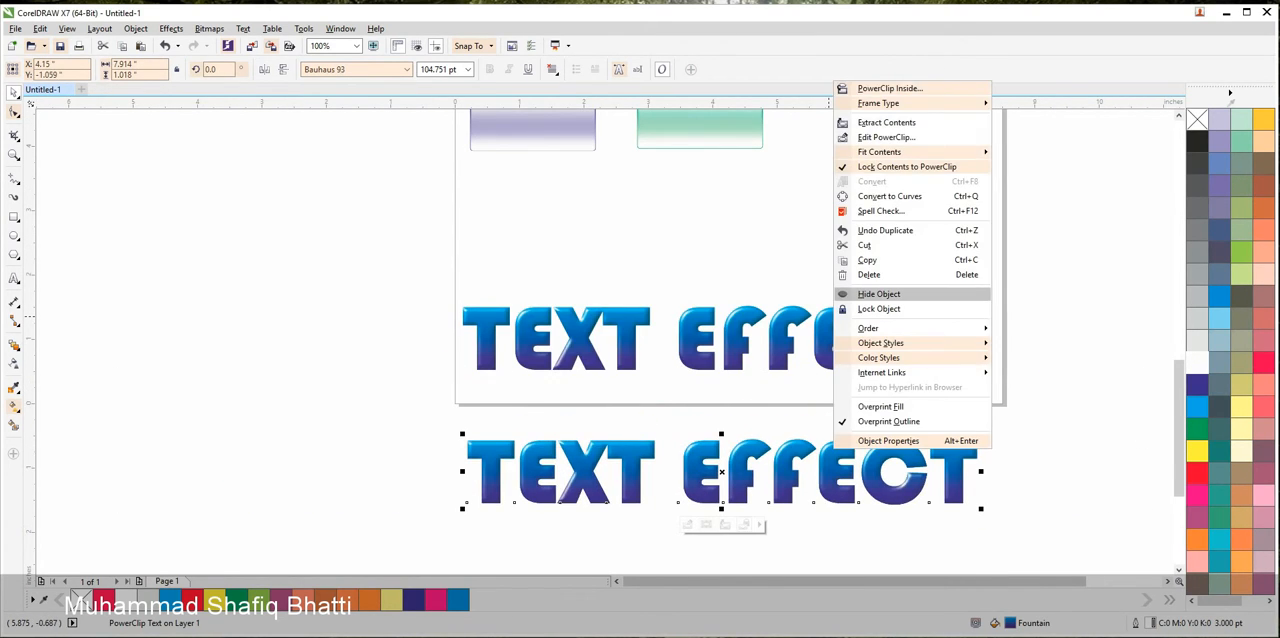
left_click(878, 293)
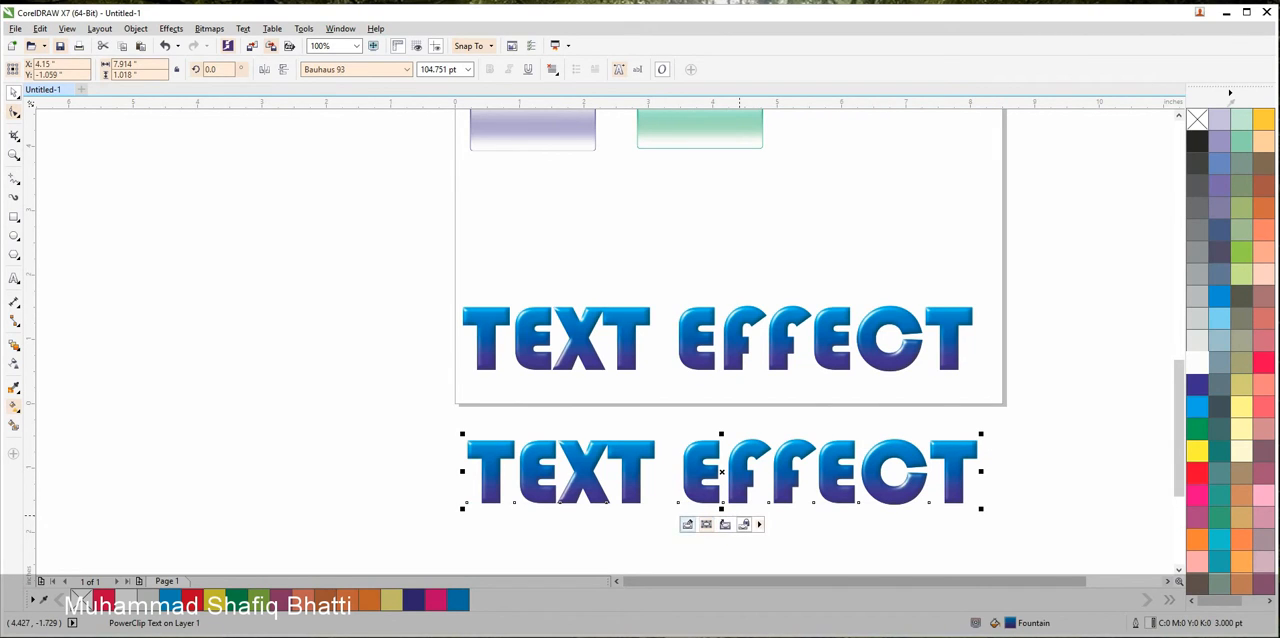
Delete the plastic bitmap from the lower copy's PowerClip and set its frame type to None
left_click(722, 525)
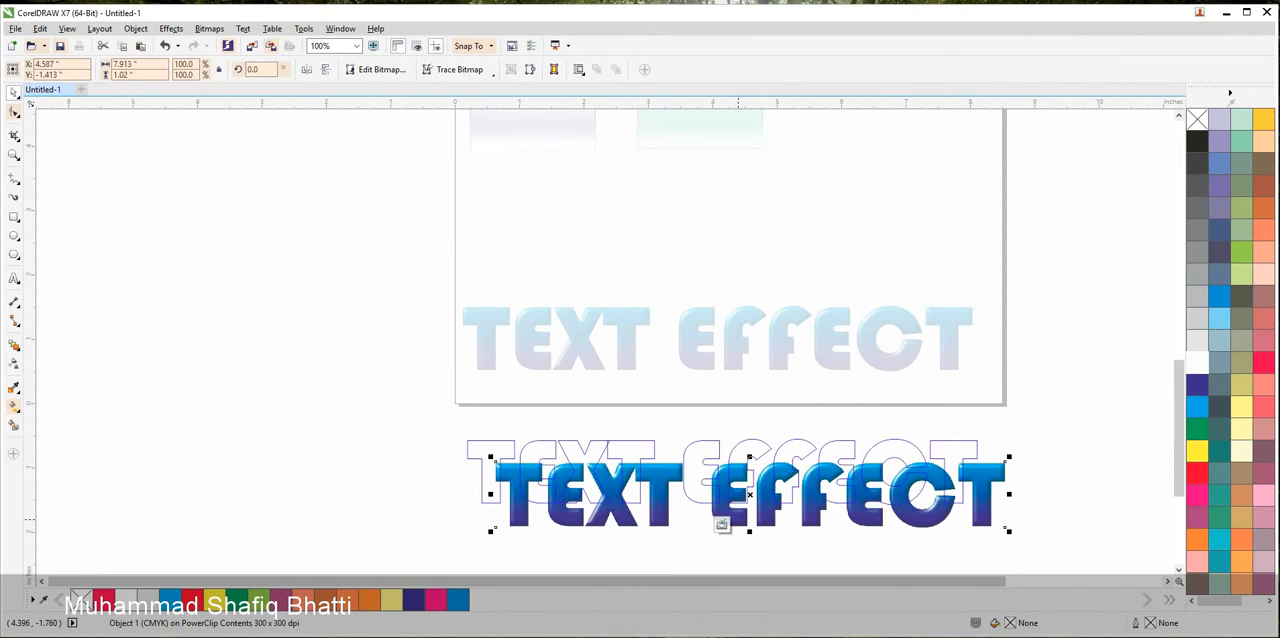
key("Delete")
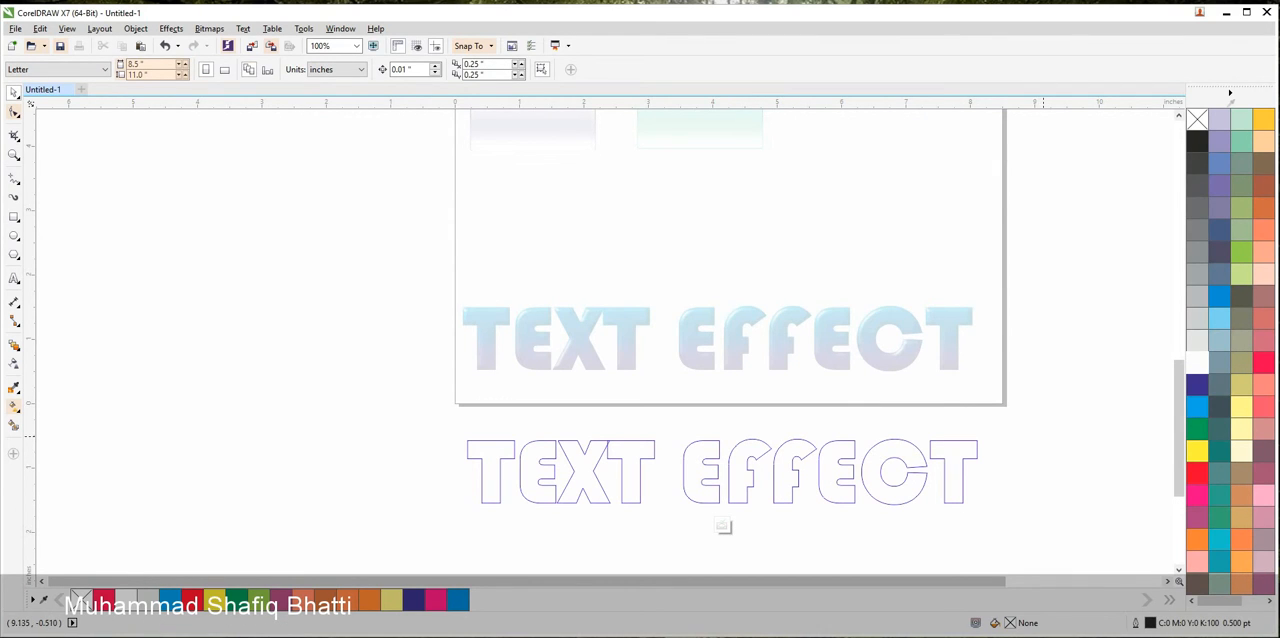
left_click(722, 525)
right_click(946, 454)
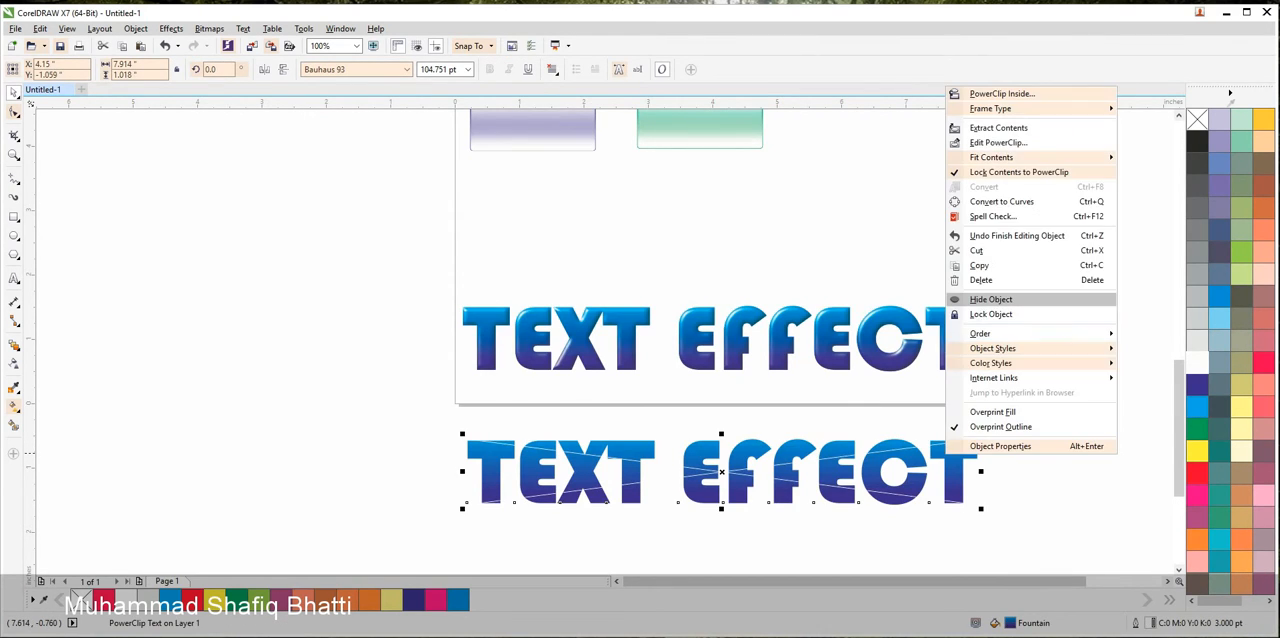
mouse_move(1000, 108)
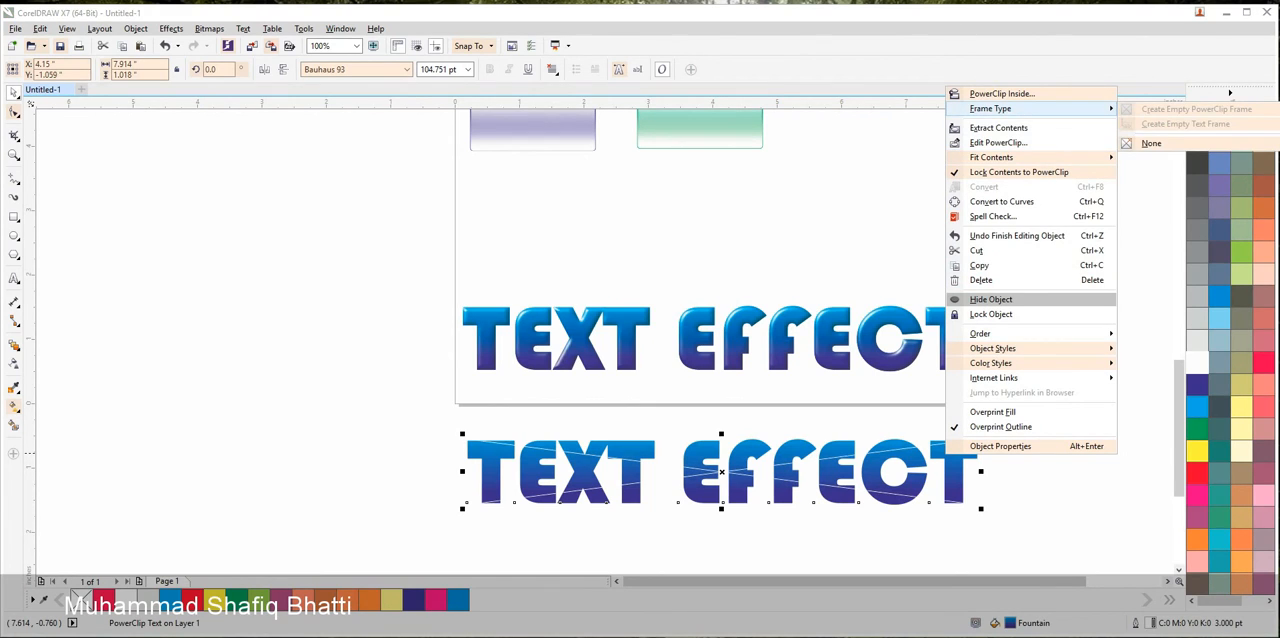
left_click(1146, 144)
left_click(1146, 146)
left_click(916, 470)
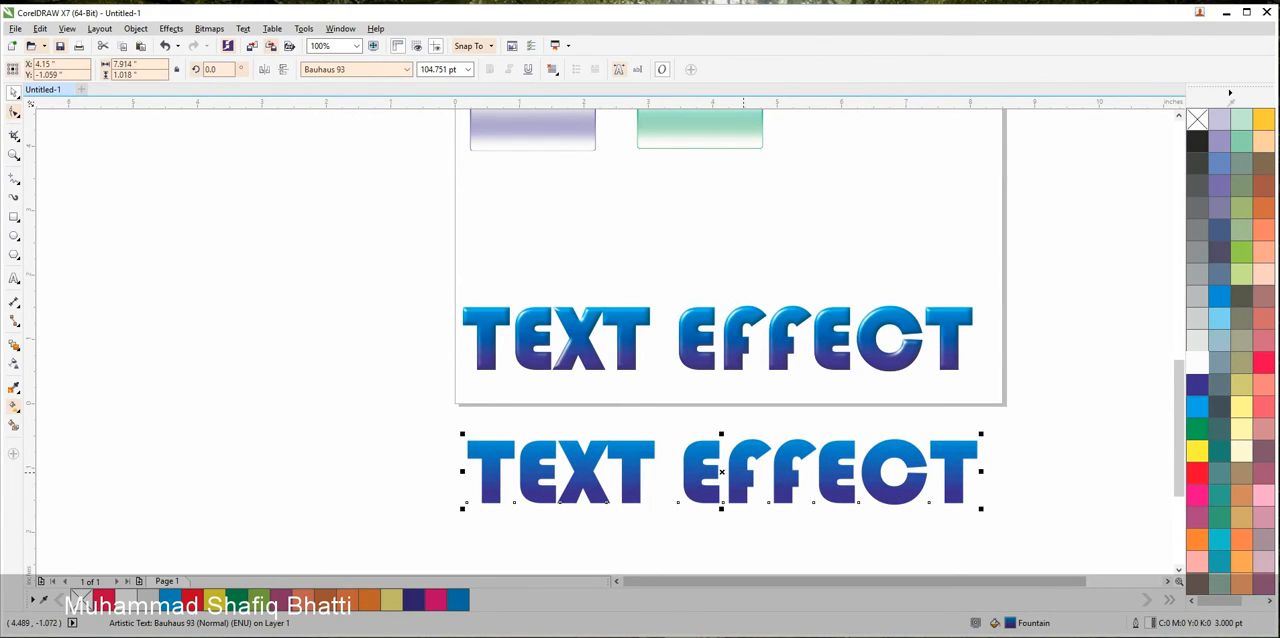
Move the plain heading copy exactly over the plastic-effect heading and give it a white fill without an outline
left_click_drag(721, 471, 716, 338)
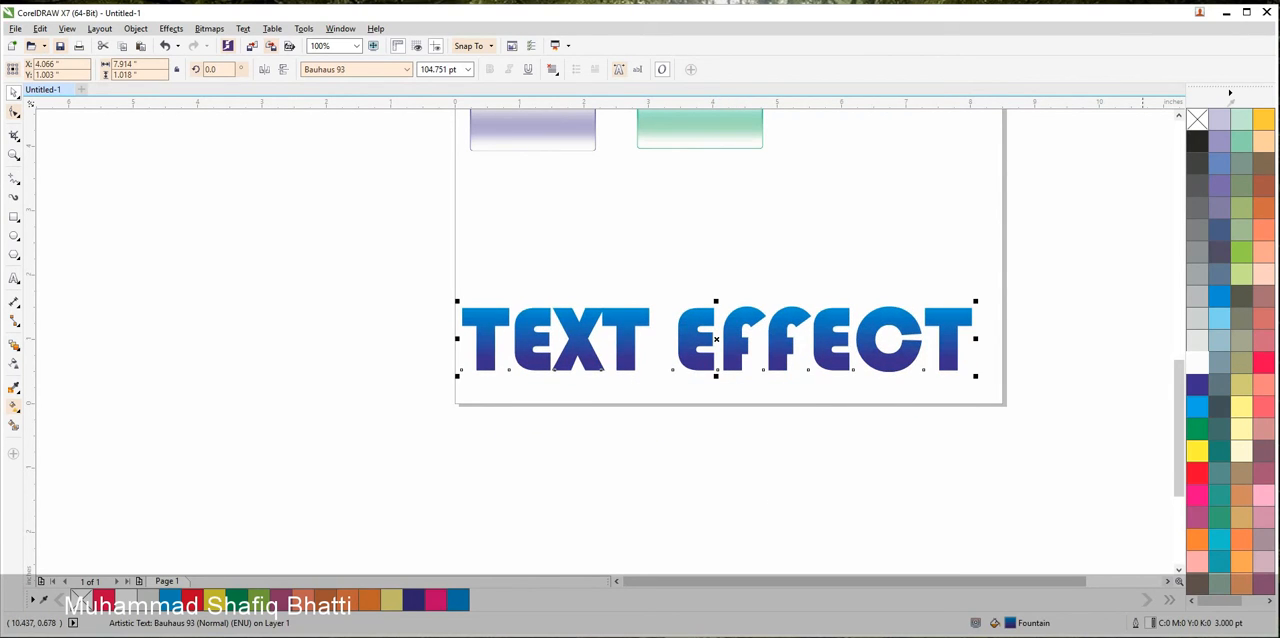
left_click(1197, 362)
right_click(1197, 118)
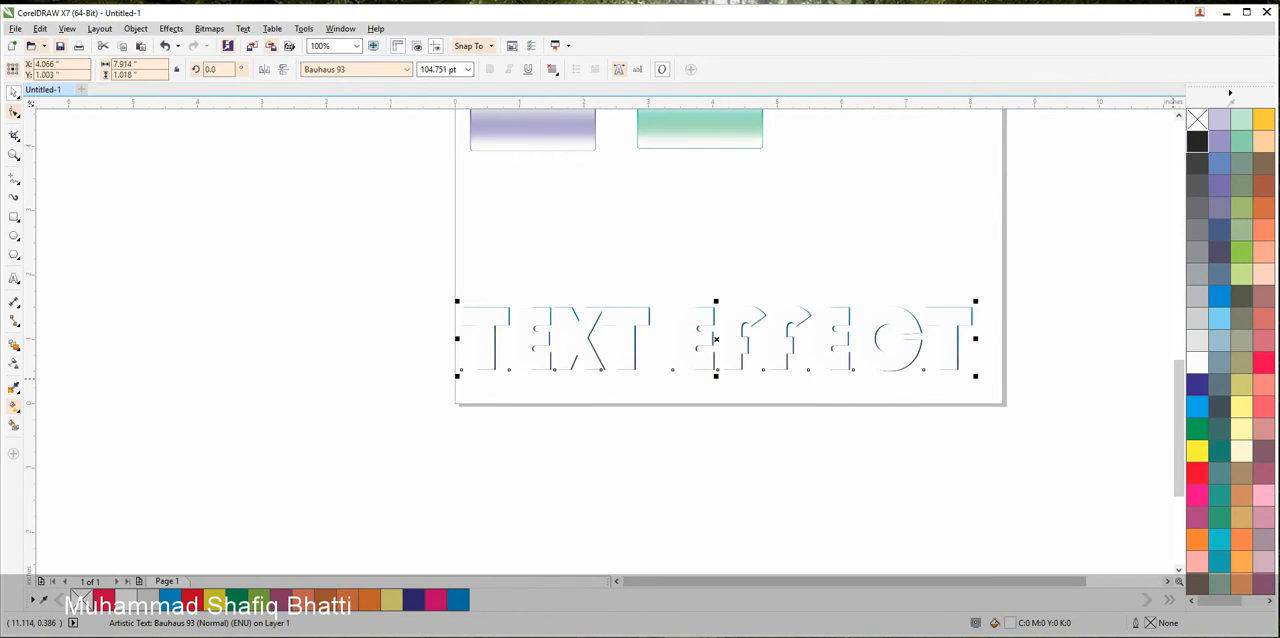
left_click_drag(1066, 442, 392, 258)
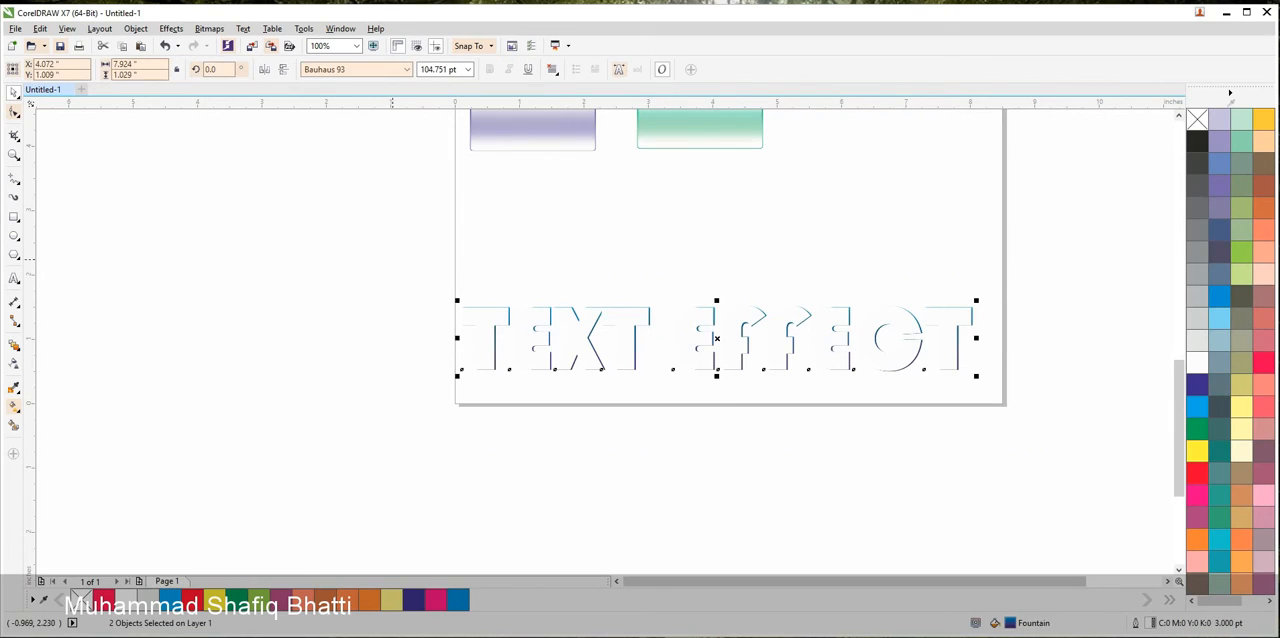
key("Escape")
Apply a vertical linear transparency to the white heading, fading from opaque at the letter tops to clear about a third down
scroll(712, 335, "up", 2)
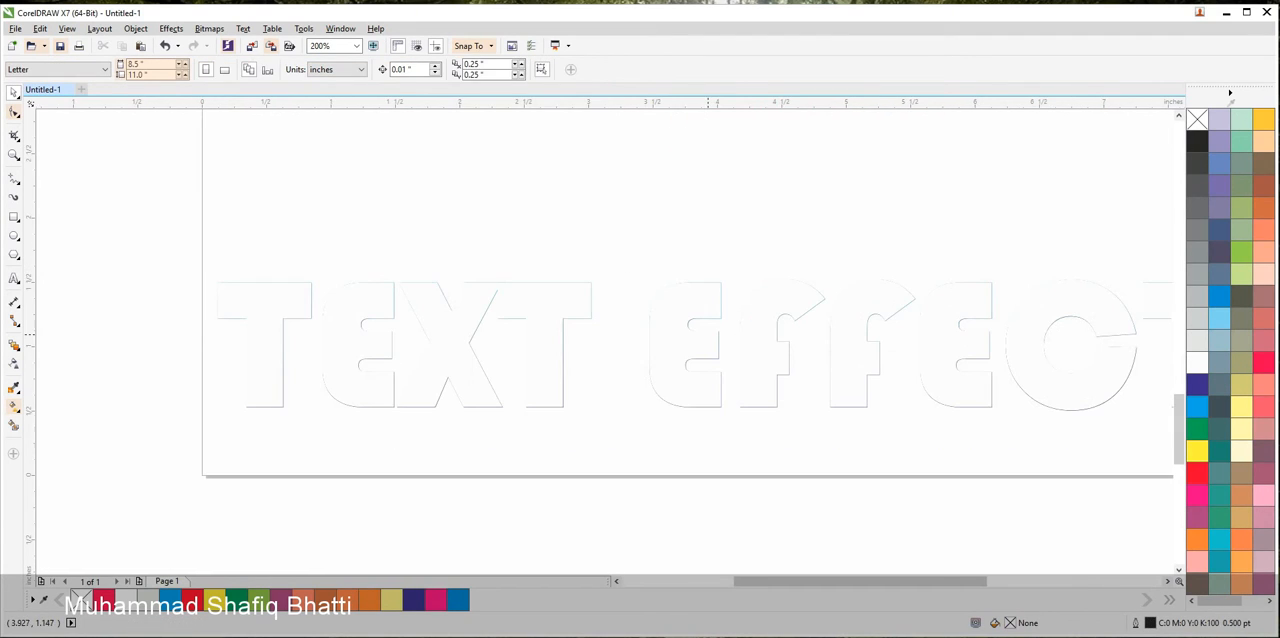
left_click(690, 338)
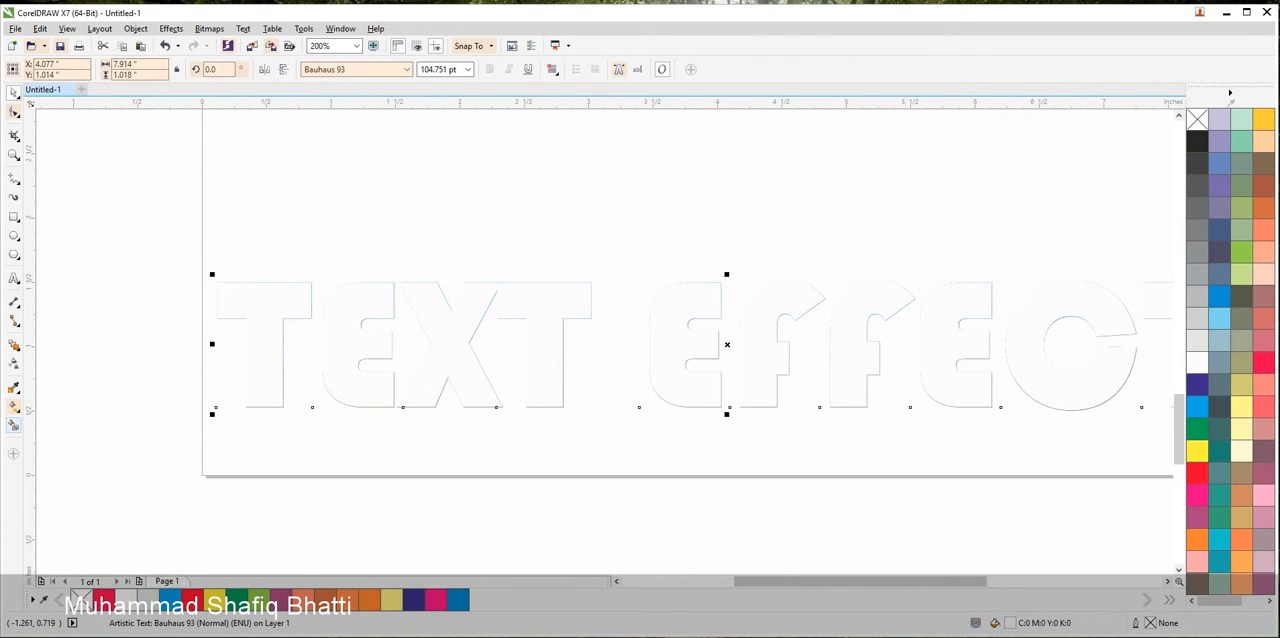
left_click(14, 363)
left_click_drag(763, 286, 763, 324)
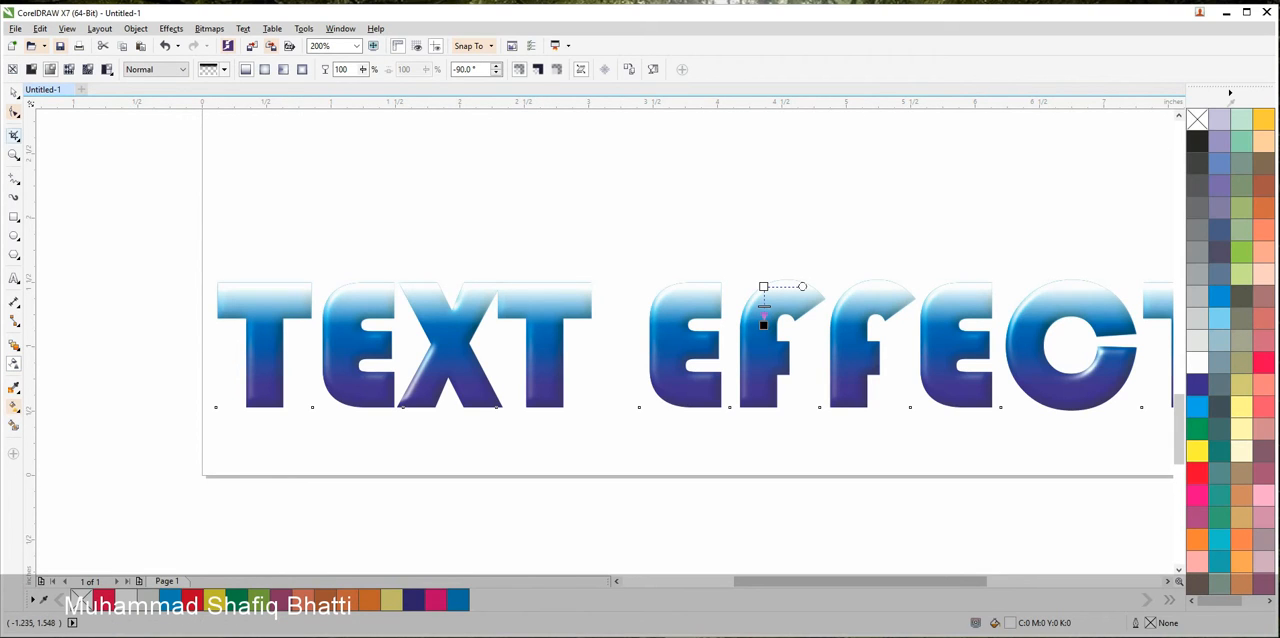
left_click(14, 92)
left_click(600, 195)
Shift the transparent white heading slightly down over the plastic-effect heading
scroll(752, 286, "up", 2)
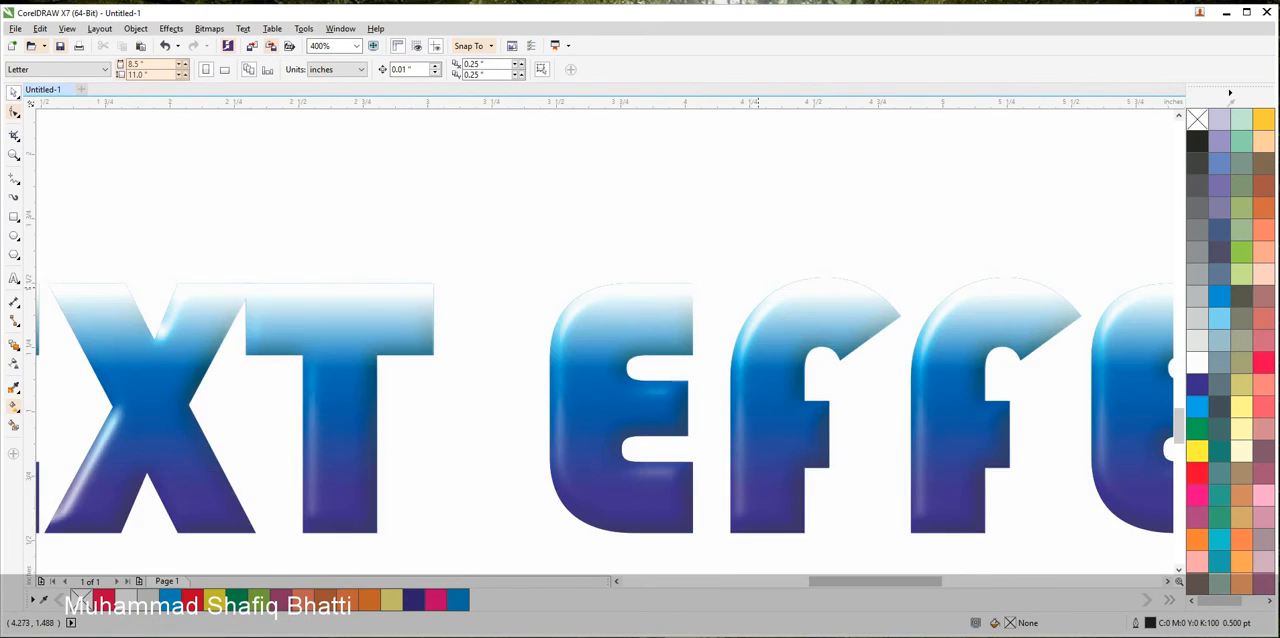
left_click(825, 286)
left_click_drag(824, 286, 827, 292)
scroll(819, 296, "down", 3)
left_click(849, 497)
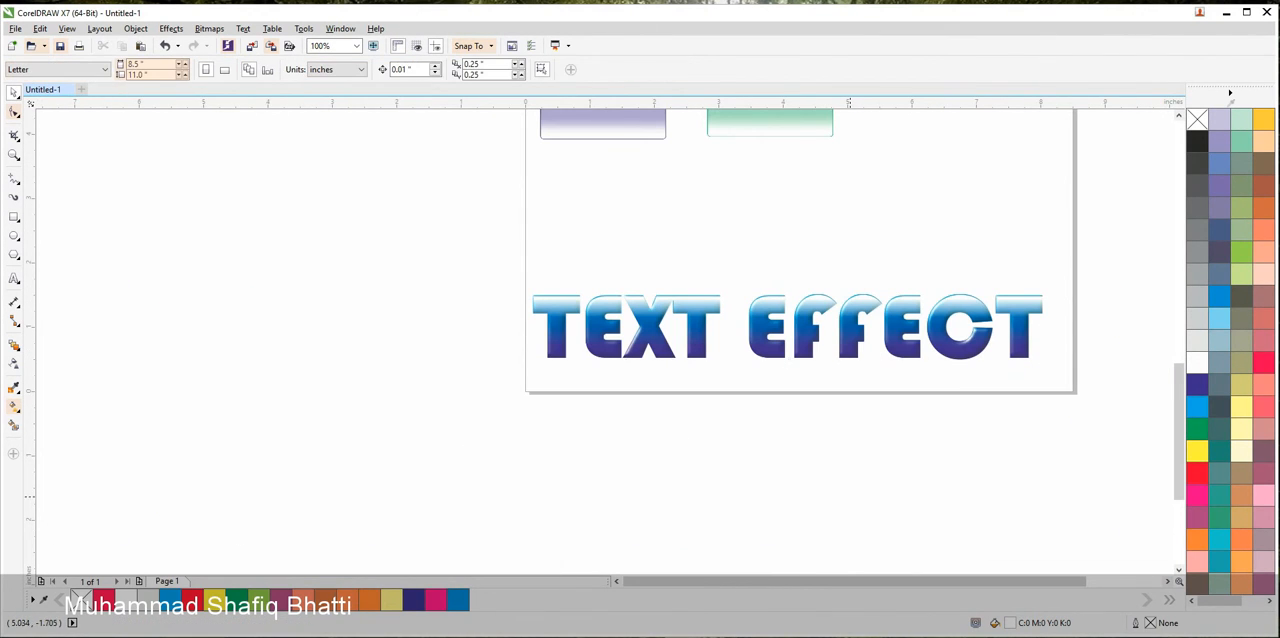
Duplicate the plastic-effect heading together with its white gloss overlay to just below the page
left_click_drag(1094, 458, 443, 263)
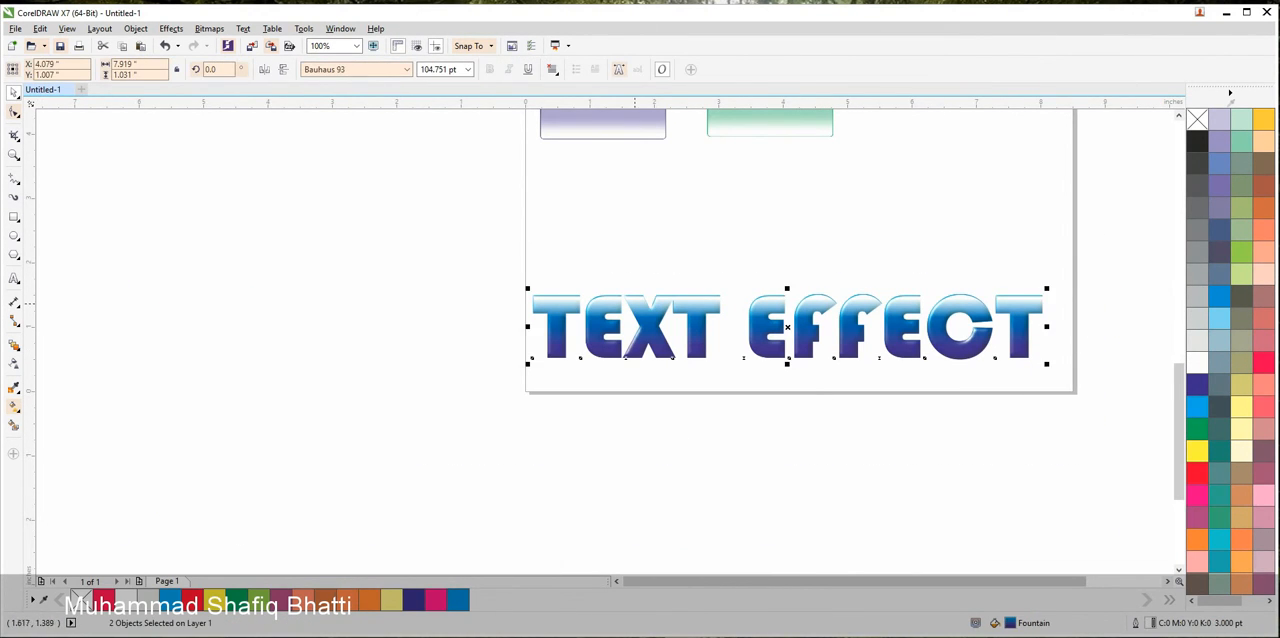
left_click_drag(640, 311, 640, 473)
right_click(640, 473)
key("Escape")
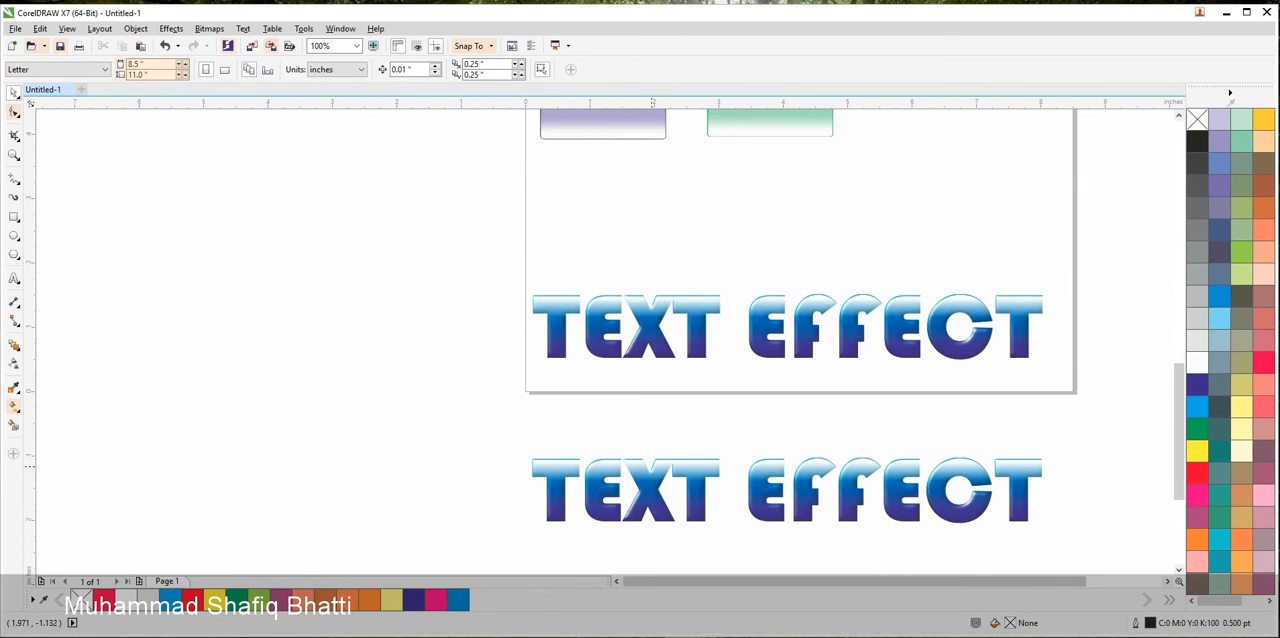
Delete the white gloss overlay from the heading copy below the page
left_click(643, 471)
left_click(707, 436)
left_click(704, 471)
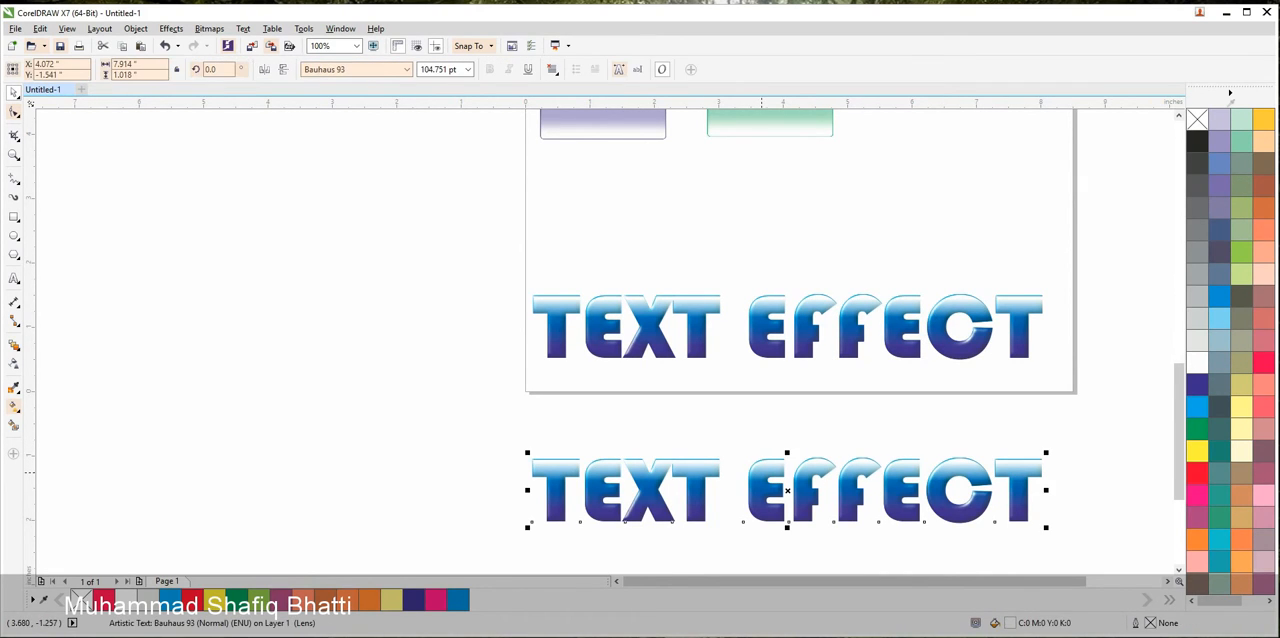
key("Delete")
scroll(727, 435, "down", 1)
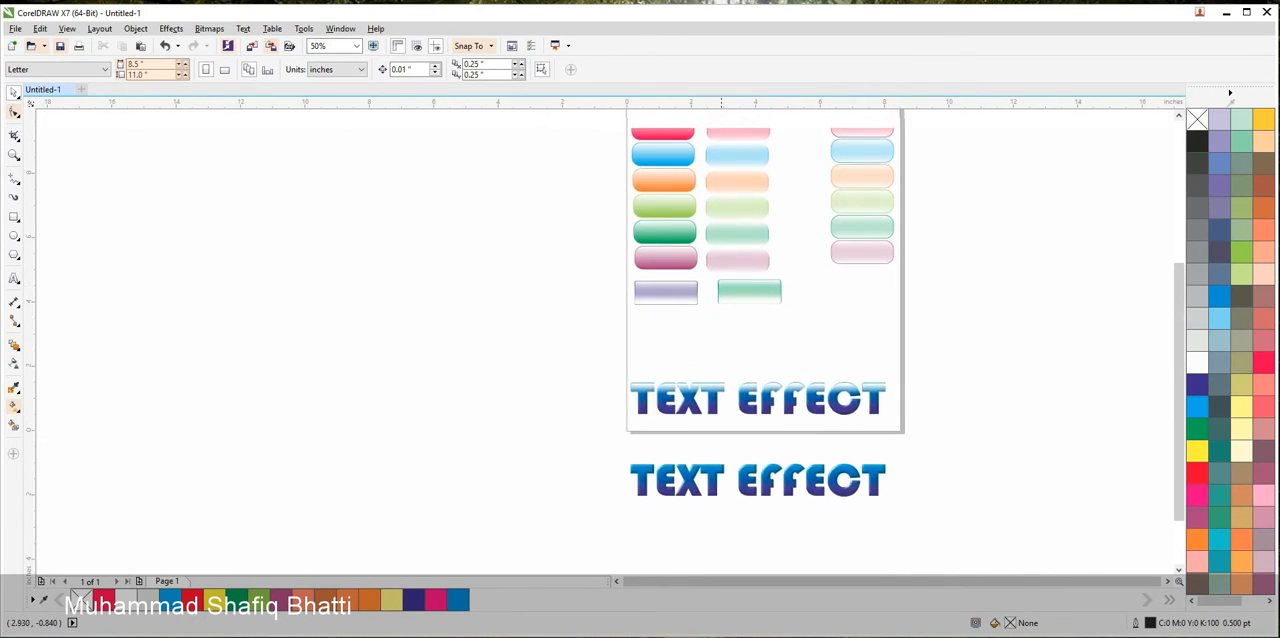
Move the heading copy without gloss onto the page, just above the glossy heading
scroll(801, 487, "up", 1)
left_click_drag(801, 487, 790, 224)
scroll(788, 224, "down", 1)
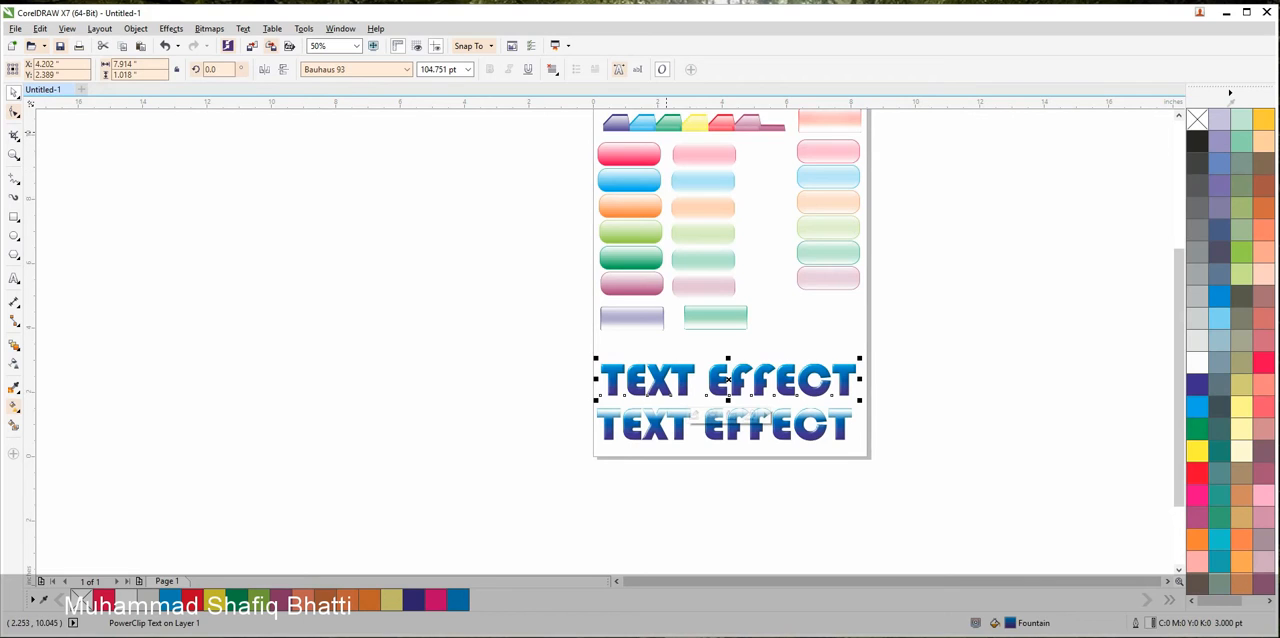
Move the coloured tab group just above the two headings and the group of six solid glossy buttons to their left
left_click_drag(694, 124, 770, 347)
scroll(770, 347, "up", 1)
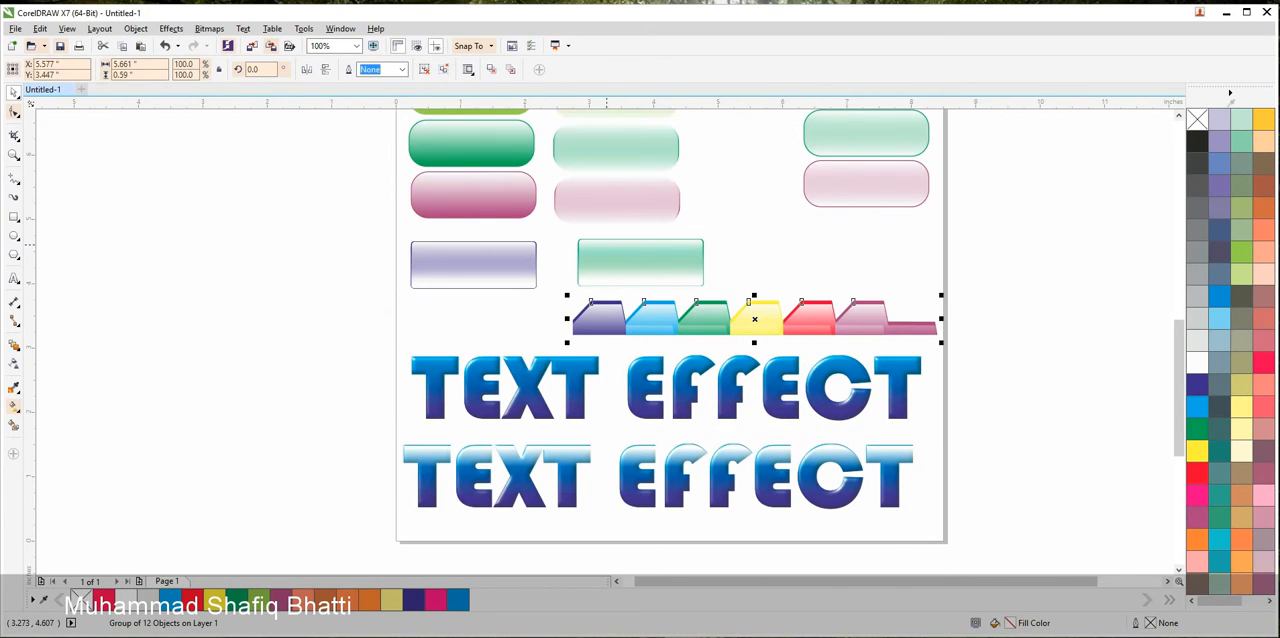
scroll(653, 405, "up", 1)
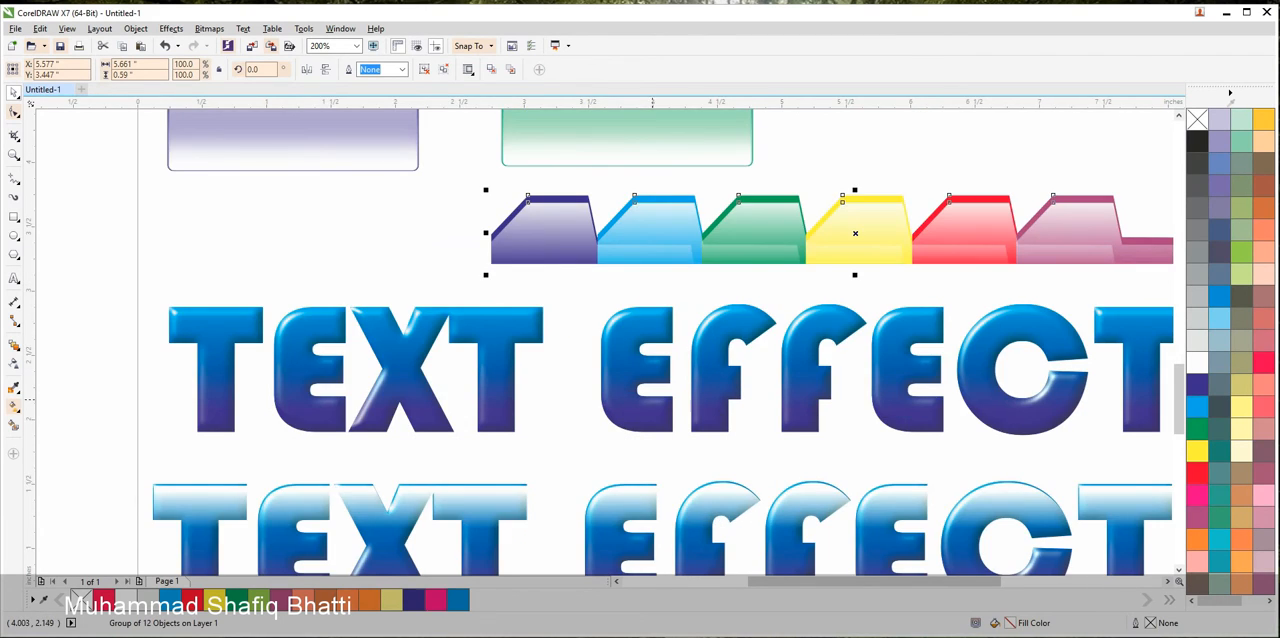
scroll(607, 377, "down", 2)
left_click_drag(528, 228, 460, 397)
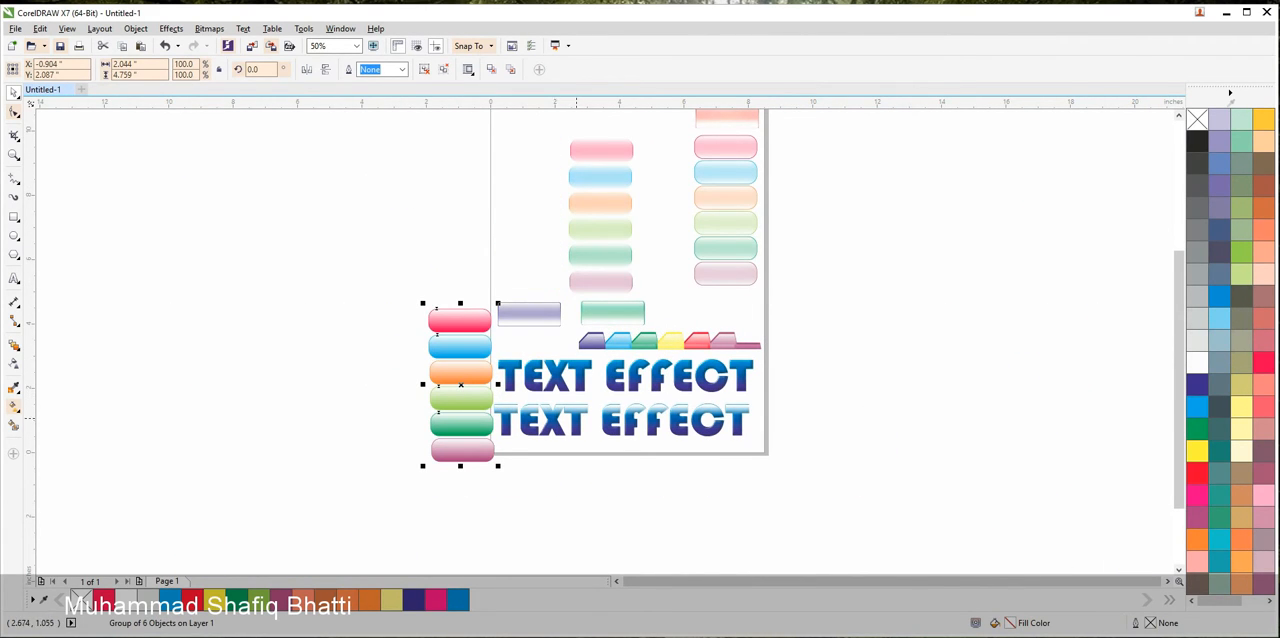
Add the author's full name as 24 pt Arial artistic text between the two headings
scroll(403, 413, "up", 1)
scroll(578, 421, "up", 1)
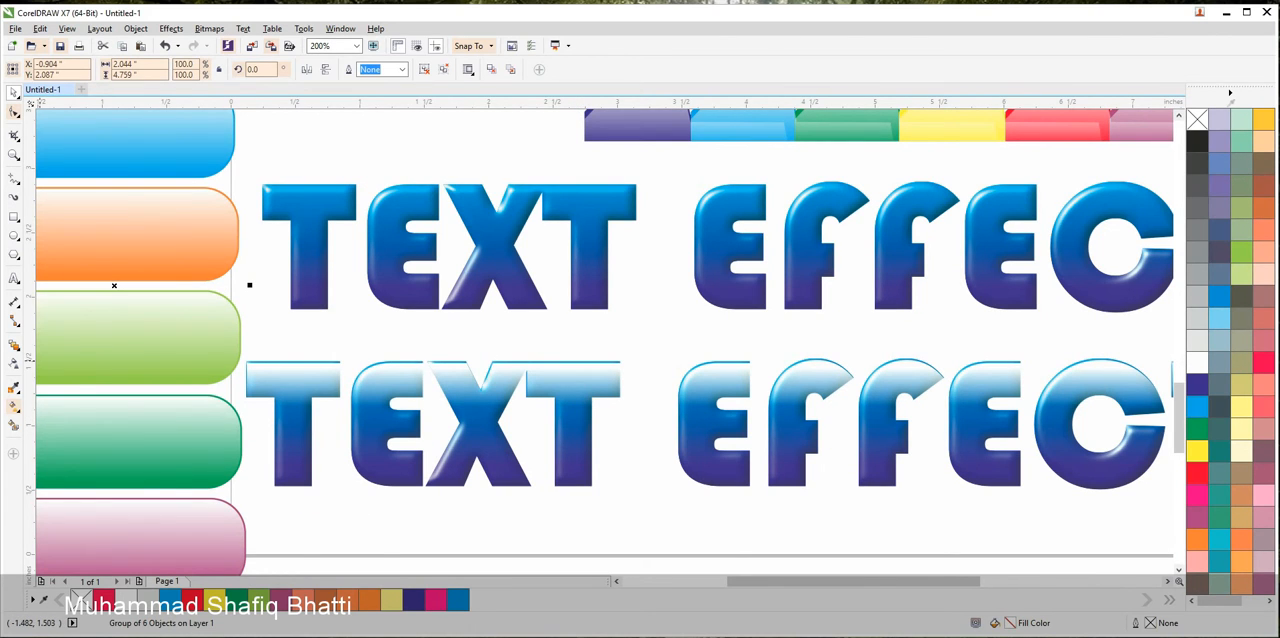
left_click(14, 279)
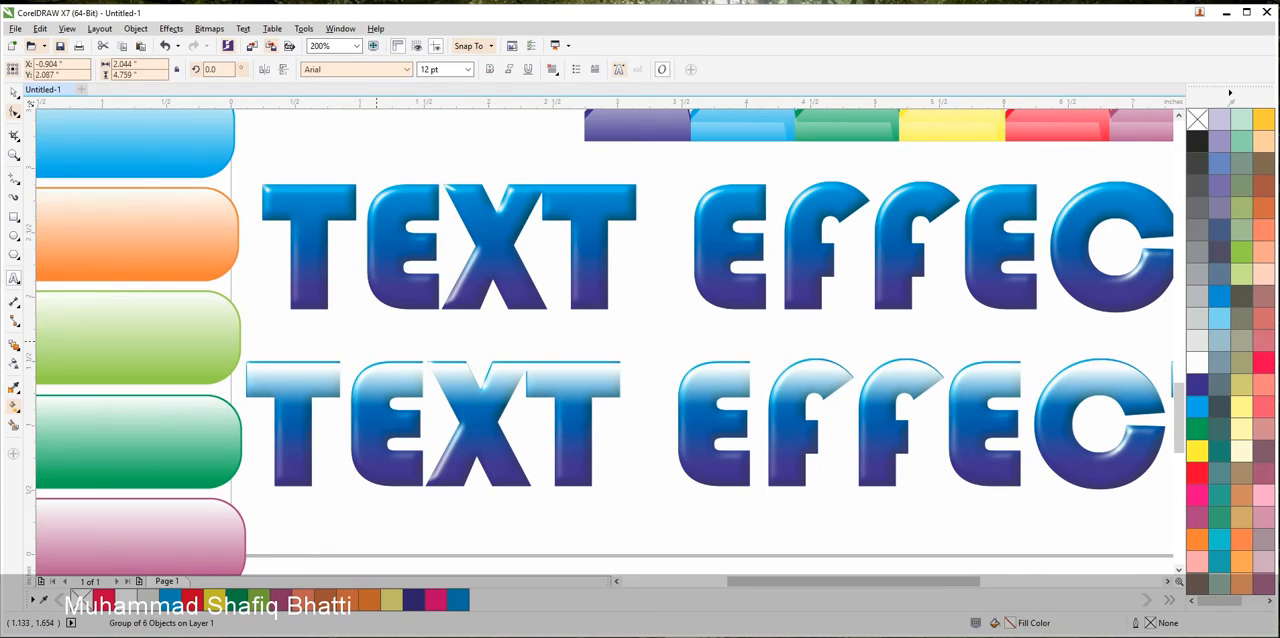
left_click(377, 341)
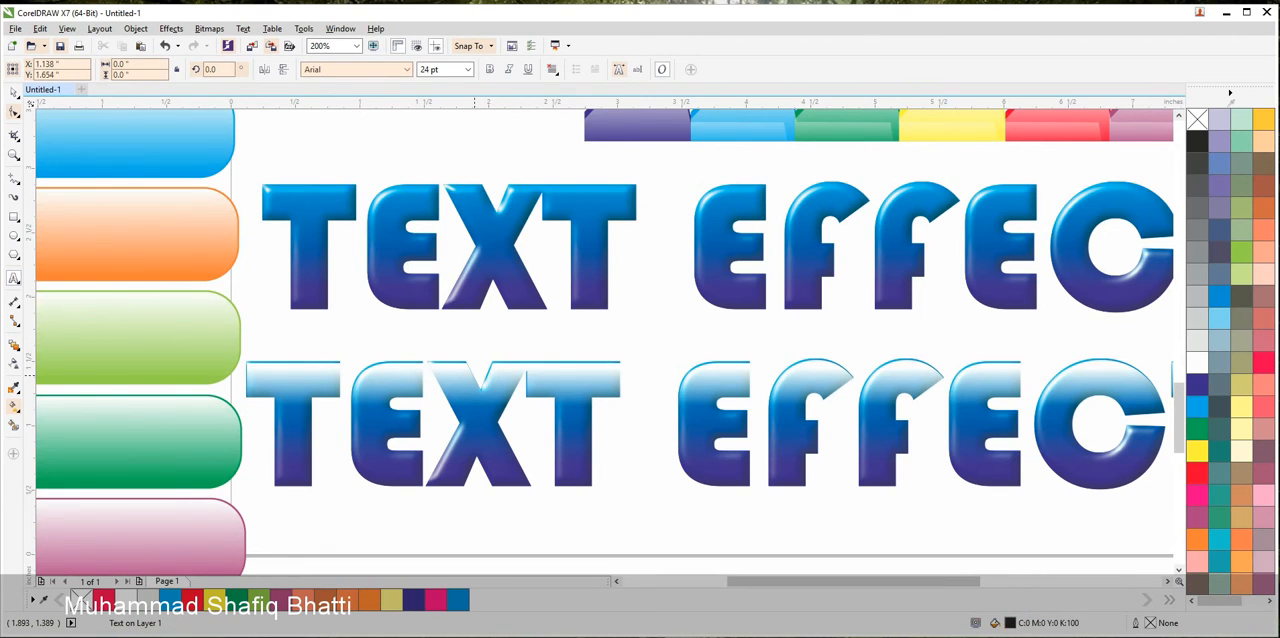
type("Muhamma")
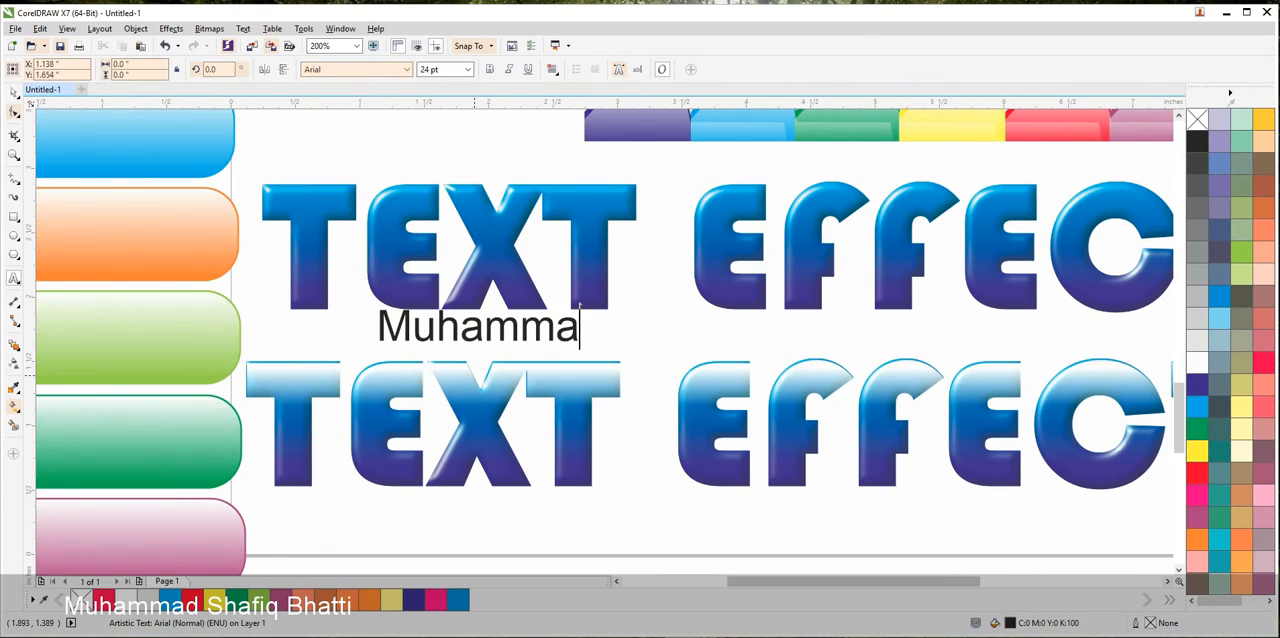
type("d Shafiq")
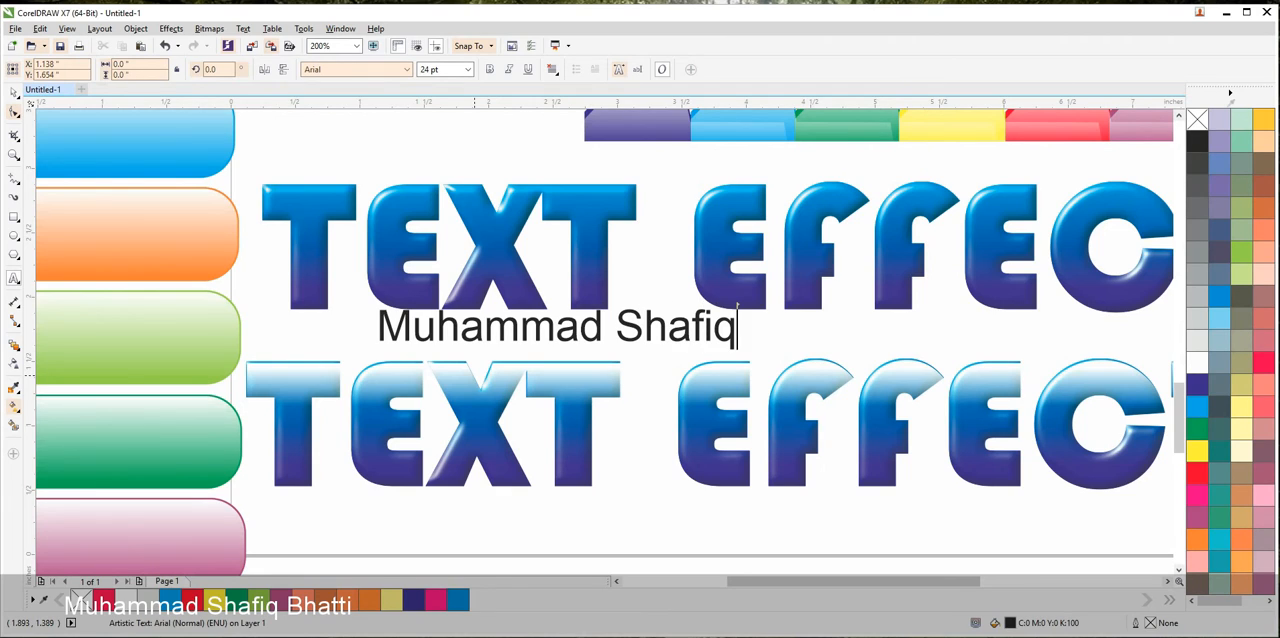
type(" Bha")
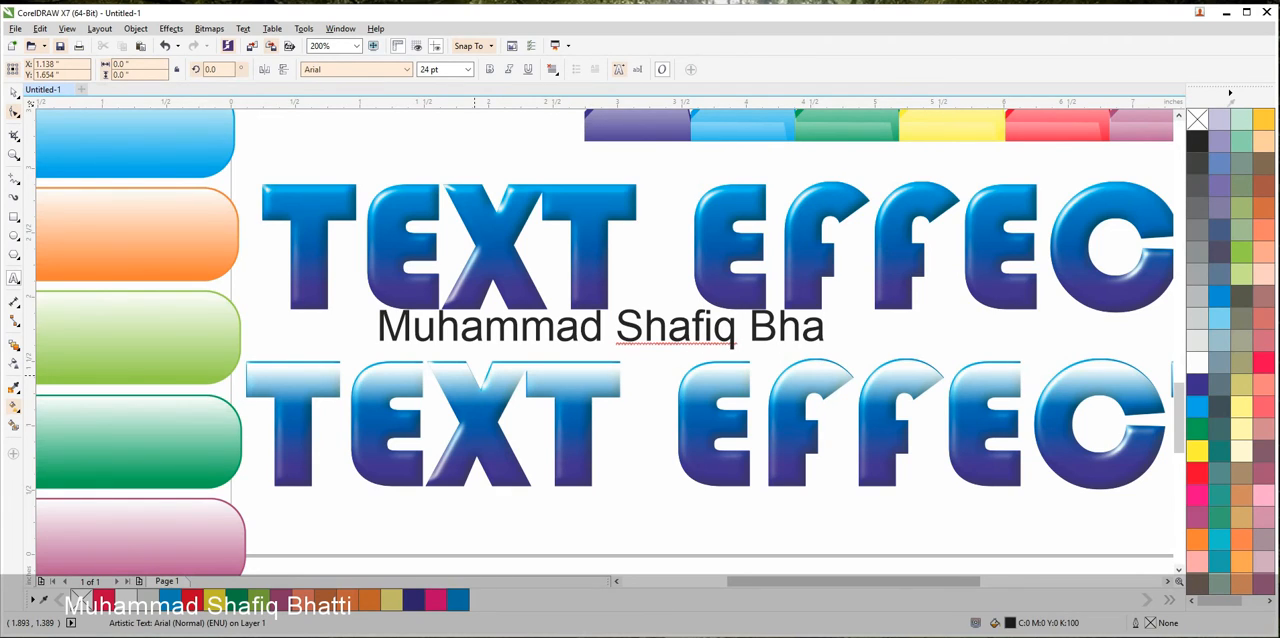
type("tti")
key("ctrl+space")
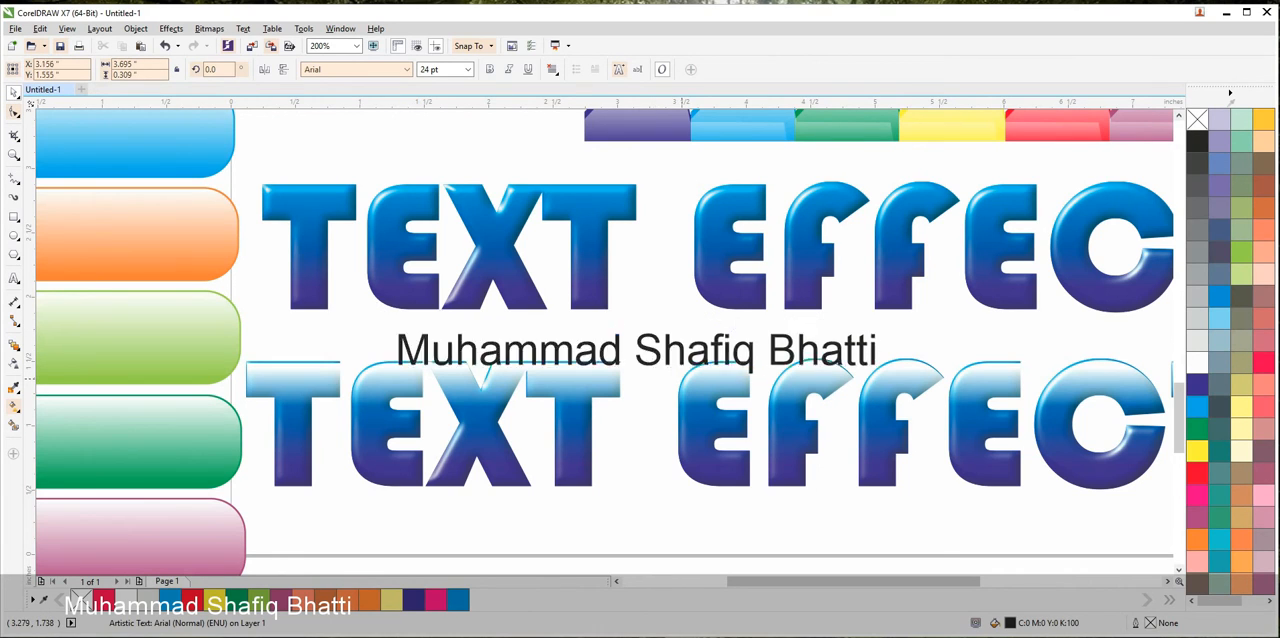
Move the author's name below the glossy heading and place a duplicate of it just under the page's lower edge
left_click_drag(617, 326, 678, 280)
left_click(690, 430)
left_click_drag(712, 320, 719, 380)
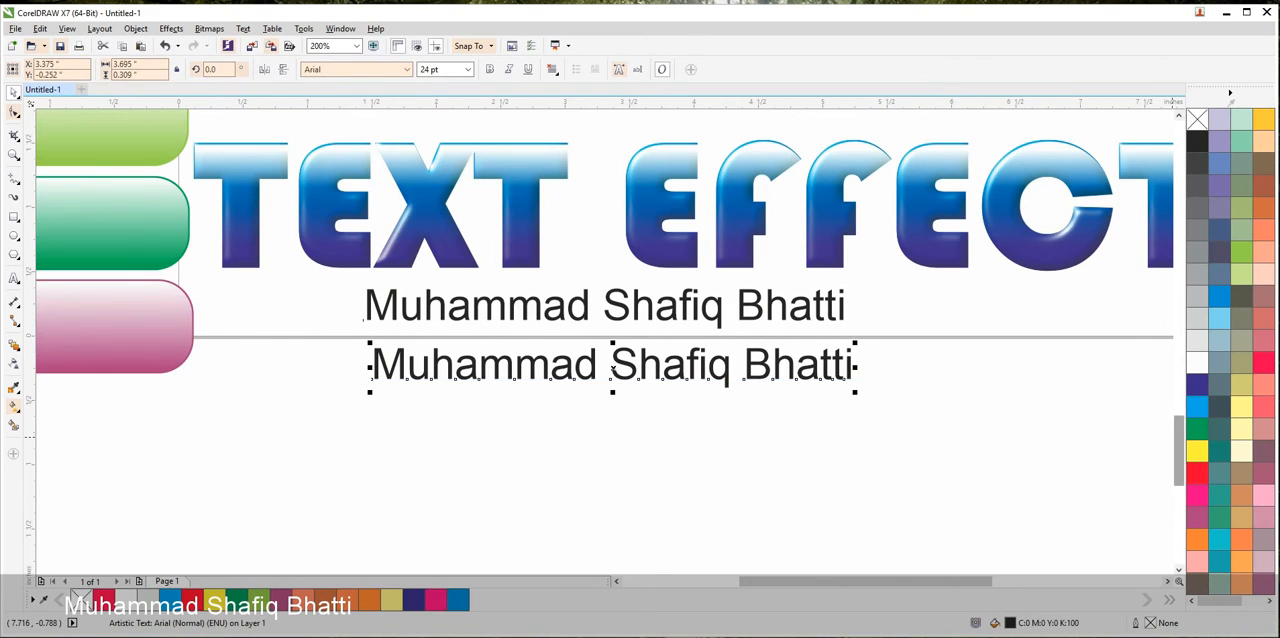
Fill the lower copy of the name with green and delete the black copy
left_click(1197, 428)
left_click(605, 307)
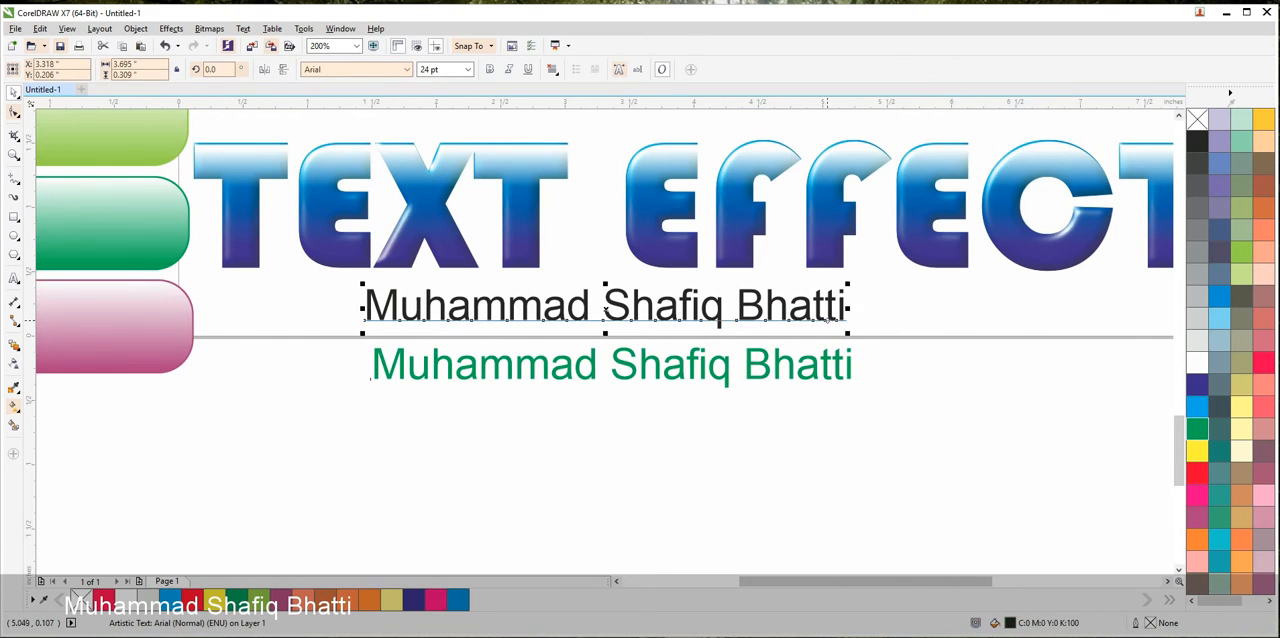
key("Delete")
Set the green name's font to Arial Rounded MT Bold
left_click(628, 368)
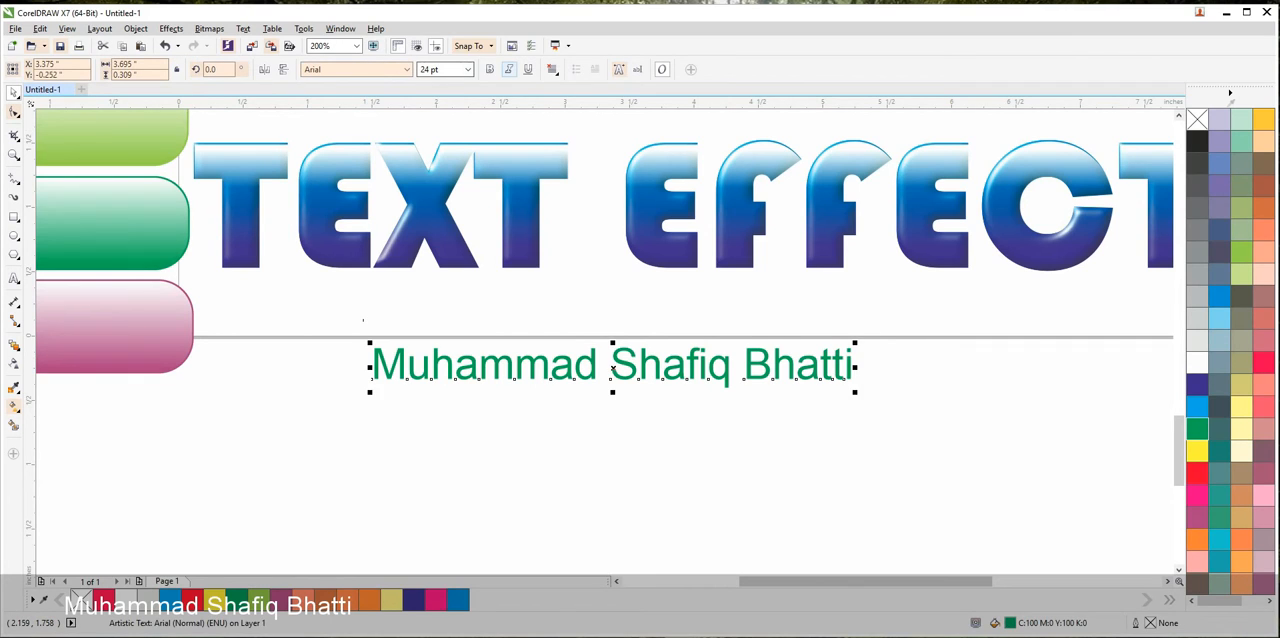
key("ctrl+b")
left_click(406, 69)
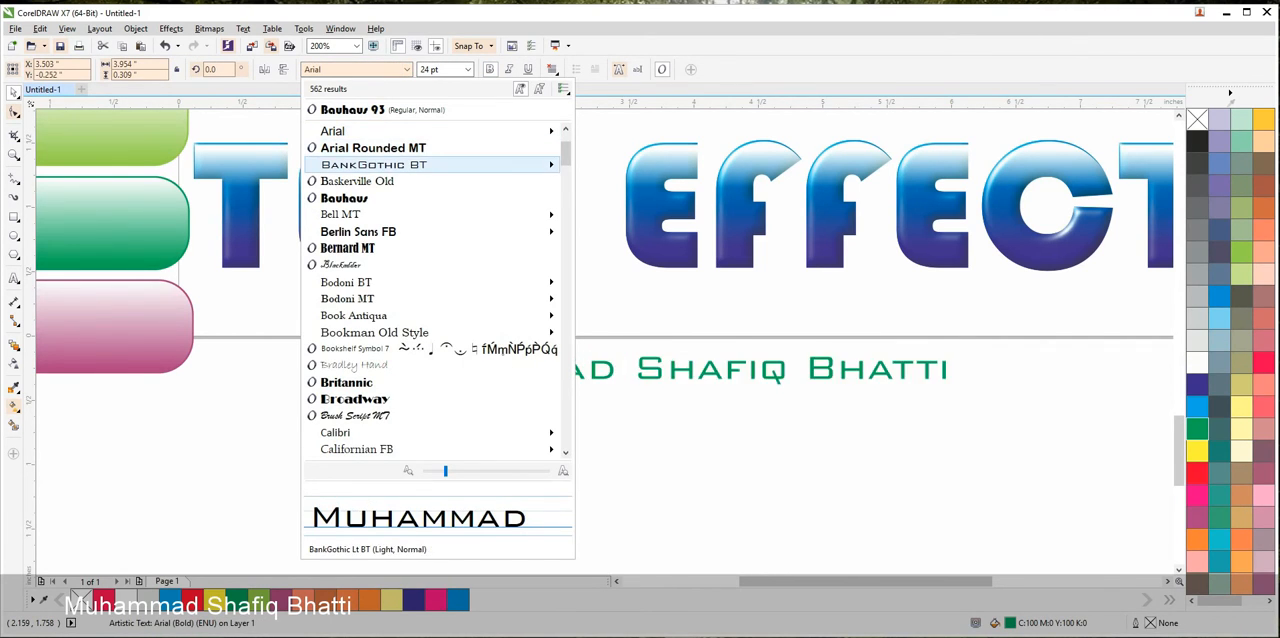
left_click(372, 147)
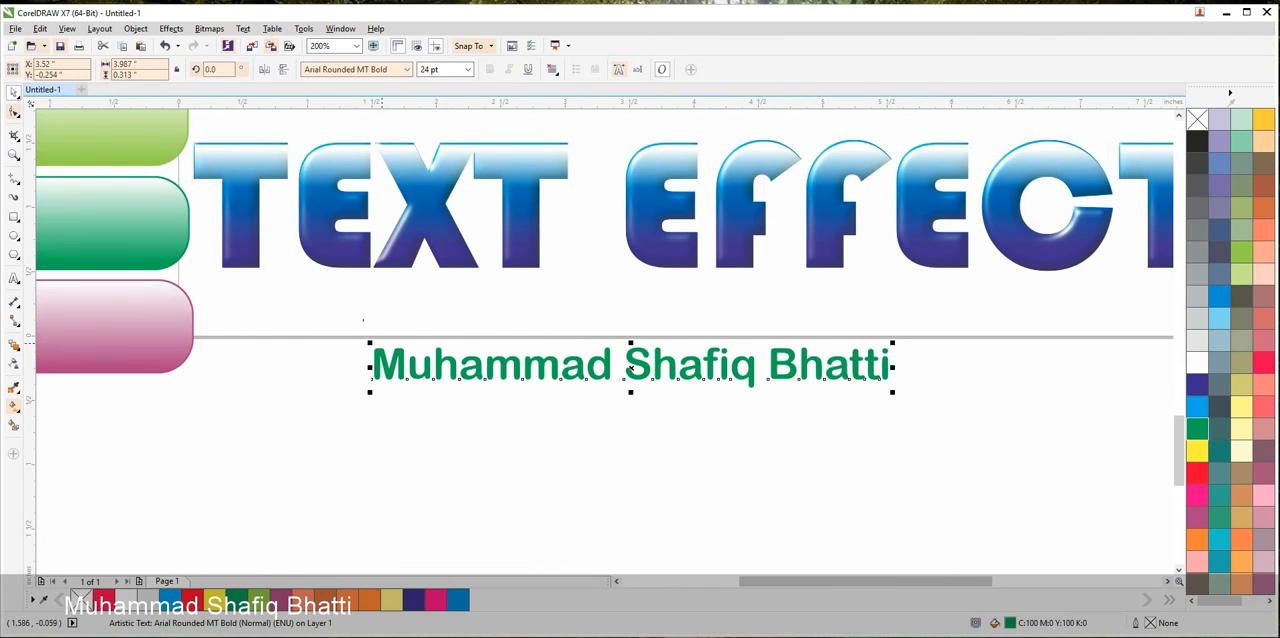
Enlarge the green name to about 30.7 pt and position it just below the page's lower edge
left_click_drag(370, 343, 225, 331)
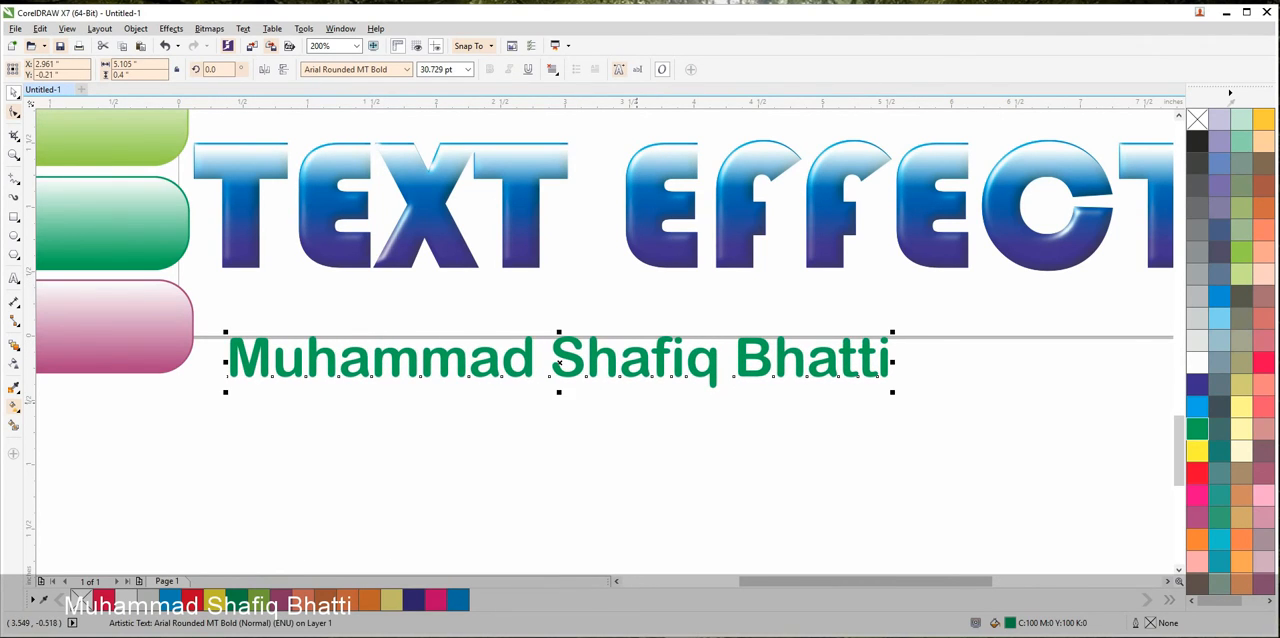
left_click_drag(629, 373, 628, 381)
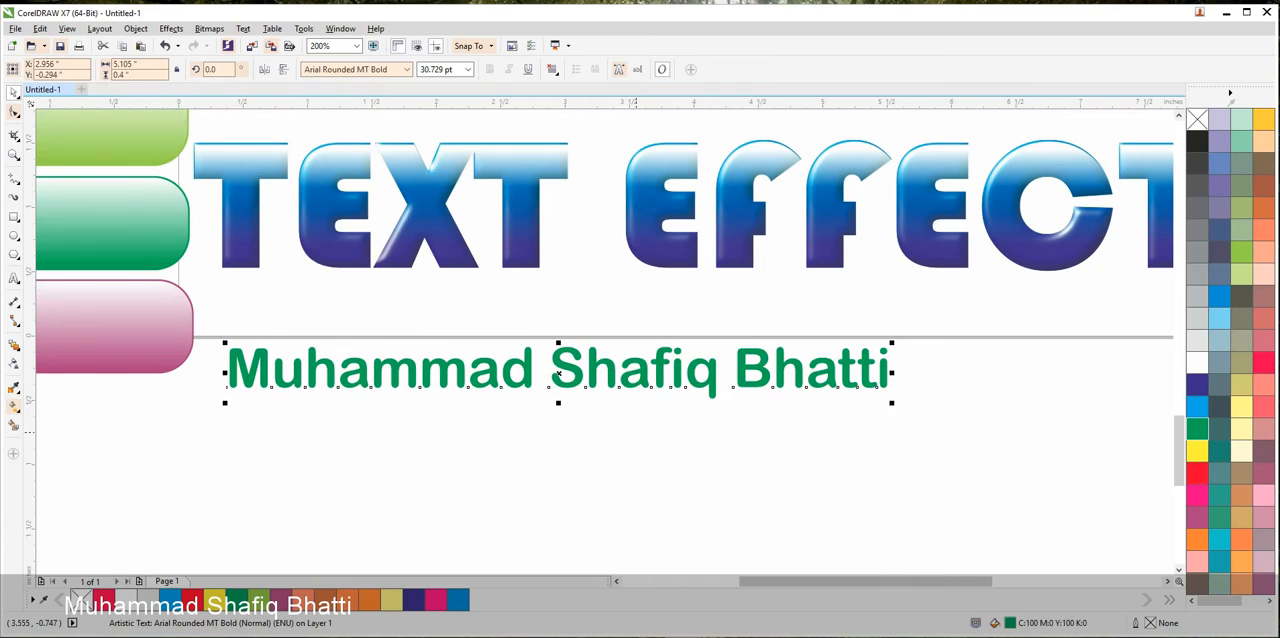
scroll(640, 431, "down", 1)
scroll(588, 482, "up", 1)
scroll(613, 318, "up", 1)
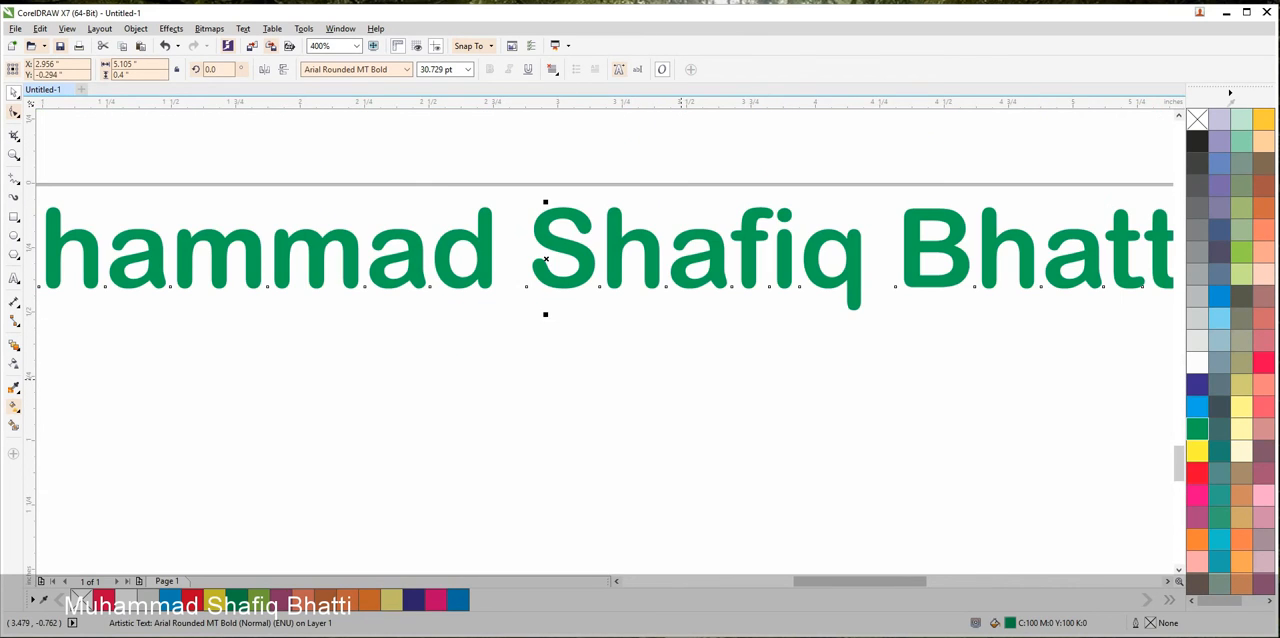
scroll(687, 378, "down", 1)
left_click_drag(677, 378, 670, 494)
left_click(701, 446)
Move both pale button groups side by side to the right of the headings and the salmon button just above the tabs
scroll(685, 434, "down", 2)
left_click_drag(768, 265, 841, 452)
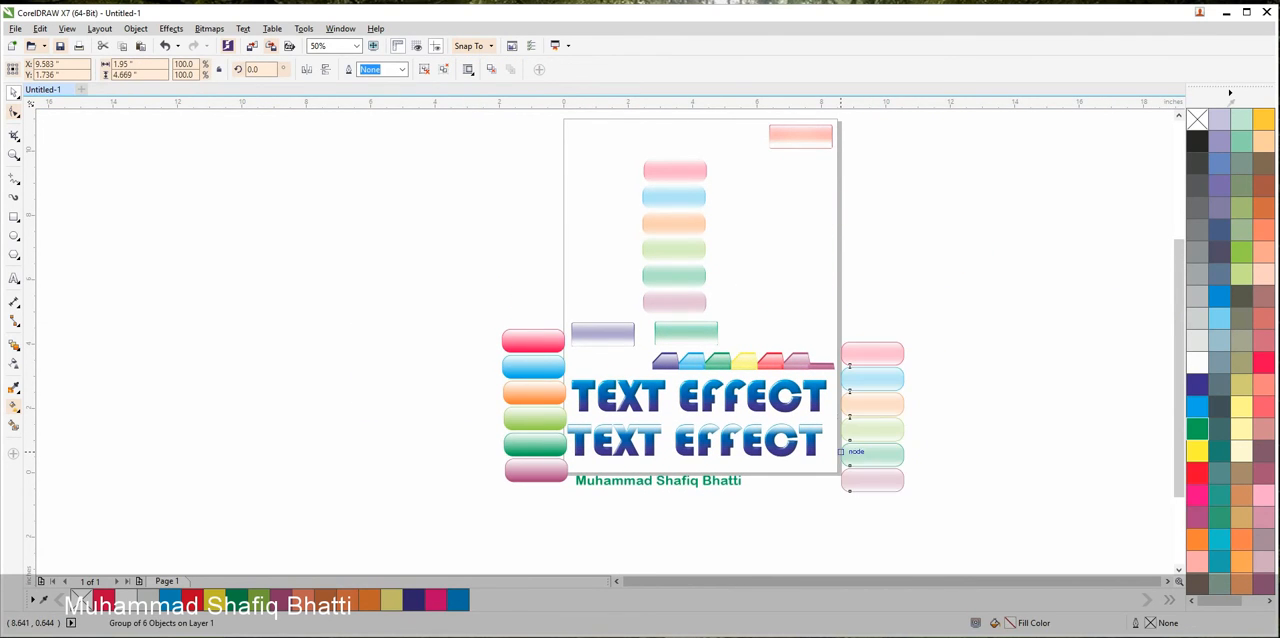
left_click_drag(676, 249, 947, 431)
left_click_drag(802, 133, 812, 324)
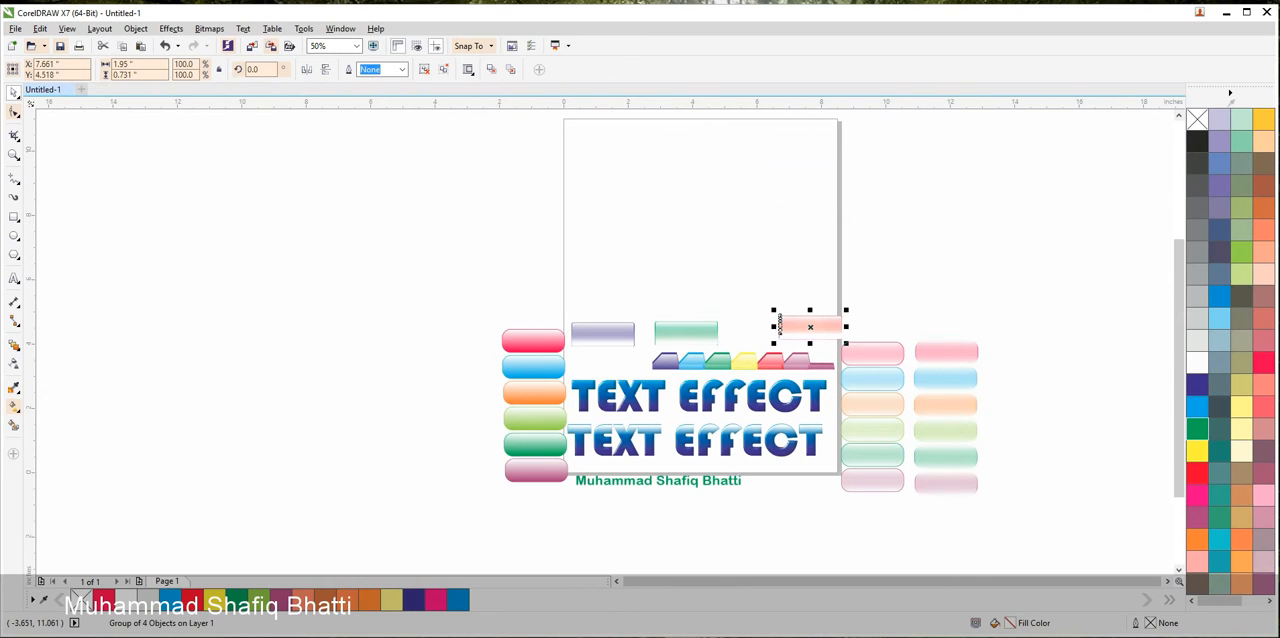
Switch the page to landscape orientation and move all the artwork up onto it
left_click(406, 178)
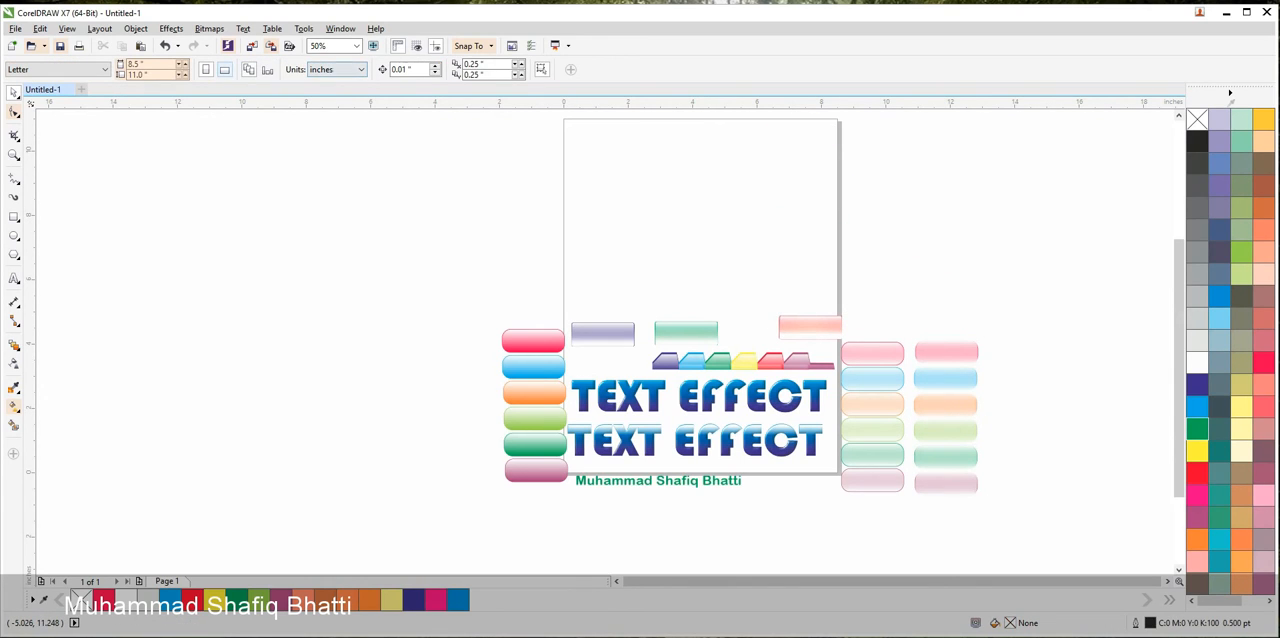
left_click(225, 69)
left_click_drag(392, 232, 1056, 526)
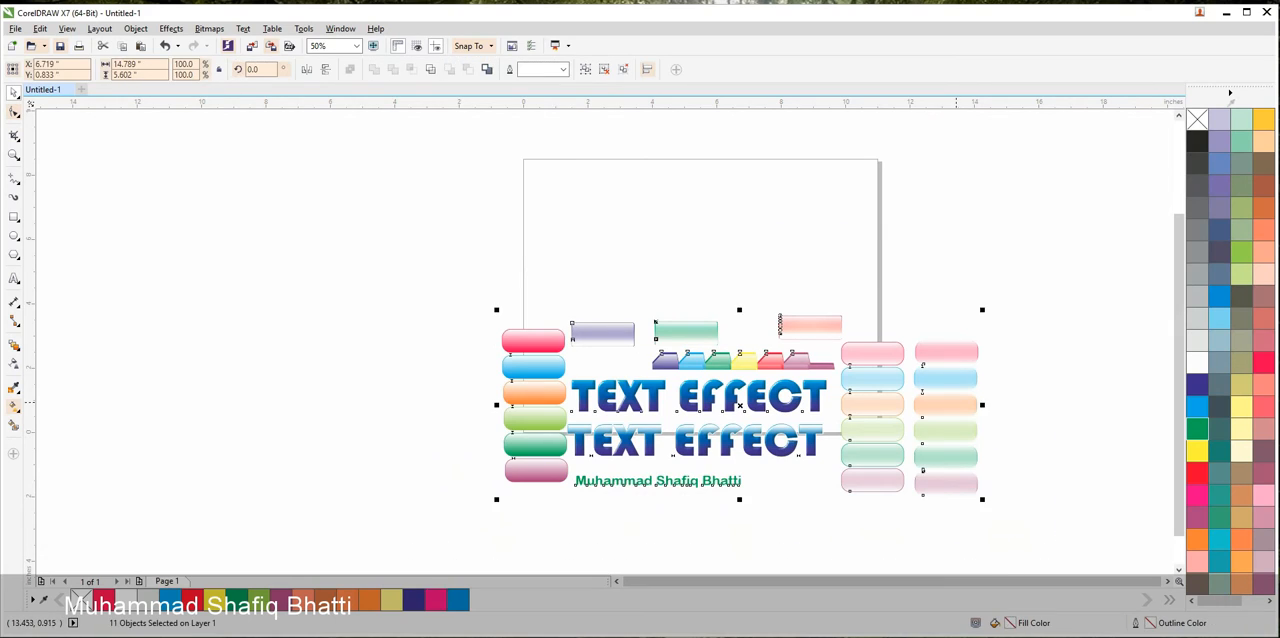
left_click_drag(700, 400, 658, 267)
left_click(284, 143)
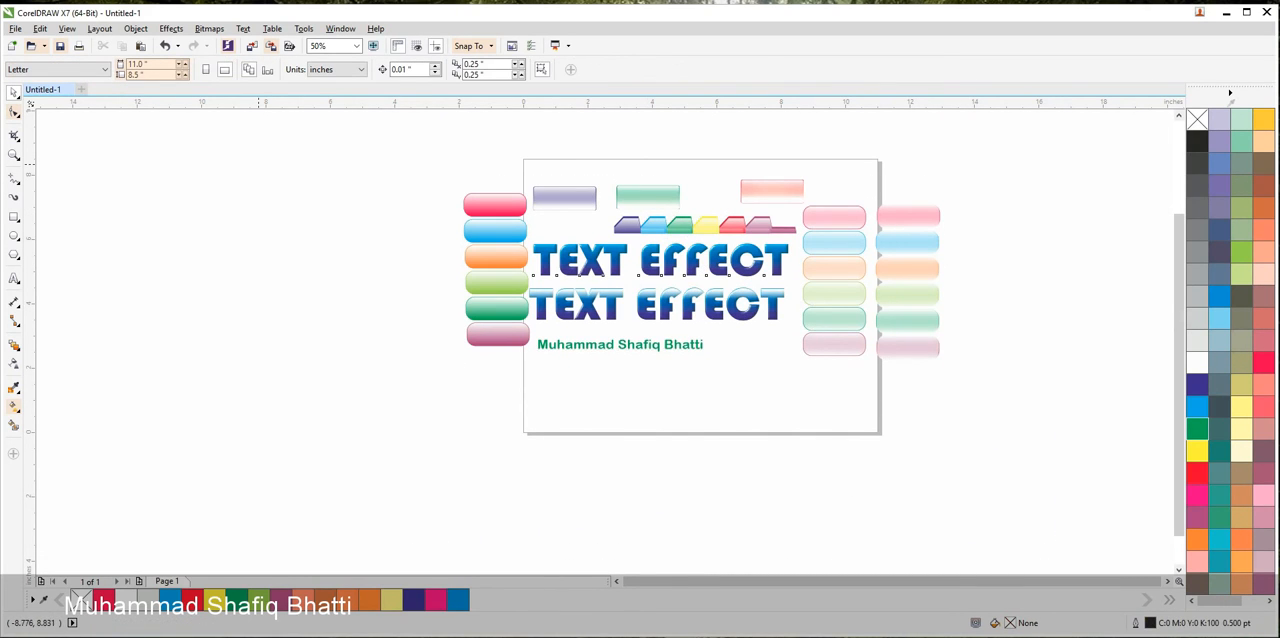
Change the page size to Legal in landscape orientation, 14 by 8.5 inches
left_click(104, 69)
left_click(20, 97)
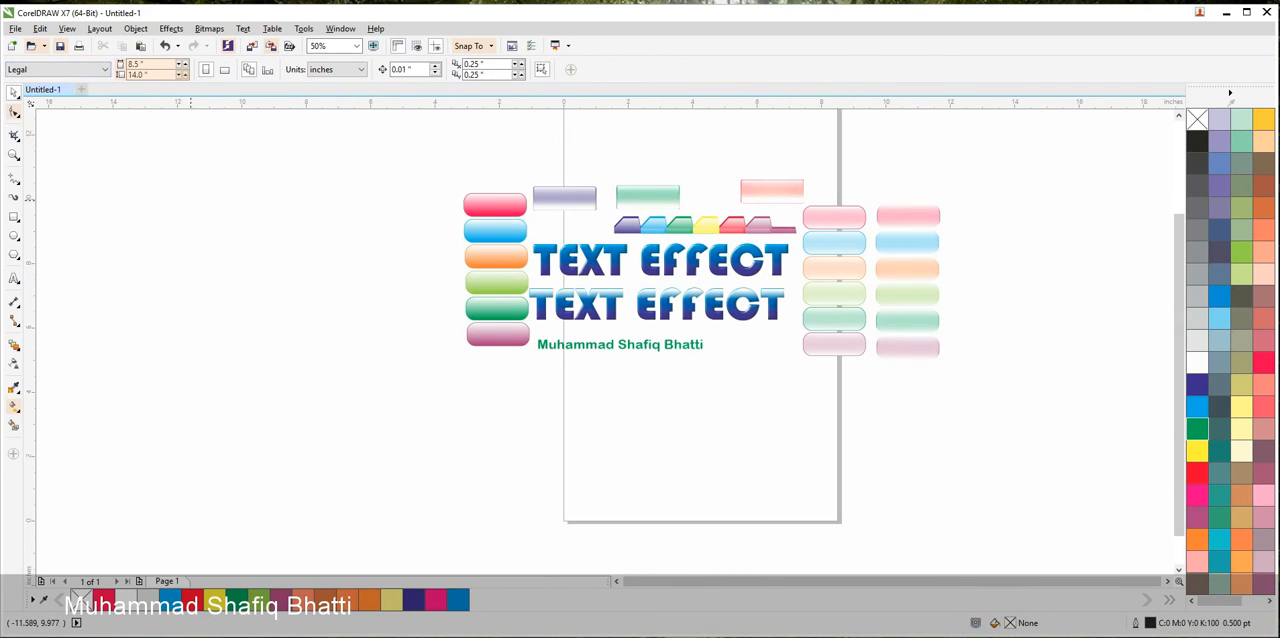
left_click(225, 69)
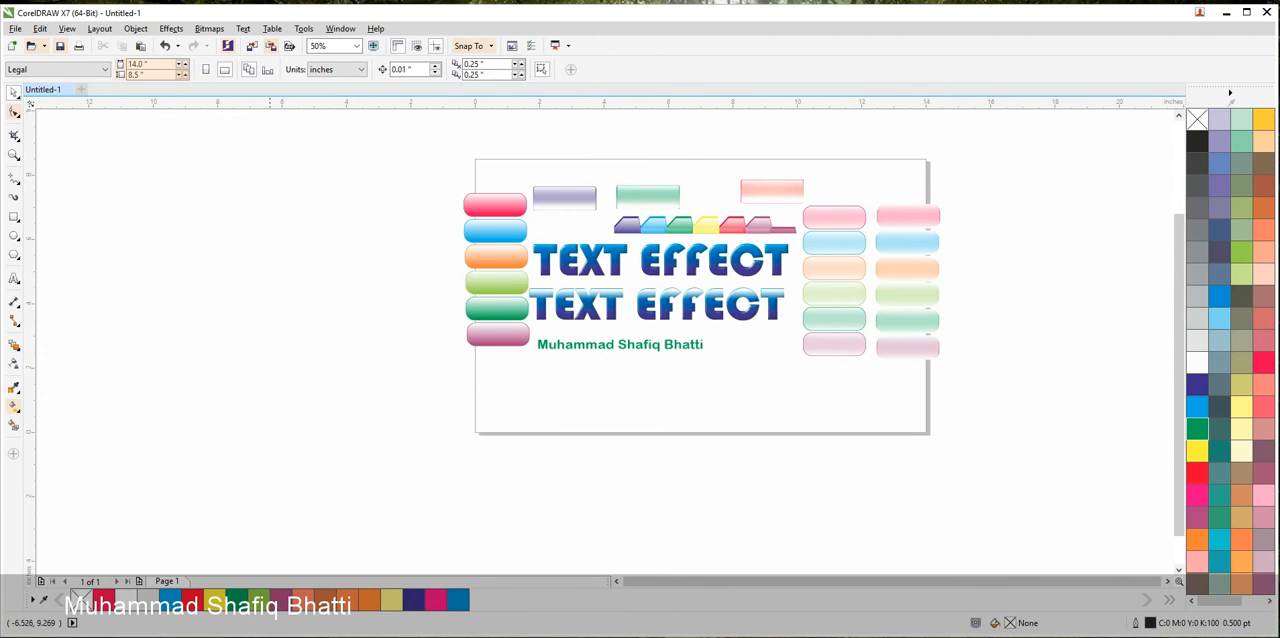
Scale all the artwork down to about 12.5 inches wide and position it inside the page
left_click_drag(343, 132, 1027, 383)
left_click_drag(947, 366, 864, 338)
left_click_drag(820, 274, 854, 306)
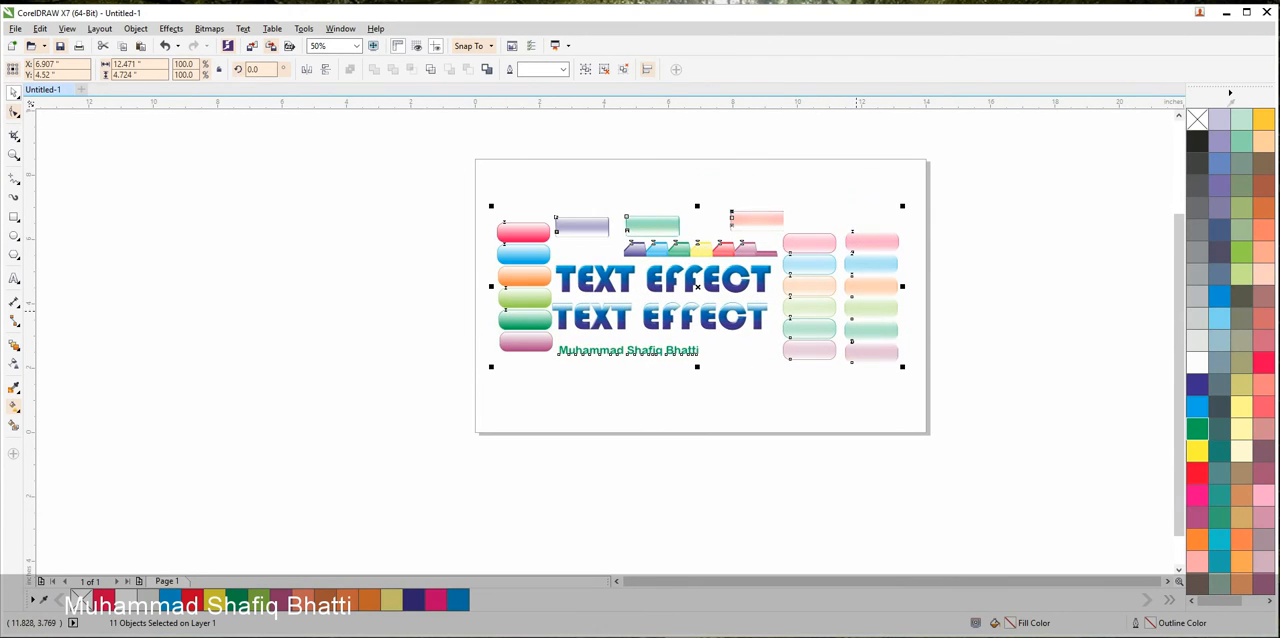
Move the author's name closer to the glossy heading and enlarge it to about 39.2 pt to match the heading's width
scroll(785, 330, "up", 2)
left_click(438, 395)
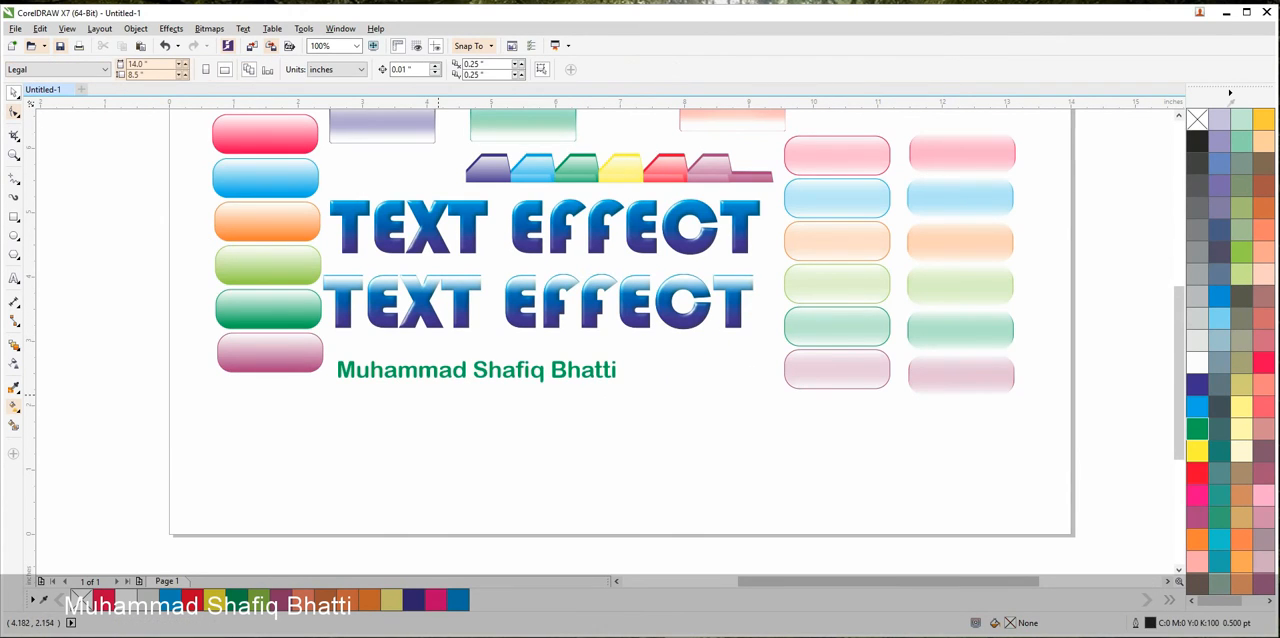
left_click_drag(439, 372, 438, 361)
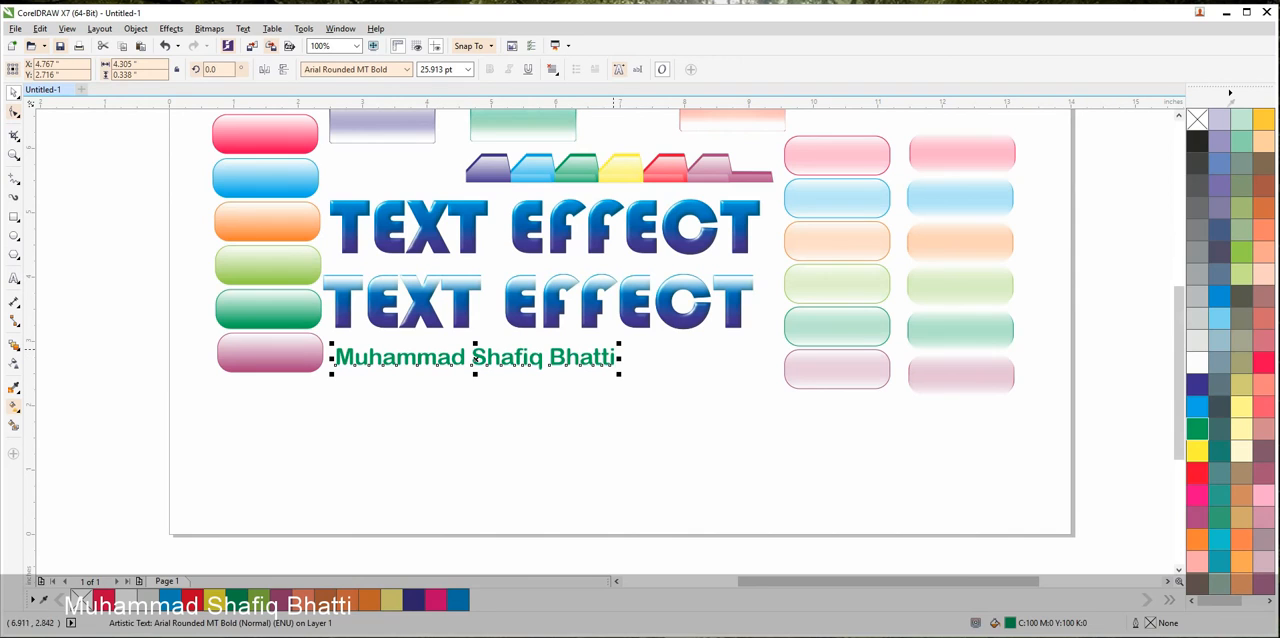
left_click_drag(621, 373, 709, 432)
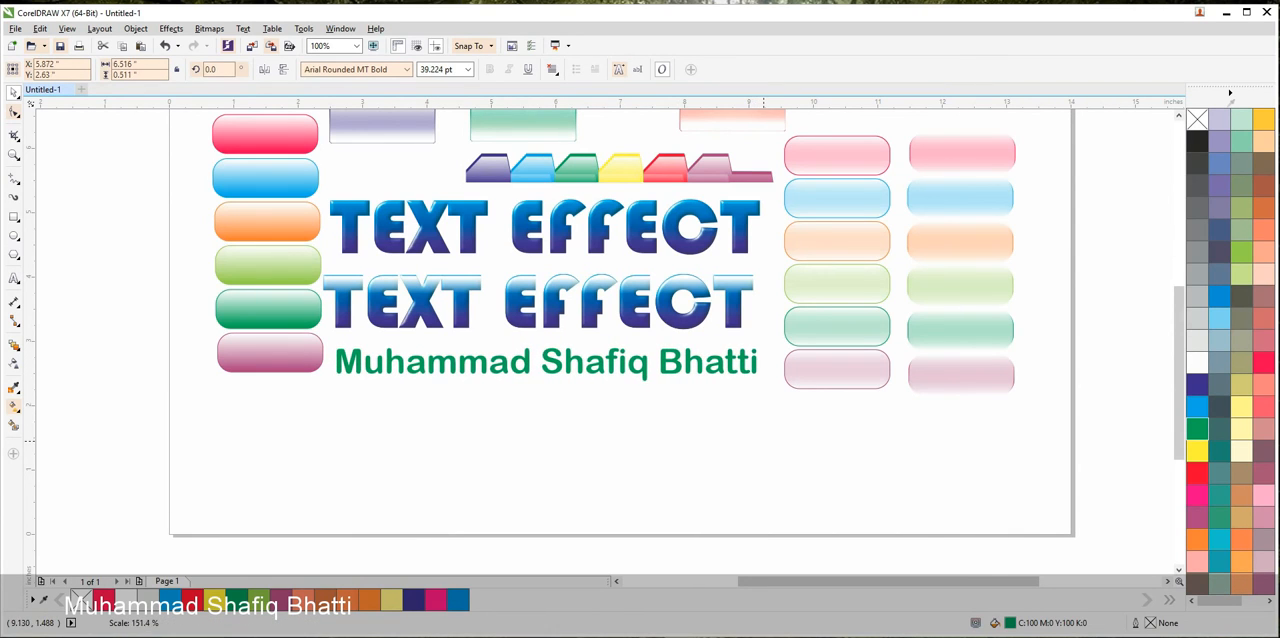
left_click(709, 432)
Apply a two-color dot pattern fill to the author's name
scroll(638, 371, "up", 2)
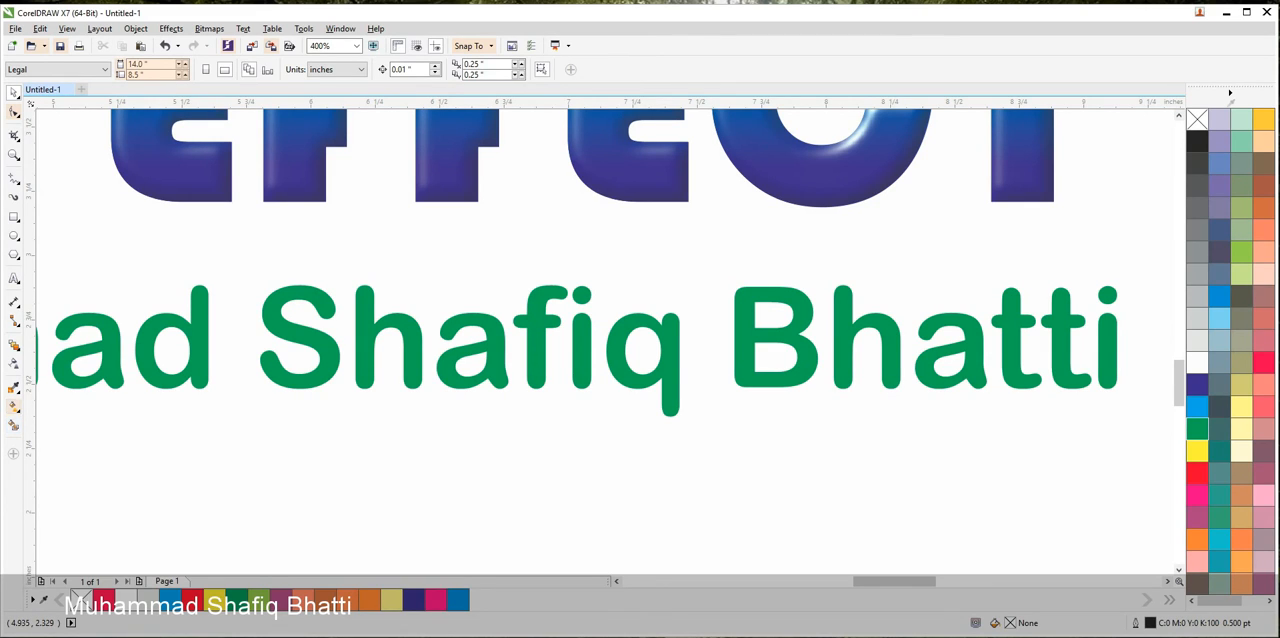
left_click(14, 406)
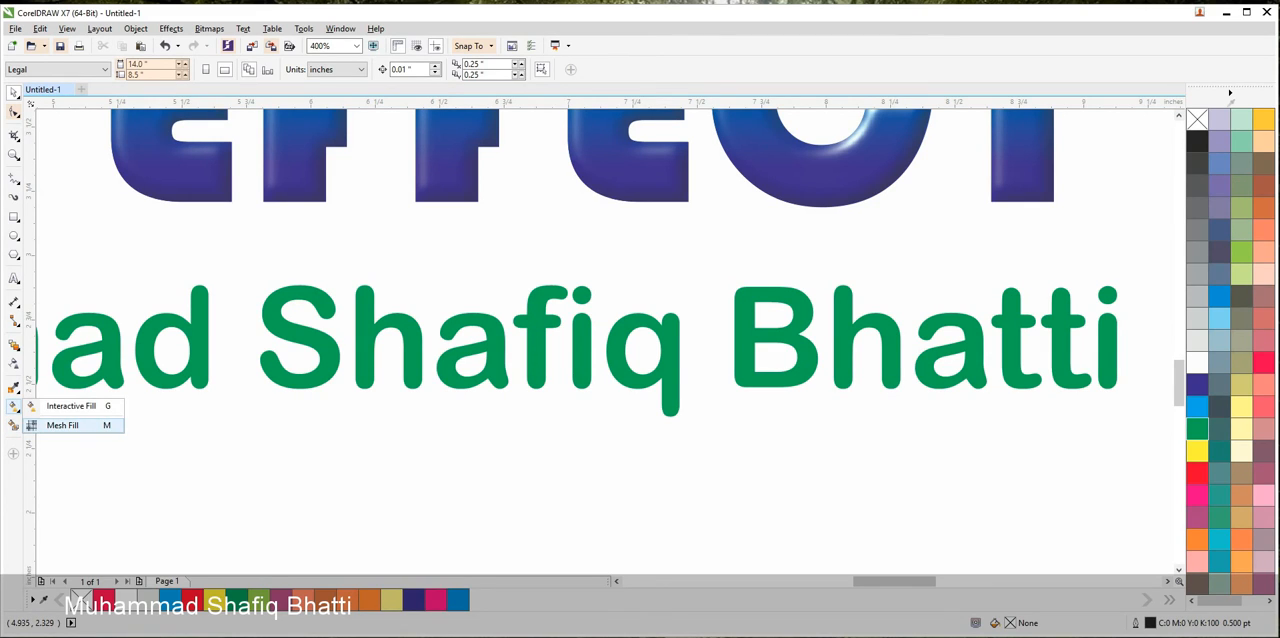
left_click(62, 425)
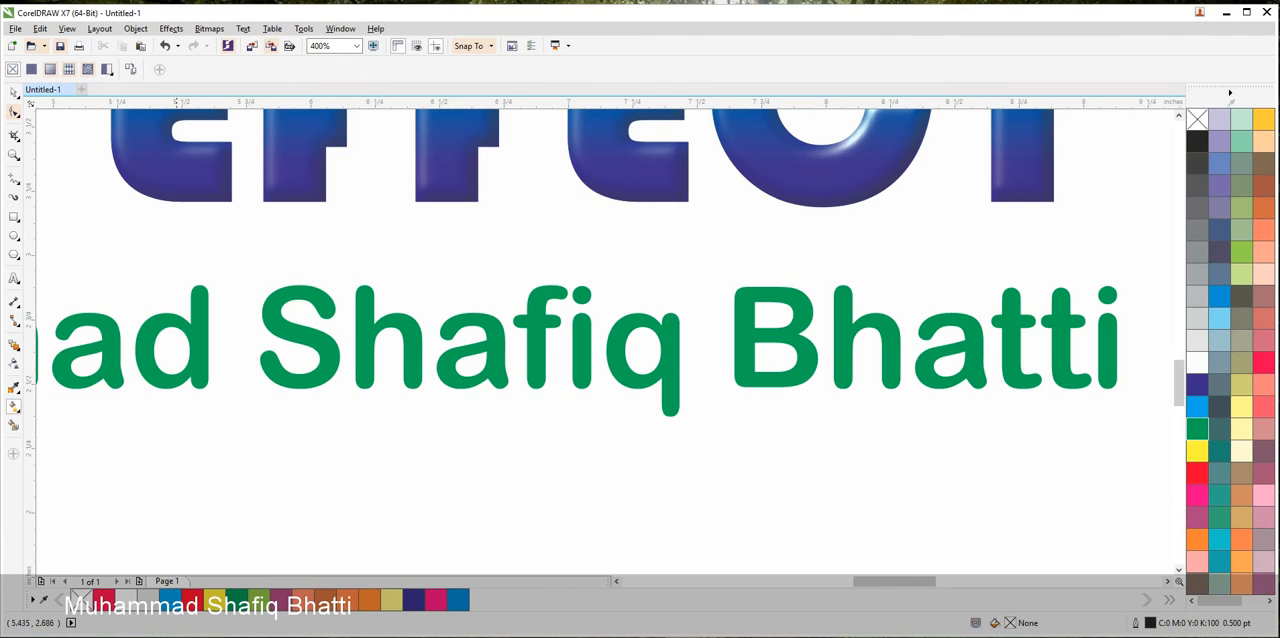
left_click(88, 69)
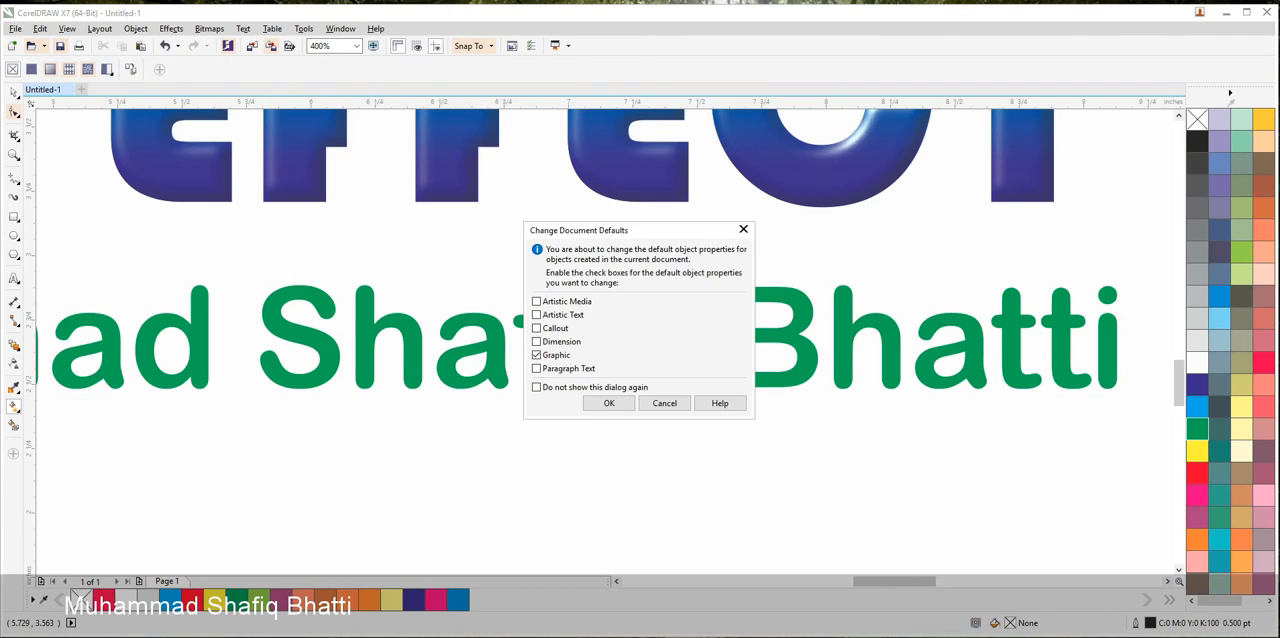
left_click(665, 403)
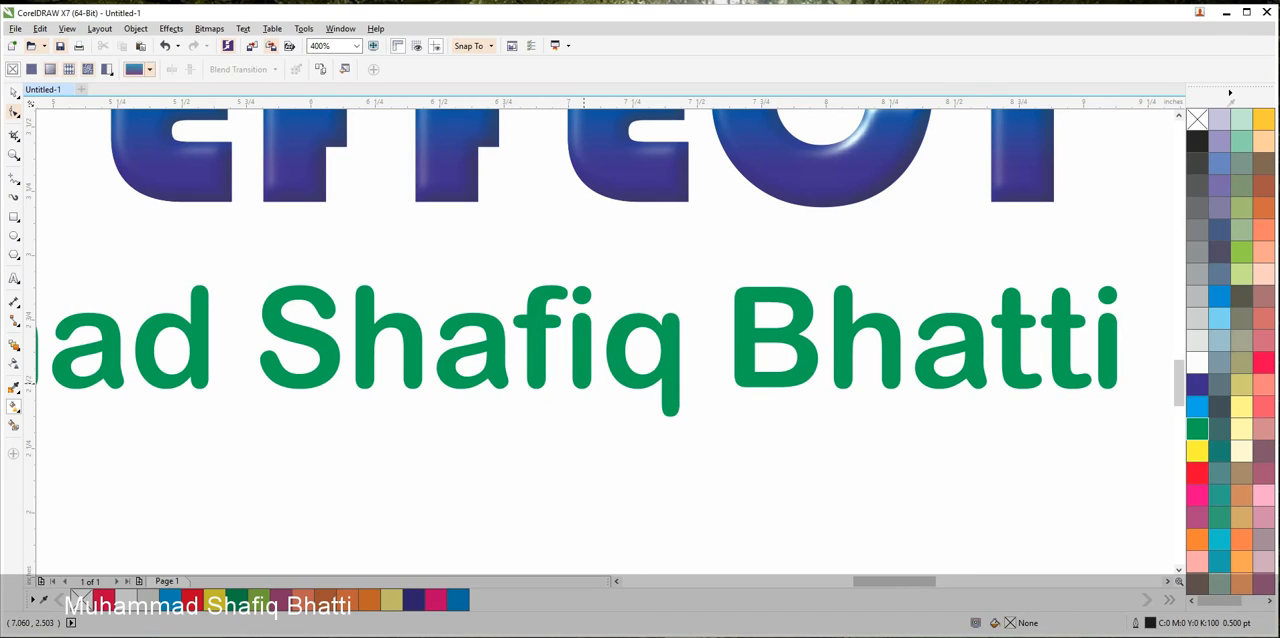
left_click(670, 371)
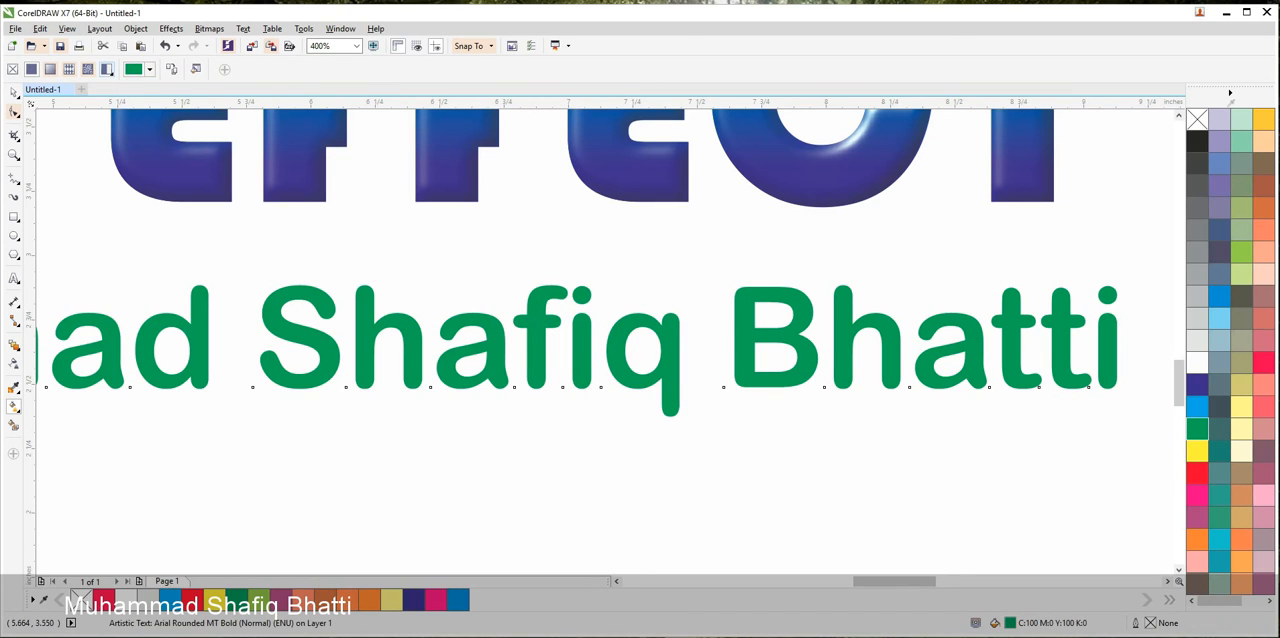
left_click(107, 69)
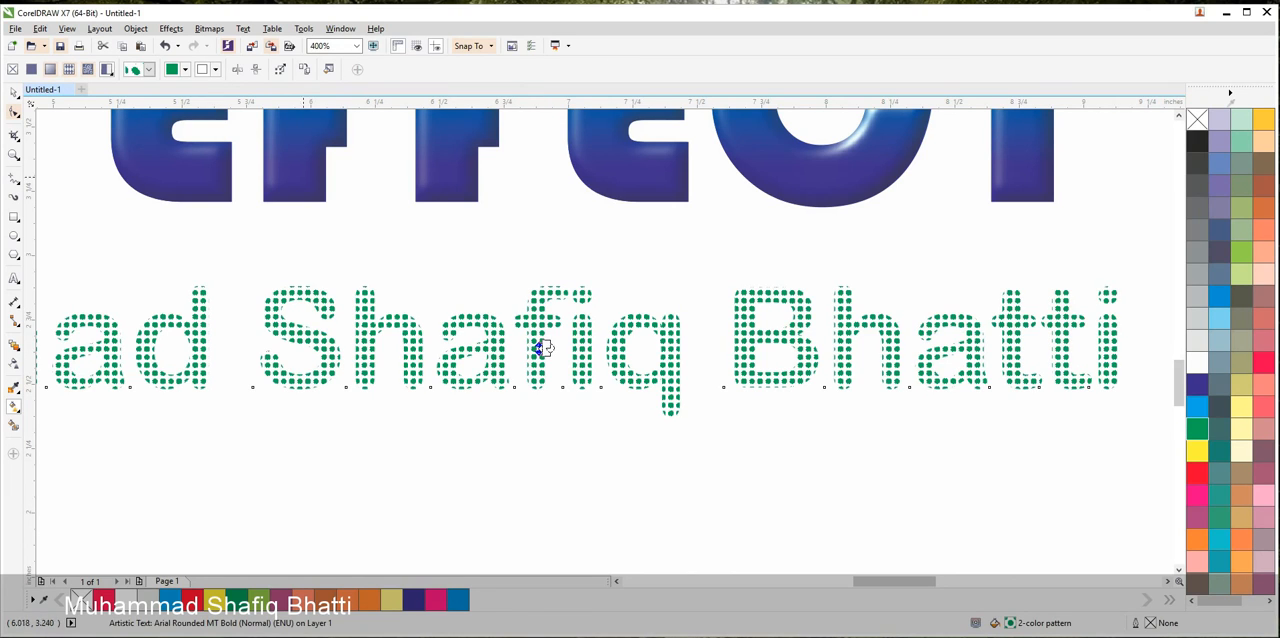
Recolor the author's name pattern with light green dots (C49 M0 Y44 K0) on a red background (C0 M100 Y100 K0)
left_click(183, 69)
left_click(211, 137)
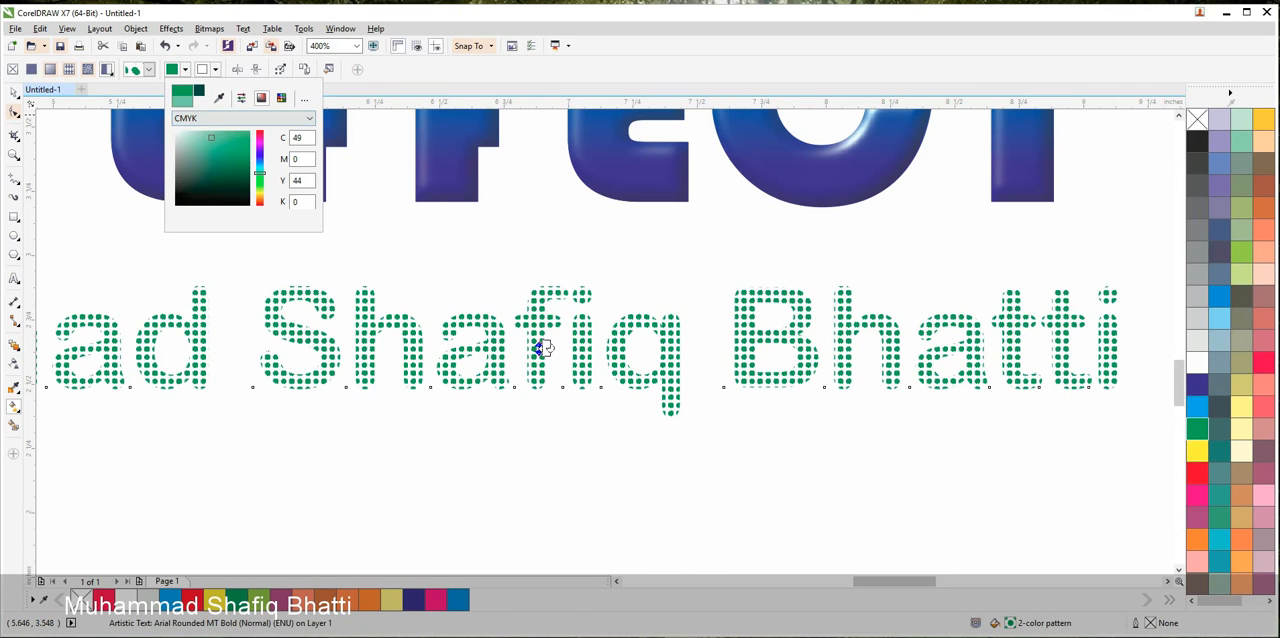
left_click(208, 69)
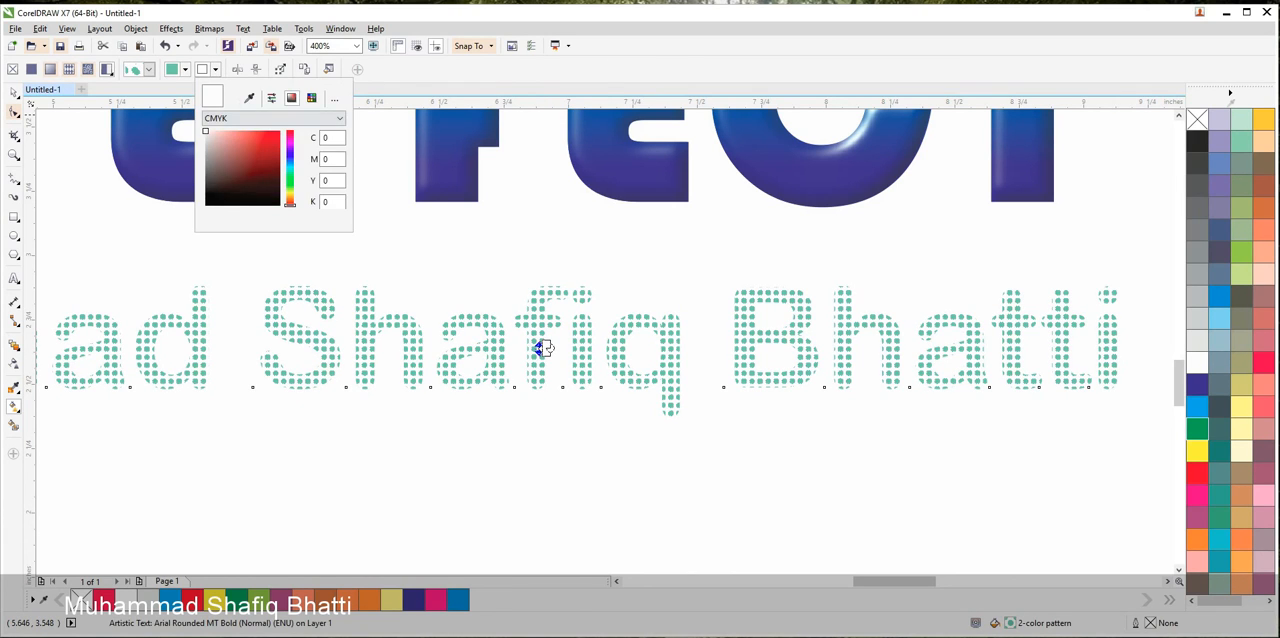
left_click(280, 131)
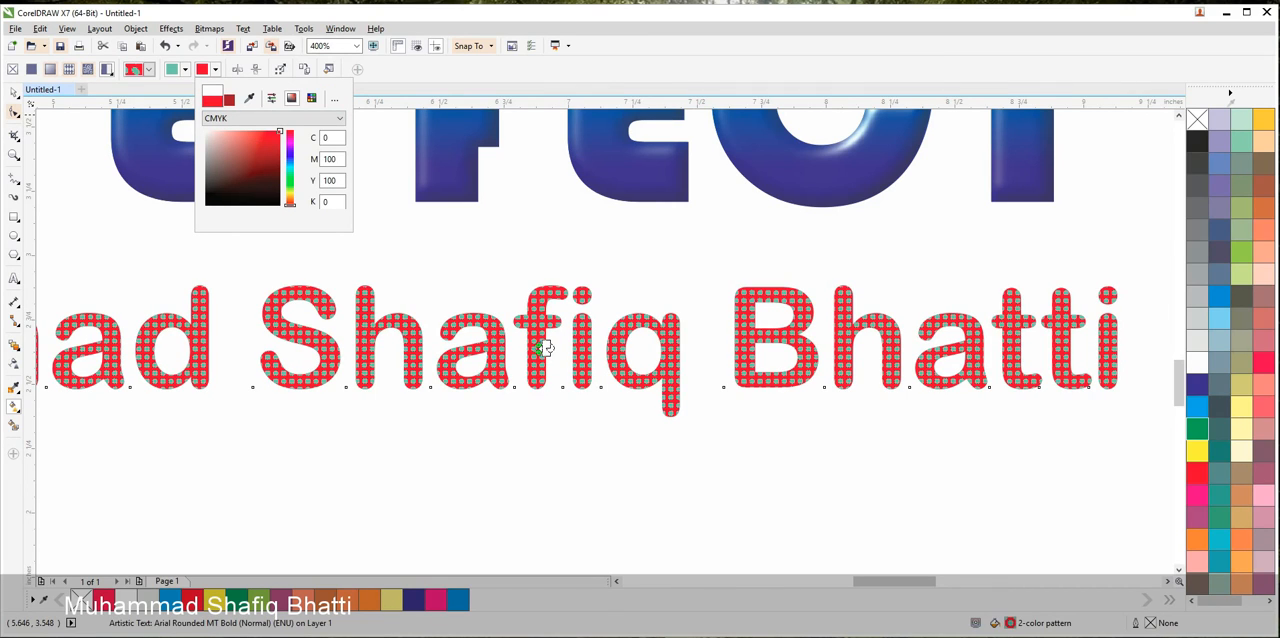
key("Escape")
Change the dot color of the author's name pattern to yellow-green, C17 M1 Y98 K0
left_click(184, 69)
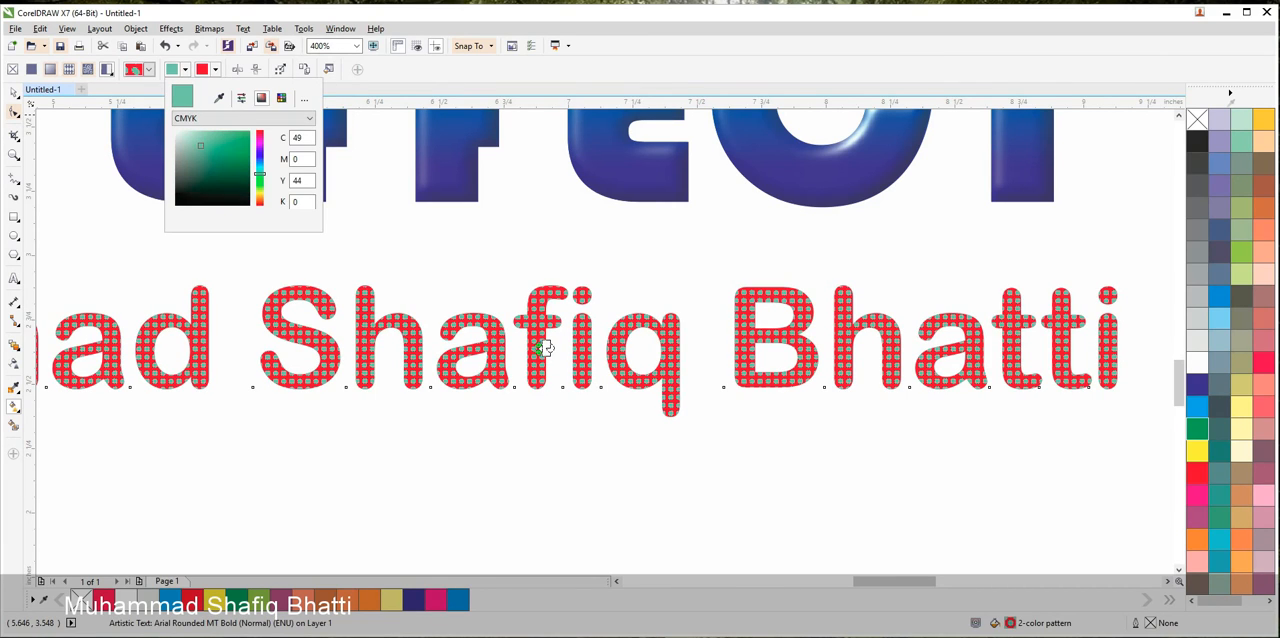
left_click(232, 139)
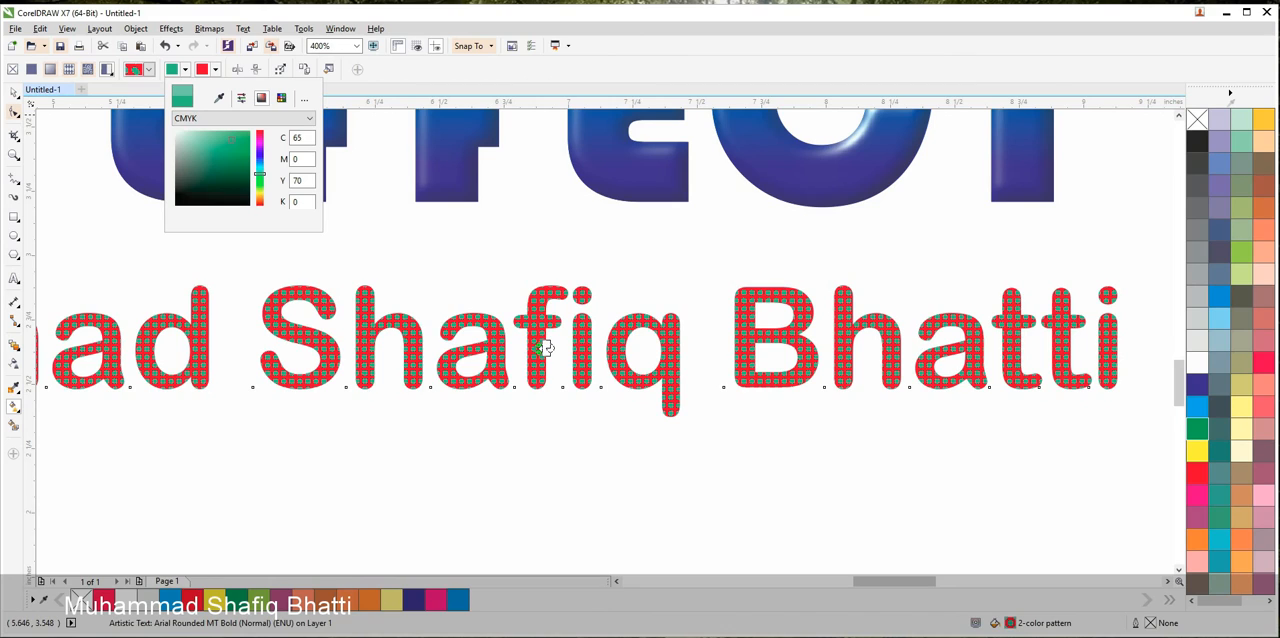
left_click_drag(260, 174, 260, 192)
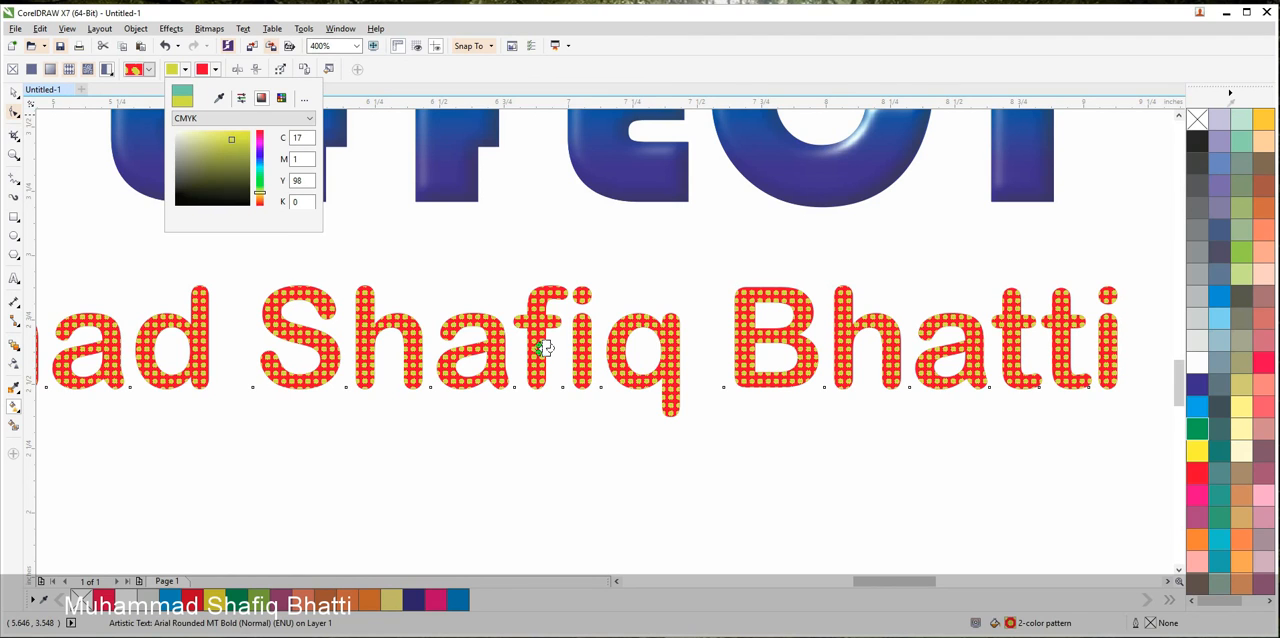
left_click(426, 250)
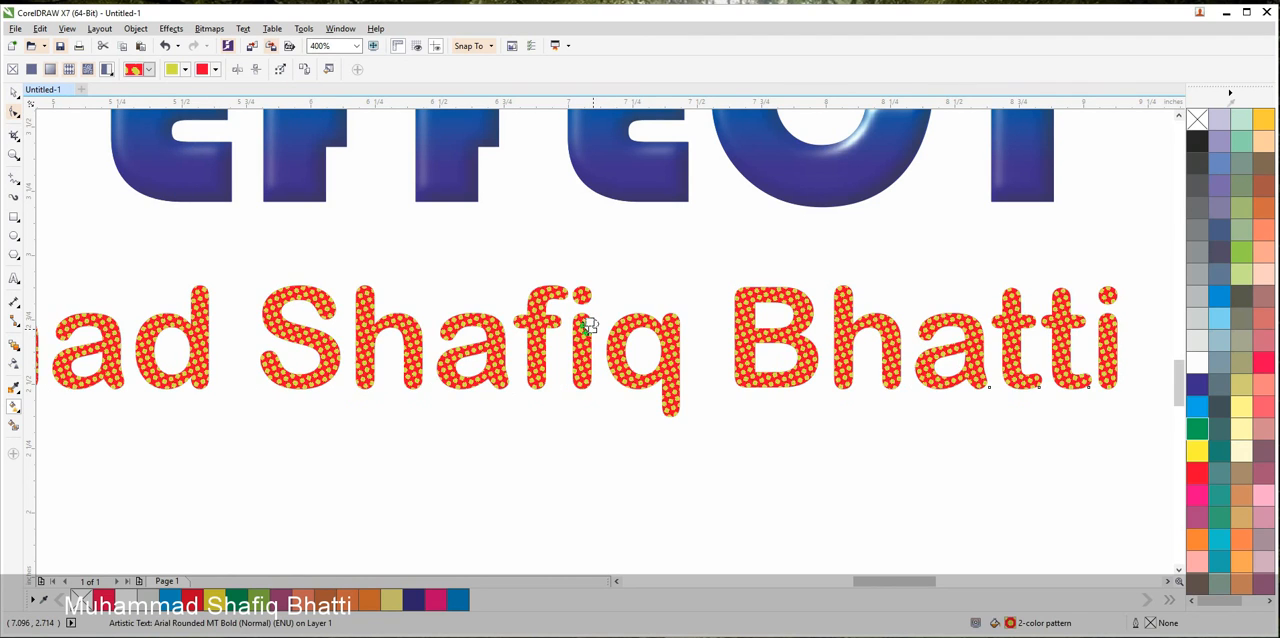
Deselect the author's name and review the patterned text together with the complete artwork on the page
scroll(541, 347, "up", 5)
left_click_drag(465, 319, 750, 357)
scroll(515, 366, "down", 6)
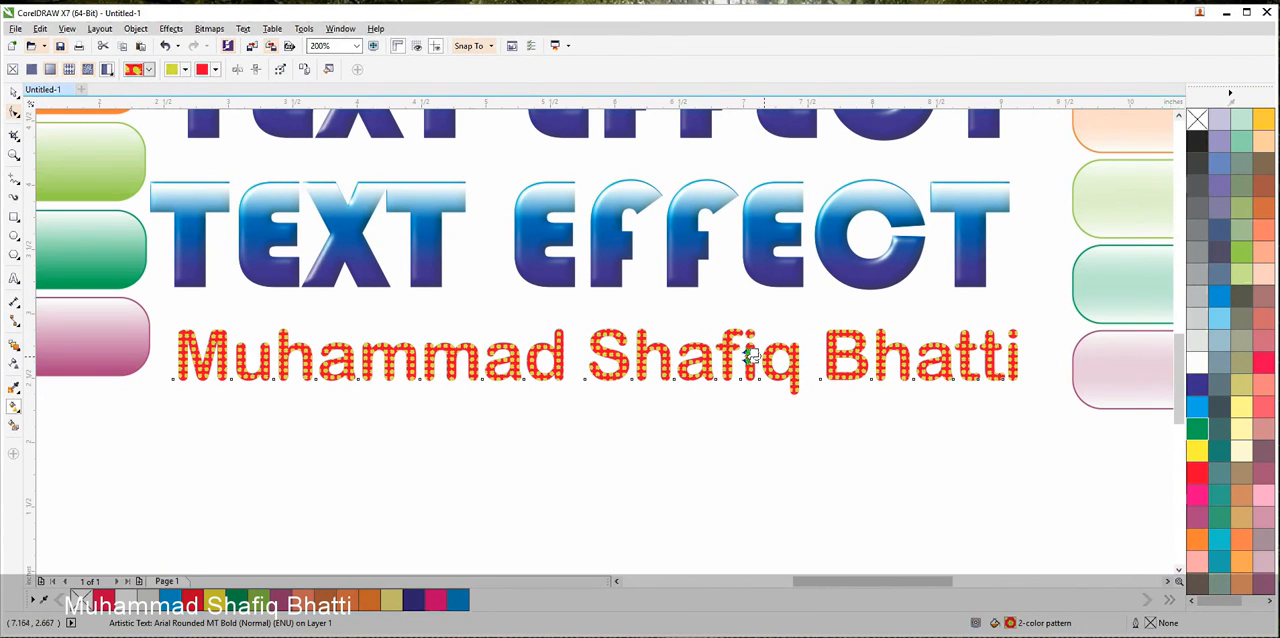
left_click(14, 92)
left_click(497, 398)
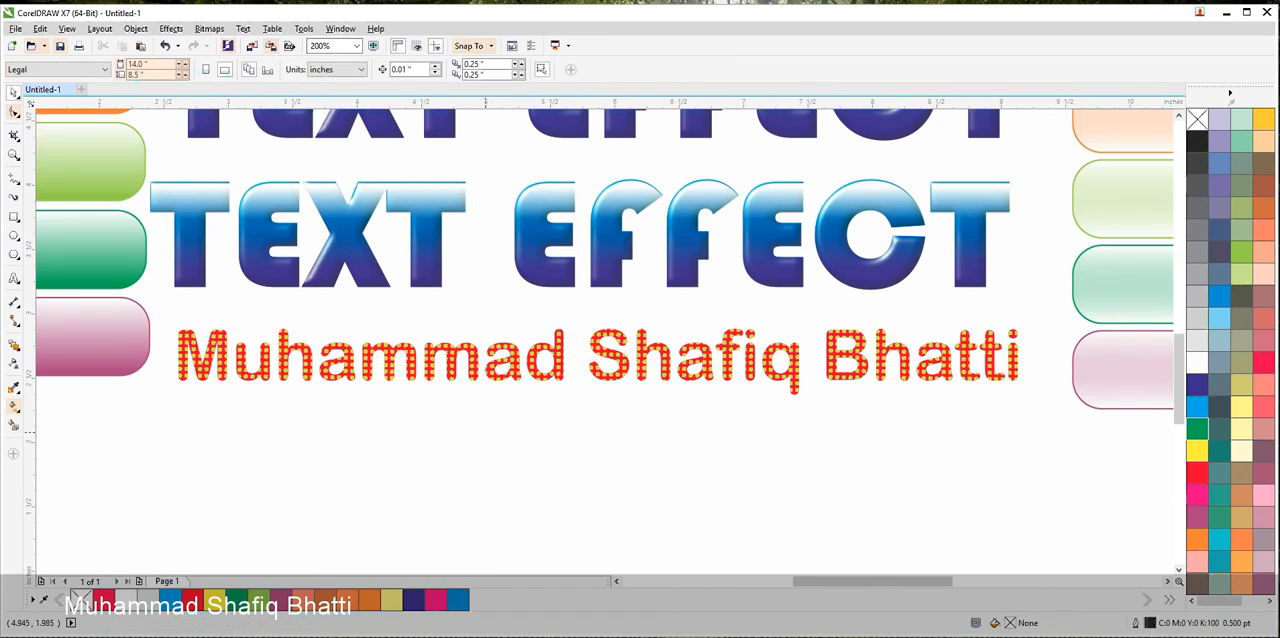
scroll(495, 393, "down", 1)
left_click_drag(520, 338, 506, 433)
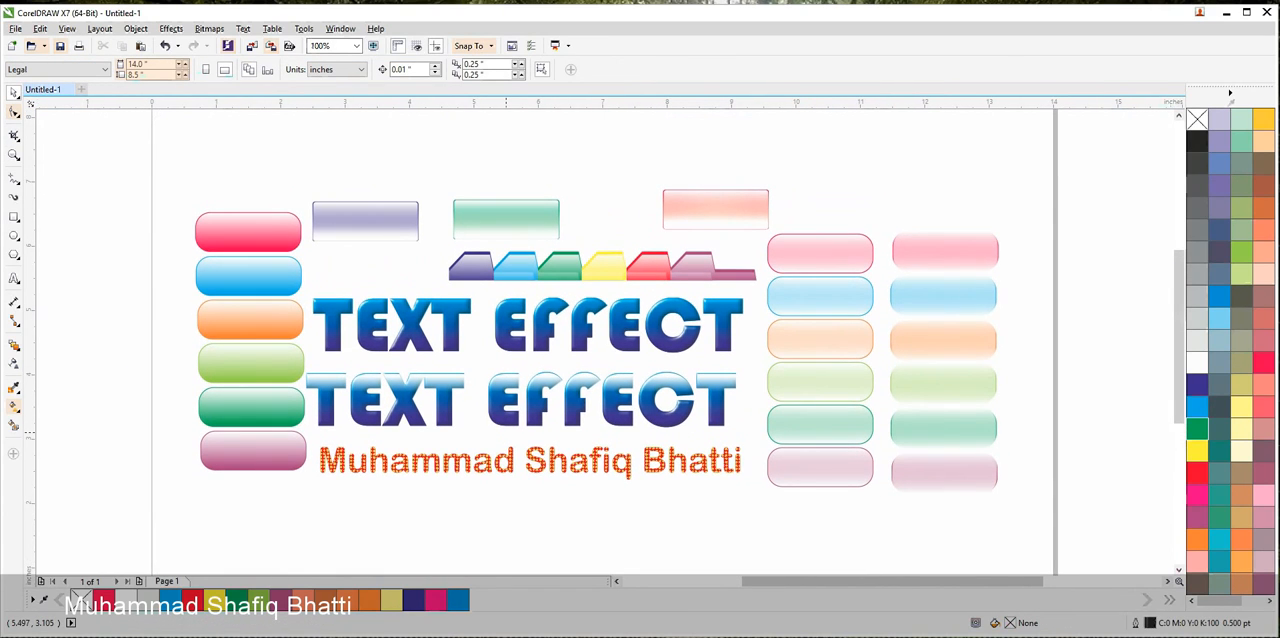